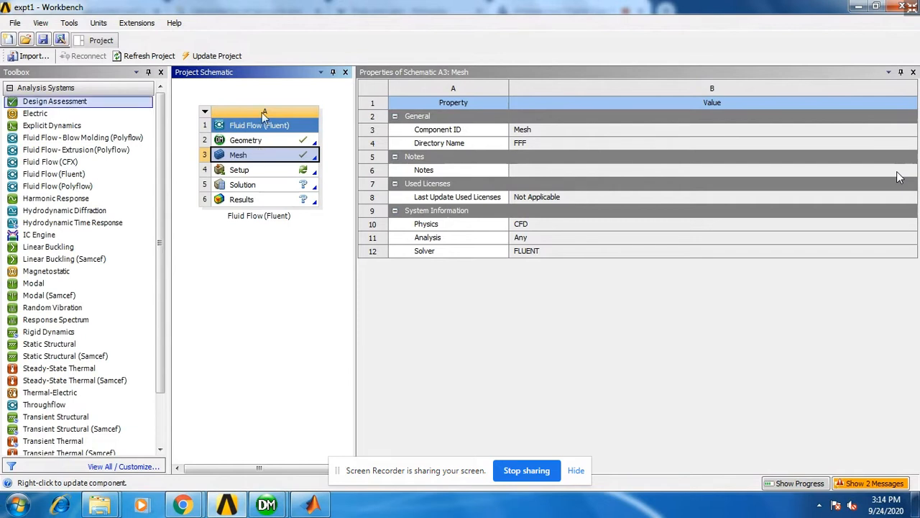
pyautogui.doubleClick(265, 142)
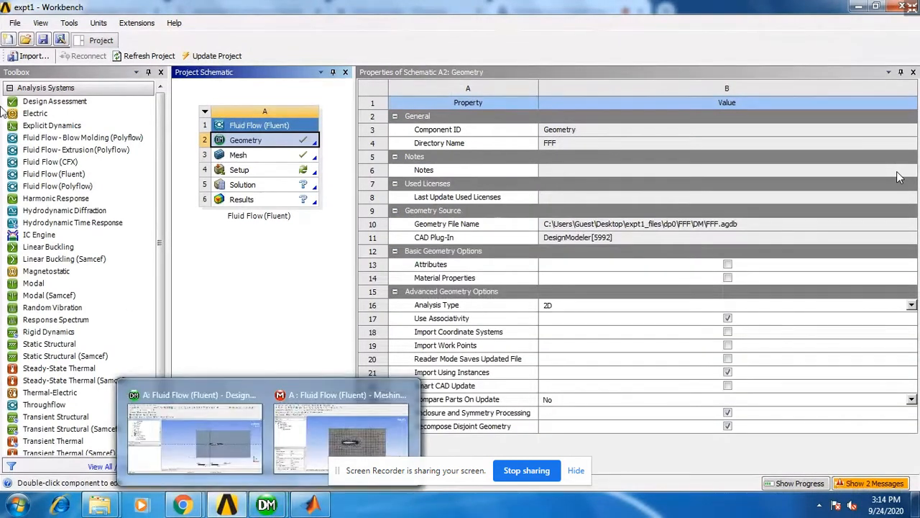
pyautogui.click(244, 325)
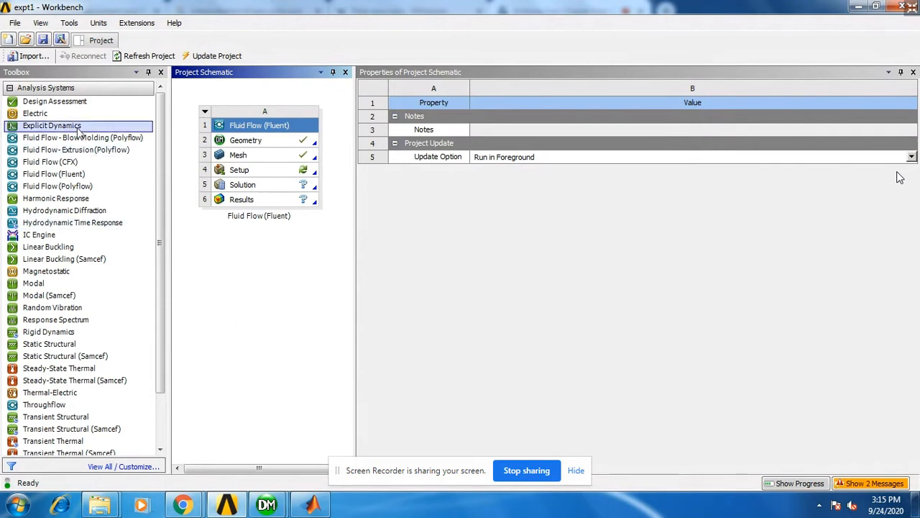
pyautogui.scroll(-1, 158, 297)
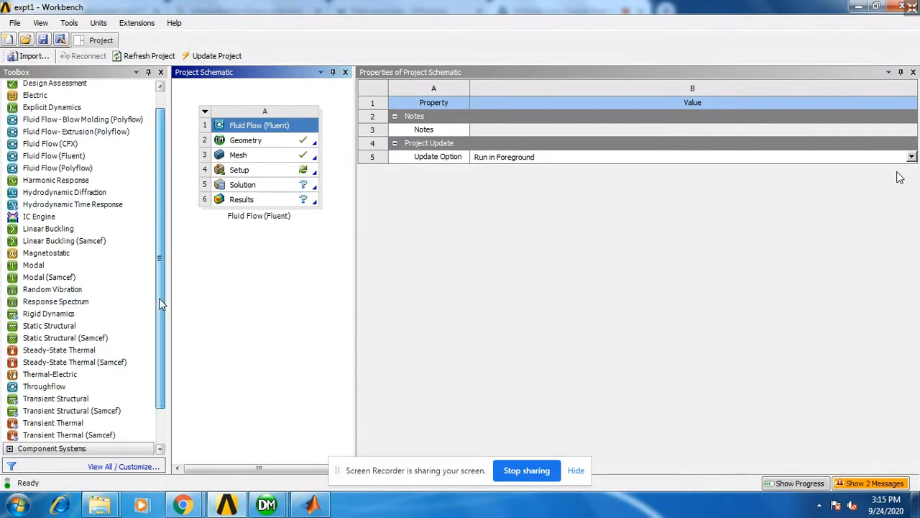
pyautogui.moveTo(159, 298); pyautogui.dragTo(156, 338)
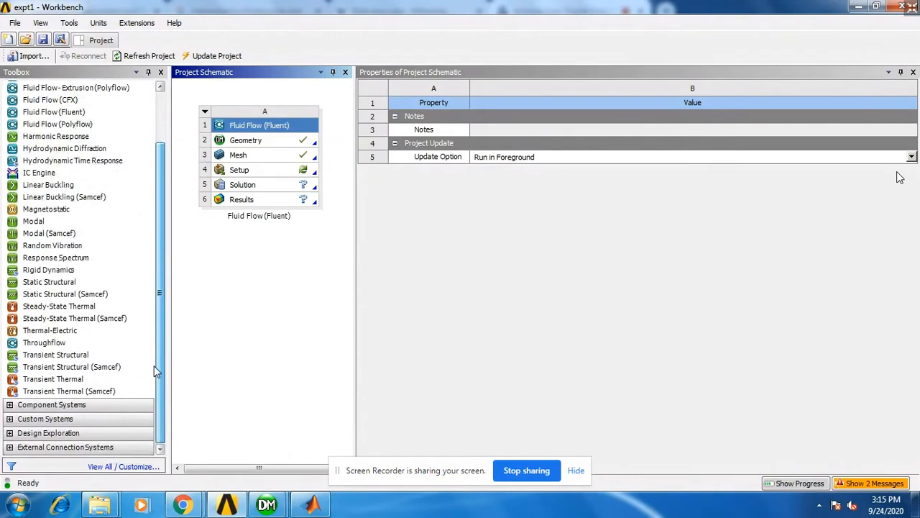
pyautogui.scroll(3, 154, 365)
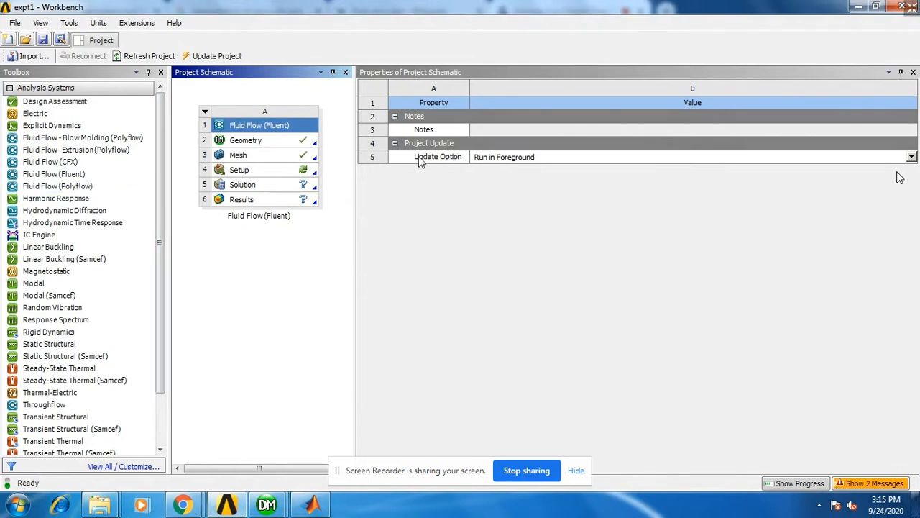
# Step: Close the properties view and add a second standalone Fluid Flow (Fluent) system beside the existing one in the project schematic
pyautogui.click(912, 73)
pyautogui.click(72, 174)
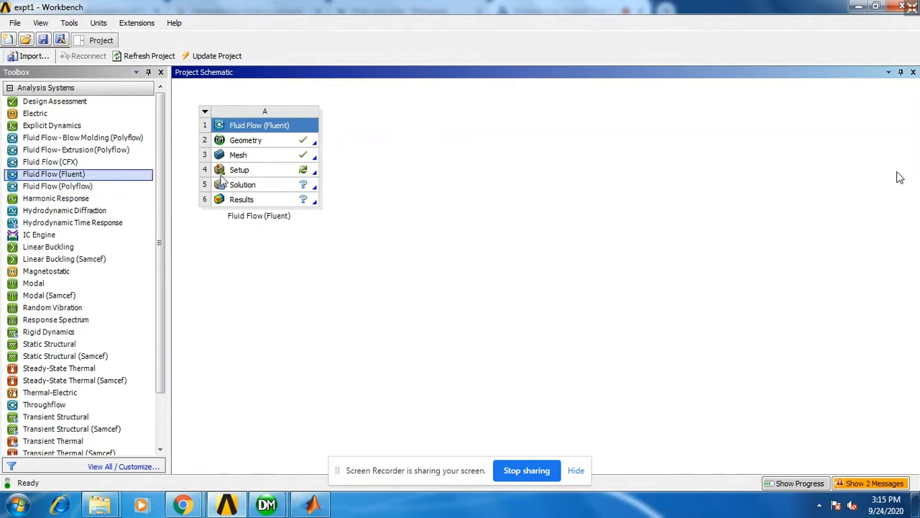
pyautogui.moveTo(440, 155); pyautogui.dragTo(450, 158)
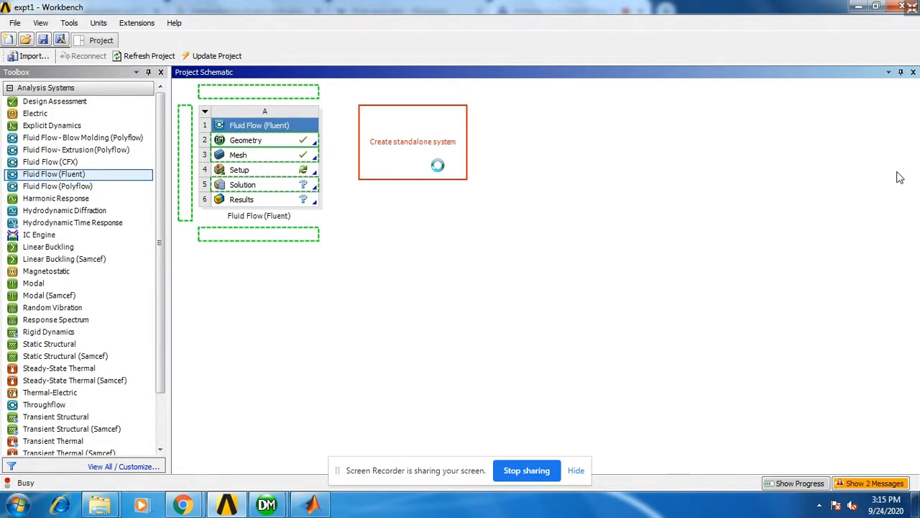
# Step: Close the running MATLAB R2019a window
pyautogui.rightClick(314, 503)
pyautogui.press('Escape')
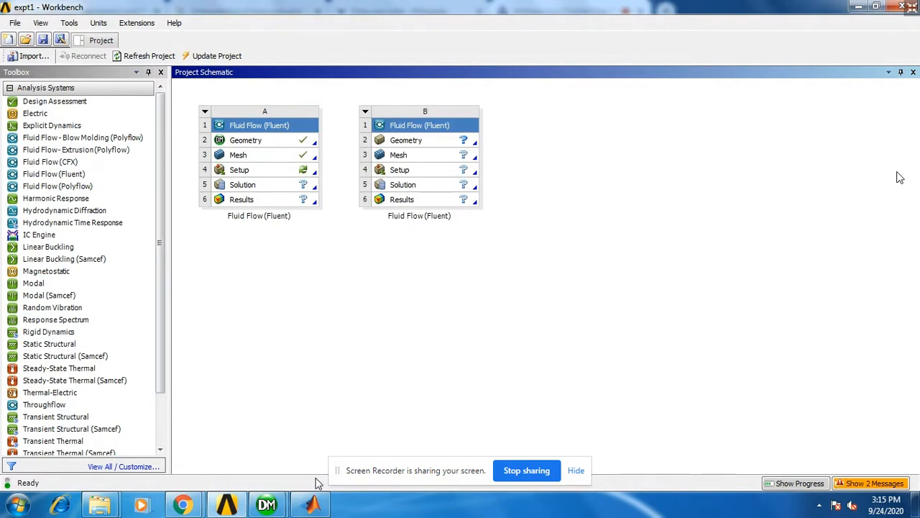
pyautogui.rightClick(314, 503)
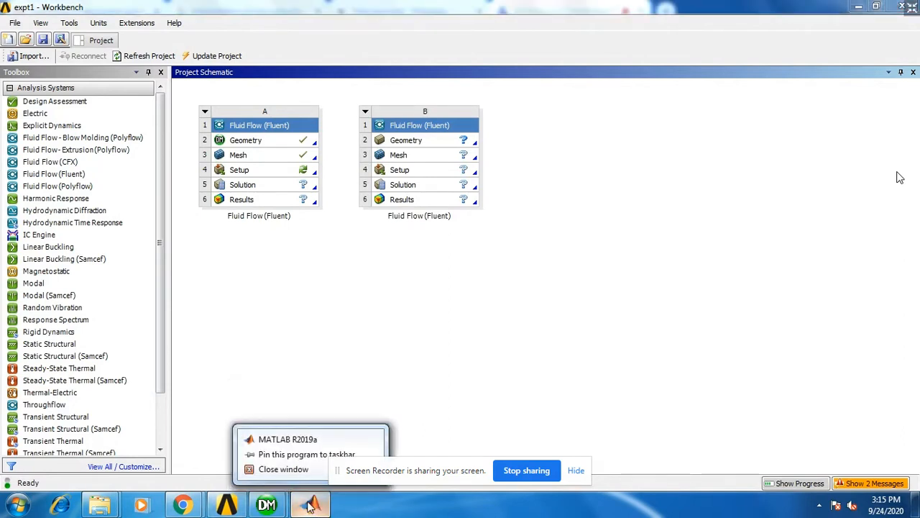
pyautogui.click(305, 470)
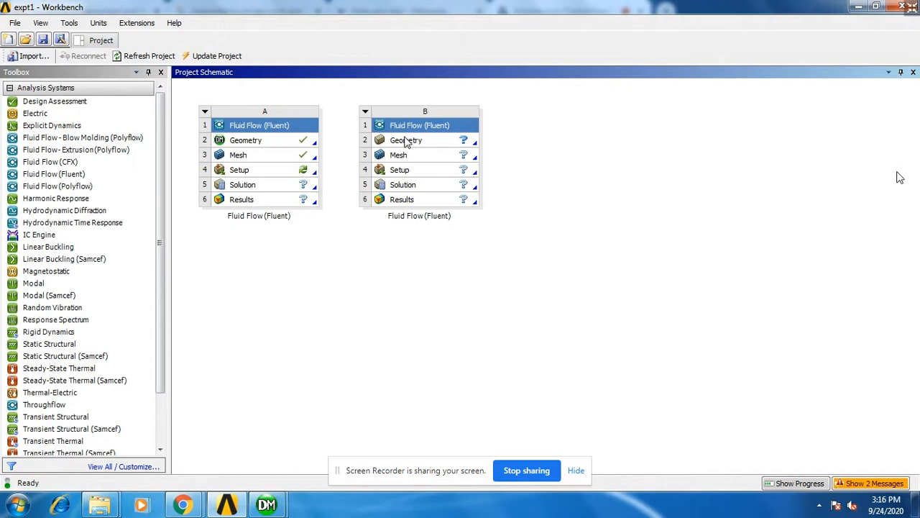
pyautogui.click(411, 143)
pyautogui.click(412, 157)
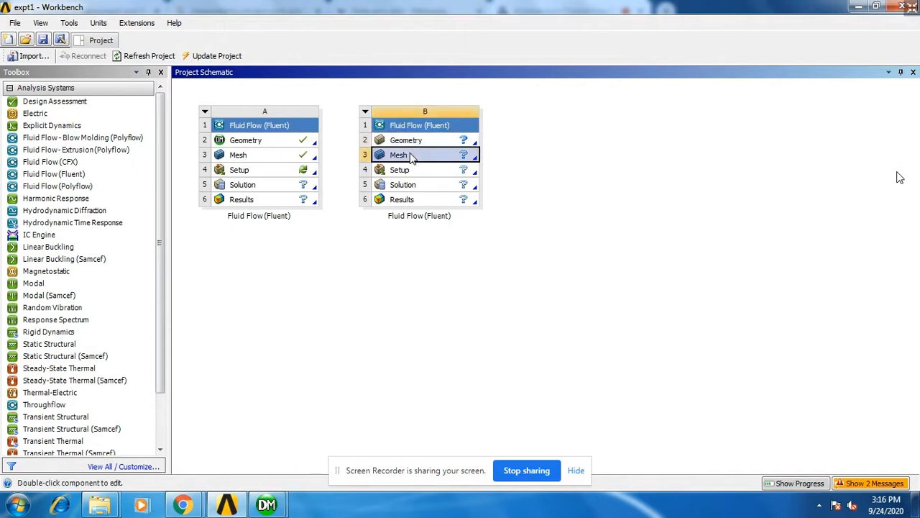
pyautogui.click(413, 174)
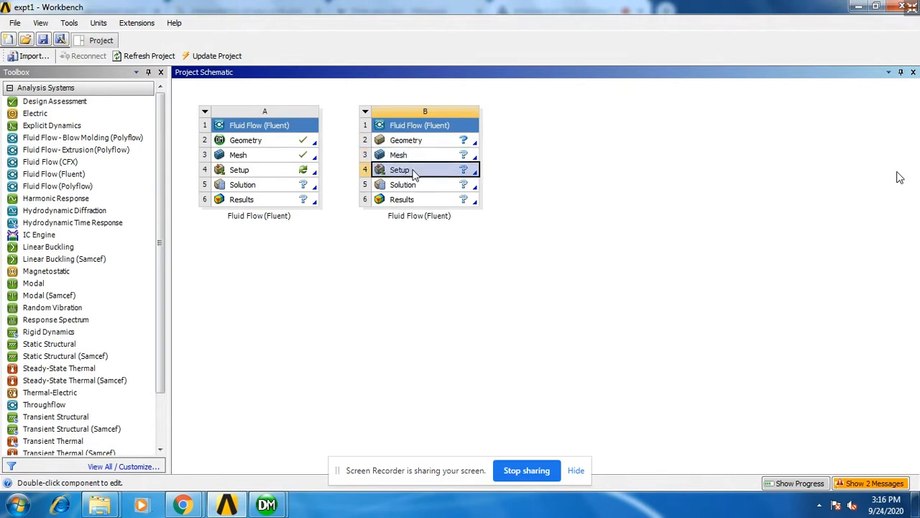
pyautogui.click(409, 185)
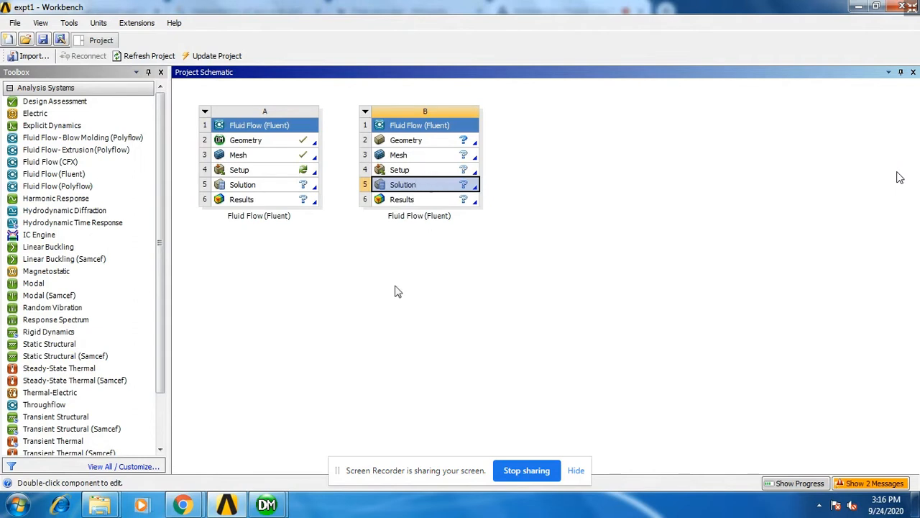
# Step: Open the Geometry cell of system B in DesignModeler and set the length unit to millimeter
pyautogui.doubleClick(407, 140)
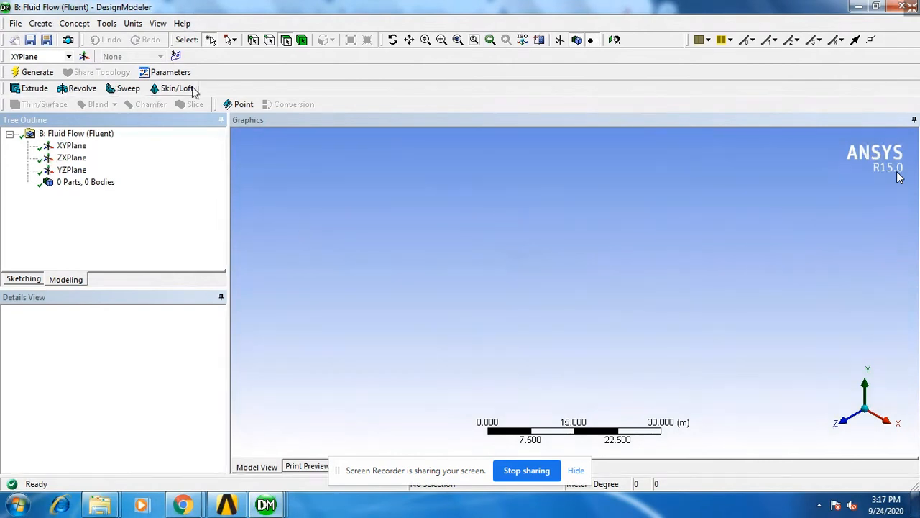
pyautogui.click(134, 24)
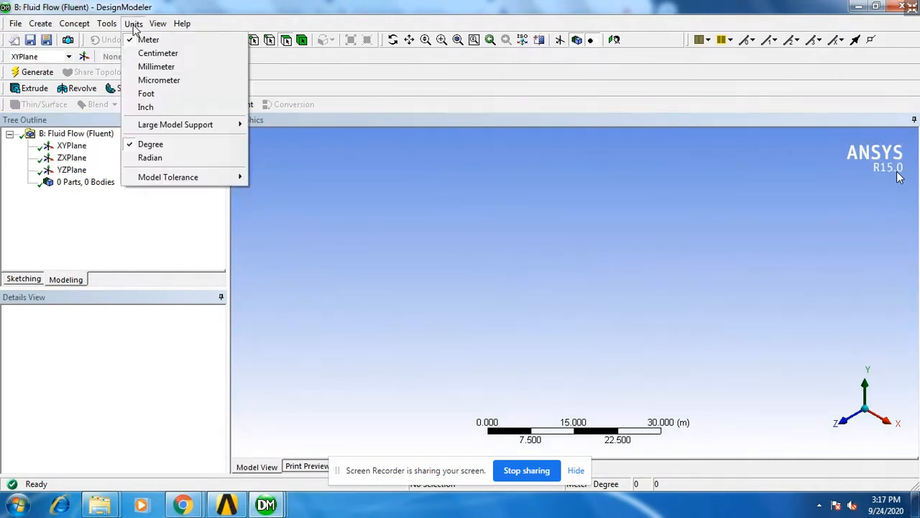
pyautogui.click(146, 67)
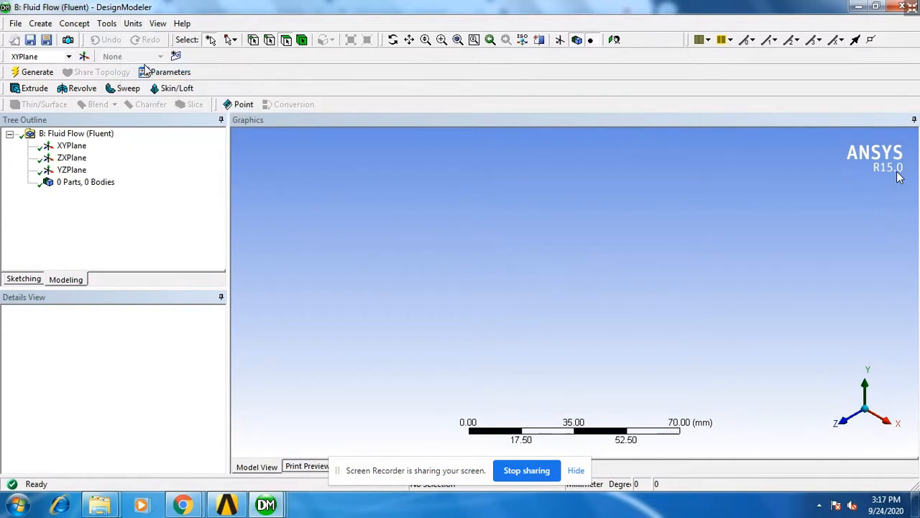
# Step: Select the XYPlane, orient the view normal to it, and enter sketching mode
pyautogui.click(76, 147)
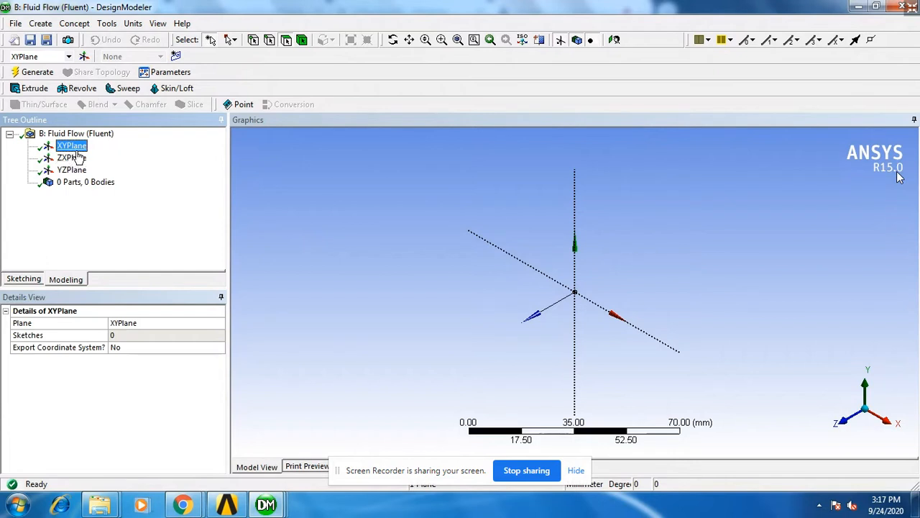
pyautogui.click(847, 431)
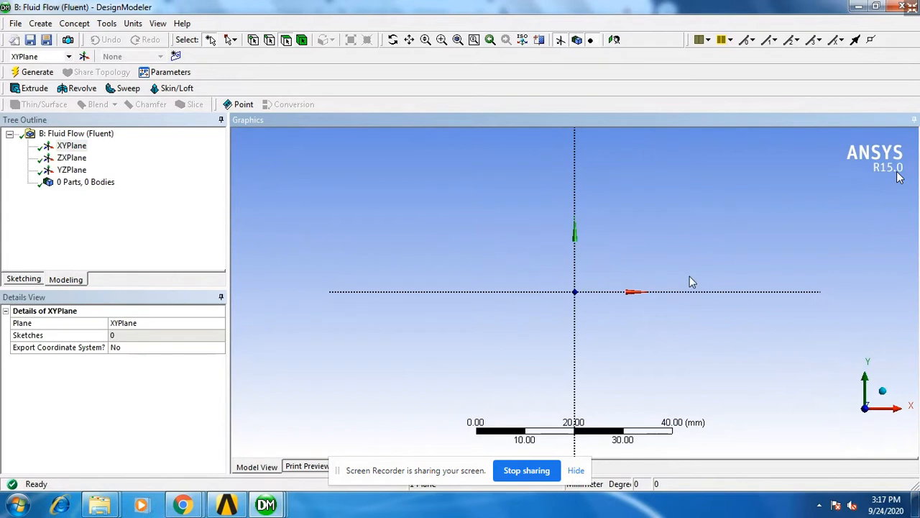
pyautogui.click(21, 280)
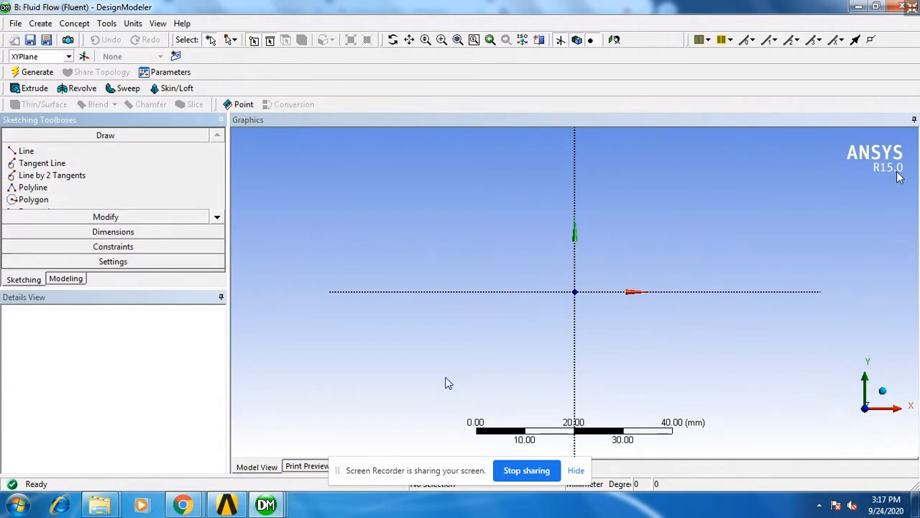
pyautogui.click(218, 221)
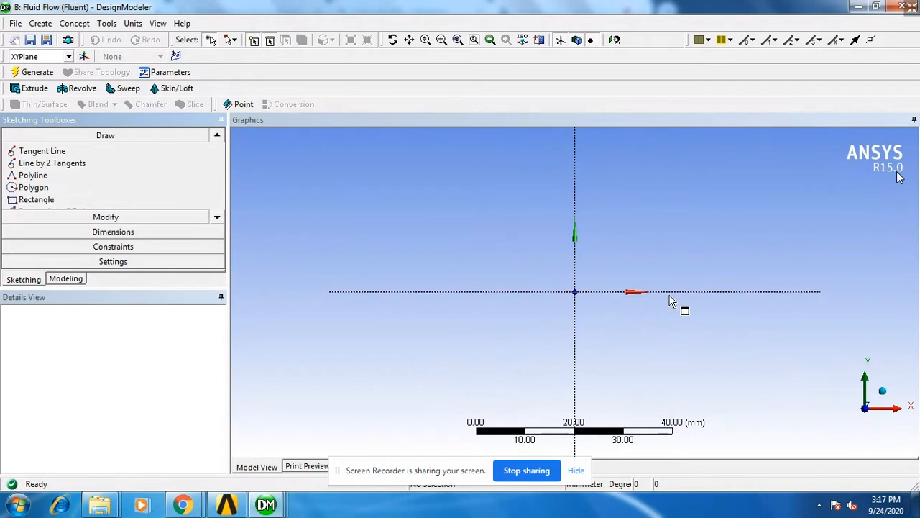
pyautogui.click(218, 221)
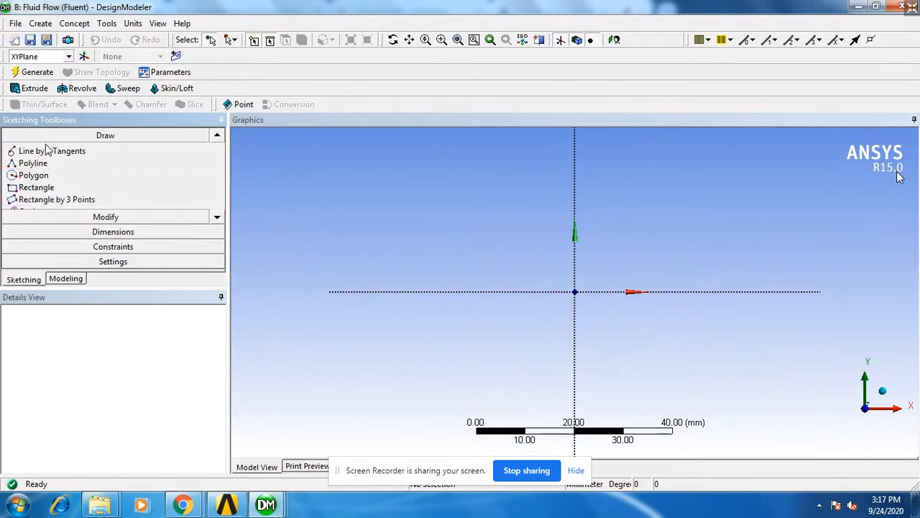
pyautogui.click(216, 138)
pyautogui.click(217, 138)
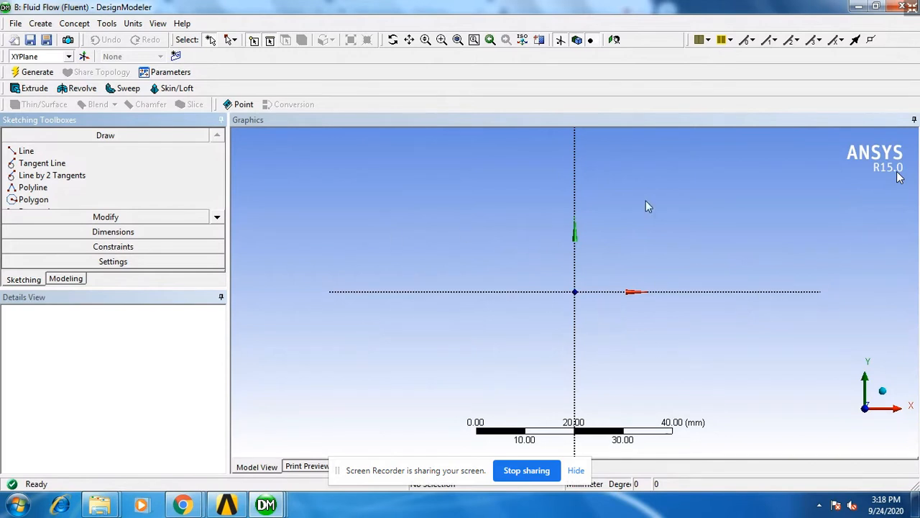
# Step: Switch to Workbench and set the Analysis Type of system B's Geometry to 2D in its properties
pyautogui.moveTo(268, 504)
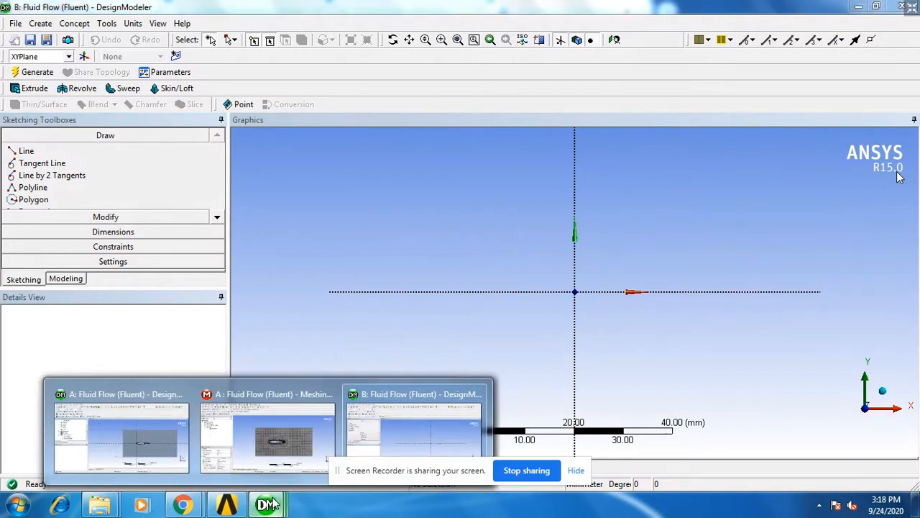
pyautogui.click(226, 504)
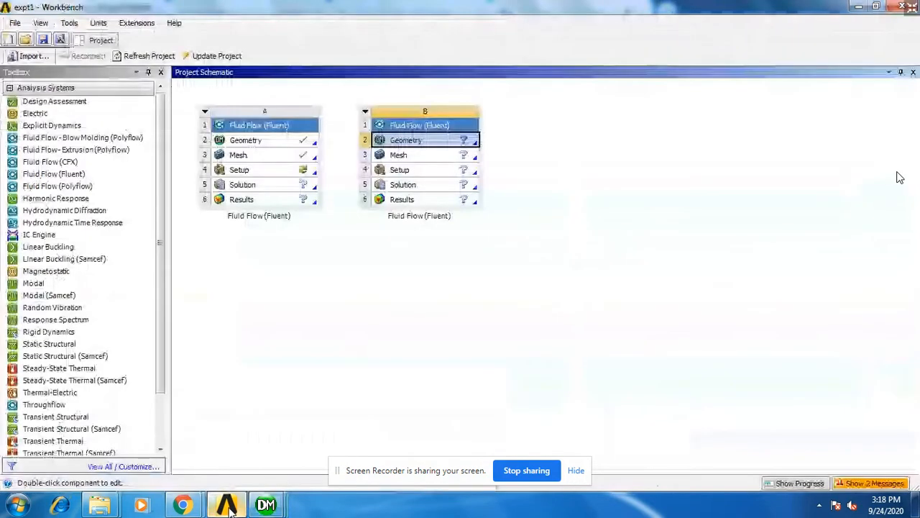
pyautogui.rightClick(441, 141)
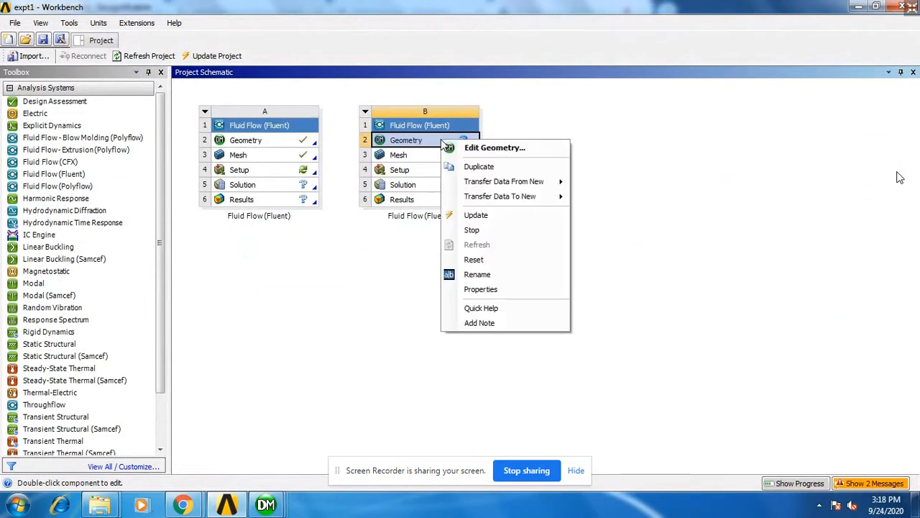
pyautogui.click(482, 290)
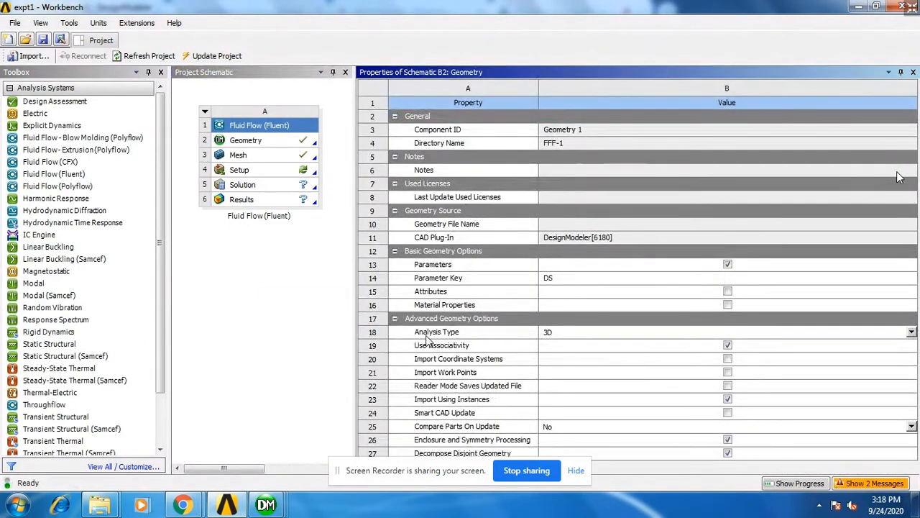
pyautogui.click(582, 339)
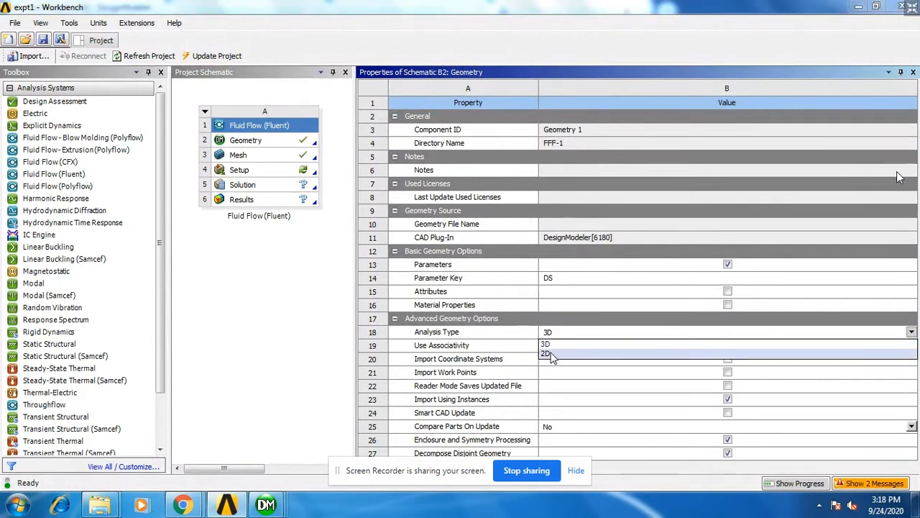
pyautogui.click(557, 360)
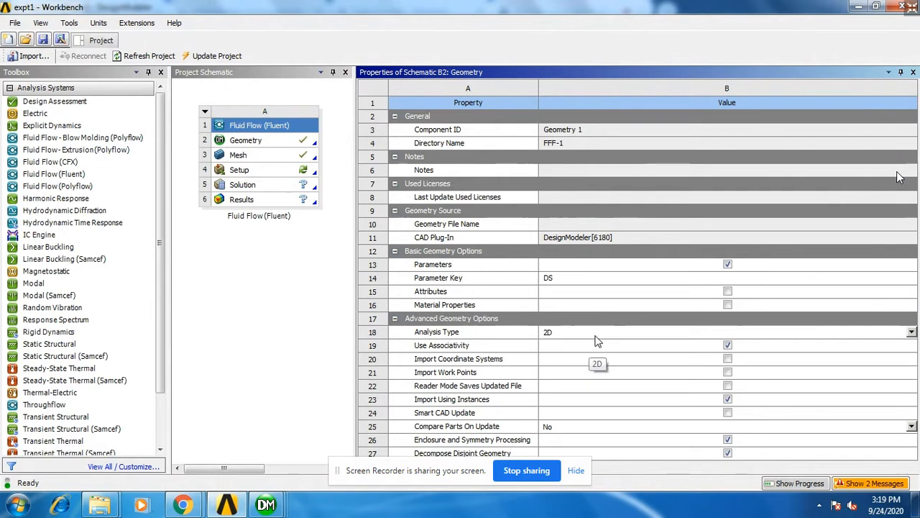
pyautogui.click(913, 72)
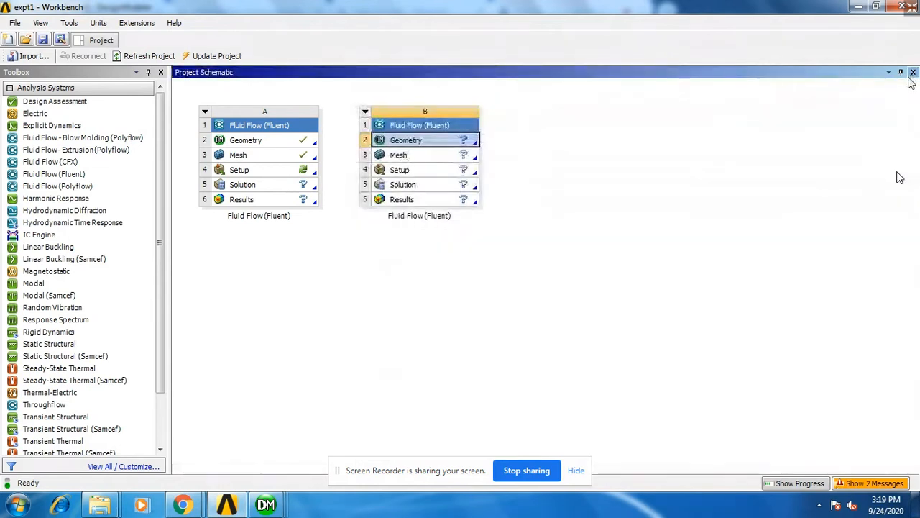
# Step: Check the Analysis Type in the Geometry properties of system B again in Workbench
pyautogui.moveTo(286, 505)
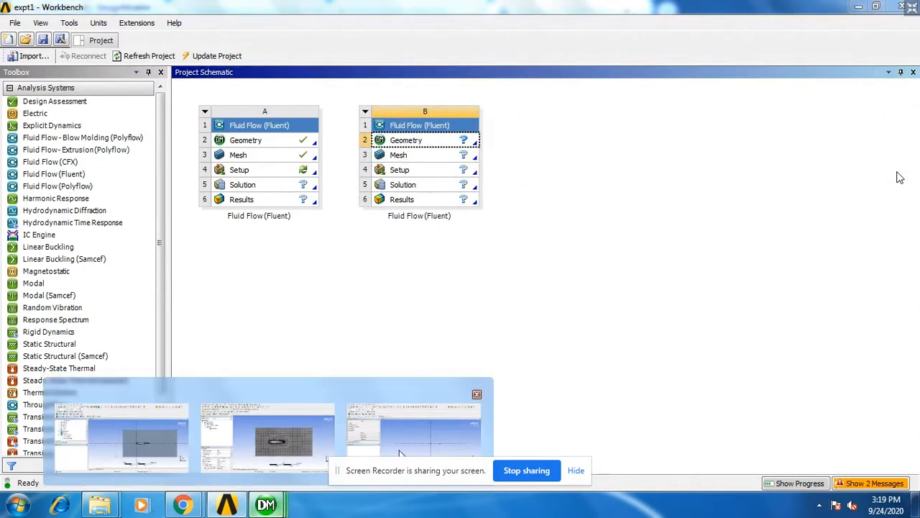
pyautogui.click(413, 431)
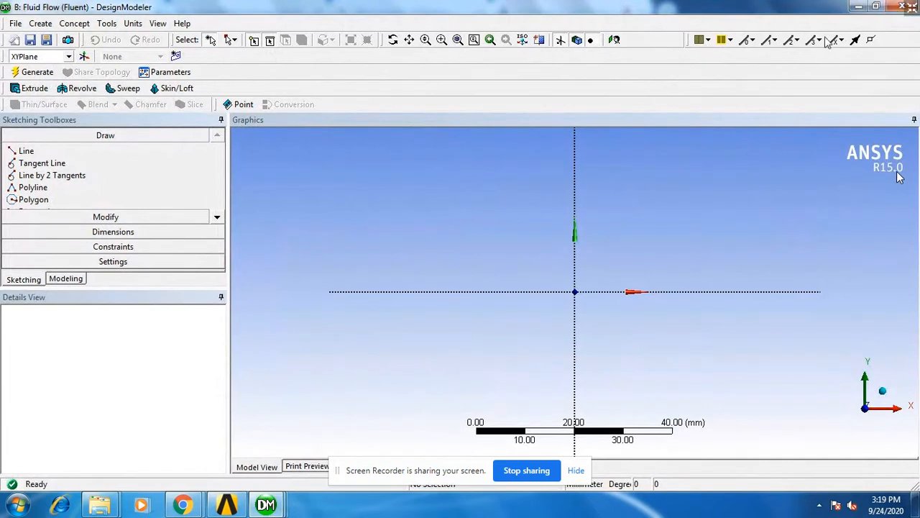
pyautogui.click(228, 505)
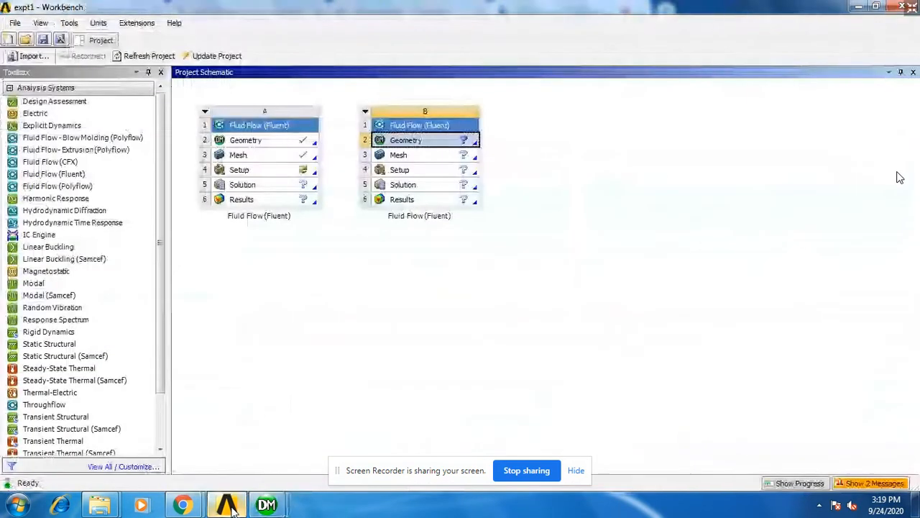
pyautogui.rightClick(427, 146)
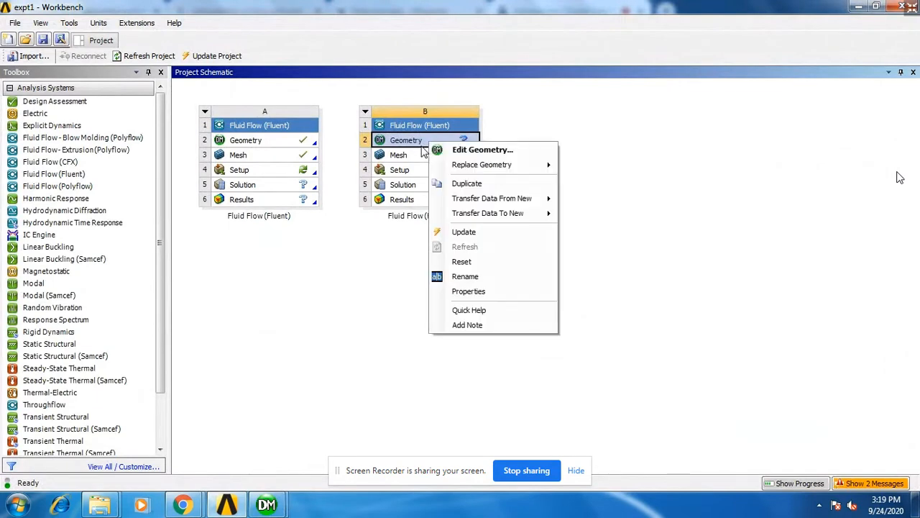
pyautogui.click(482, 291)
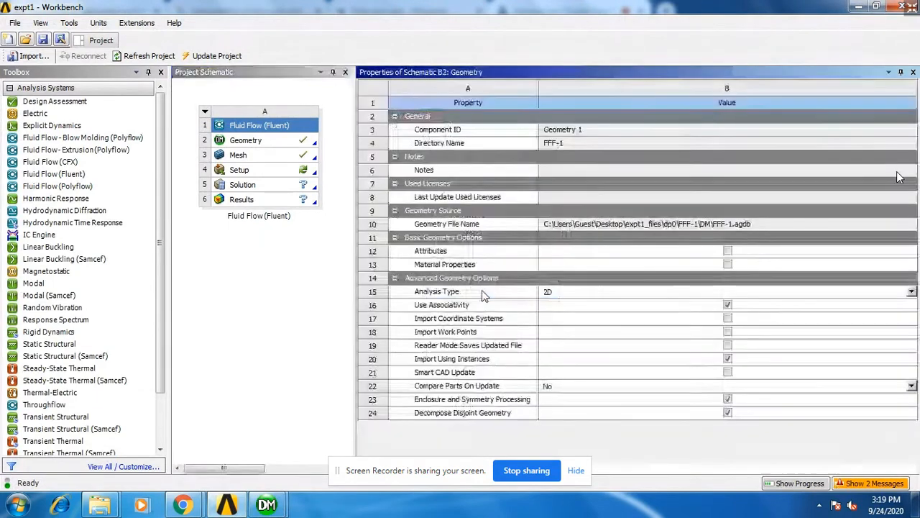
pyautogui.click(912, 73)
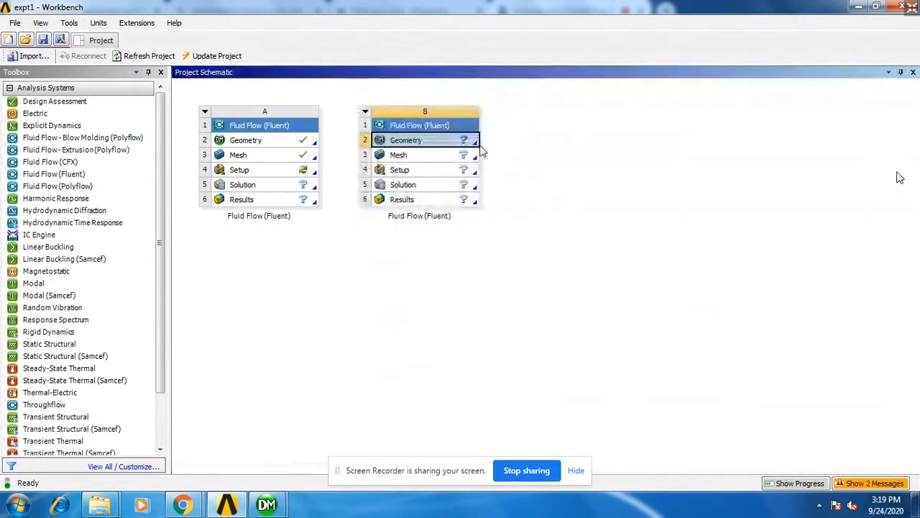
# Step: Reopen system B's Geometry in DesignModeler and select the XYPlane as the active plane
pyautogui.rightClick(428, 142)
pyautogui.click(433, 145)
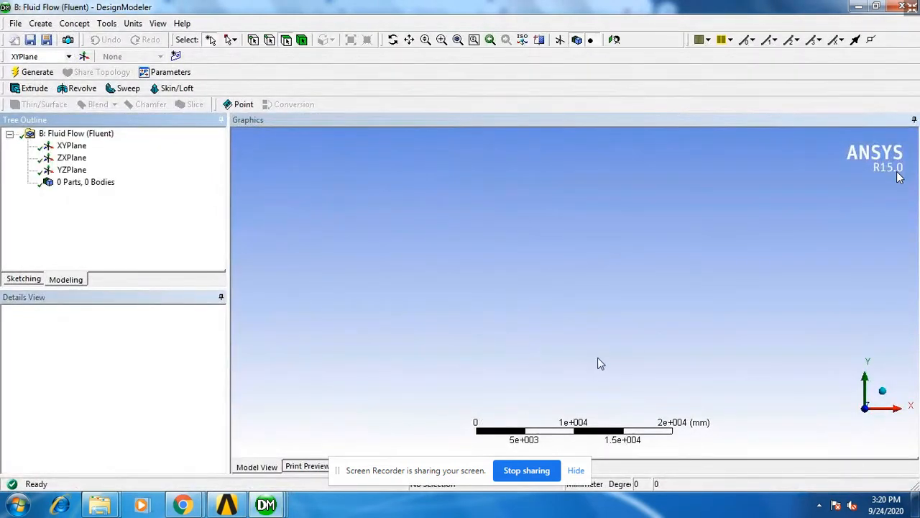
pyautogui.click(71, 145)
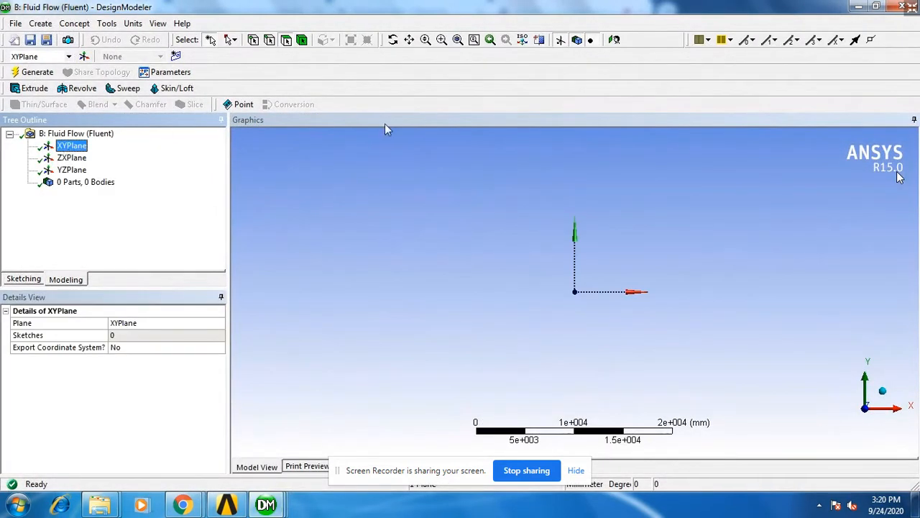
pyautogui.click(133, 23)
pyautogui.click(133, 25)
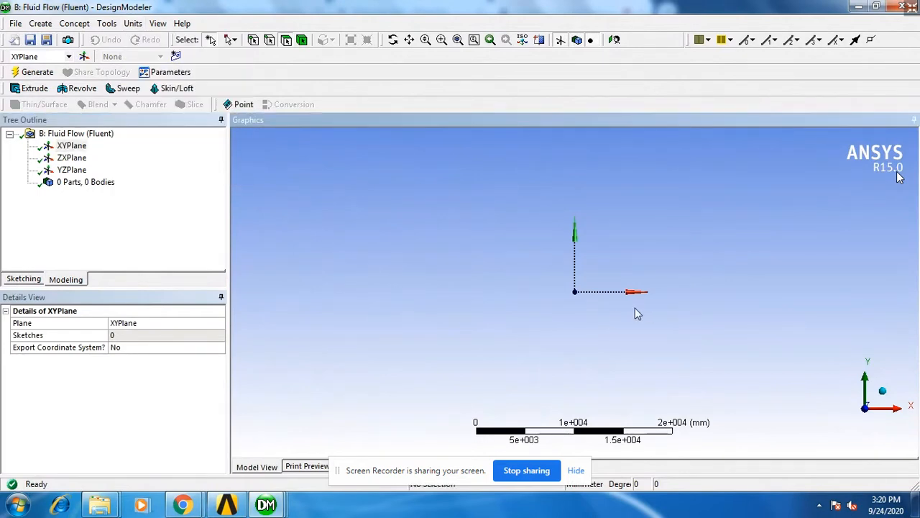
pyautogui.scroll(5, 635, 313)
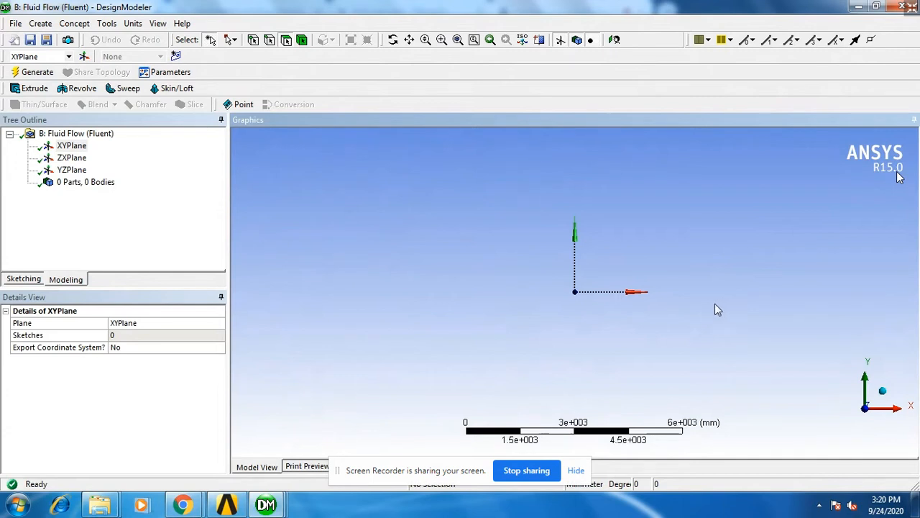
pyautogui.click(68, 146)
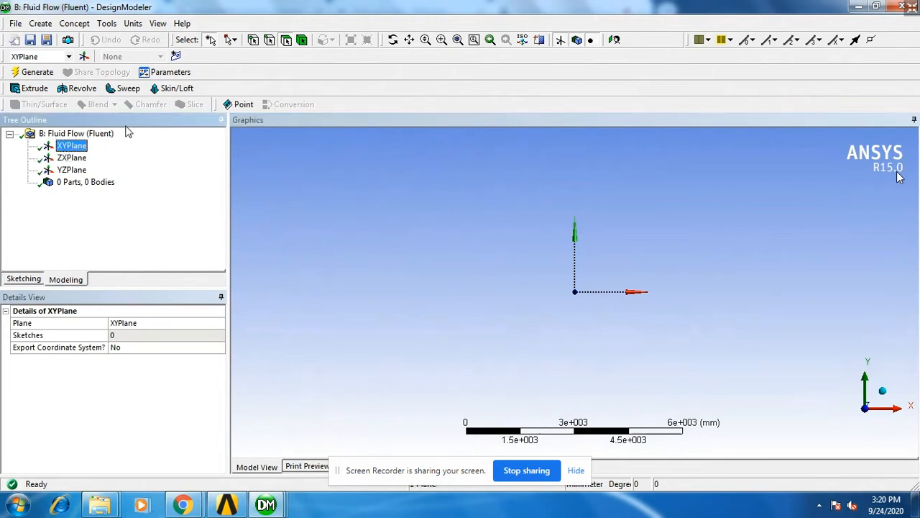
# Step: Try to generate a construction point feature on the XYPlane without assigning a coordinates file
pyautogui.click(241, 106)
pyautogui.click(237, 106)
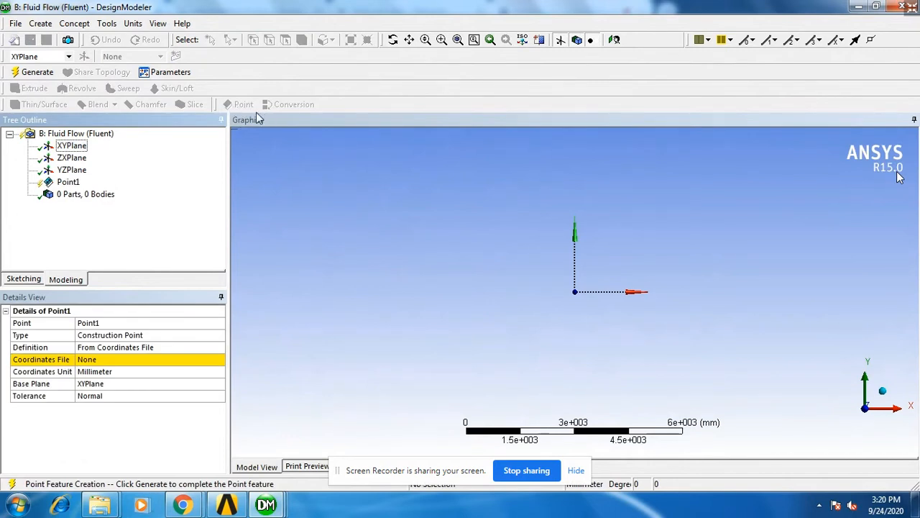
pyautogui.click(79, 23)
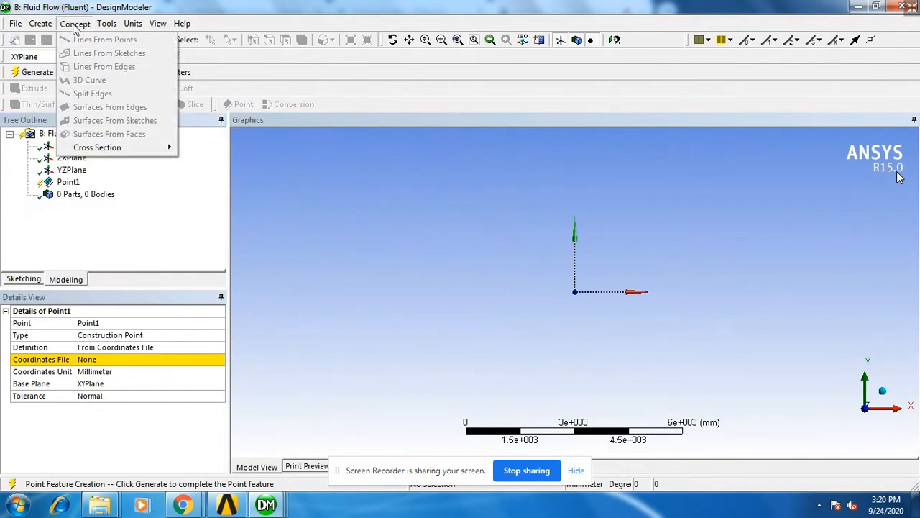
pyautogui.moveTo(107, 26)
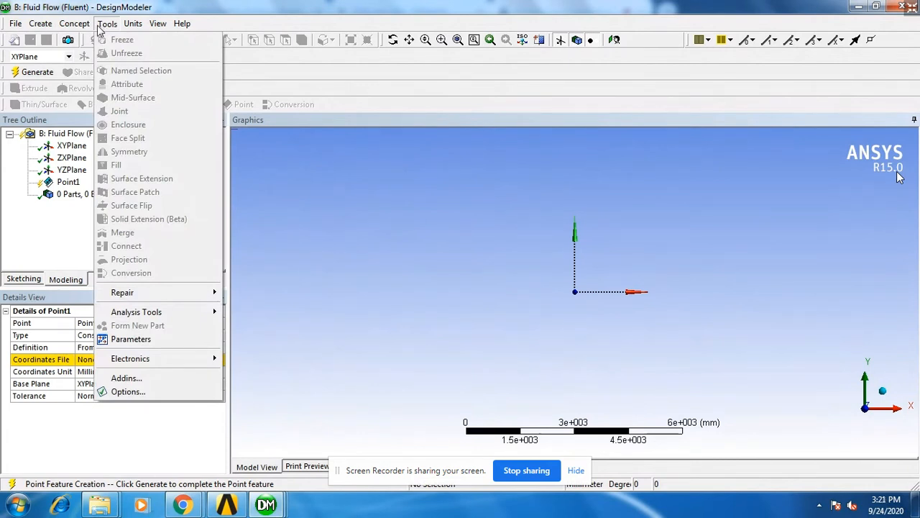
pyautogui.click(65, 229)
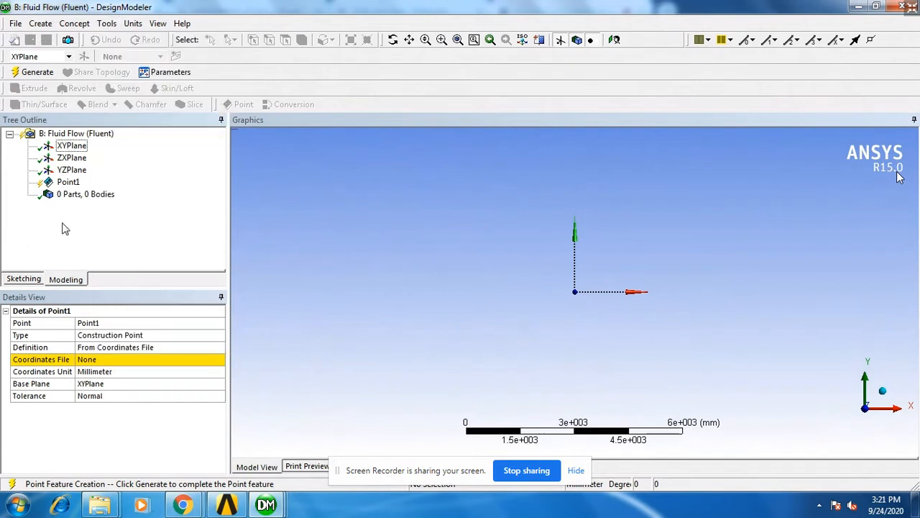
pyautogui.click(74, 184)
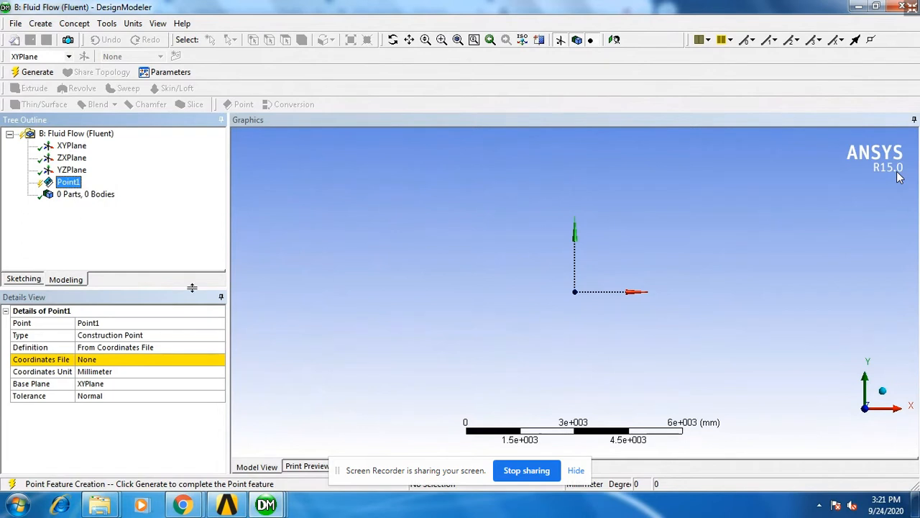
pyautogui.click(36, 72)
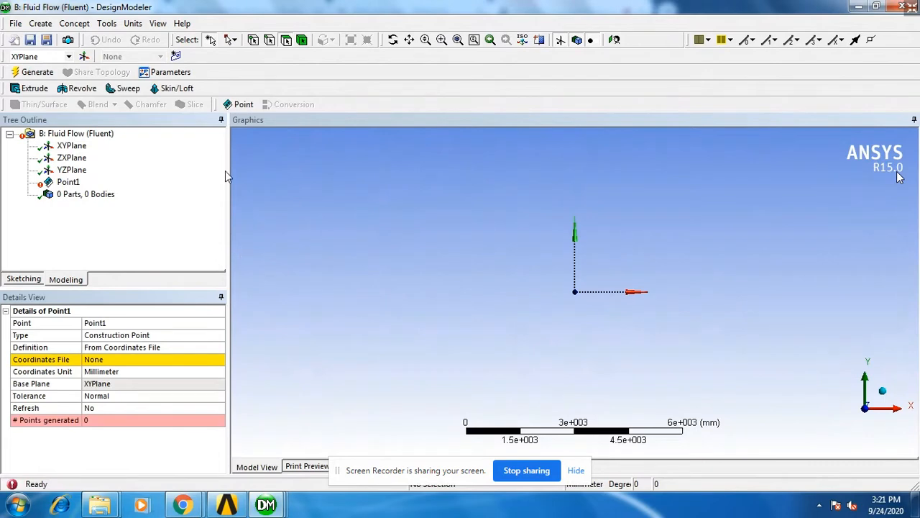
# Step: Delete the point feature that has no coordinates file from the model tree
pyautogui.click(107, 23)
pyautogui.click(46, 197)
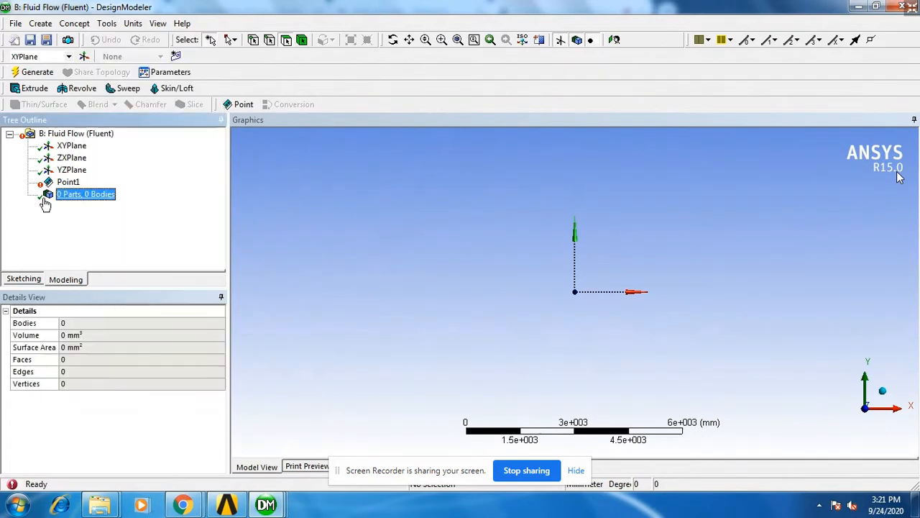
pyautogui.click(71, 182)
pyautogui.rightClick(77, 184)
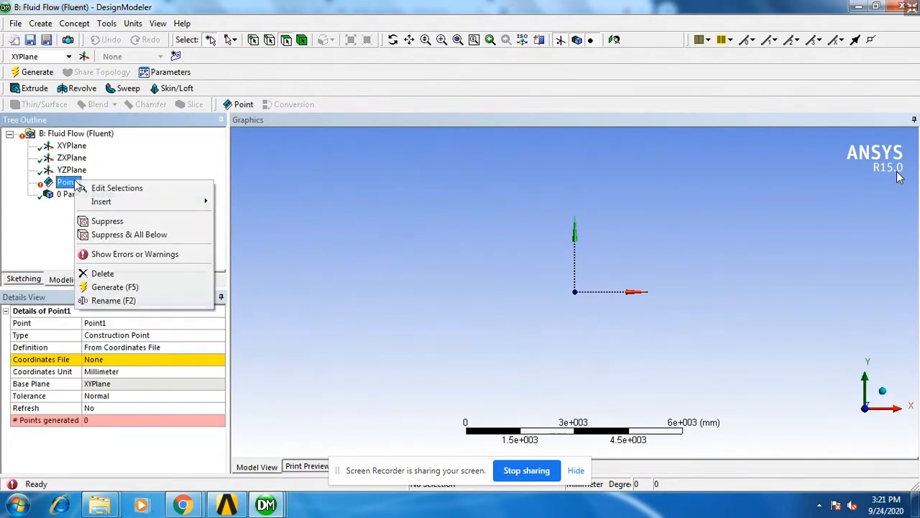
pyautogui.click(117, 275)
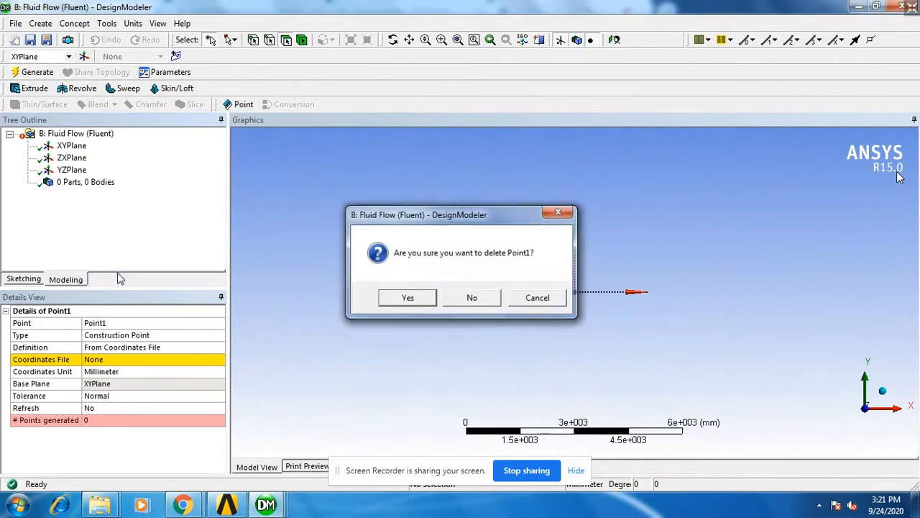
pyautogui.press('Return')
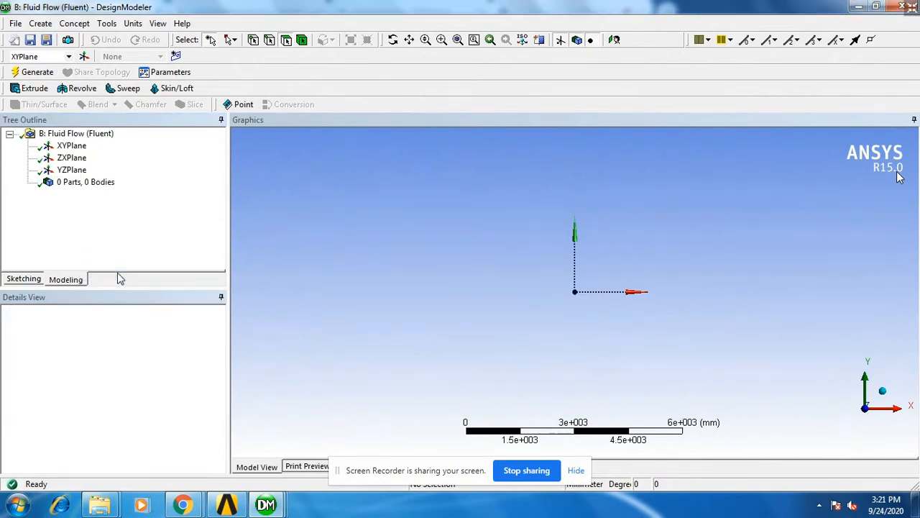
# Step: Insert a new construction point feature on the XYPlane and select it in the model tree
pyautogui.click(113, 26)
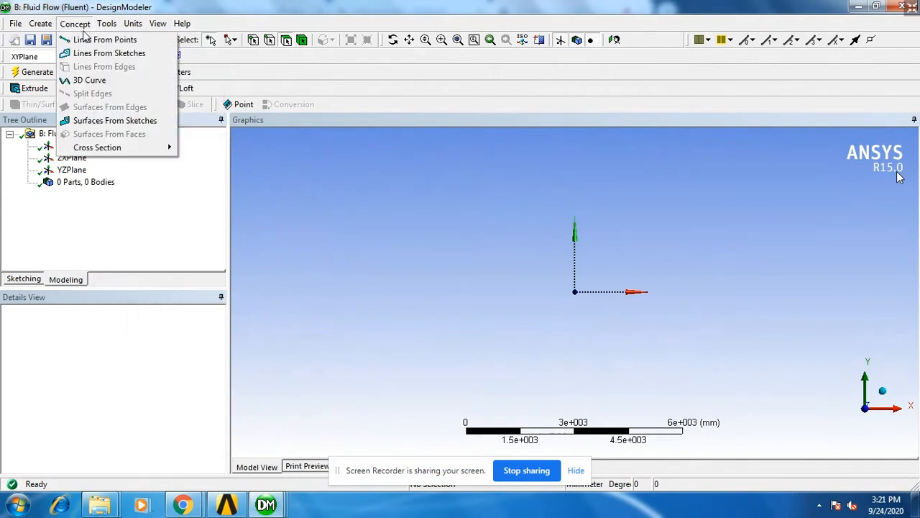
pyautogui.click(79, 25)
pyautogui.click(45, 25)
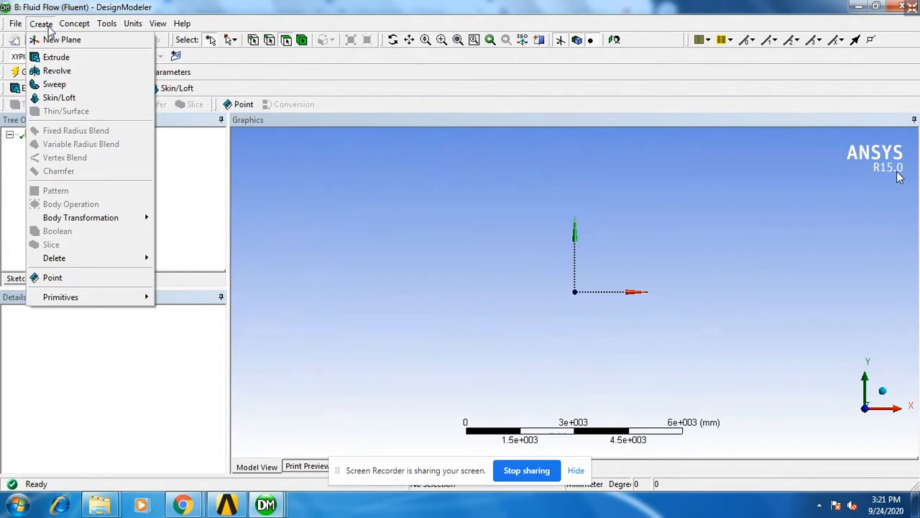
pyautogui.click(56, 278)
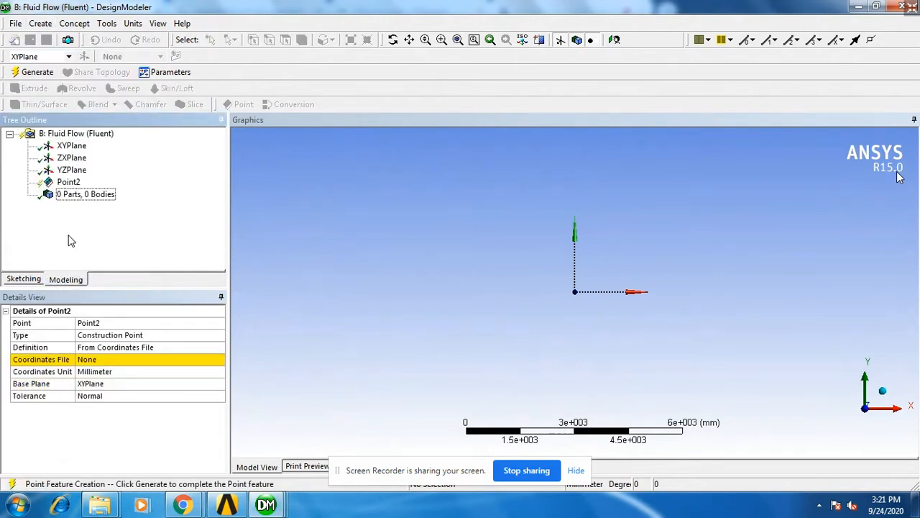
pyautogui.click(69, 184)
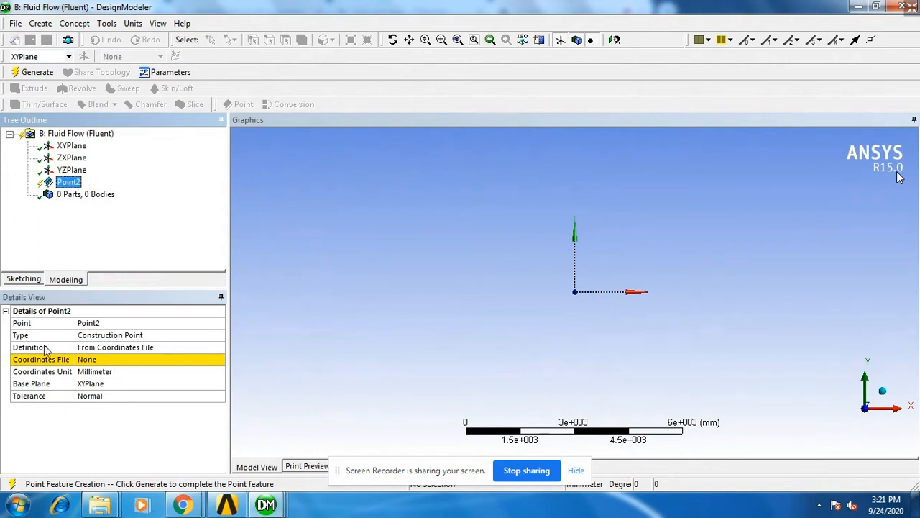
# Step: Assign New Text Document (2) (1).txt from Downloads as the point feature's coordinates file and generate the points
pyautogui.click(103, 349)
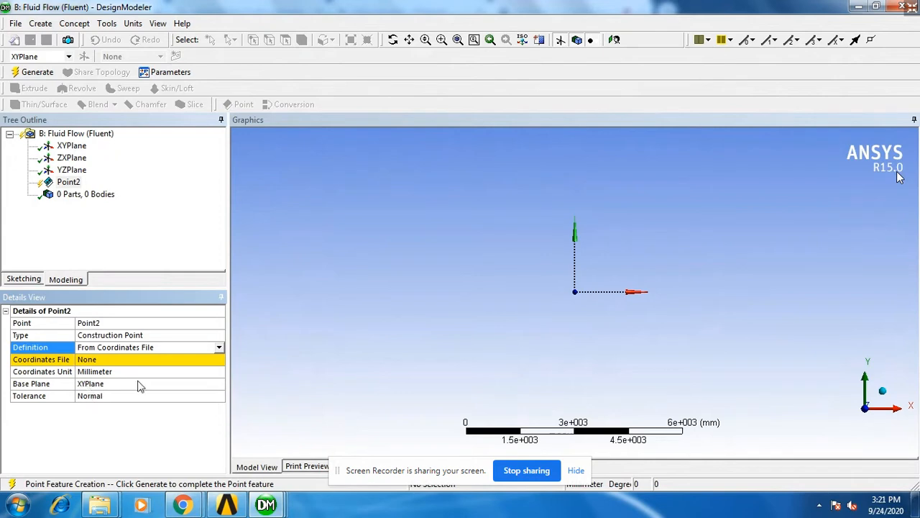
pyautogui.click(115, 363)
pyautogui.click(219, 363)
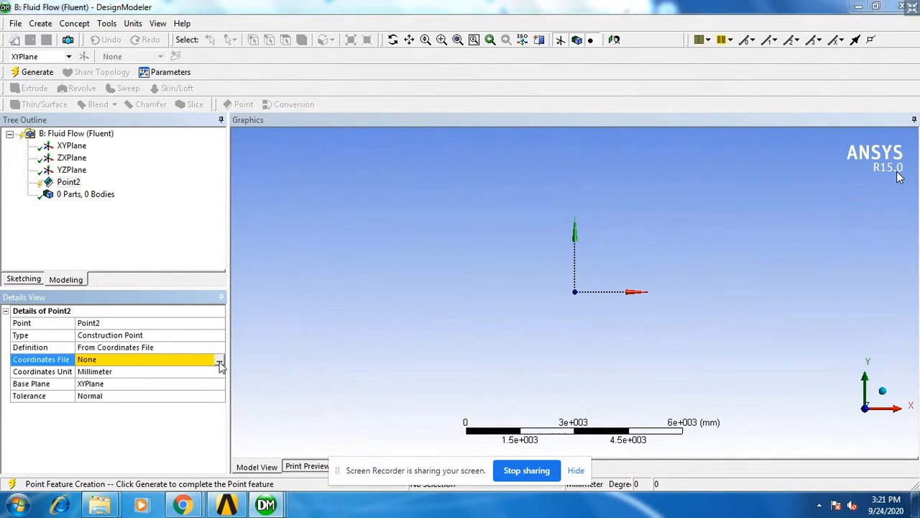
pyautogui.click(549, 311)
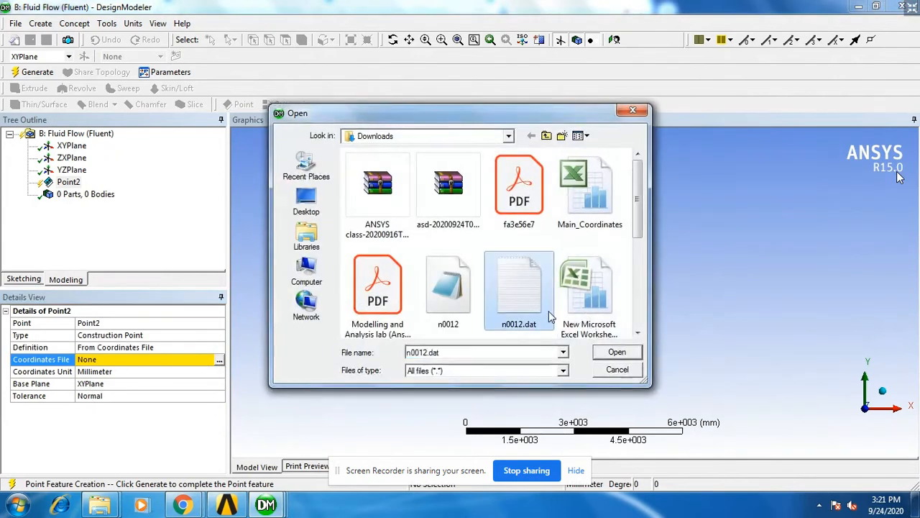
pyautogui.click(449, 303)
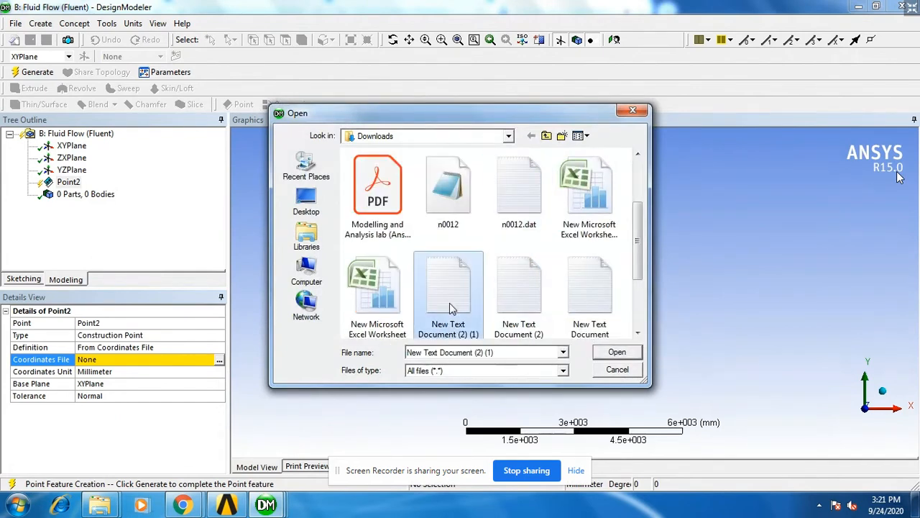
pyautogui.doubleClick(449, 303)
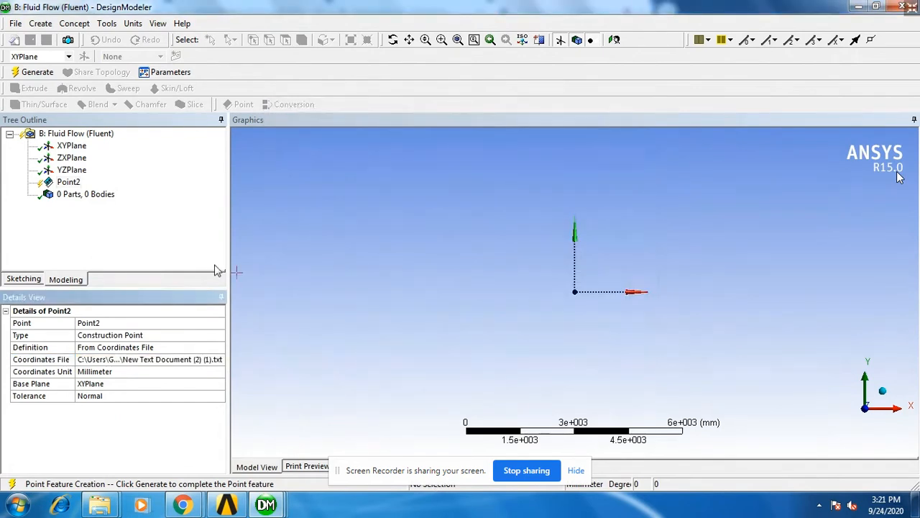
pyautogui.click(40, 73)
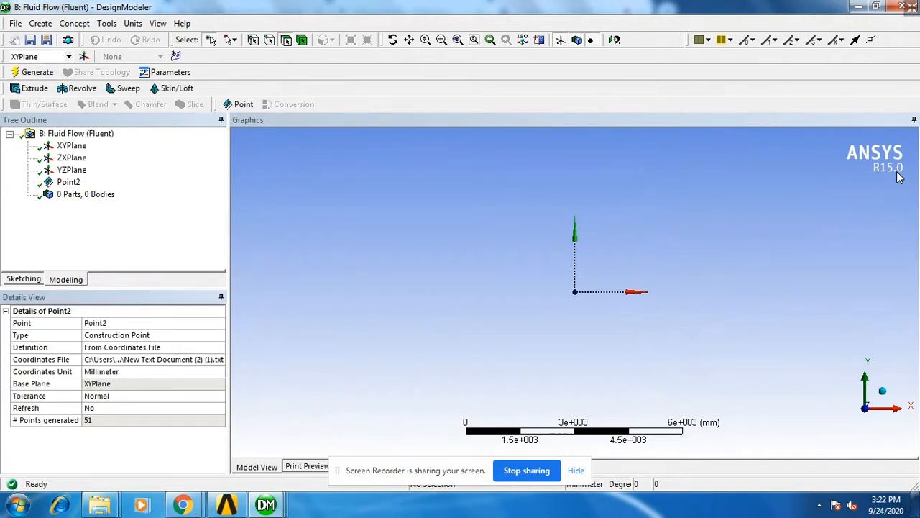
# Step: Examine the shape of the imported points around the origin and the coordinates file they come from
pyautogui.scroll(3, 577, 300)
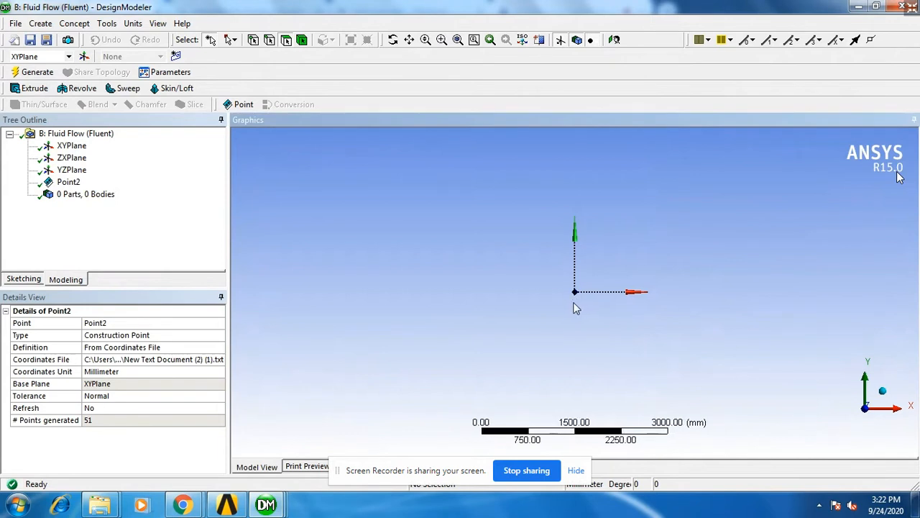
pyautogui.scroll(15, 577, 300)
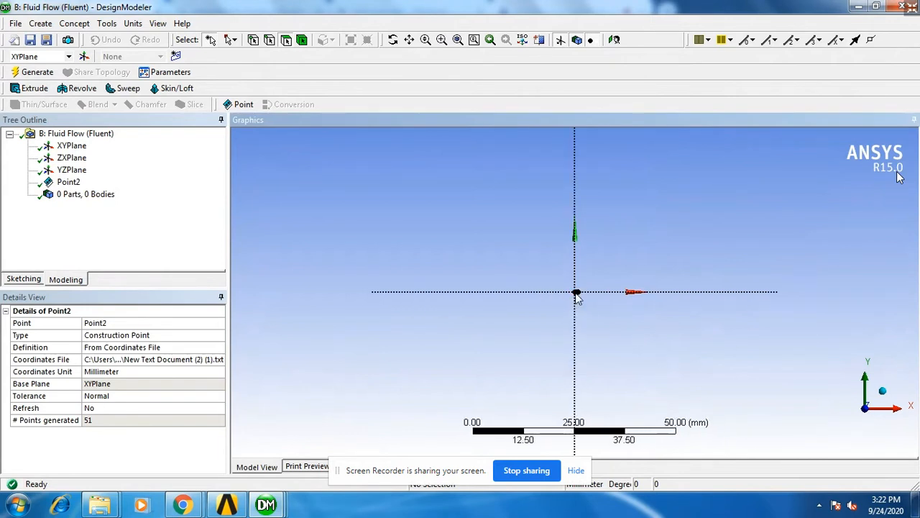
pyautogui.scroll(3, 577, 300)
pyautogui.scroll(5, 601, 305)
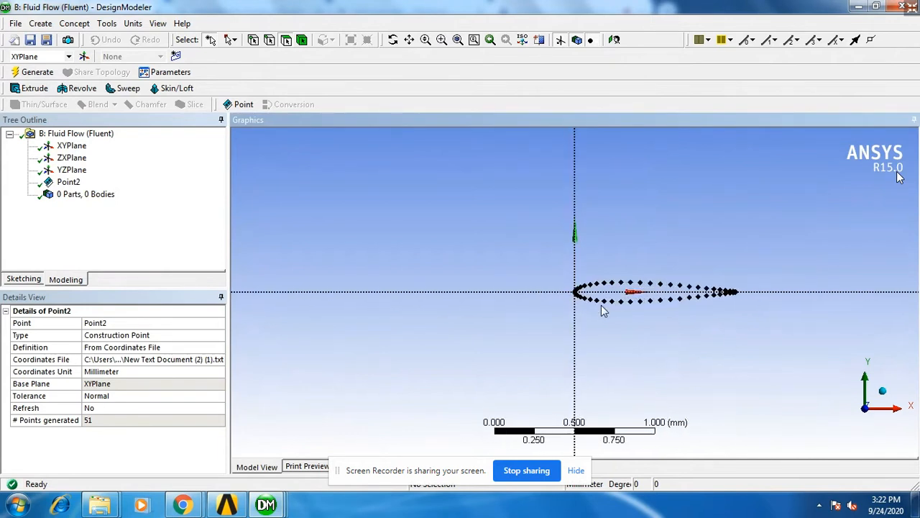
pyautogui.scroll(-1, 601, 304)
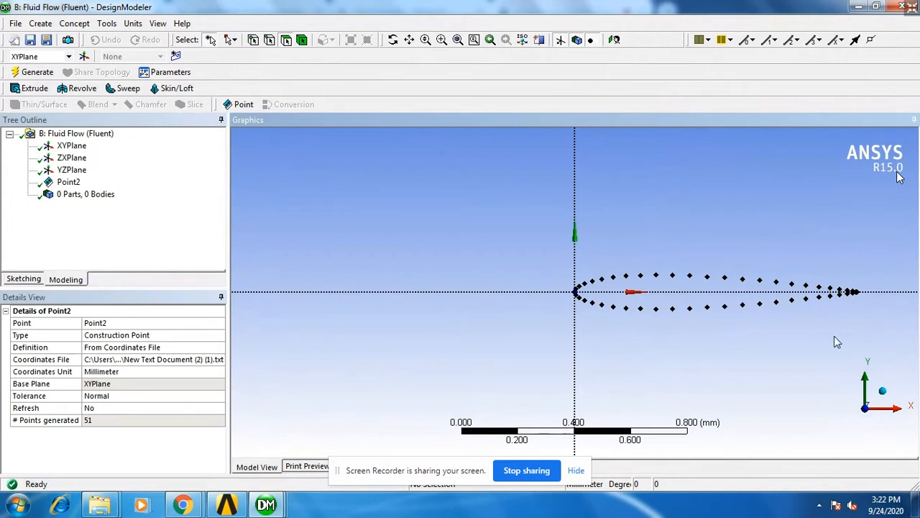
pyautogui.scroll(1, 834, 338)
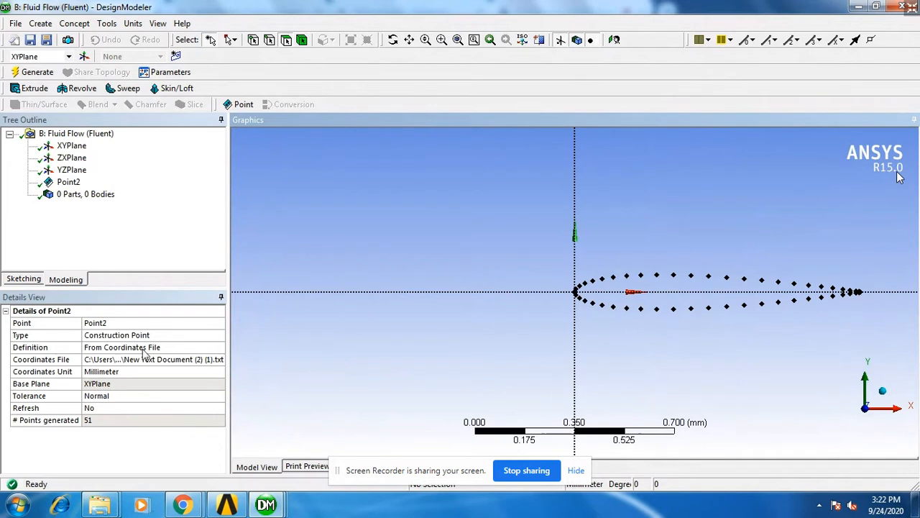
pyautogui.click(134, 360)
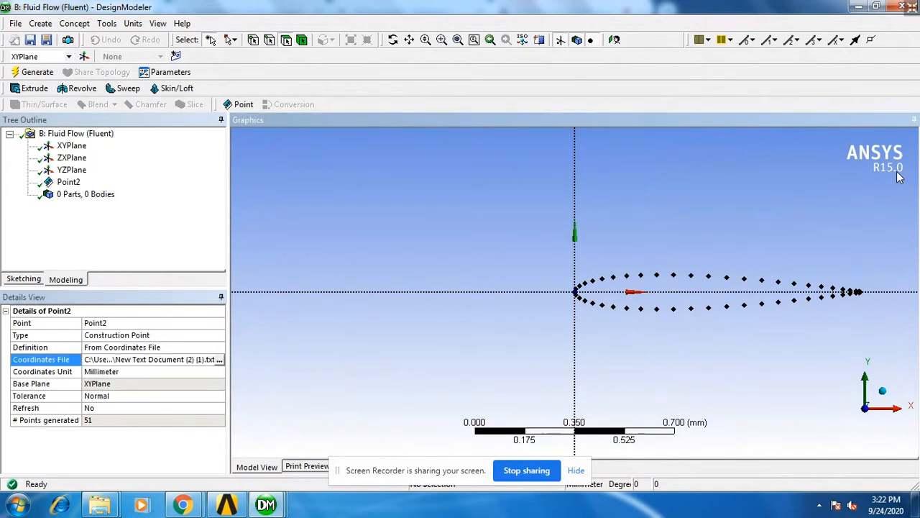
# Step: Switch to Chrome and search the web for "airfoil tools naca 0012" in a new tab, looking through the results
pyautogui.moveTo(184, 503)
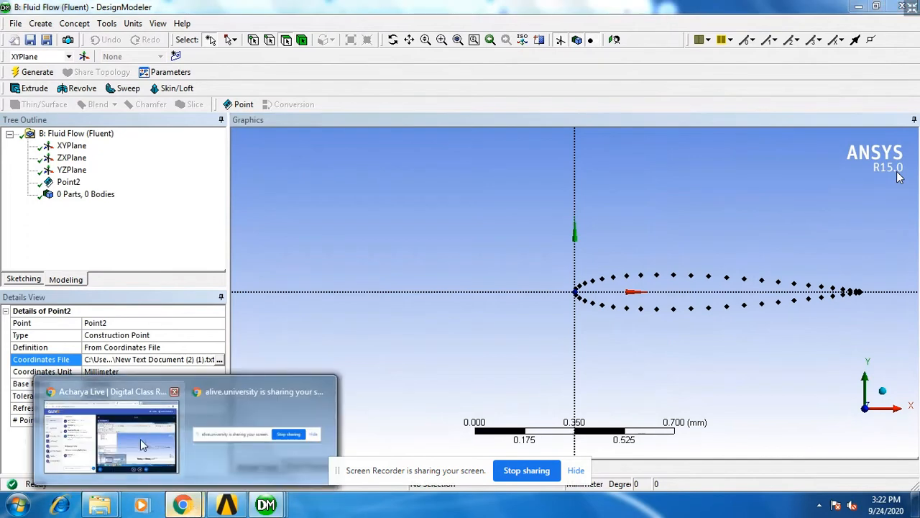
pyautogui.click(142, 445)
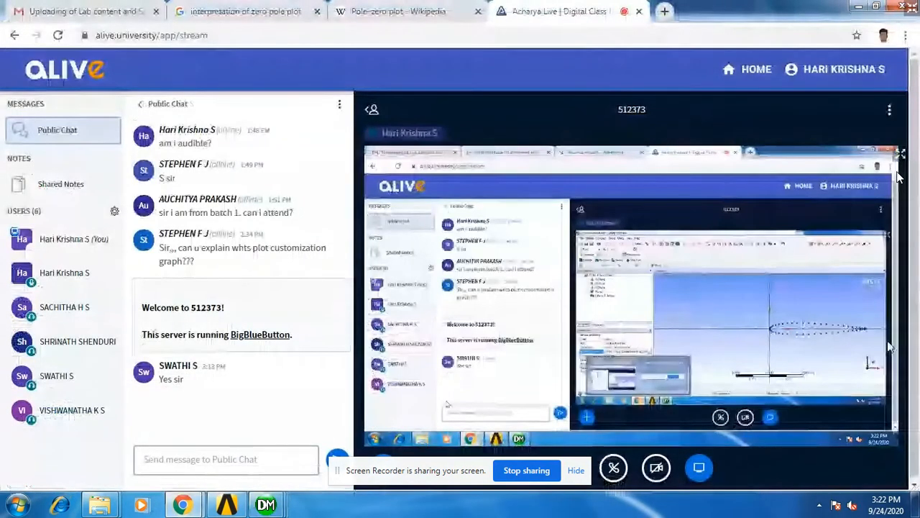
pyautogui.click(664, 11)
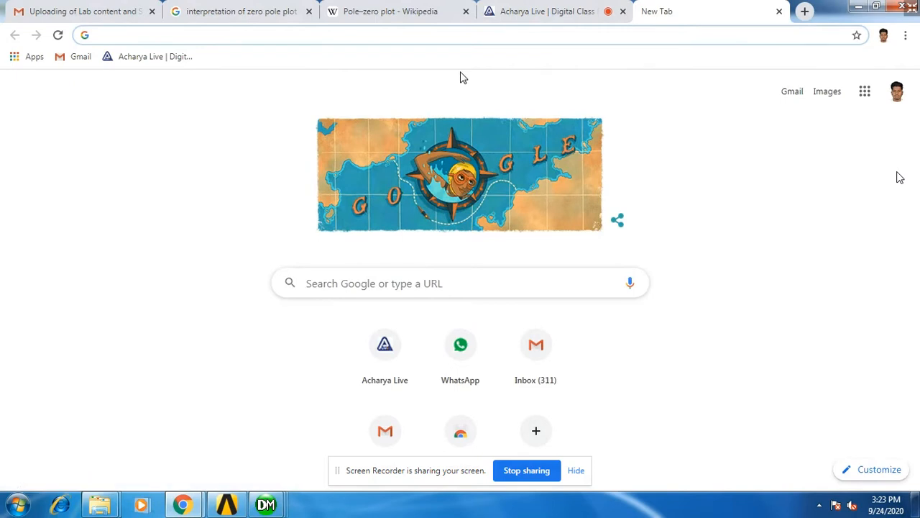
pyautogui.write('a')
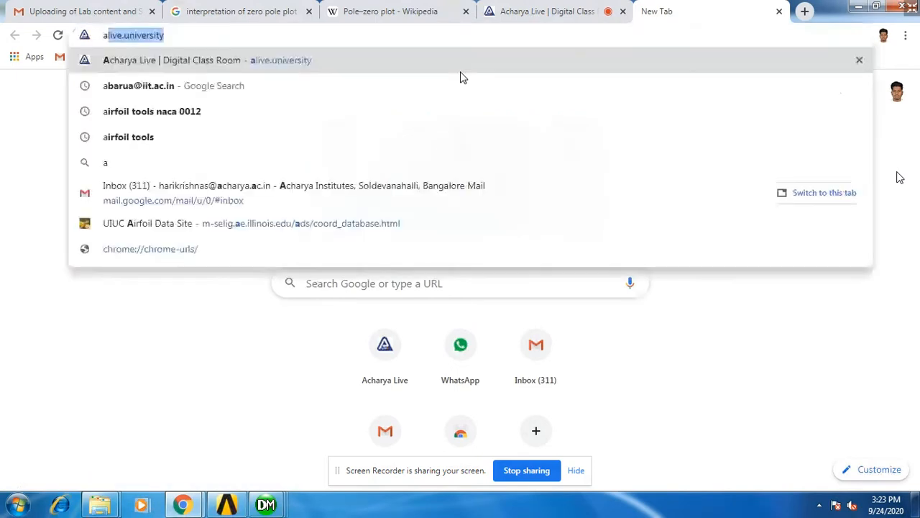
pyautogui.write('irfoil')
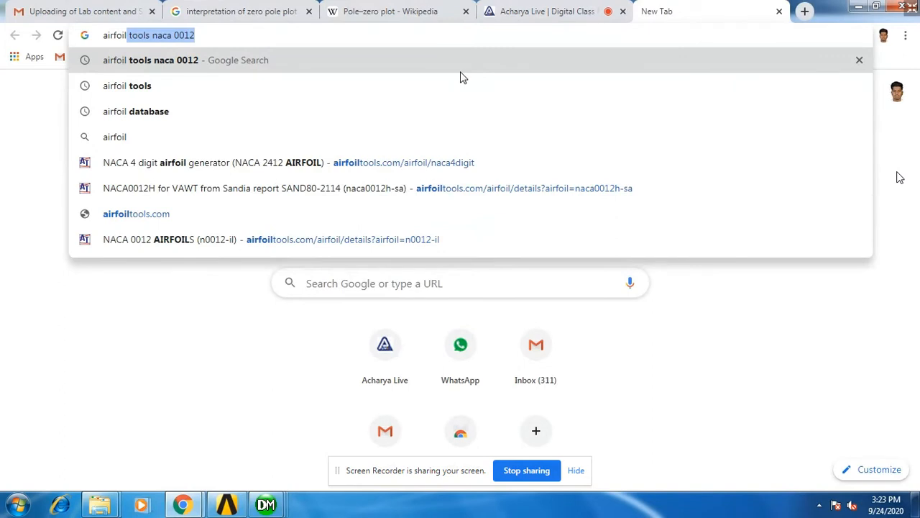
pyautogui.press('Return')
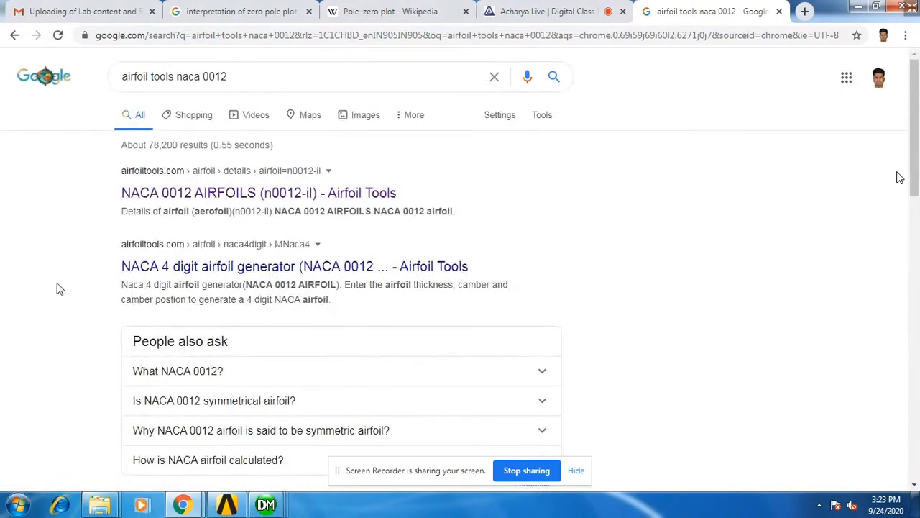
pyautogui.scroll(-6, 41, 304)
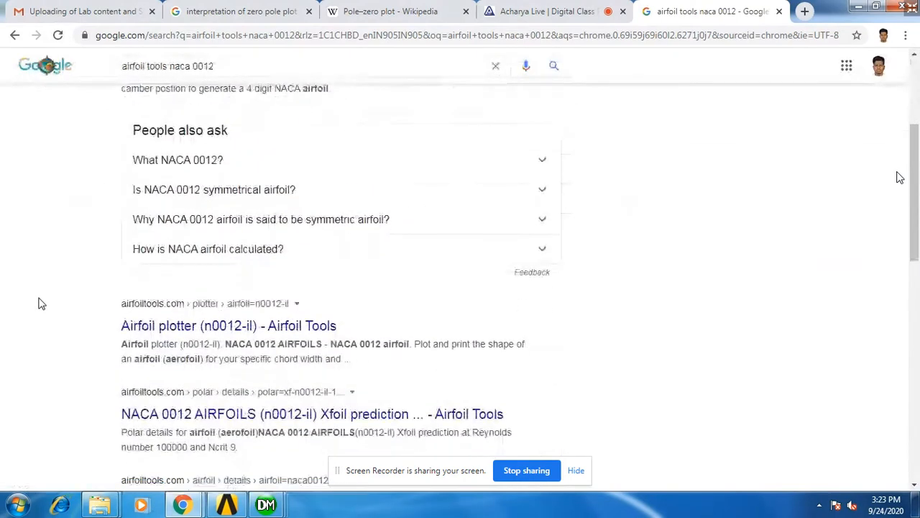
pyautogui.scroll(-1, 40, 304)
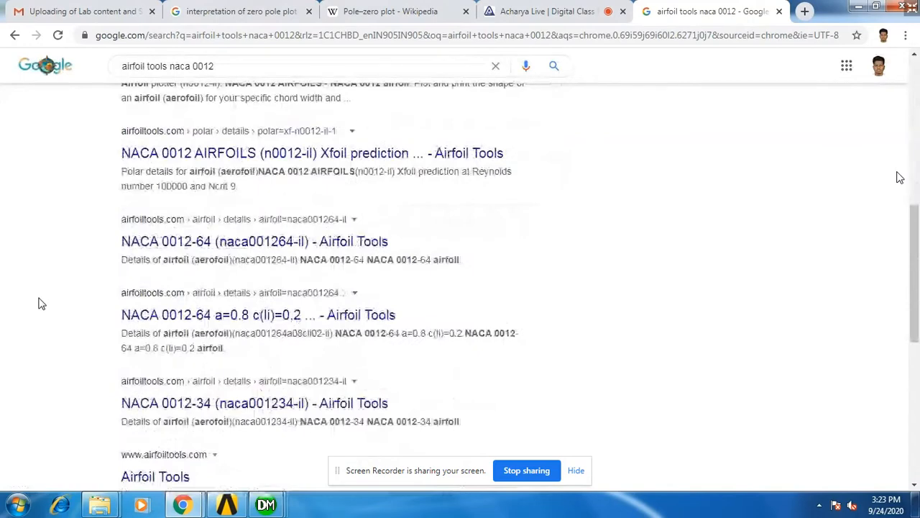
pyautogui.scroll(-3, 41, 305)
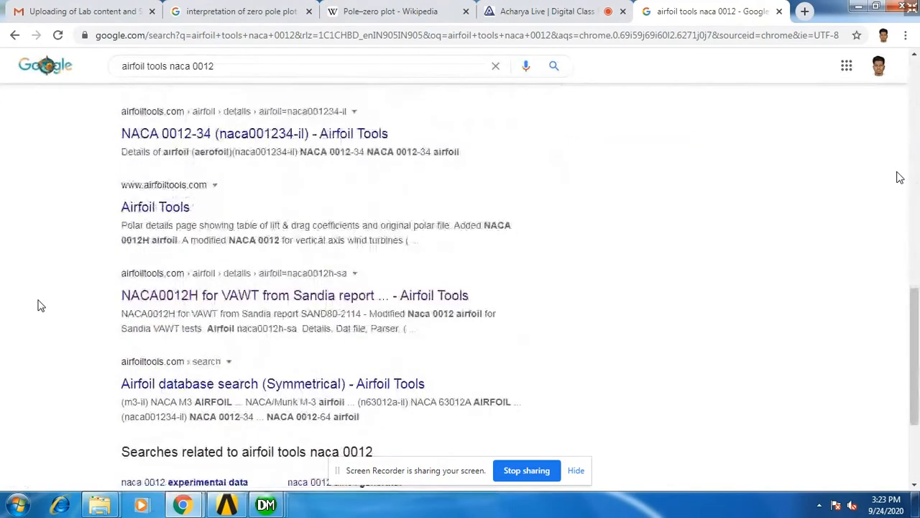
pyautogui.scroll(7, 41, 305)
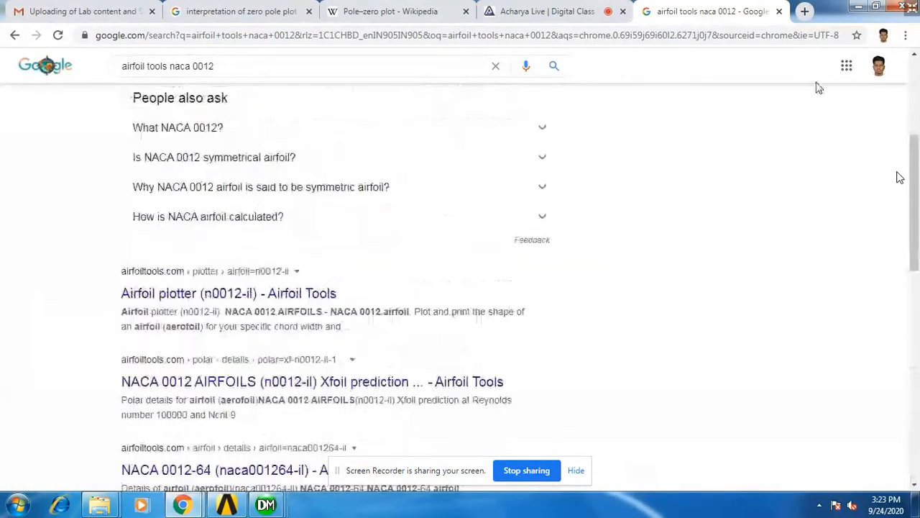
# Step: Search the web for "airfoil database" in another tab and open the UIUC Airfoil Data Site result in its own tab
pyautogui.click(804, 10)
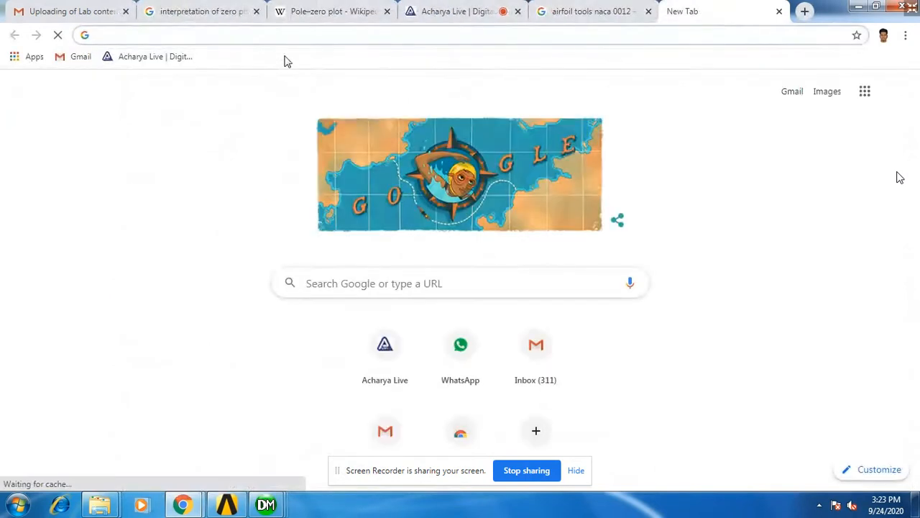
pyautogui.write('airfoil data')
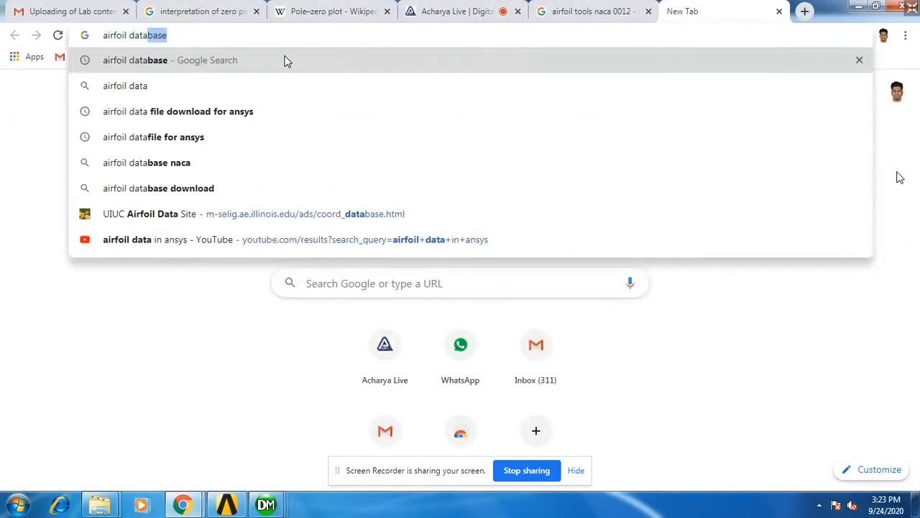
pyautogui.press('Return')
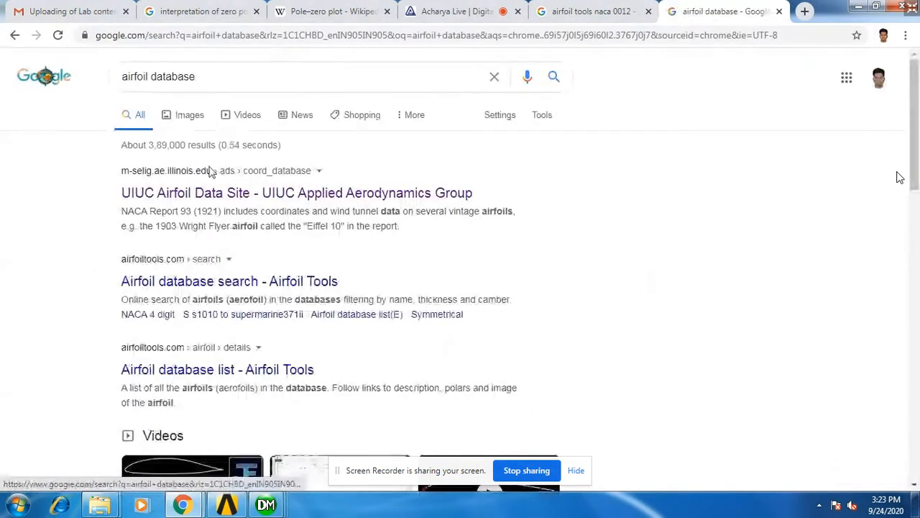
pyautogui.click(125, 195)
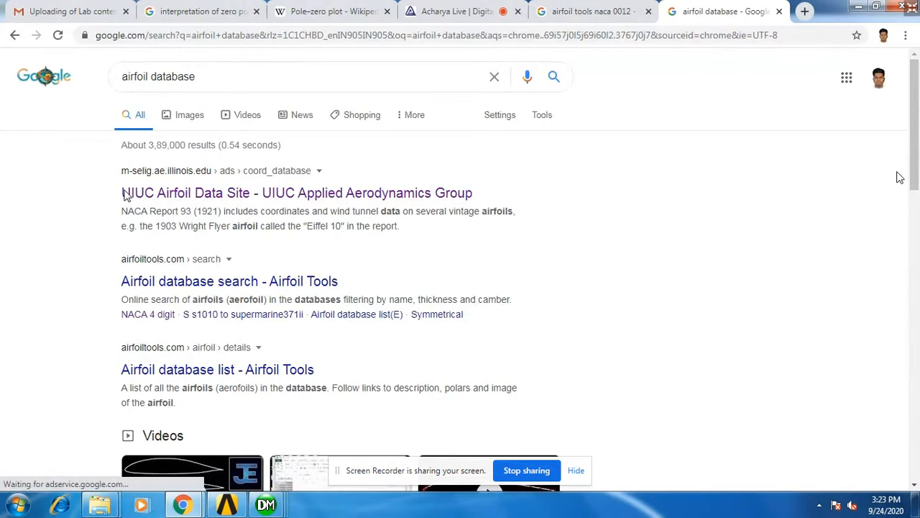
pyautogui.rightClick(158, 196)
pyautogui.click(178, 203)
pyautogui.click(716, 16)
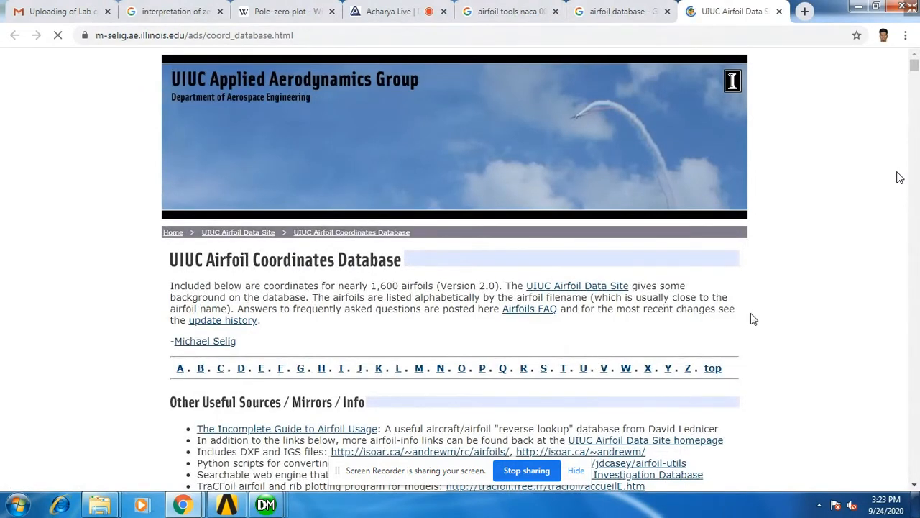
# Step: Find the NACA 0012 airfoil under letter N of the coordinates database and open n0012.dat in a new tab
pyautogui.scroll(-2, 717, 339)
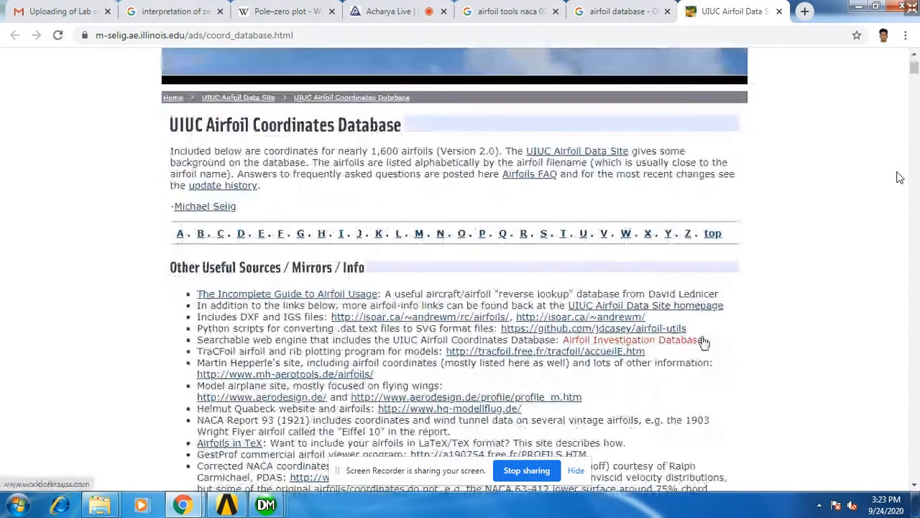
pyautogui.scroll(-1, 703, 342)
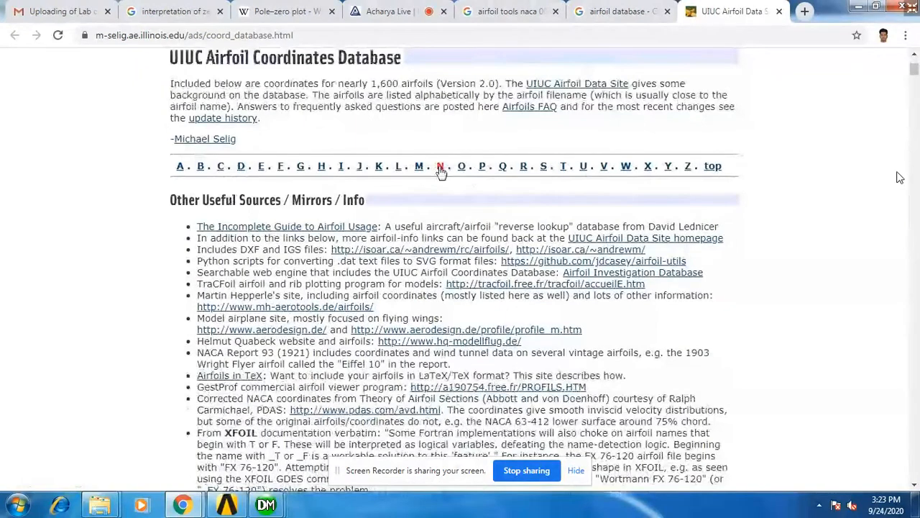
pyautogui.click(441, 168)
pyautogui.scroll(-2, 618, 288)
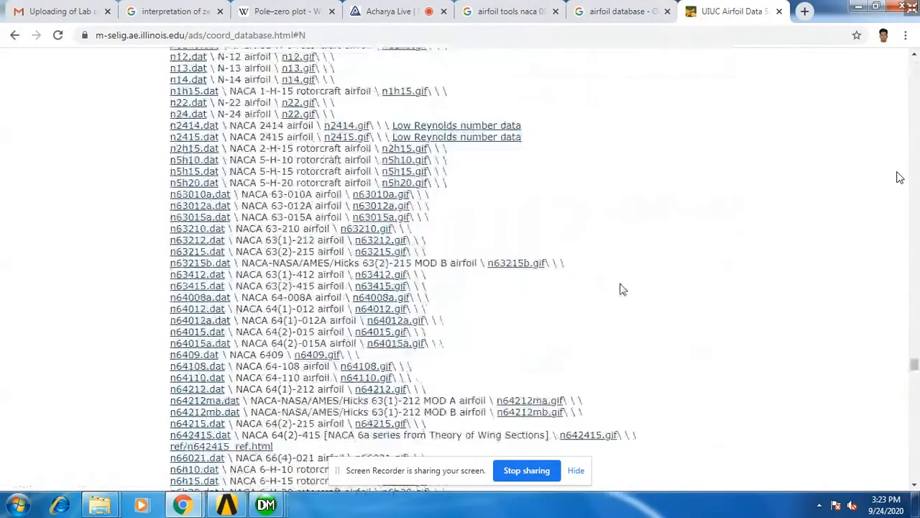
pyautogui.scroll(-2, 622, 289)
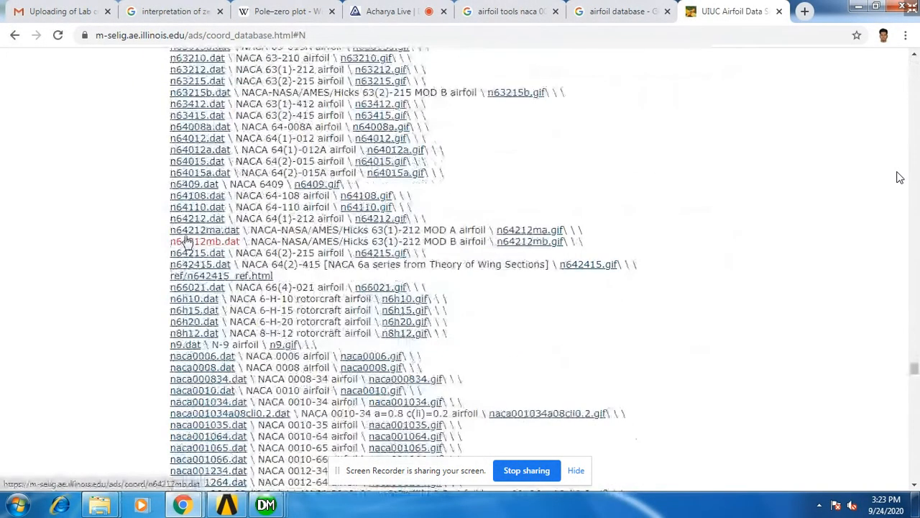
pyautogui.scroll(-3, 185, 240)
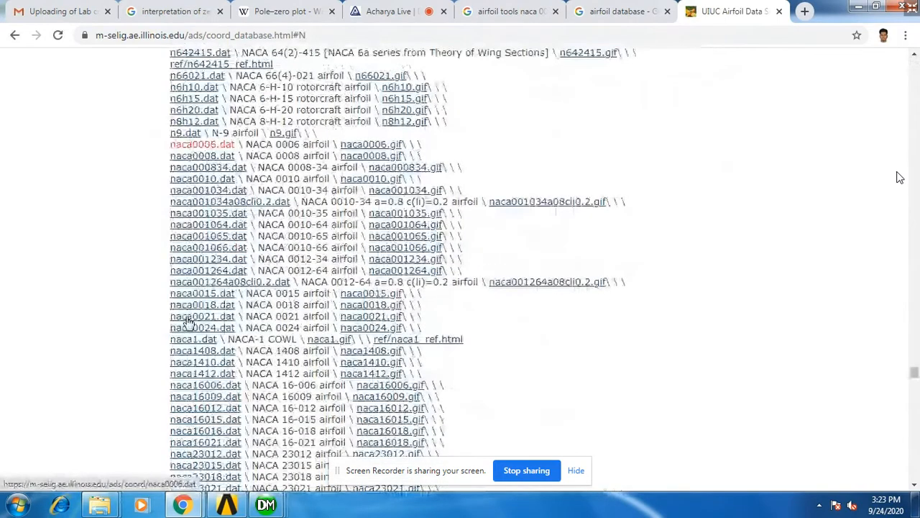
pyautogui.scroll(-3, 188, 321)
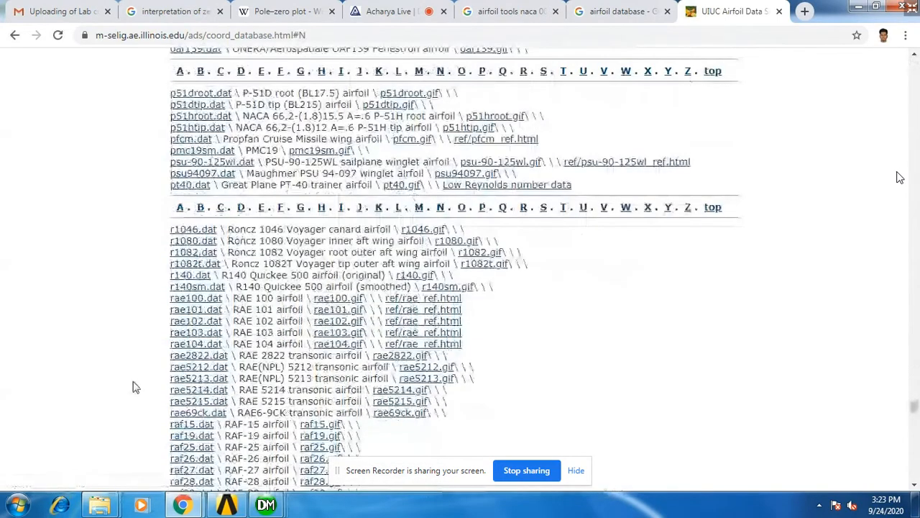
pyautogui.scroll(20, 133, 386)
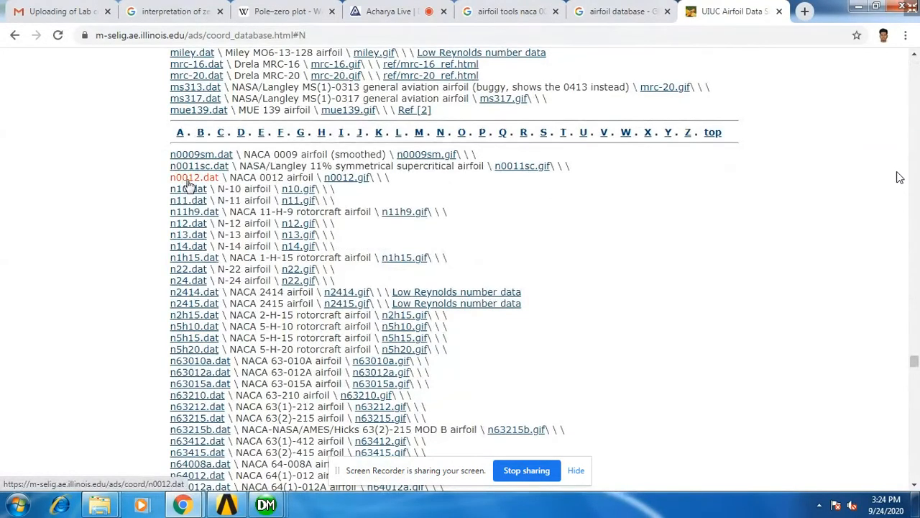
pyautogui.rightClick(193, 182)
pyautogui.click(223, 187)
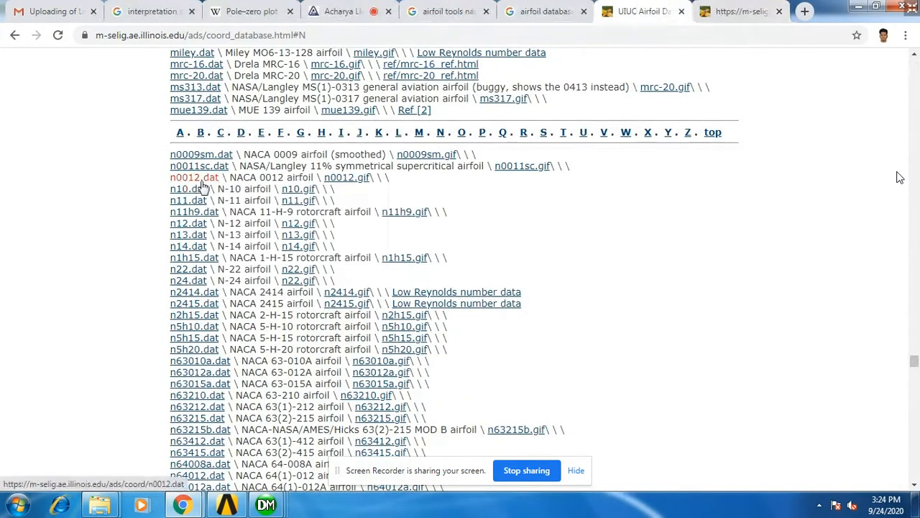
pyautogui.click(727, 11)
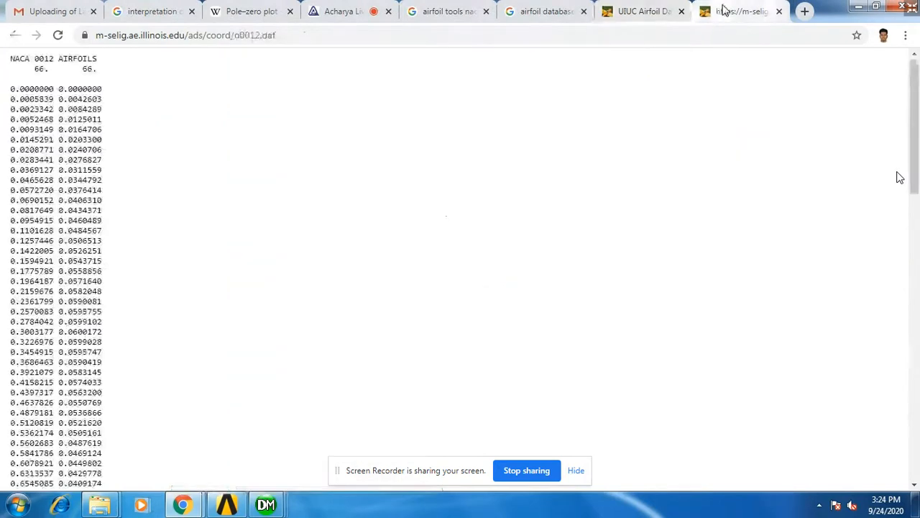
# Step: Examine the coordinates in n0012.dat and the airfoil plot n0012.gif, then return to the airfoil list
pyautogui.scroll(-10, 217, 299)
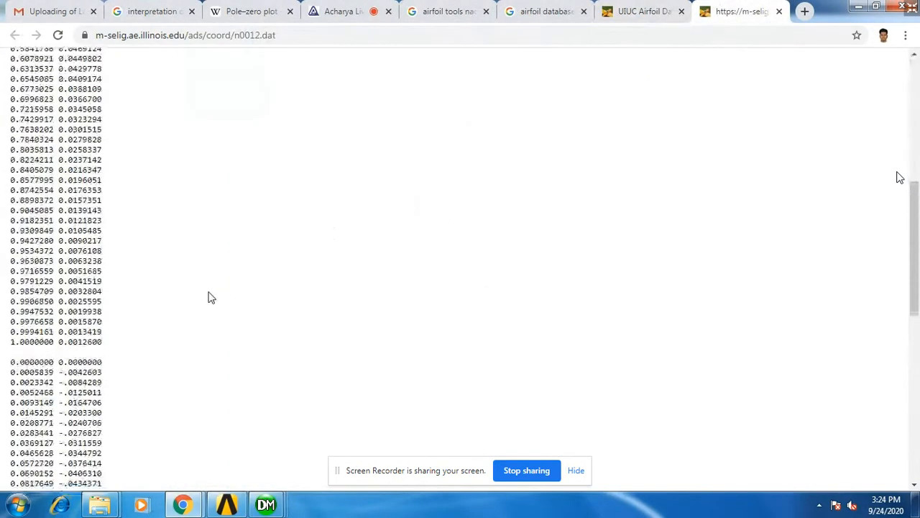
pyautogui.scroll(-3, 217, 300)
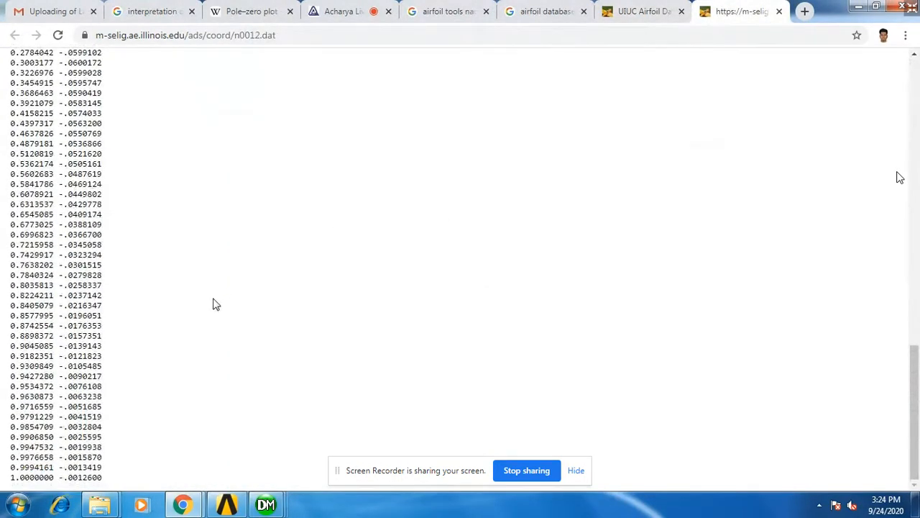
pyautogui.scroll(13, 216, 307)
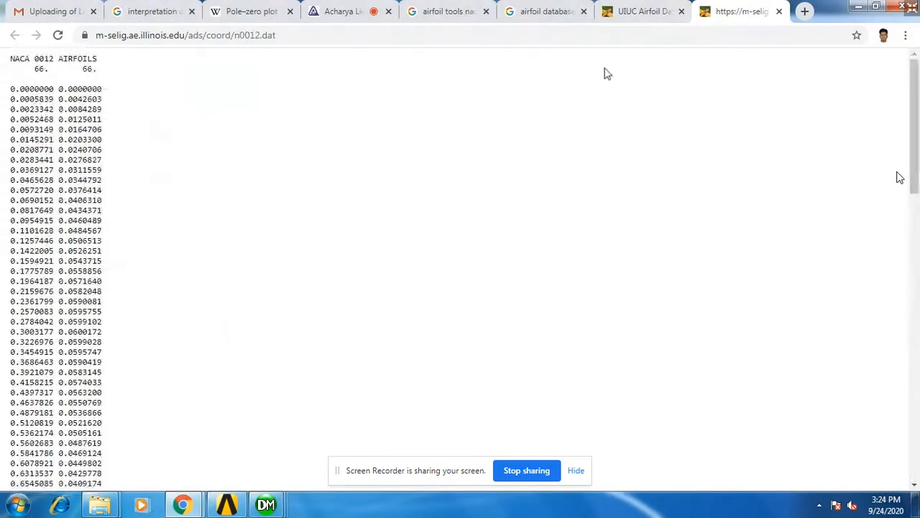
pyautogui.click(642, 12)
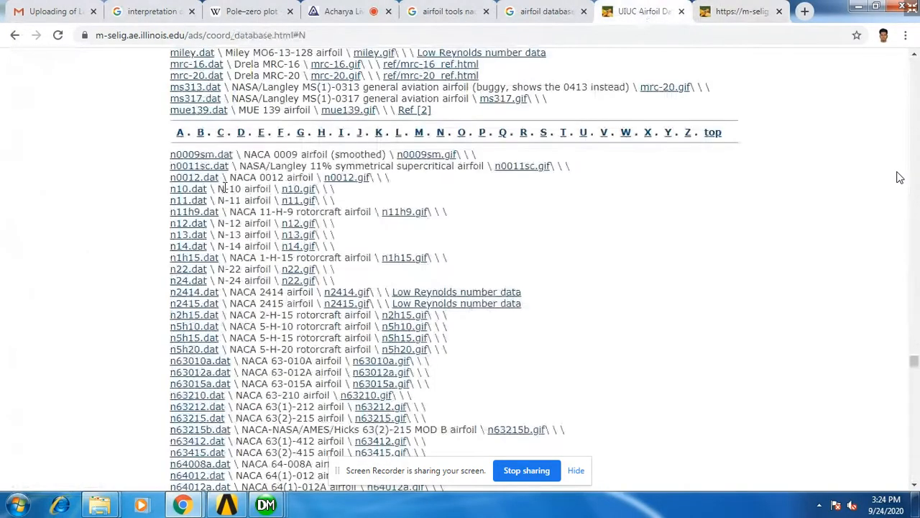
pyautogui.click(343, 179)
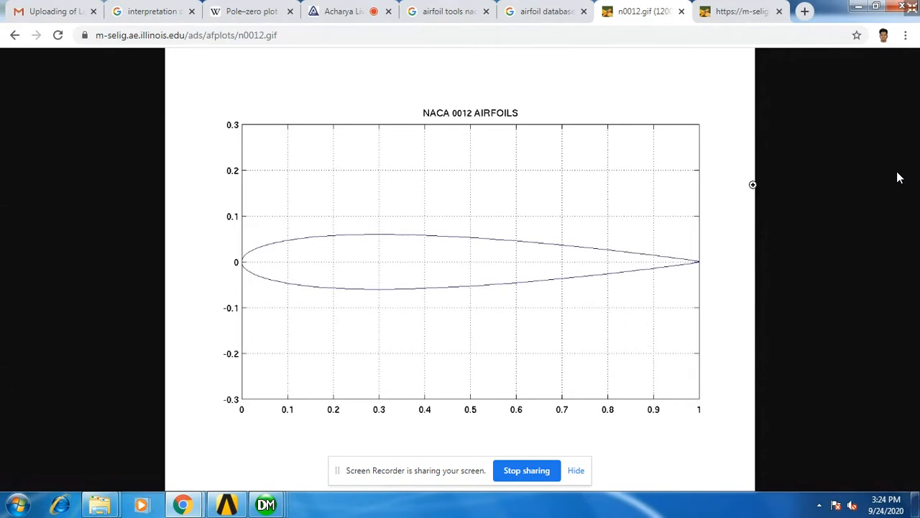
pyautogui.click(15, 35)
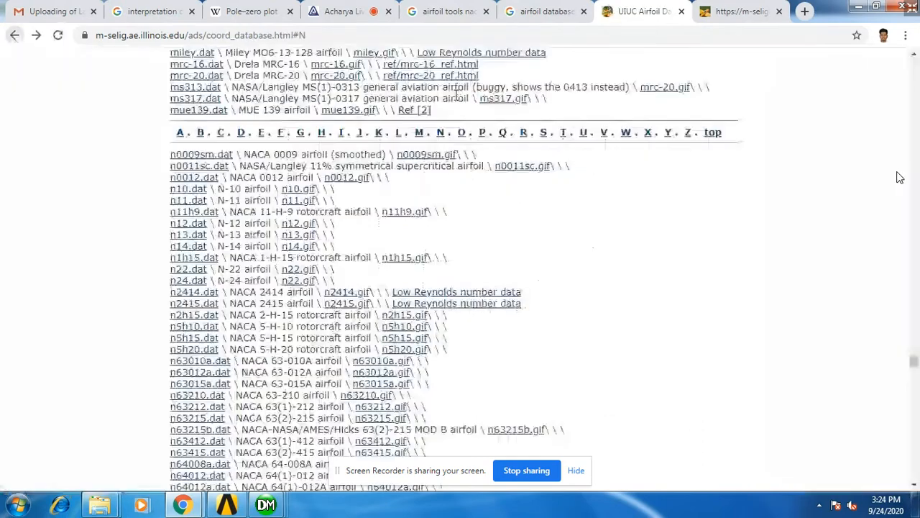
# Step: Select all upper and lower surface coordinate rows in n0012.dat, leaving out the title and point-count lines
pyautogui.click(744, 12)
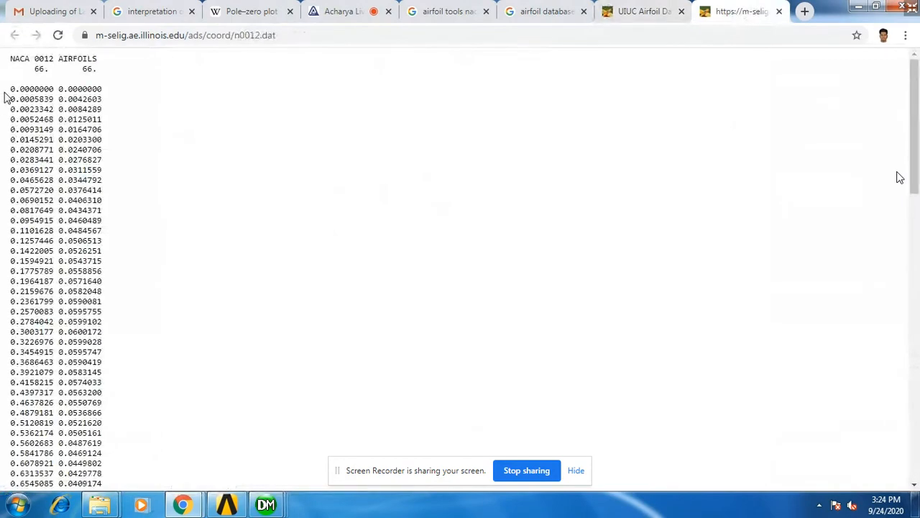
pyautogui.moveTo(4, 92); pyautogui.dragTo(125, 485)
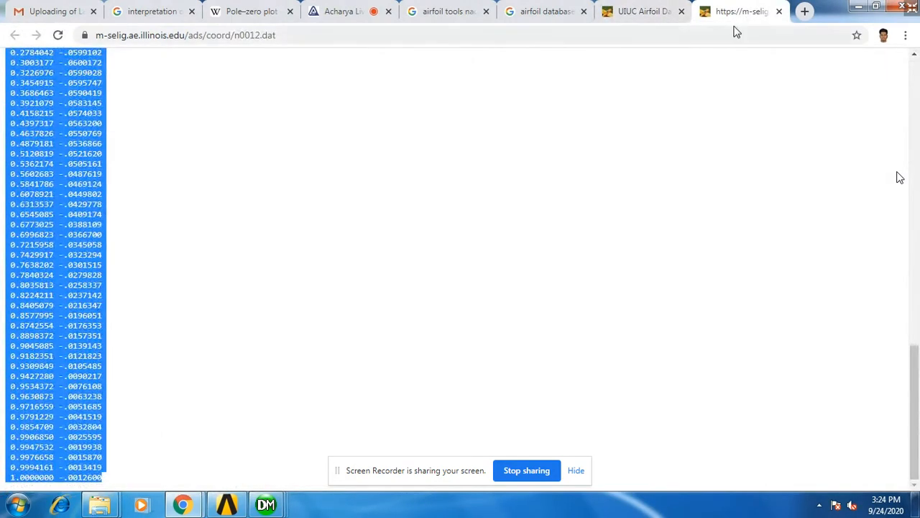
# Step: Minimize the browser and create a new text document with its default name on the desktop
pyautogui.click(861, 16)
pyautogui.click(861, 8)
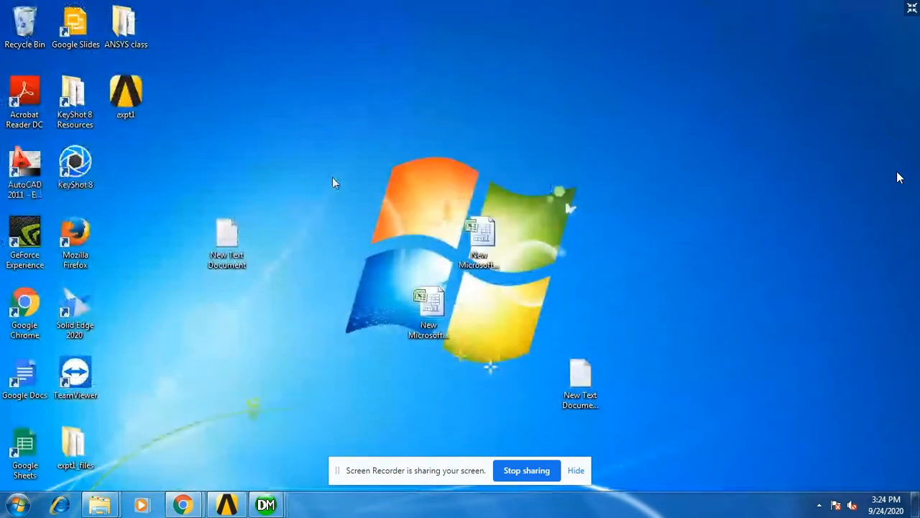
pyautogui.rightClick(571, 100)
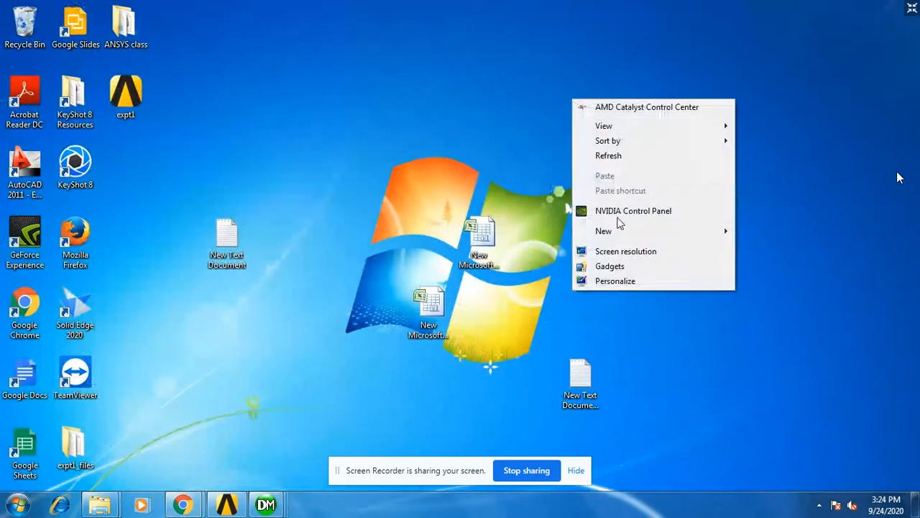
pyautogui.moveTo(627, 234)
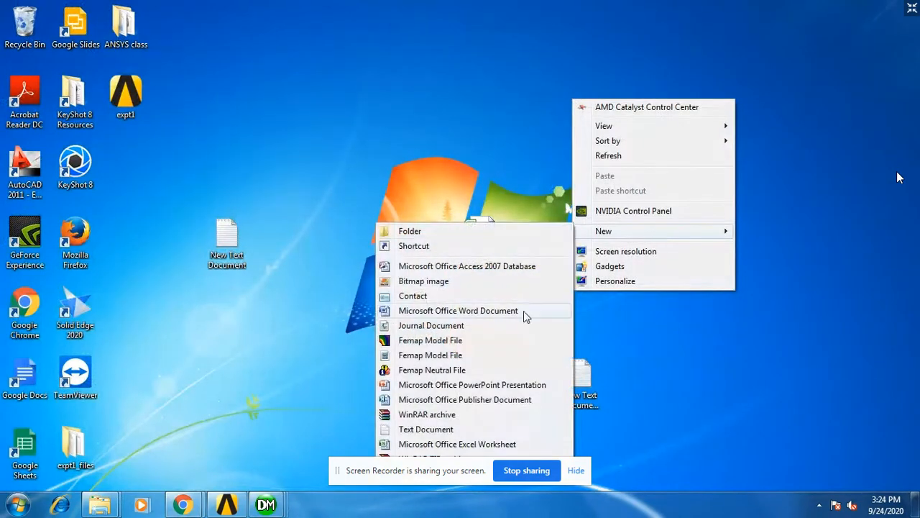
pyautogui.click(446, 430)
pyautogui.press('Return')
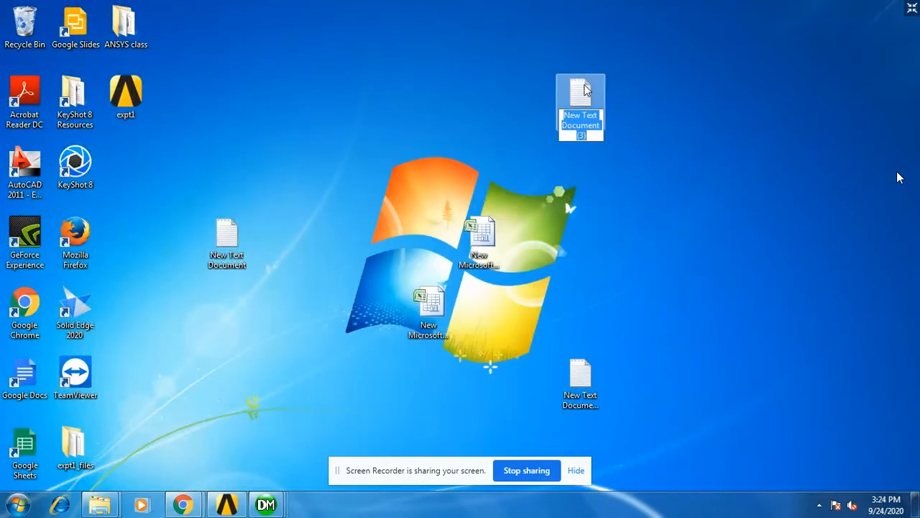
# Step: Paste the copied NACA 0012 coordinates into the new text document, check the rows from the start, and close it without saving
pyautogui.press('Return')
pyautogui.hotkey('ctrl', 'v')
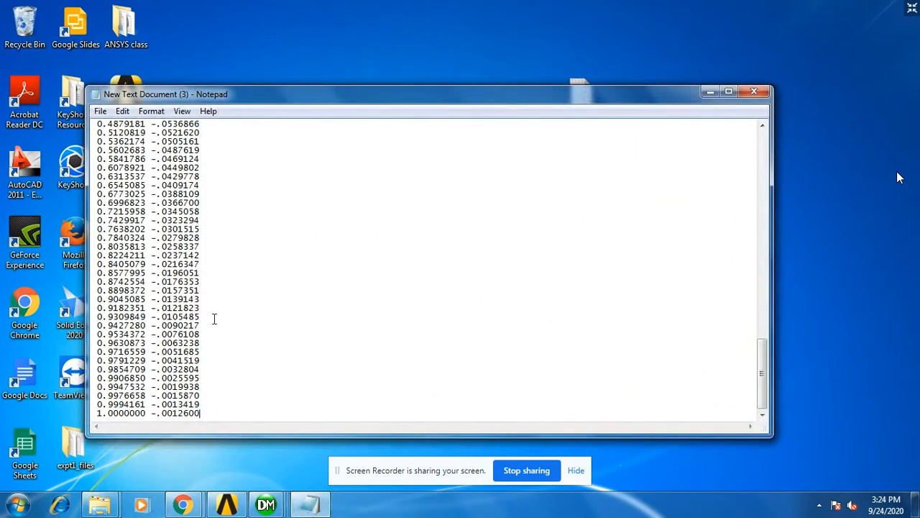
pyautogui.scroll(20, 214, 318)
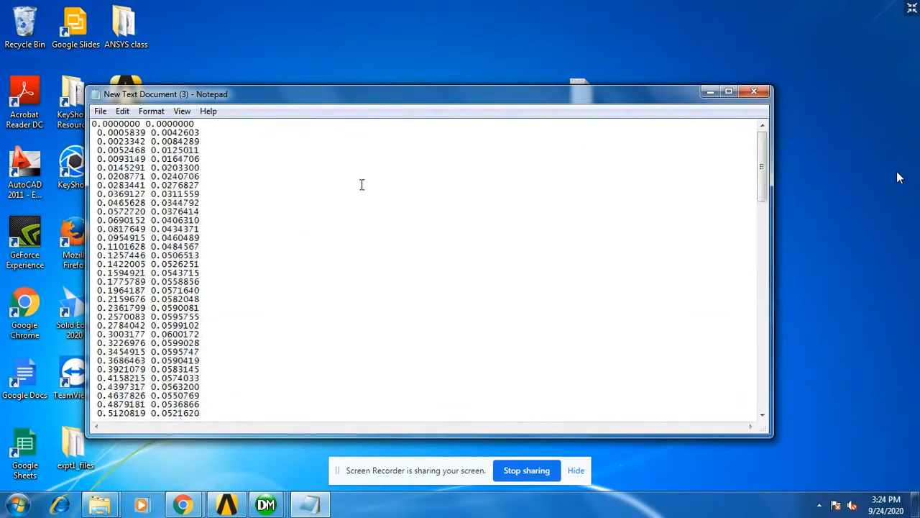
pyautogui.click(753, 92)
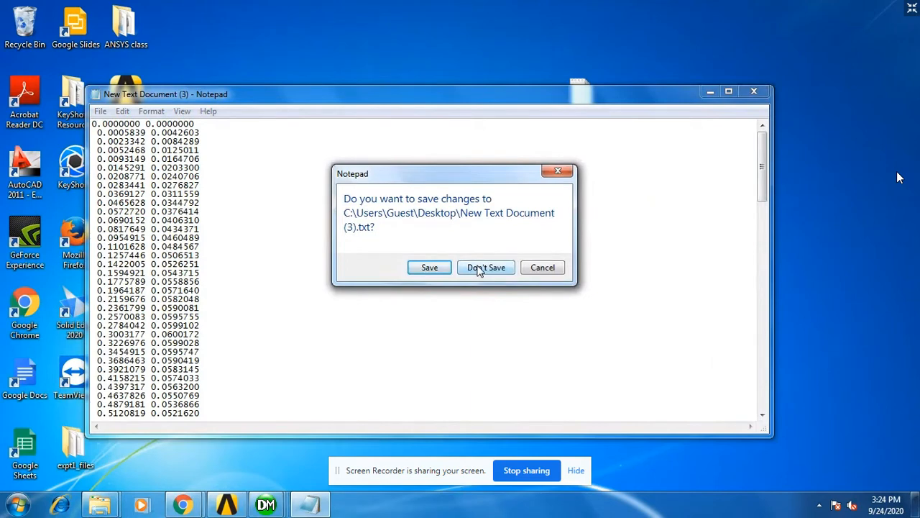
pyautogui.click(482, 269)
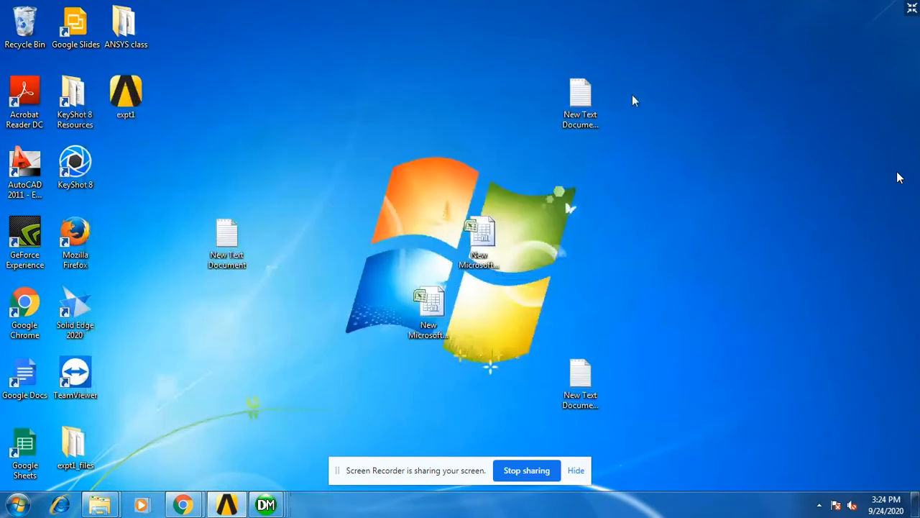
# Step: Return to the browser's "airfoil tools naca 0012" search results and open the NACA 0012 AIRFOILS (n0012-il) page in a new tab
pyautogui.click(580, 99)
pyautogui.moveTo(266, 505)
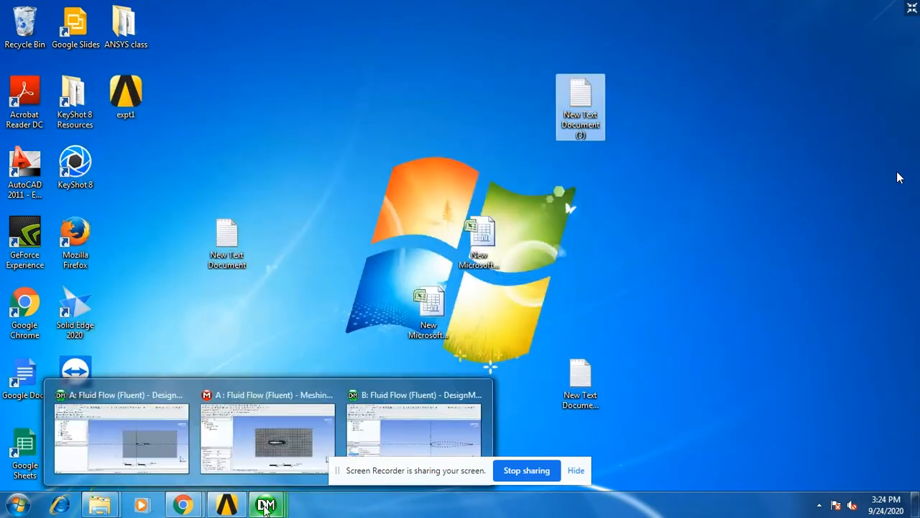
pyautogui.click(123, 436)
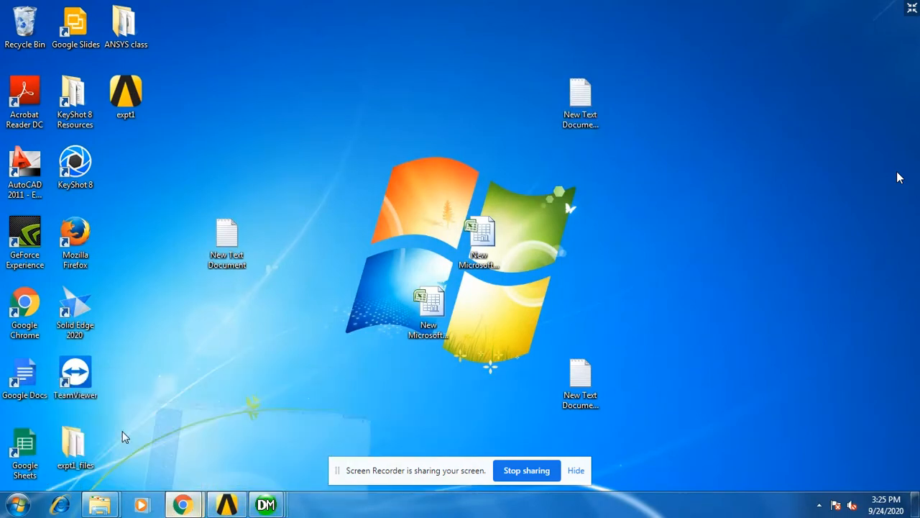
pyautogui.scroll(13, 248, 358)
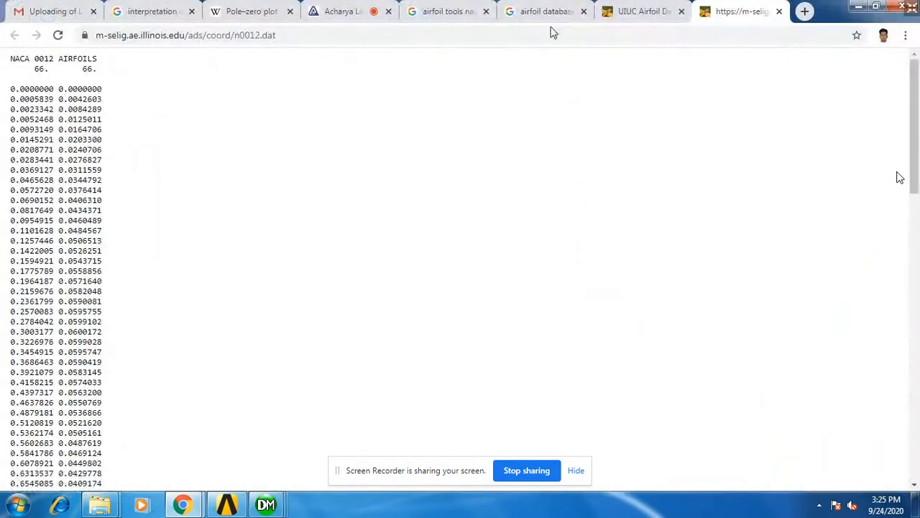
pyautogui.click(449, 12)
pyautogui.scroll(4, 111, 200)
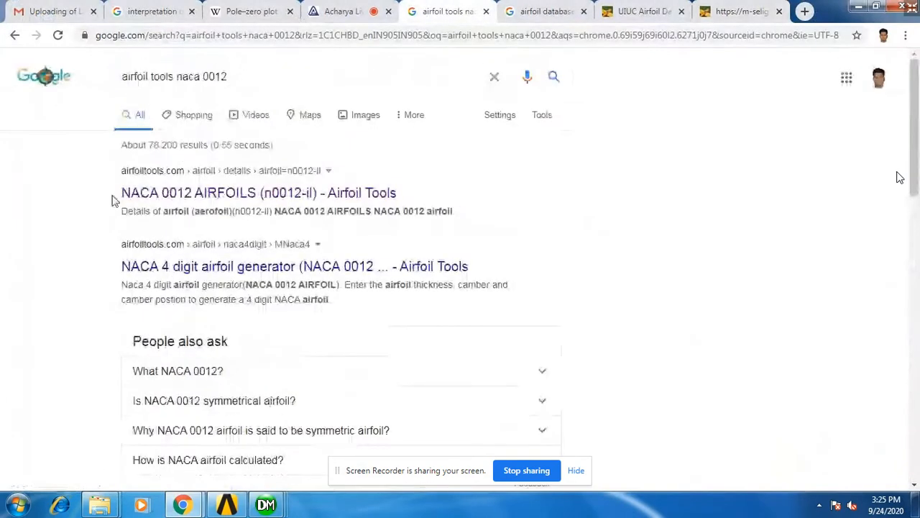
pyautogui.rightClick(164, 197)
pyautogui.click(176, 206)
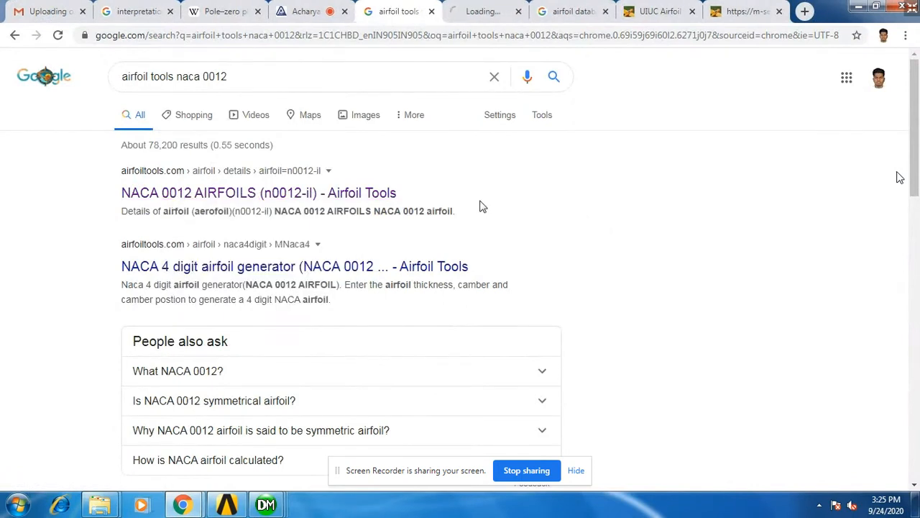
pyautogui.click(475, 7)
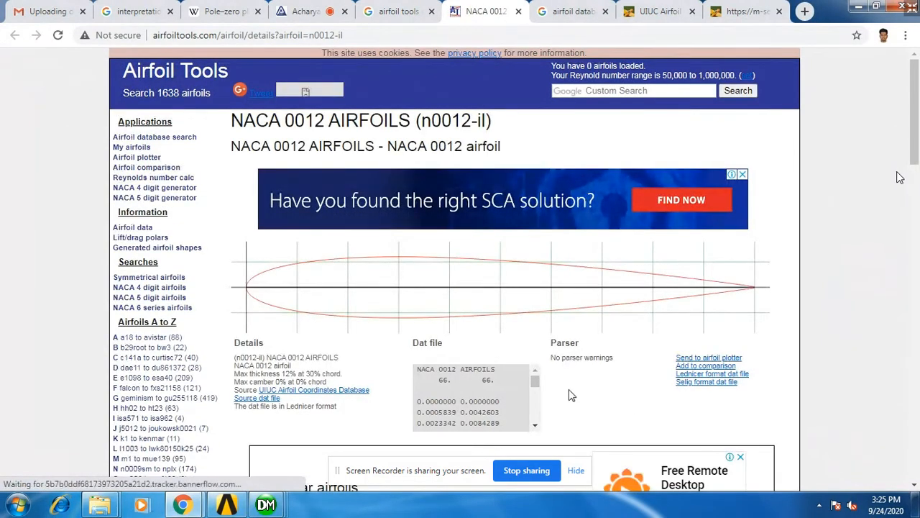
# Step: Examine the NACA 0012 page's airfoil drawing, details, similar airfoils, polar table and lift, drag and moment plots
pyautogui.scroll(-2, 568, 392)
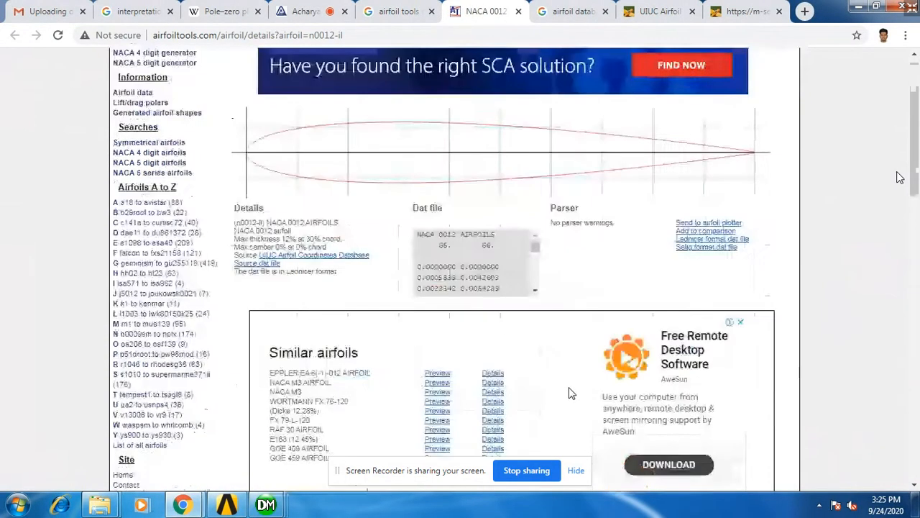
pyautogui.scroll(1, 568, 392)
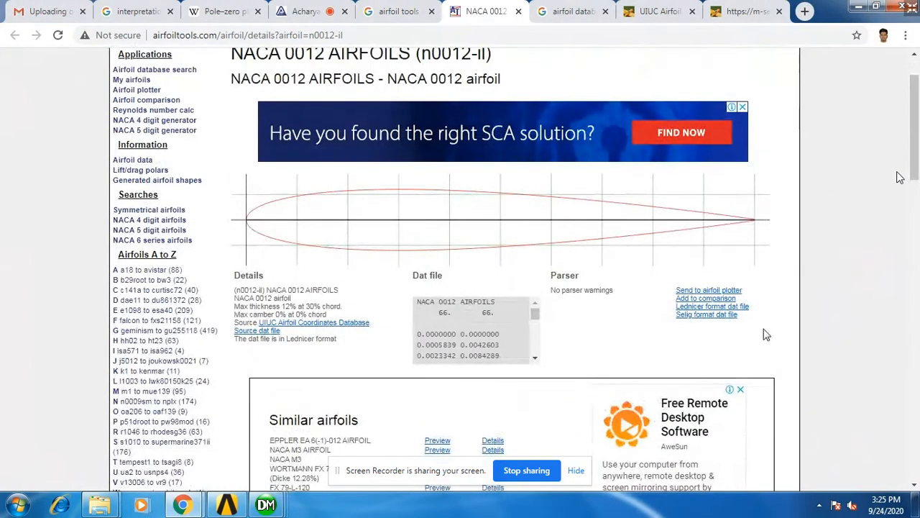
pyautogui.scroll(1, 764, 335)
pyautogui.scroll(-9, 595, 367)
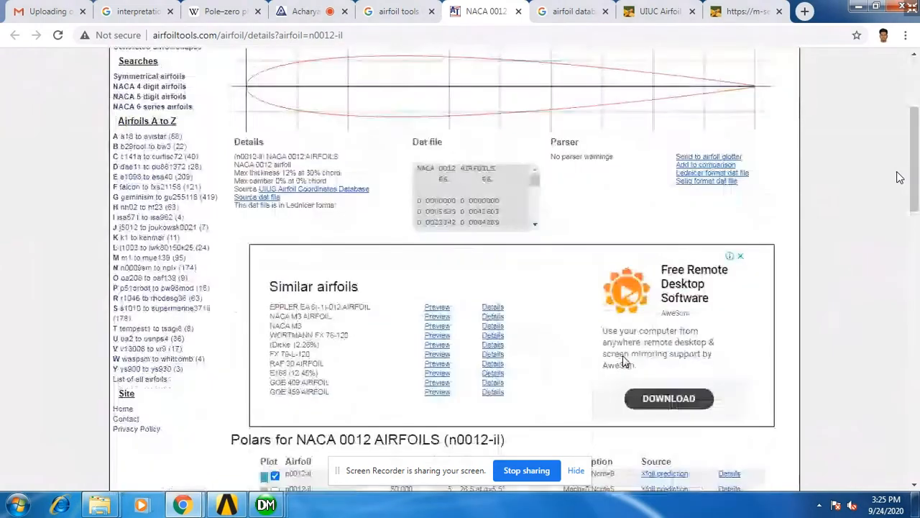
pyautogui.scroll(-2, 595, 367)
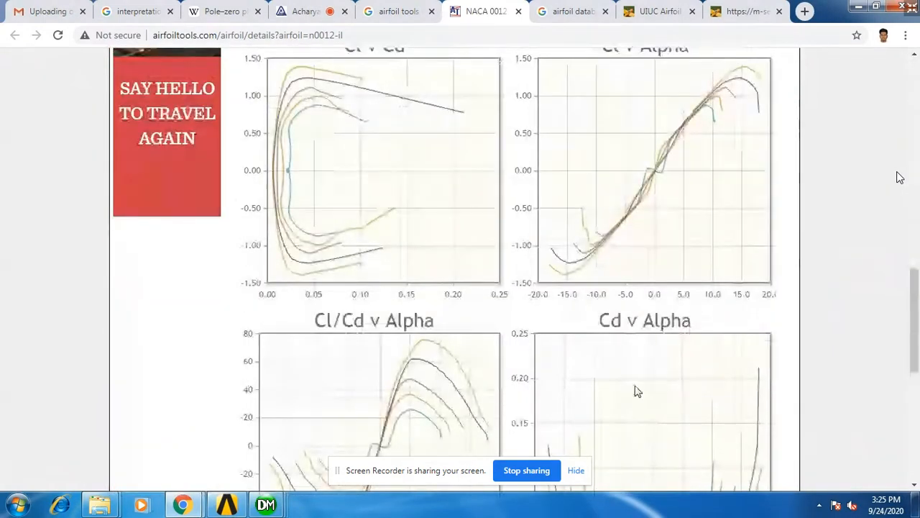
pyautogui.scroll(3, 637, 390)
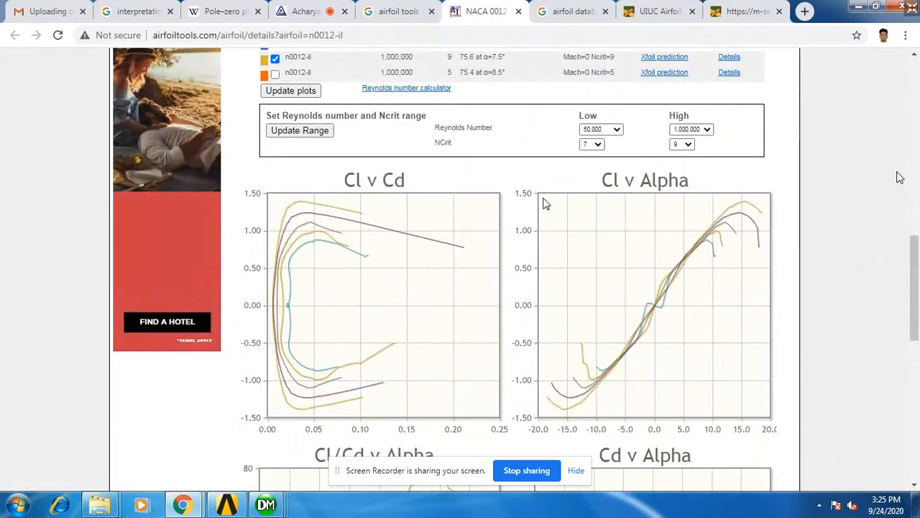
pyautogui.scroll(1, 600, 355)
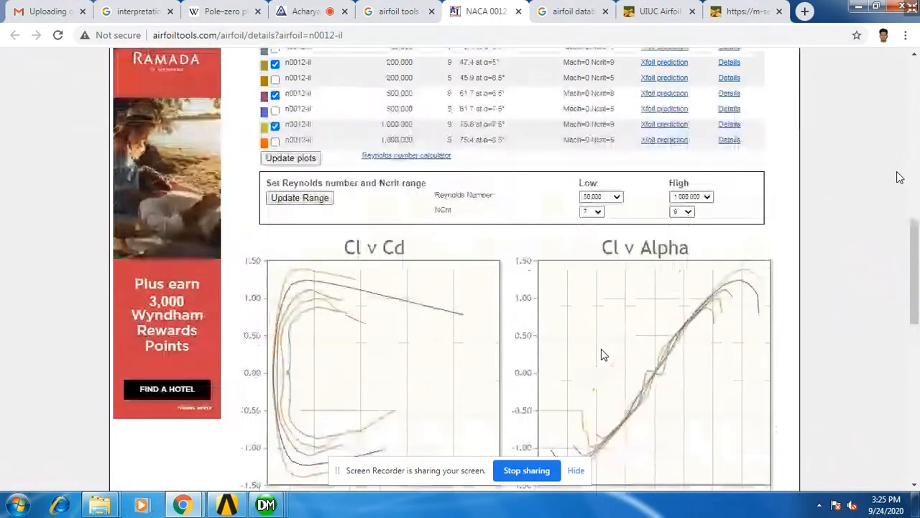
pyautogui.scroll(-5, 596, 361)
pyautogui.scroll(-3, 596, 364)
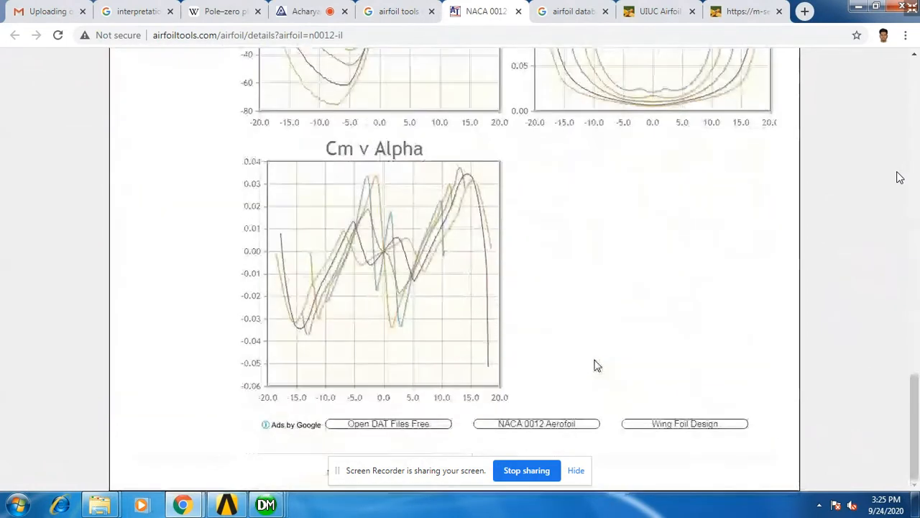
pyautogui.scroll(10, 596, 363)
pyautogui.scroll(7, 596, 364)
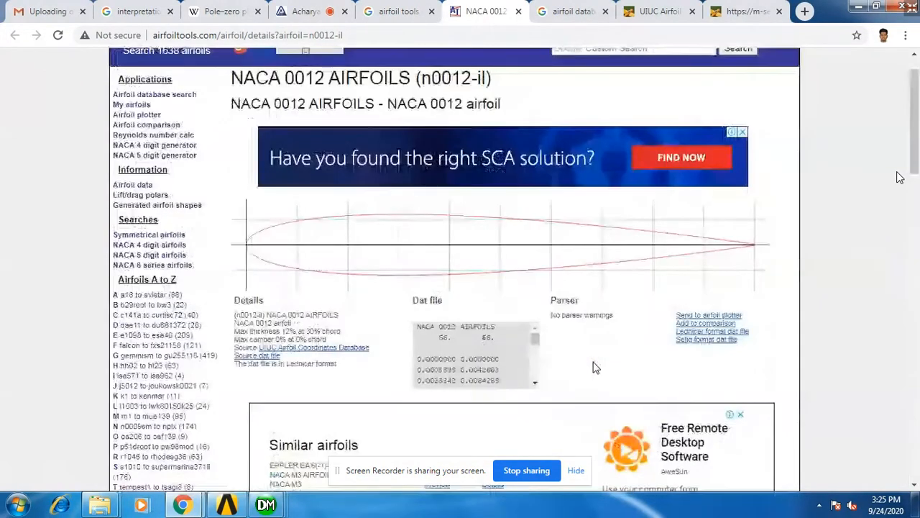
pyautogui.scroll(-1, 596, 366)
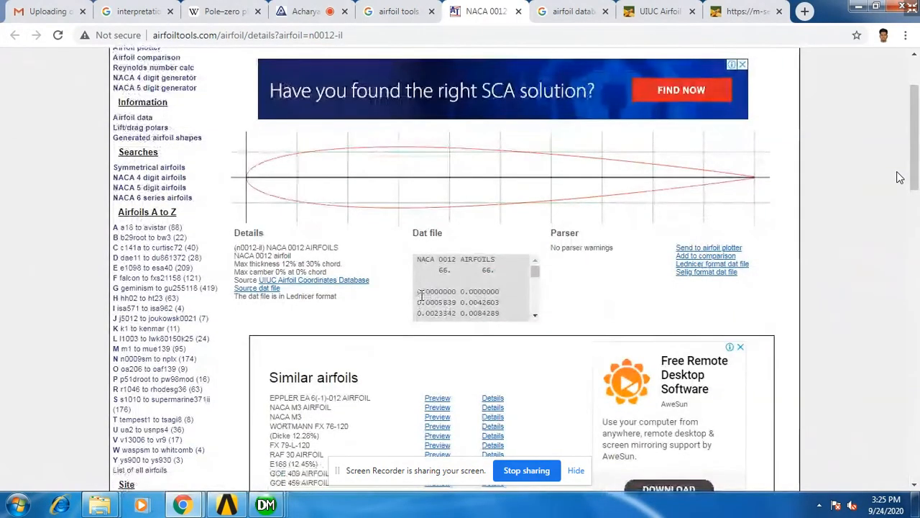
# Step: Select all coordinate rows in the page's Dat file box, clear the selection, and return to the first rows
pyautogui.moveTo(419, 291); pyautogui.dragTo(508, 324)
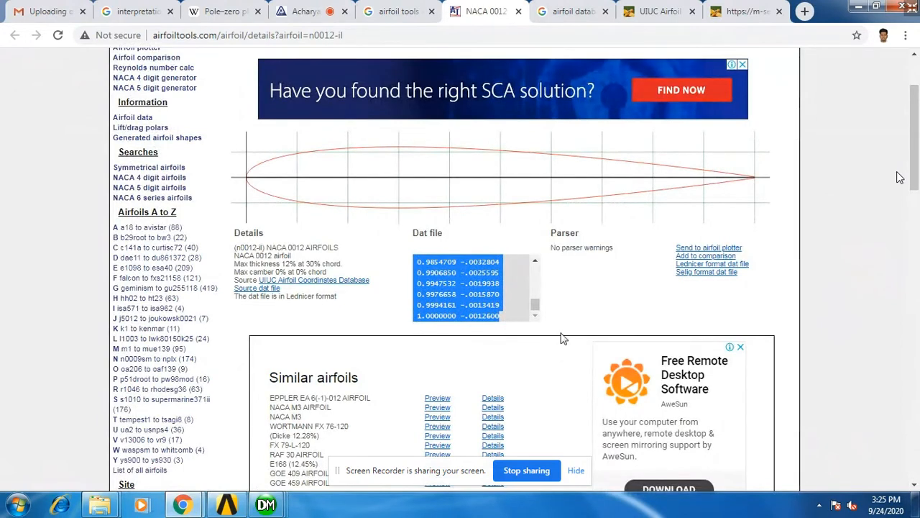
pyautogui.click(603, 307)
pyautogui.scroll(15, 503, 306)
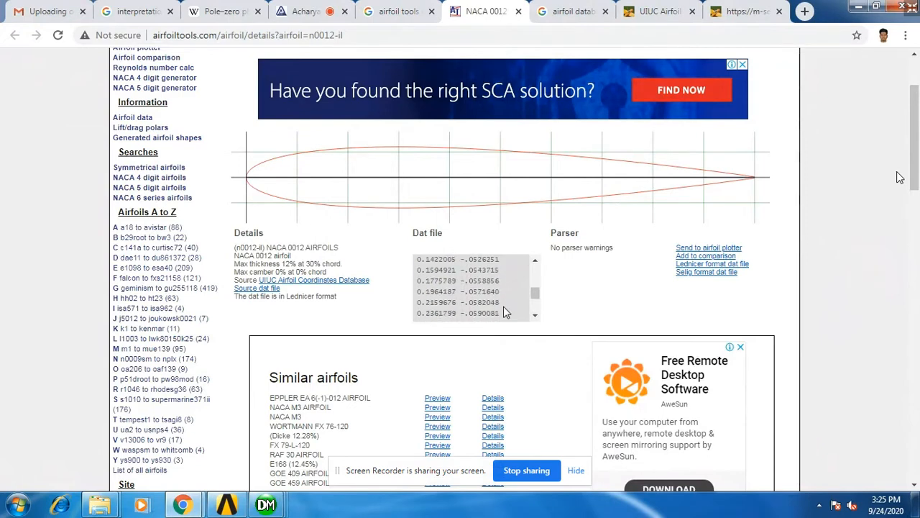
pyautogui.scroll(1, 503, 306)
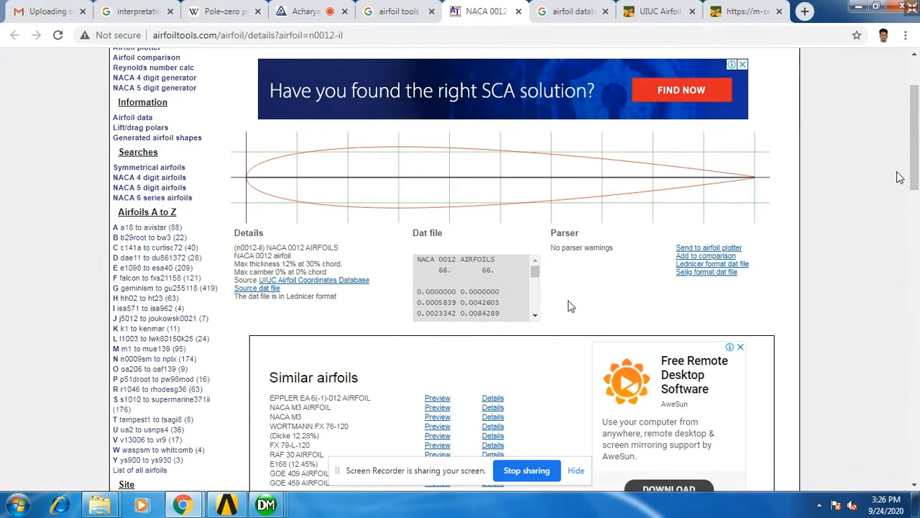
# Step: Open the Airfoil plotter and examine its airfoil drawing, export links, settings form and transformation notes
pyautogui.scroll(2, 381, 322)
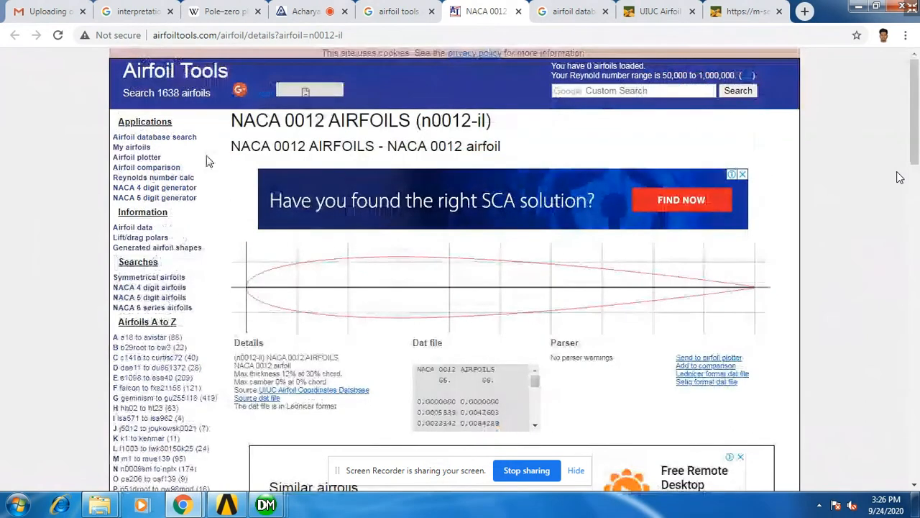
pyautogui.click(151, 158)
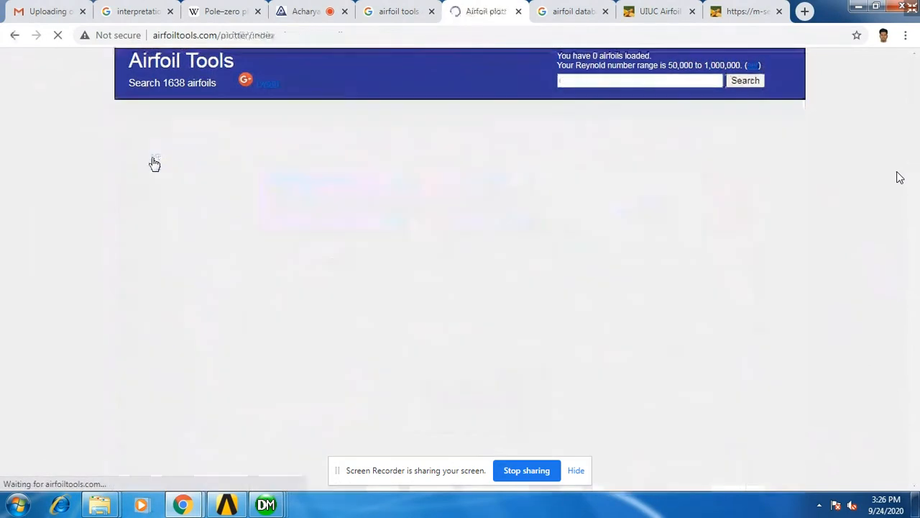
pyautogui.scroll(-1, 676, 408)
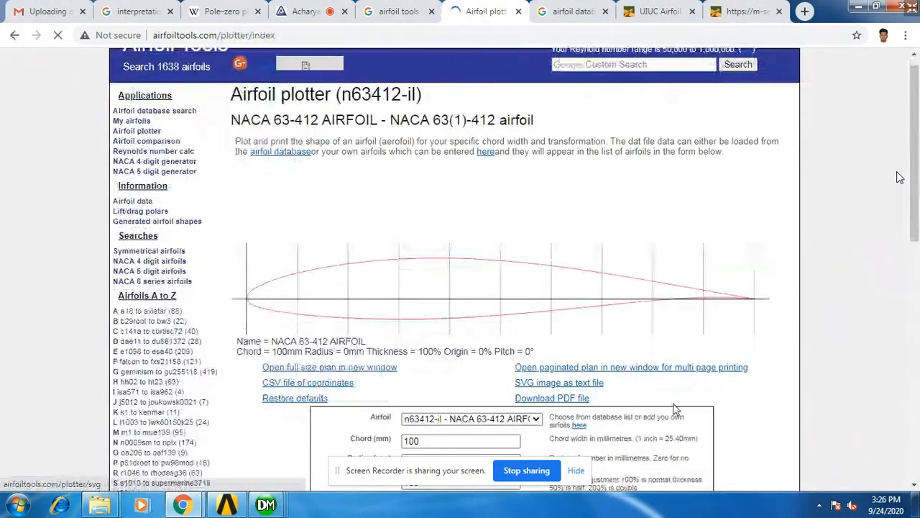
pyautogui.scroll(-5, 676, 409)
pyautogui.scroll(2, 664, 410)
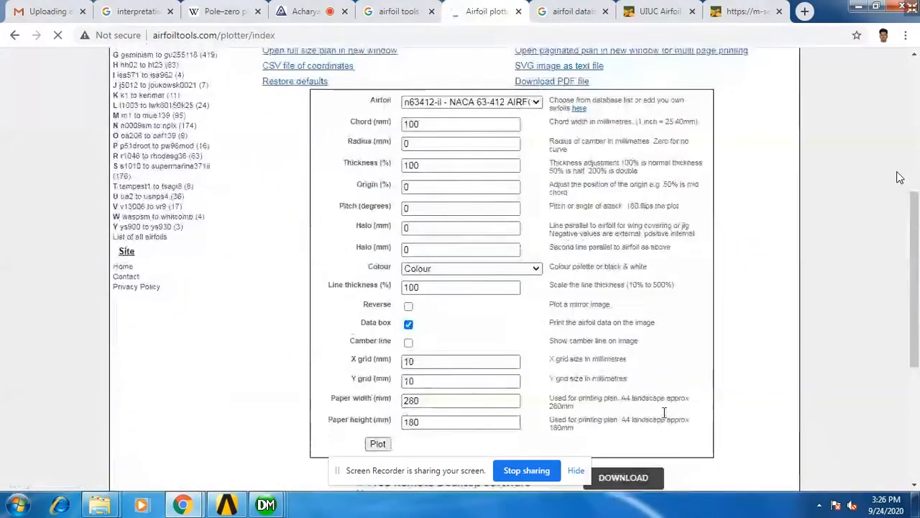
pyautogui.scroll(-3, 664, 412)
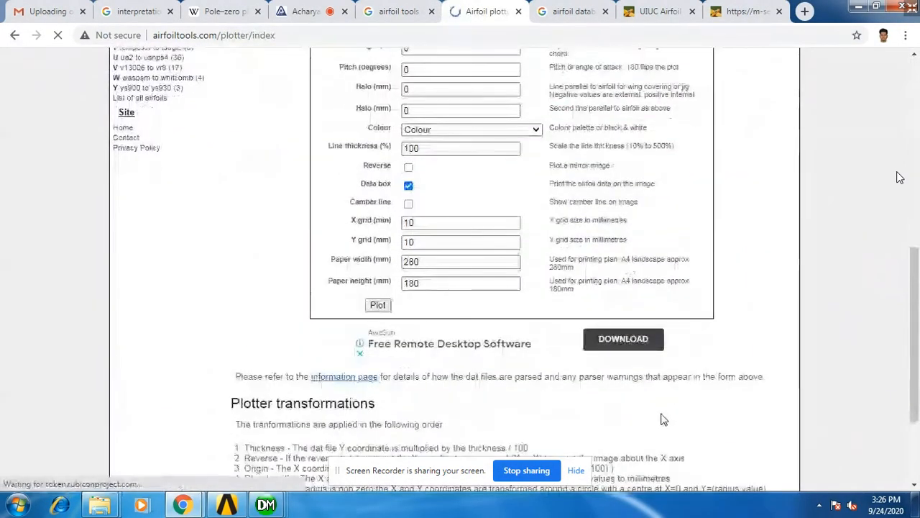
pyautogui.scroll(3, 661, 419)
pyautogui.scroll(3, 661, 419)
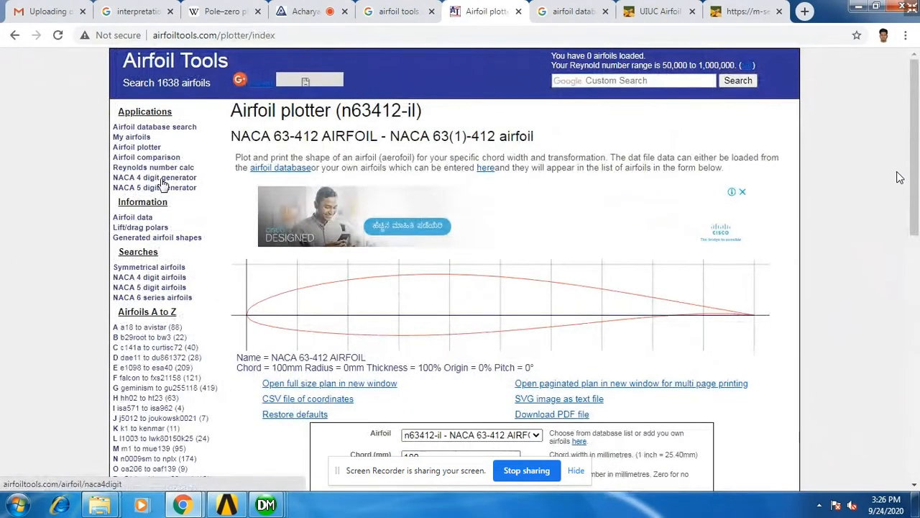
# Step: Plot a NACA 0012 airfoil in the NACA 4 digit generator with 0 camber, 0 camber position and 100 points, and select its coordinate rows
pyautogui.click(161, 179)
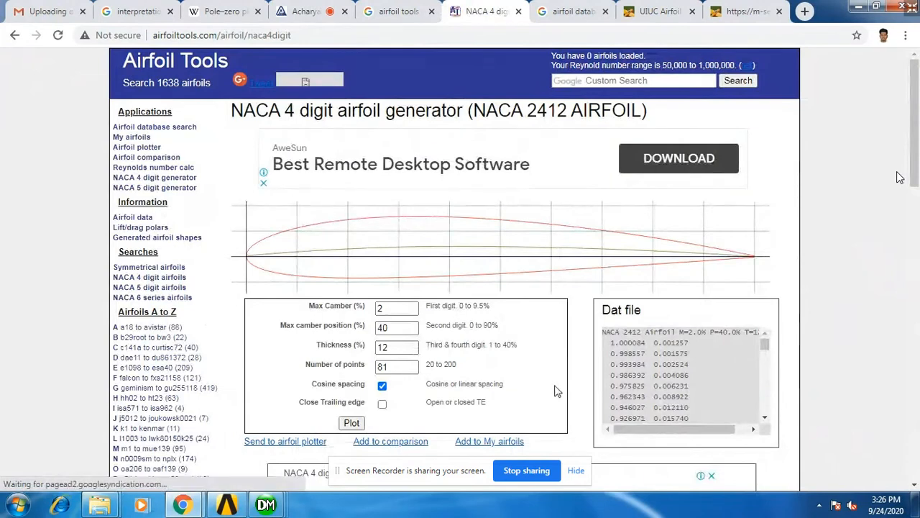
pyautogui.doubleClick(408, 309)
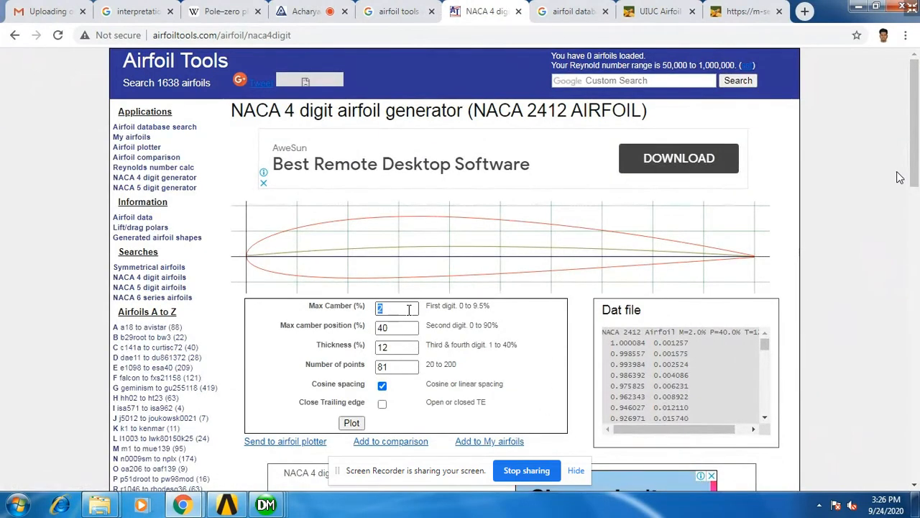
pyautogui.write('0')
pyautogui.doubleClick(400, 328)
pyautogui.write('0')
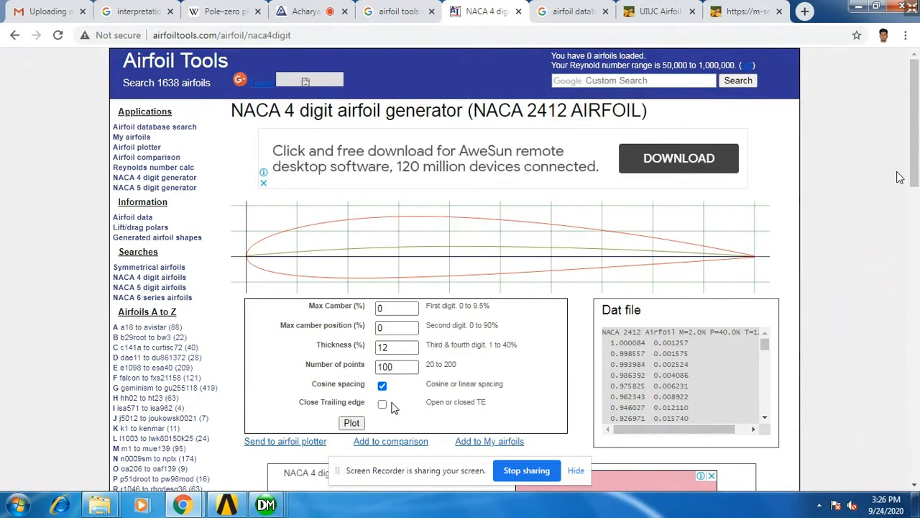
pyautogui.click(352, 422)
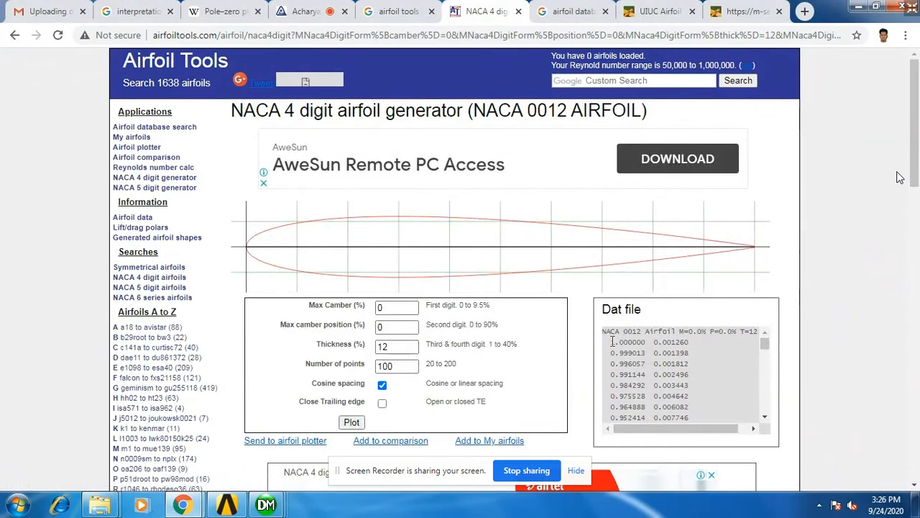
pyautogui.moveTo(611, 342); pyautogui.dragTo(693, 429)
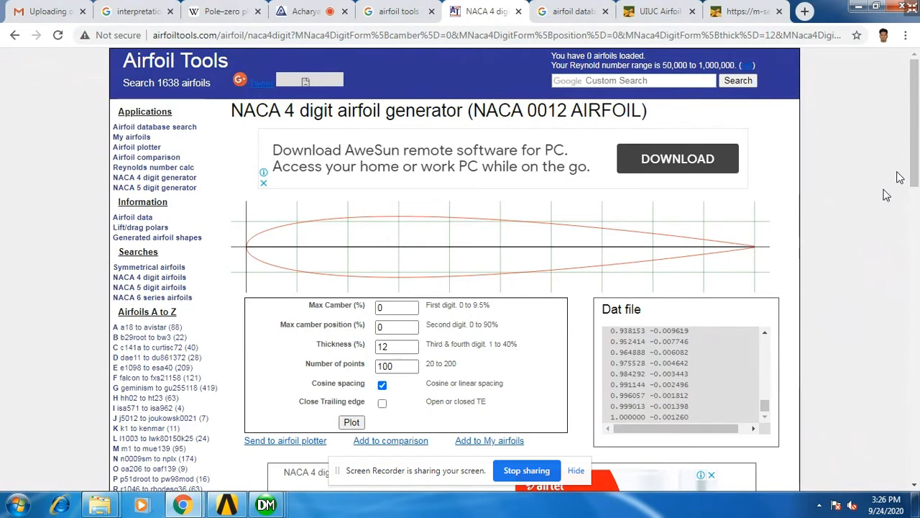
# Step: Switch to the desktop, open New Text Document (2) to examine its coordinate column layout, and close it
pyautogui.click(852, 11)
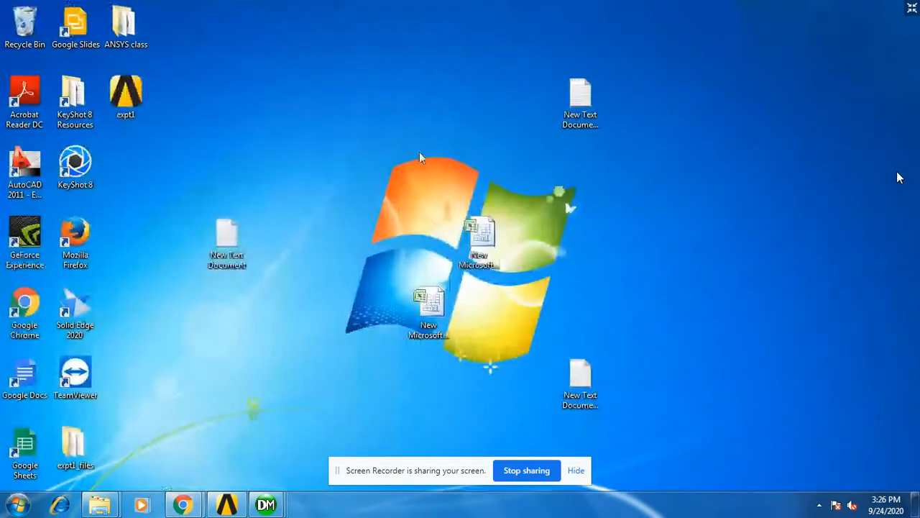
pyautogui.rightClick(324, 95)
pyautogui.click(262, 120)
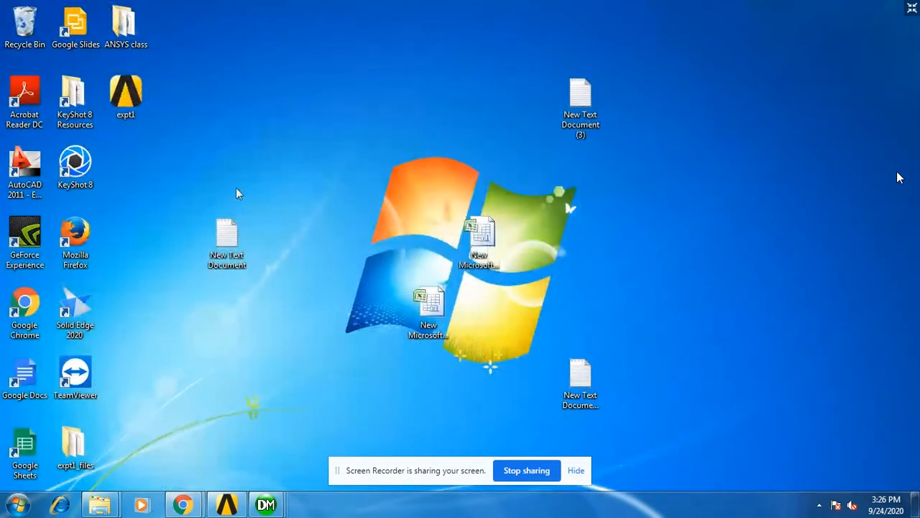
pyautogui.click(226, 257)
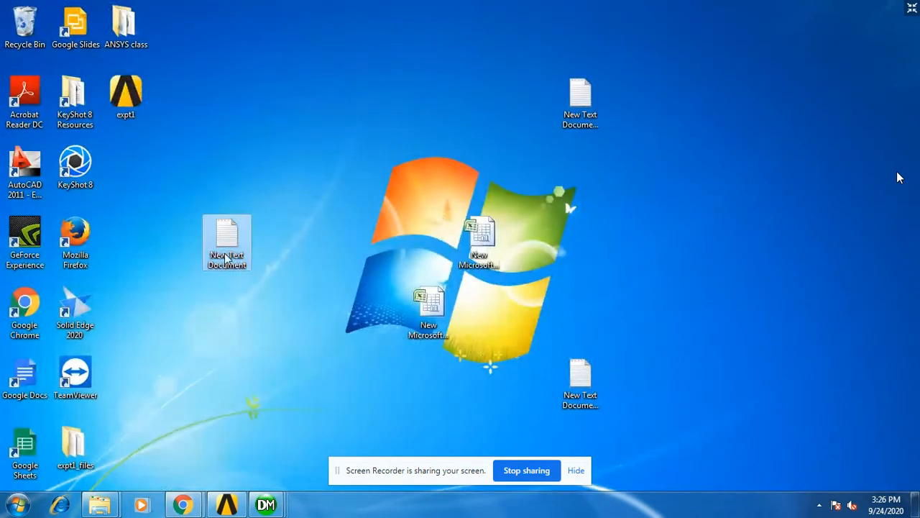
pyautogui.click(583, 388)
pyautogui.doubleClick(583, 389)
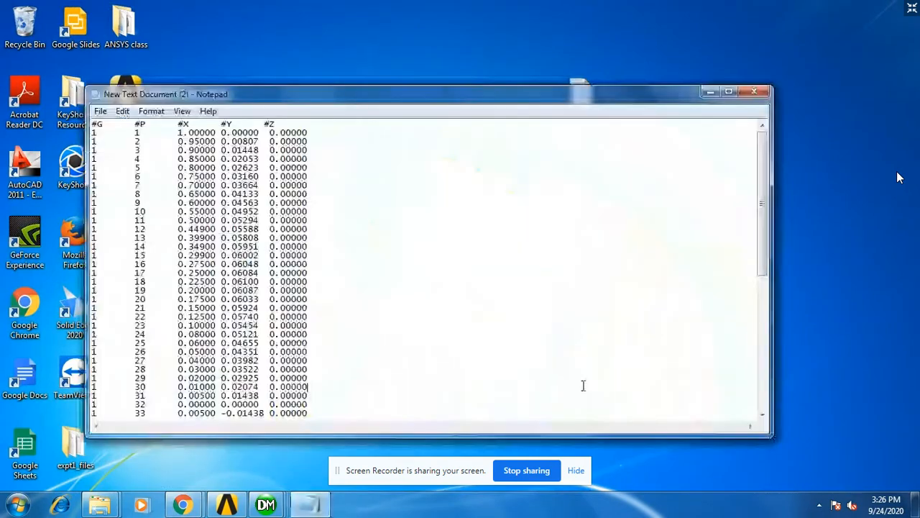
pyautogui.click(748, 95)
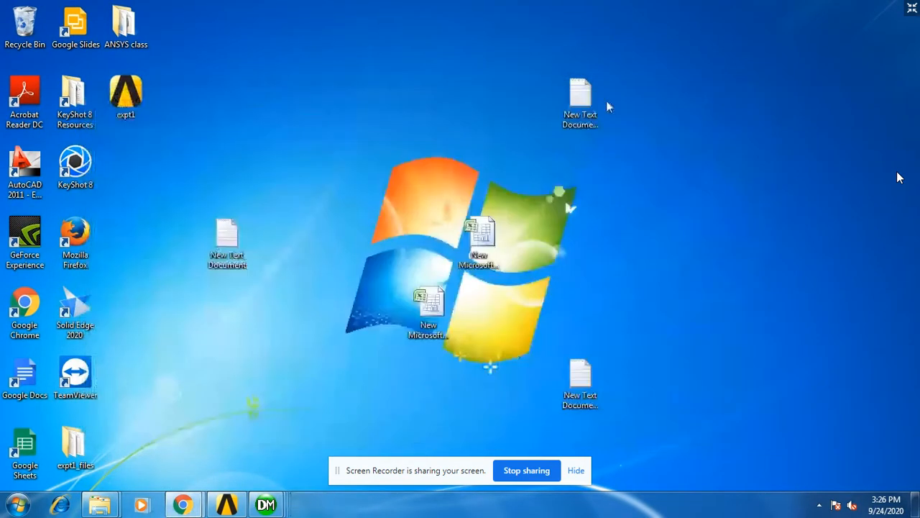
# Step: Paste the copied coordinates into New Text Document (3), look through the rows, clear them and minimize the document
pyautogui.doubleClick(584, 98)
pyautogui.hotkey('ctrl', 'v')
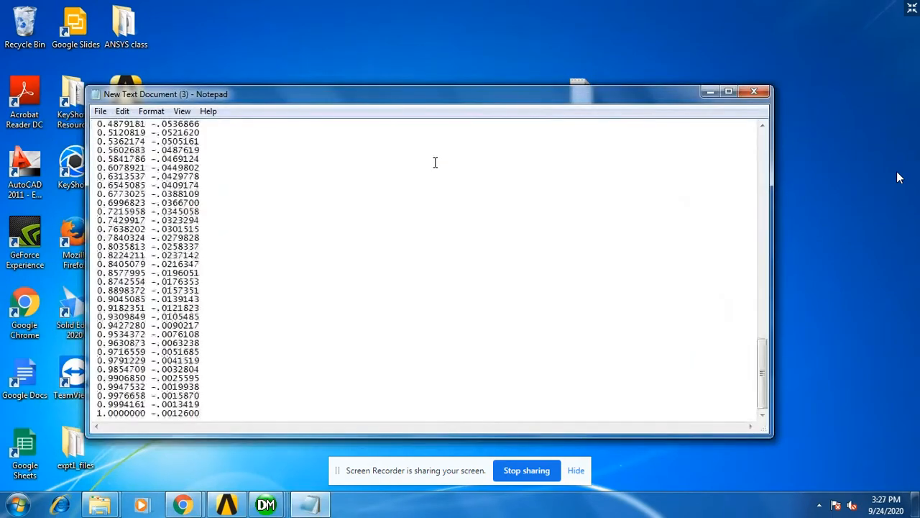
pyautogui.scroll(15, 440, 253)
pyautogui.scroll(-8, 440, 253)
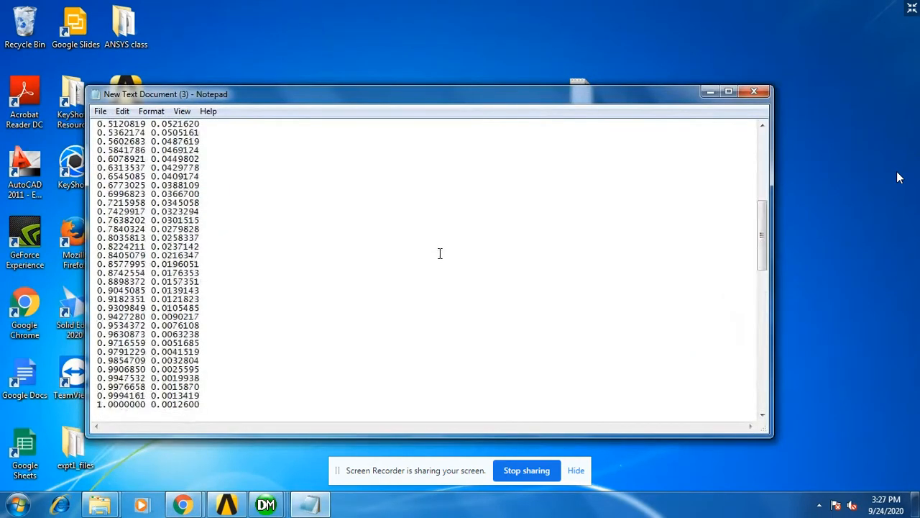
pyautogui.scroll(15, 440, 253)
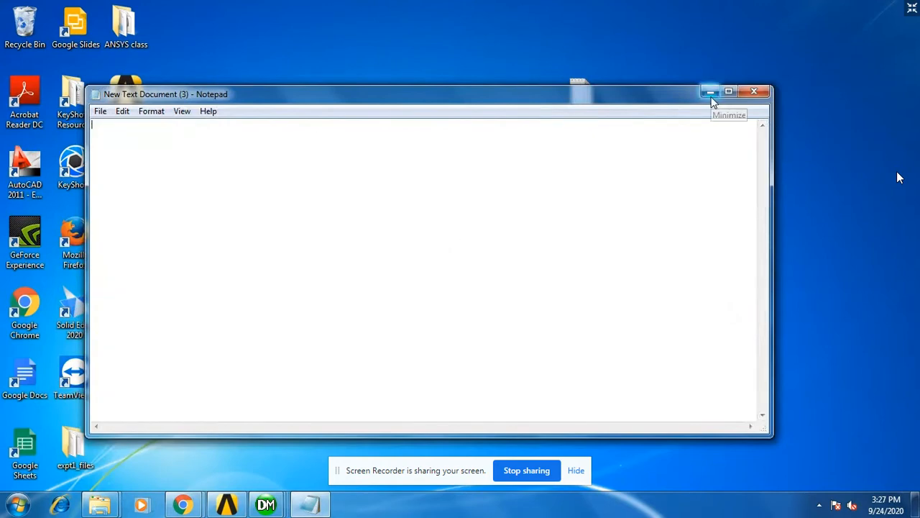
pyautogui.click(710, 94)
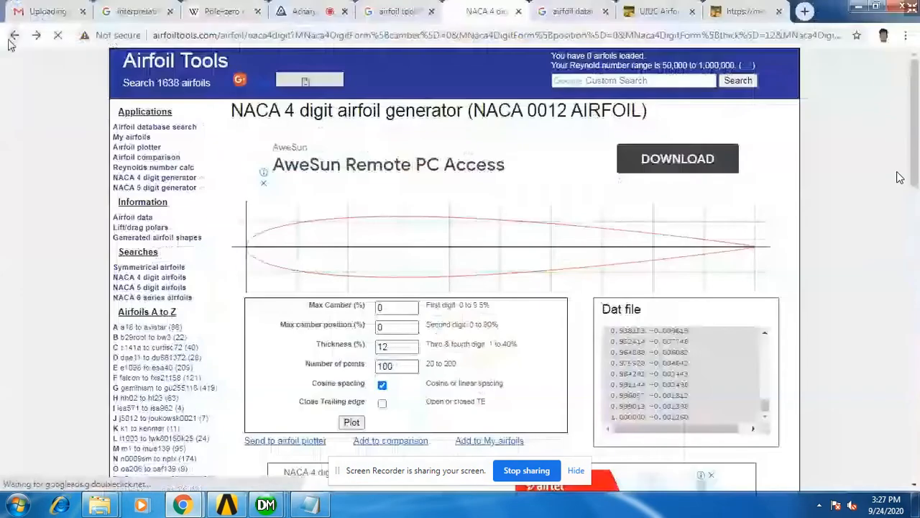
# Step: Return to the NACA 0012 AIRFOILS (n0012-il) page in the browser and copy all coordinate rows from its Dat file box
pyautogui.click(14, 35)
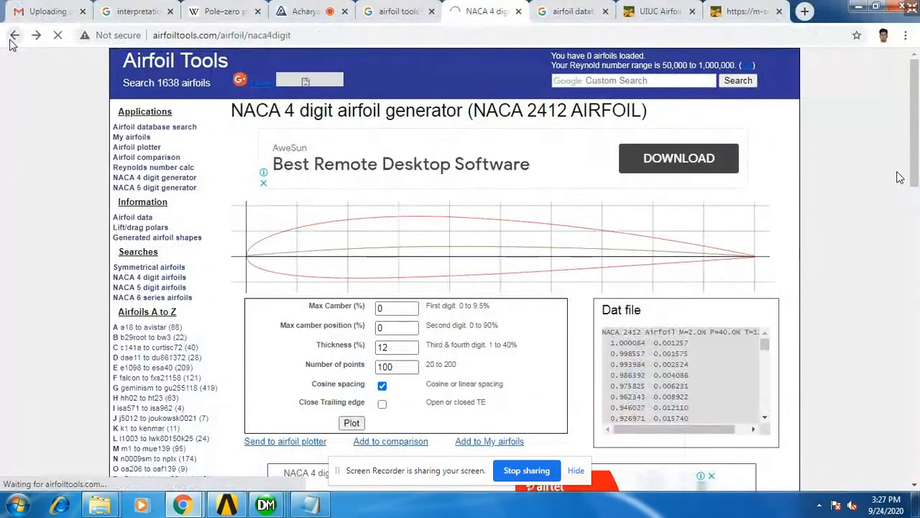
pyautogui.click(12, 38)
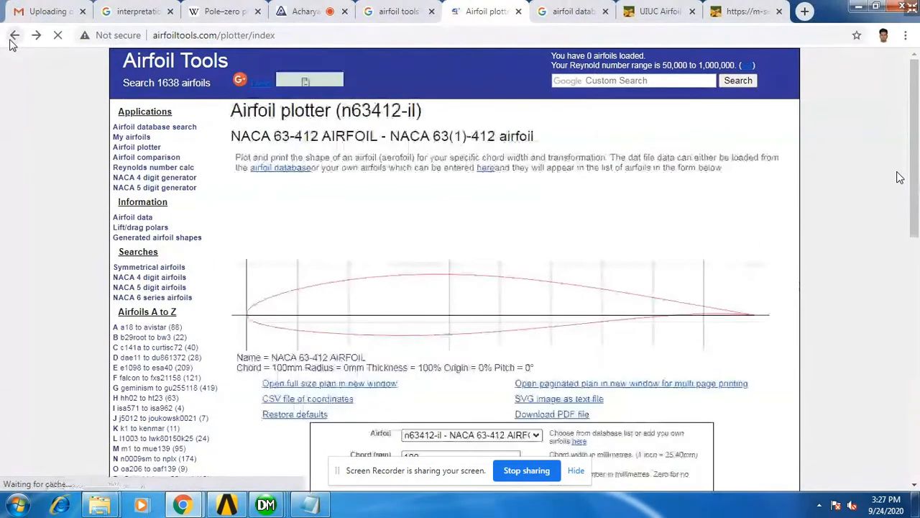
pyautogui.click(13, 37)
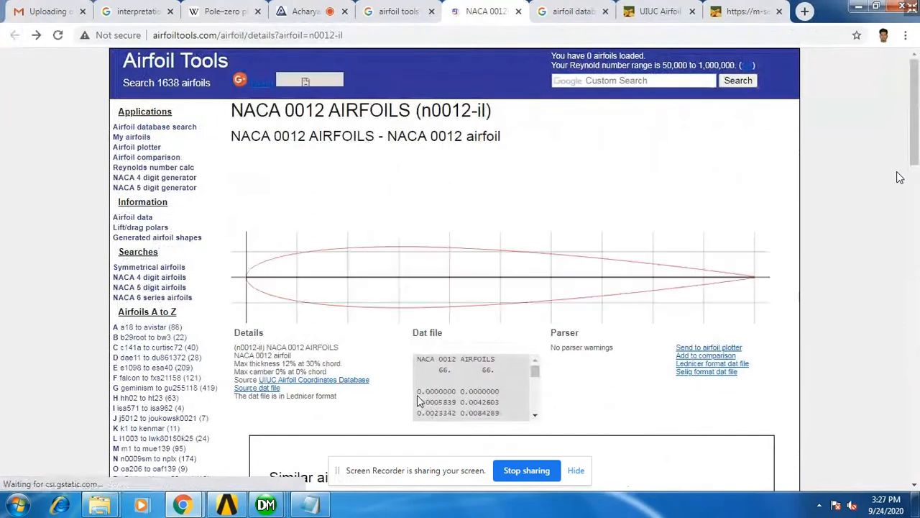
pyautogui.moveTo(433, 411); pyautogui.dragTo(505, 414)
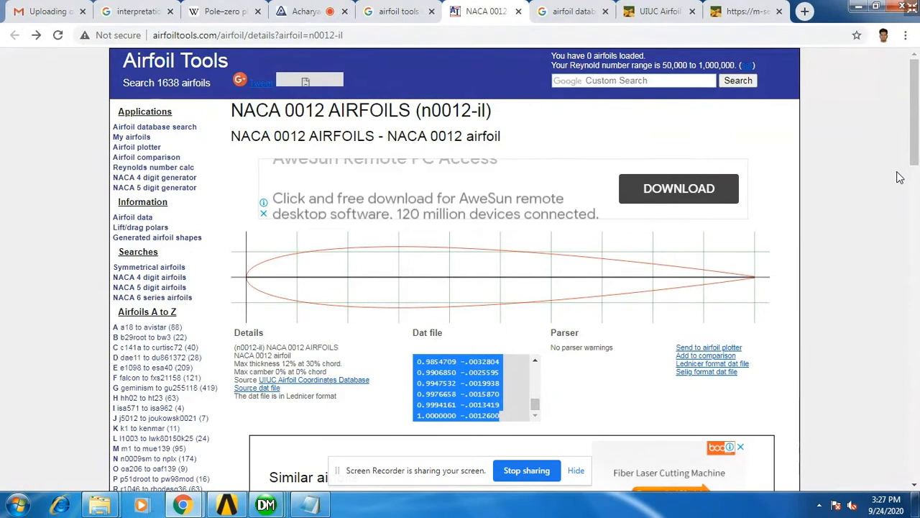
# Step: Paste the NACA 0012 coordinates into New Text Document (3) and close it, saving the changes
pyautogui.click(311, 504)
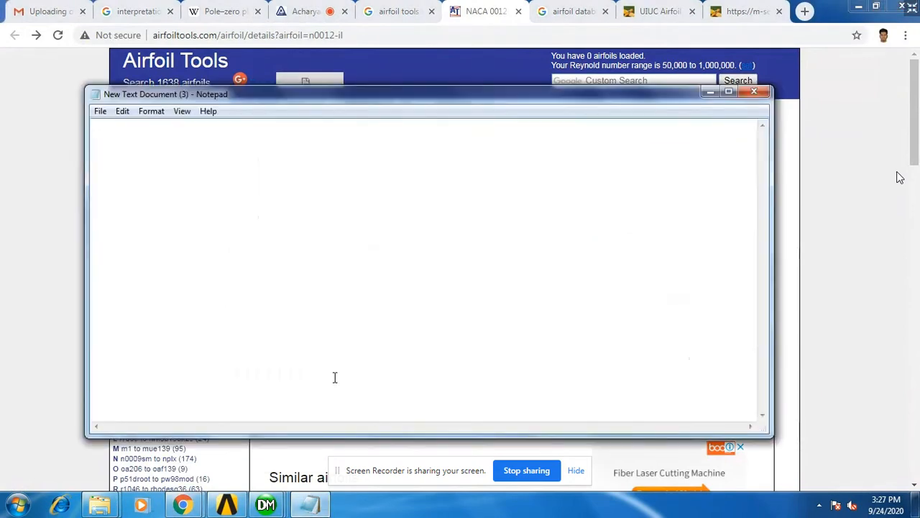
pyautogui.hotkey('ctrl', 'v')
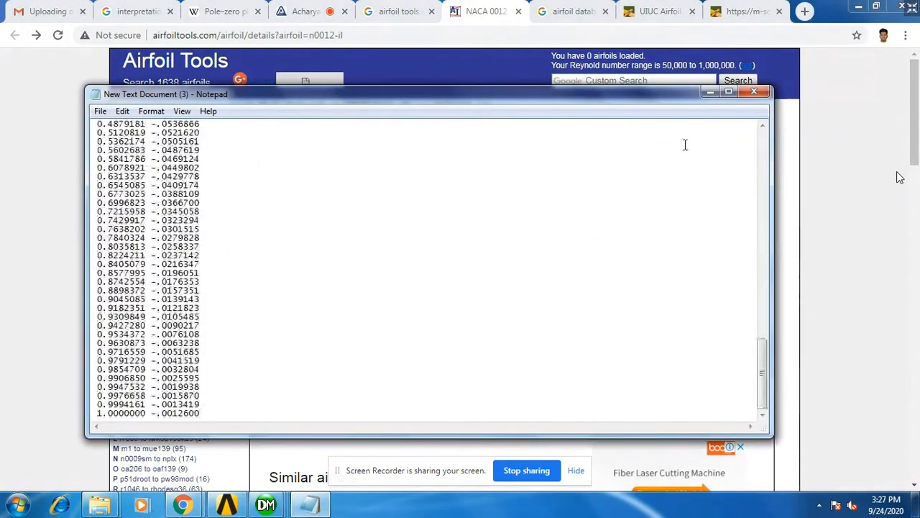
pyautogui.click(755, 95)
pyautogui.click(435, 266)
# Step: Create a new Microsoft Office Excel worksheet on the desktop and open it in Excel
pyautogui.click(858, 9)
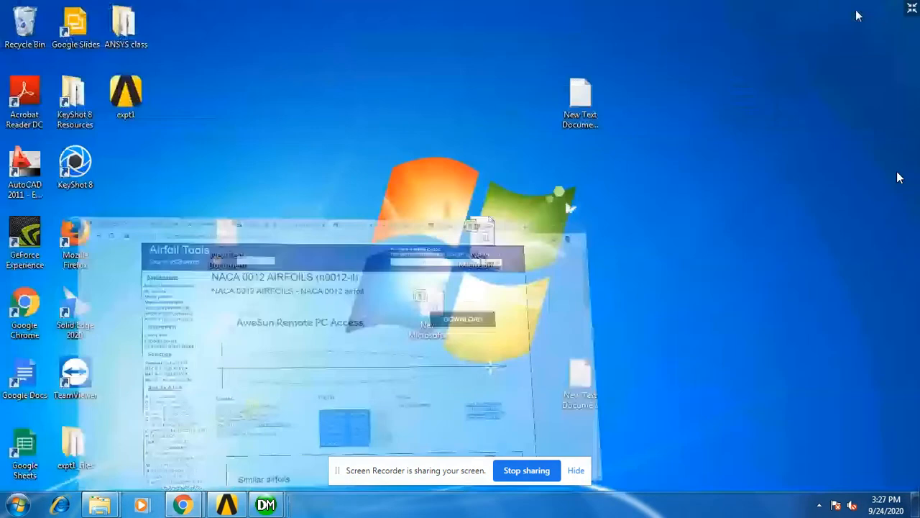
pyautogui.rightClick(640, 101)
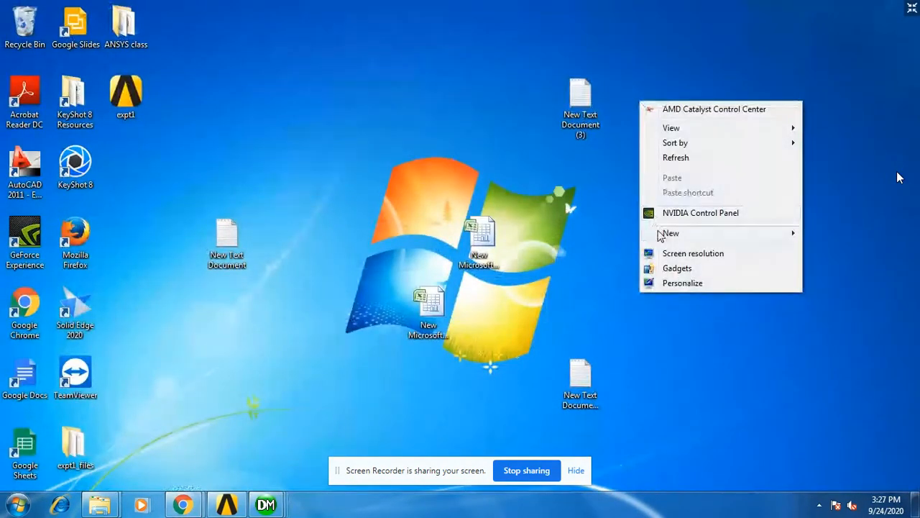
pyautogui.moveTo(660, 236)
pyautogui.click(539, 445)
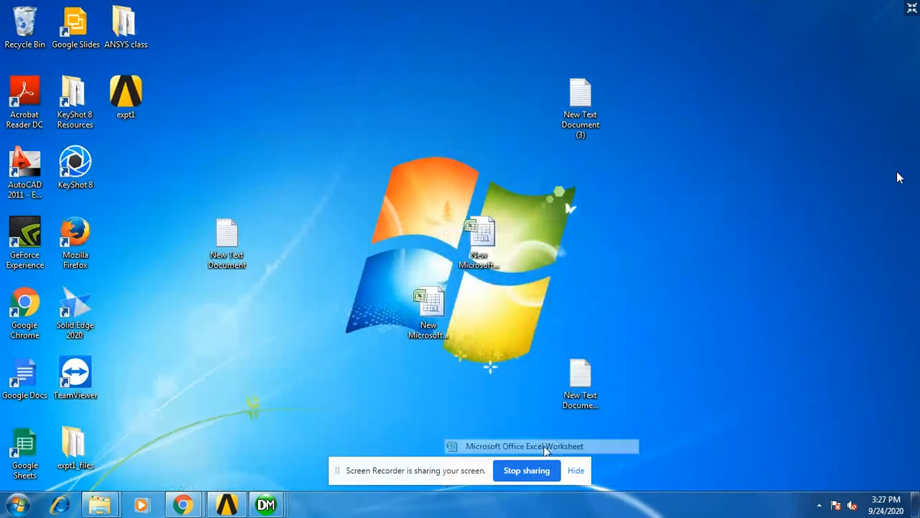
pyautogui.click(632, 96)
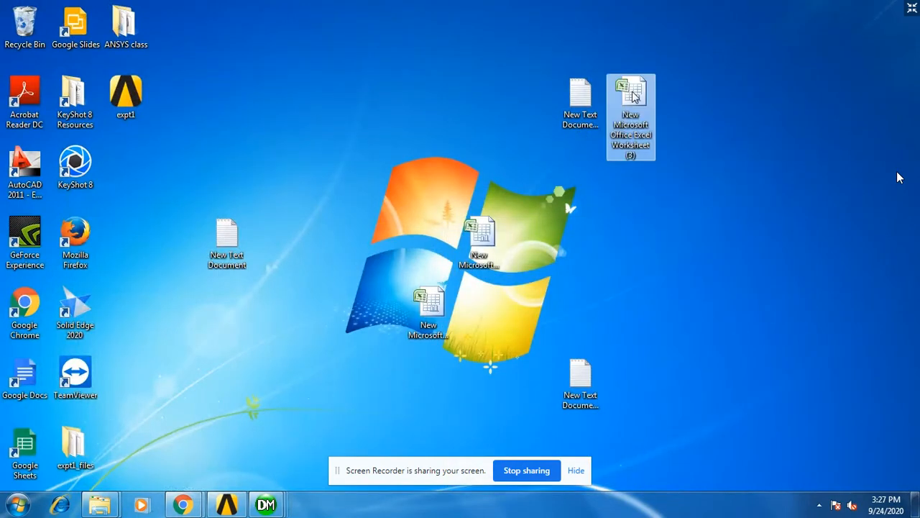
pyautogui.doubleClick(632, 96)
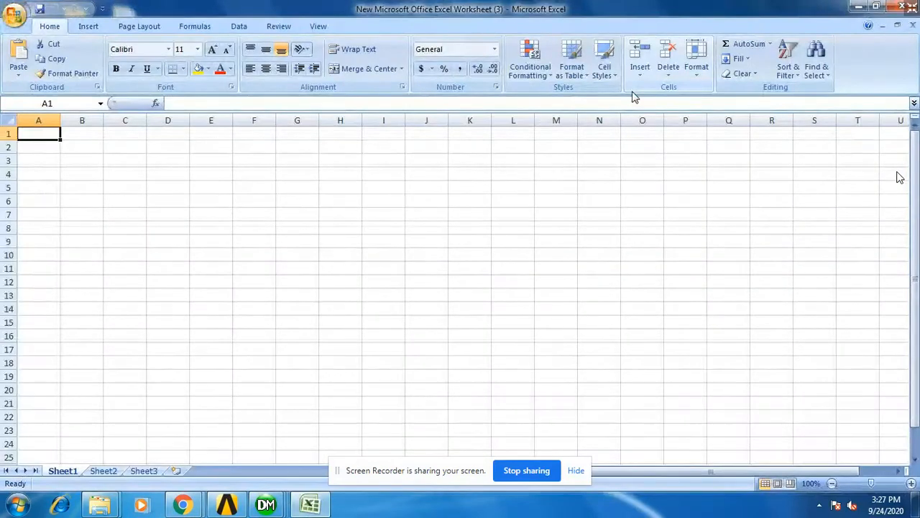
# Step: Start a text file import at cell C2 using New Text Document (3) from the Desktop
pyautogui.click(131, 147)
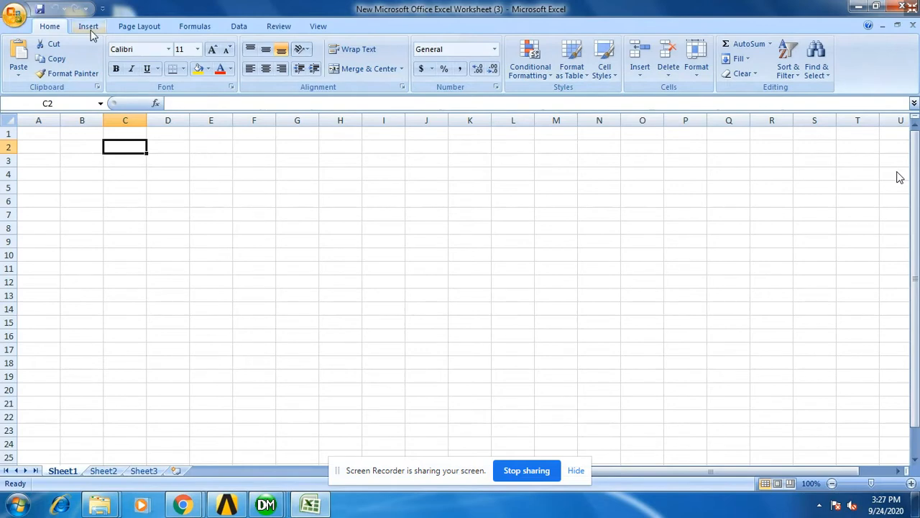
pyautogui.click(239, 27)
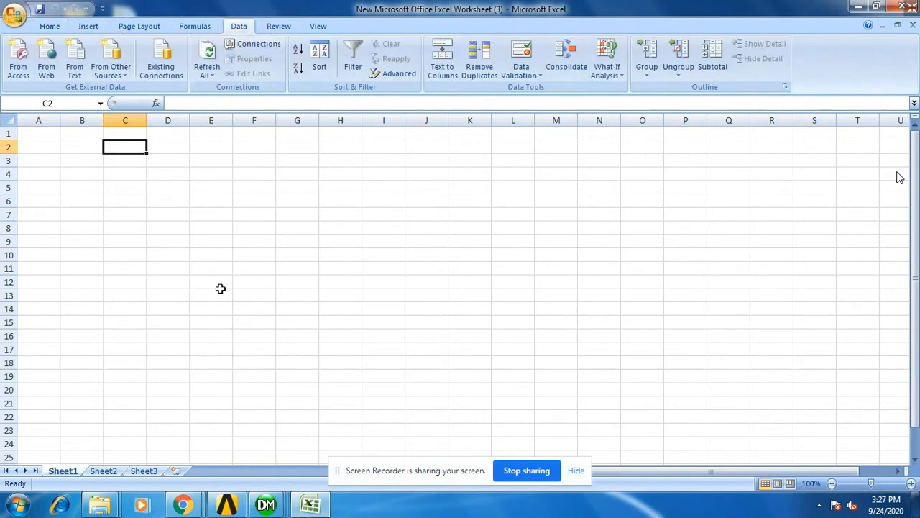
pyautogui.click(75, 70)
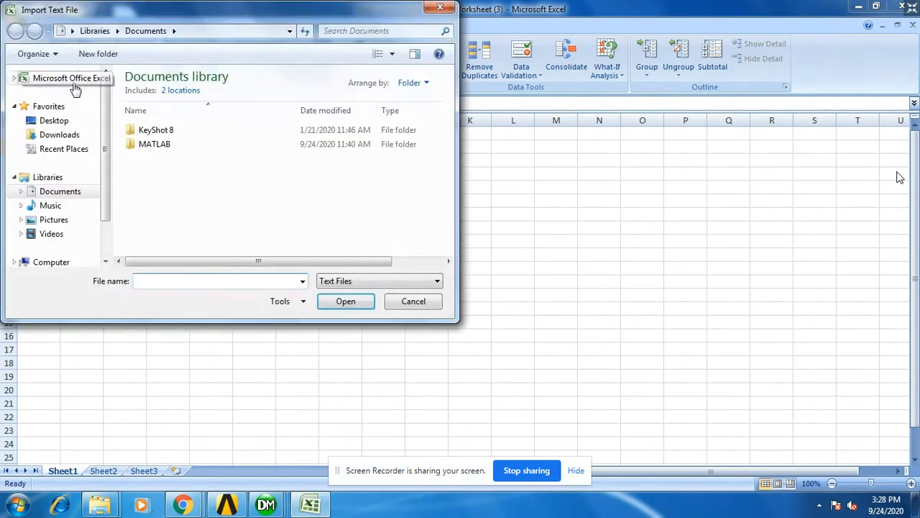
pyautogui.click(71, 122)
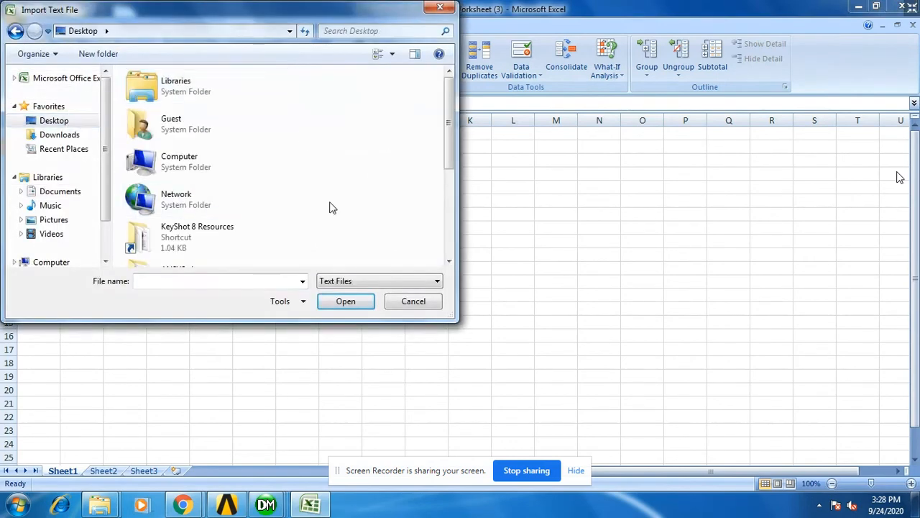
pyautogui.scroll(-3, 331, 207)
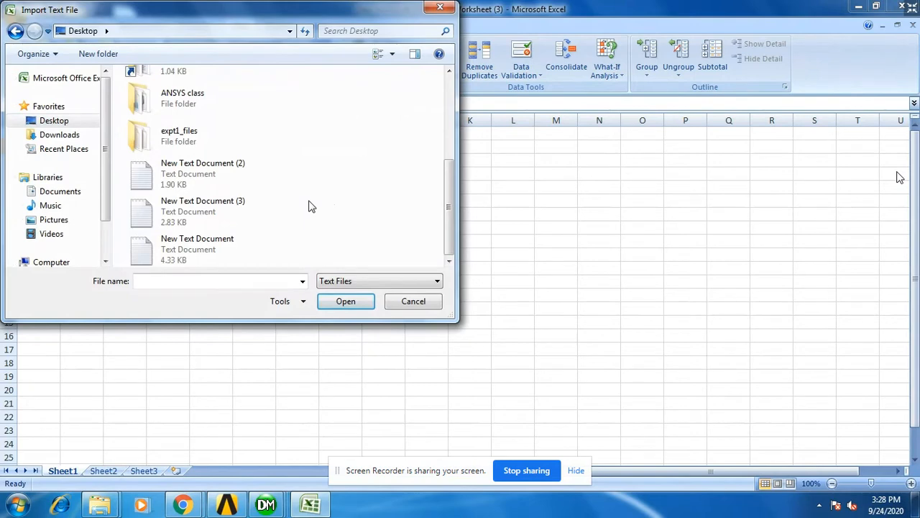
pyautogui.click(234, 206)
pyautogui.doubleClick(233, 207)
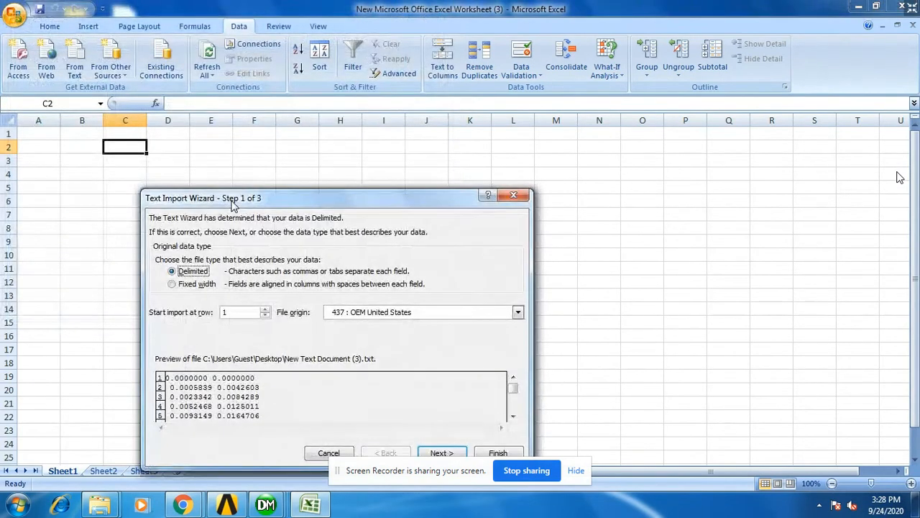
# Step: Finish the text import as fixed-width data with General column format, placing it in the existing worksheet at cell C2
pyautogui.click(184, 286)
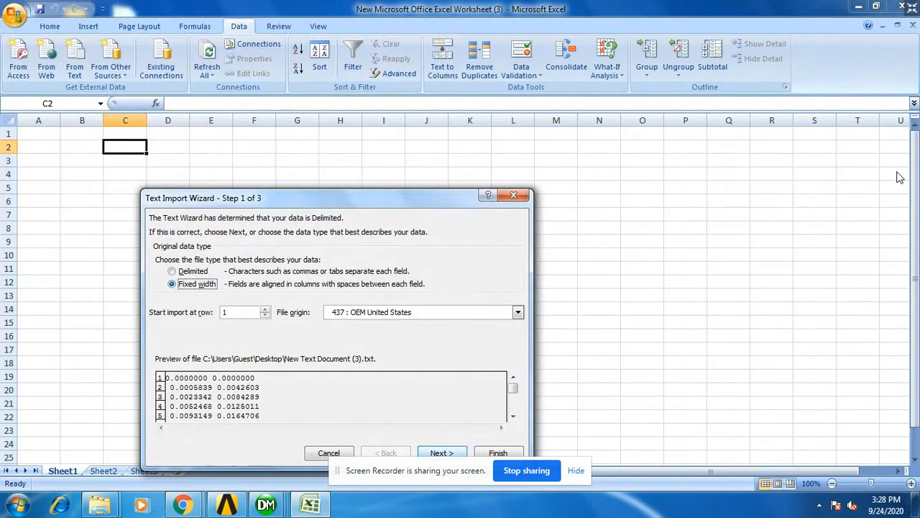
pyautogui.click(441, 452)
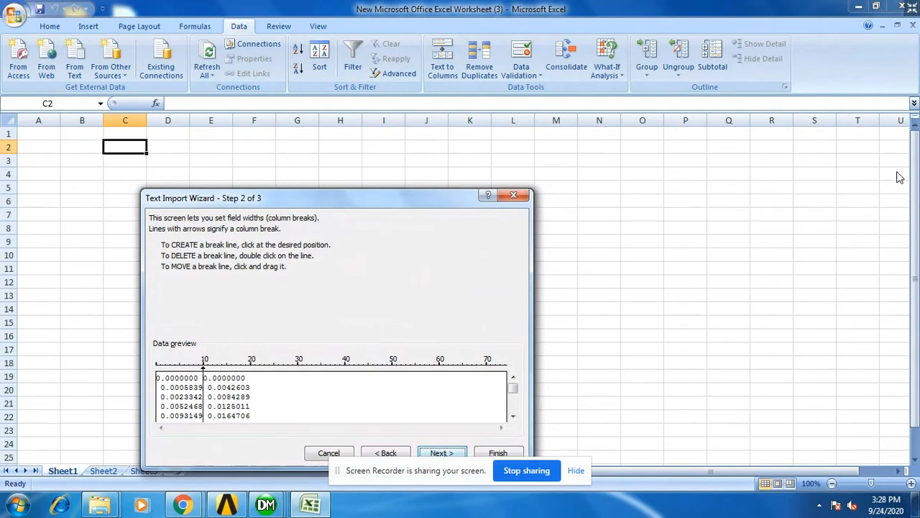
pyautogui.press('Return')
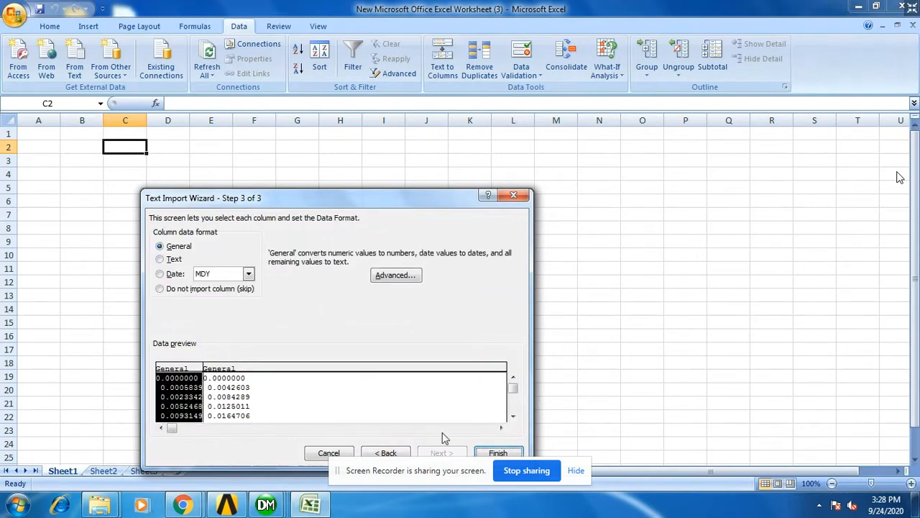
pyautogui.press('Return')
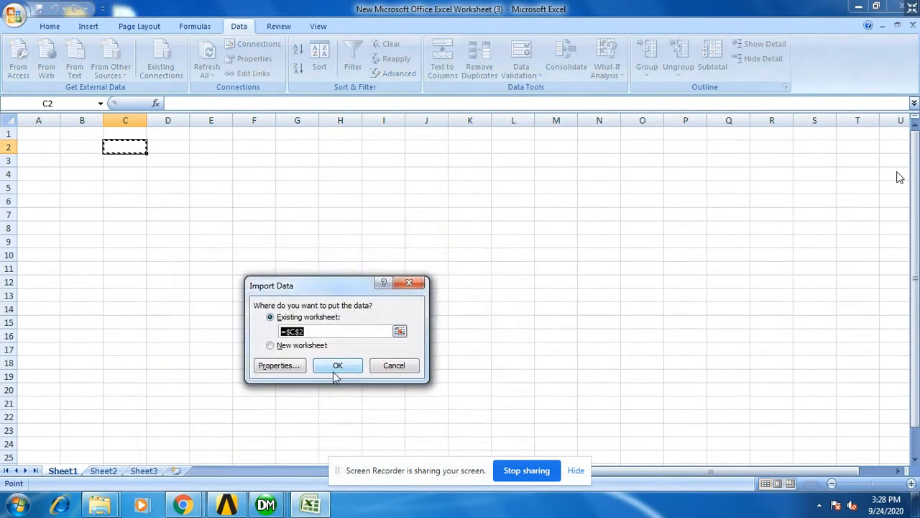
pyautogui.click(337, 366)
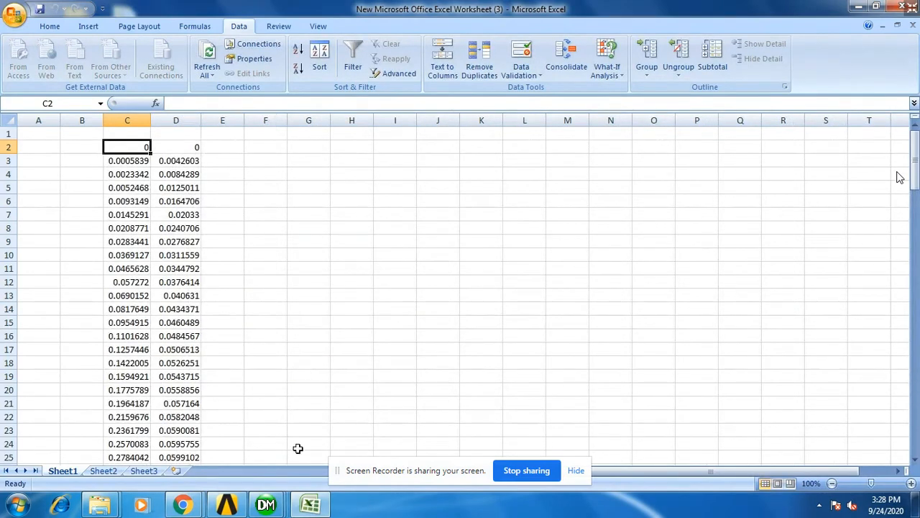
# Step: Try pasting the full contents of New Text Document (3) directly into the worksheet at cell F2 and widen column F
pyautogui.moveTo(316, 504)
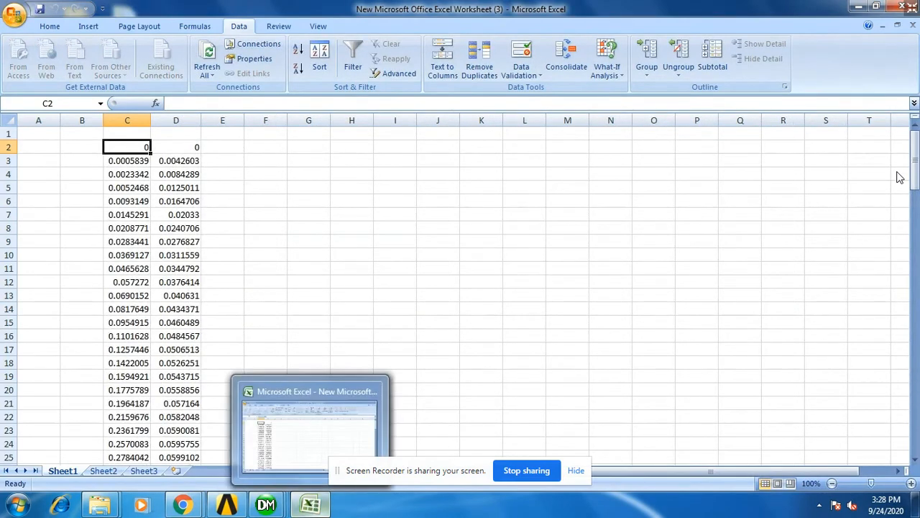
pyautogui.click(858, 6)
pyautogui.doubleClick(581, 105)
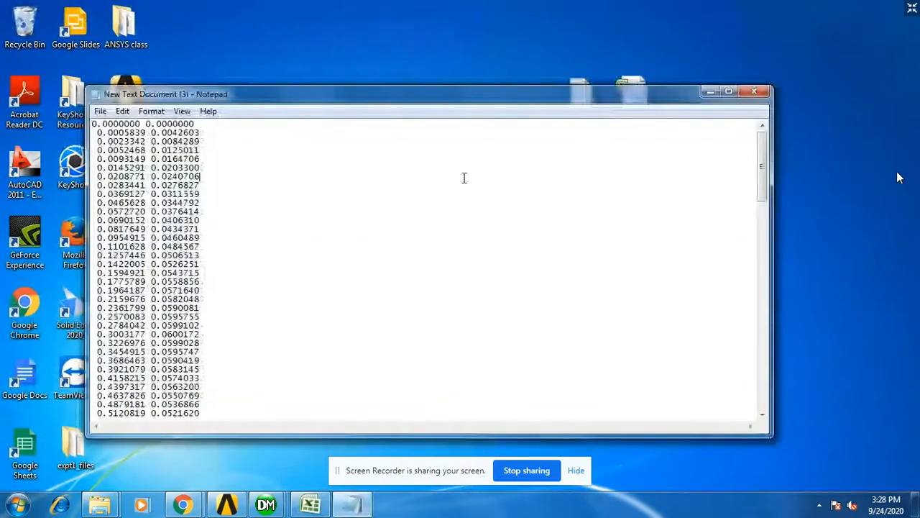
pyautogui.hotkey('ctrl', 'a')
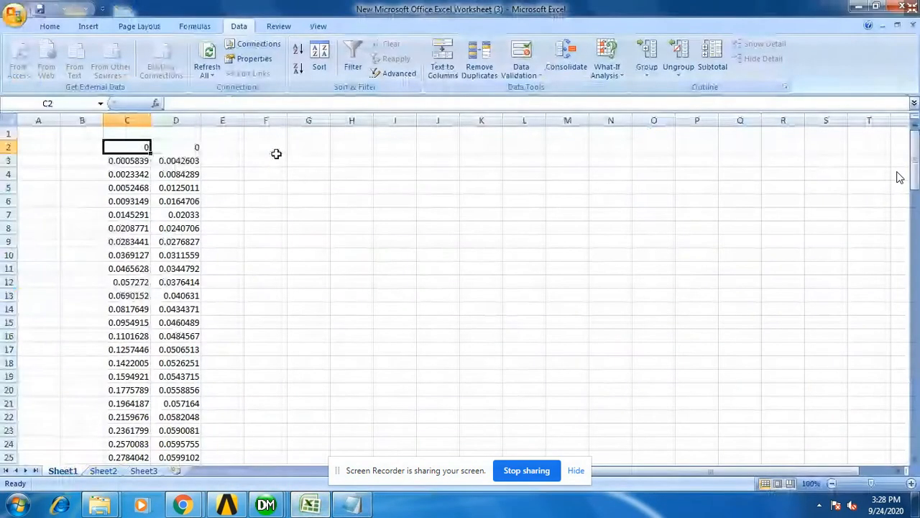
pyautogui.click(276, 156)
pyautogui.click(276, 147)
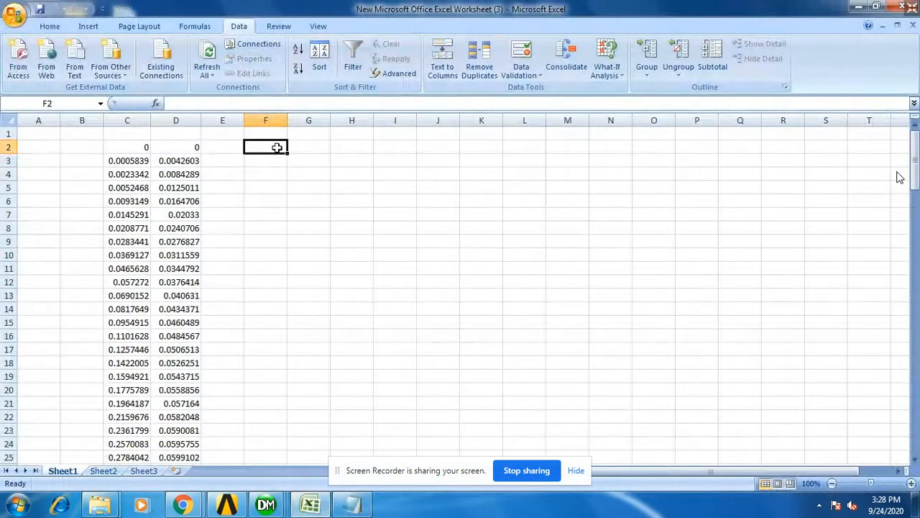
pyautogui.hotkey('ctrl', 'v')
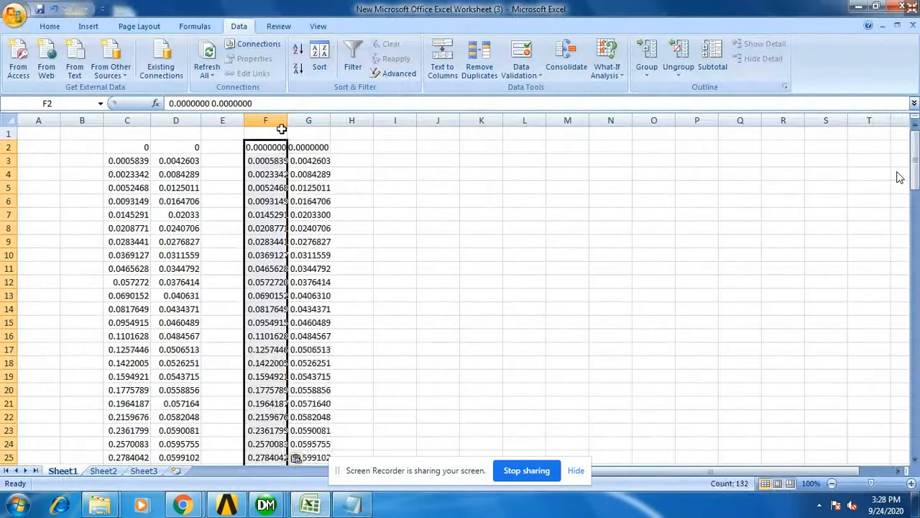
pyautogui.moveTo(286, 126); pyautogui.dragTo(361, 128)
pyautogui.click(423, 256)
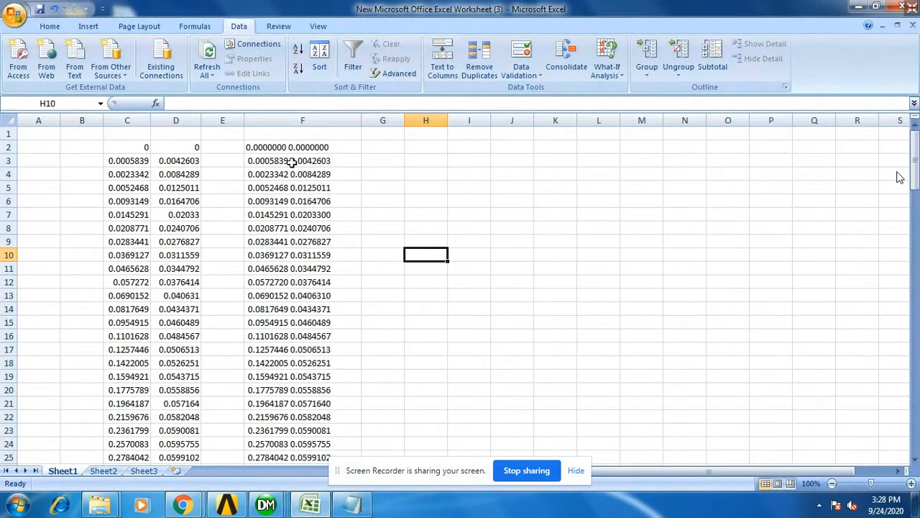
# Step: Undo the widening of column F and the coordinates pasted at F2
pyautogui.hotkey('ctrl', 'z')
pyautogui.hotkey('ctrl', 'z')
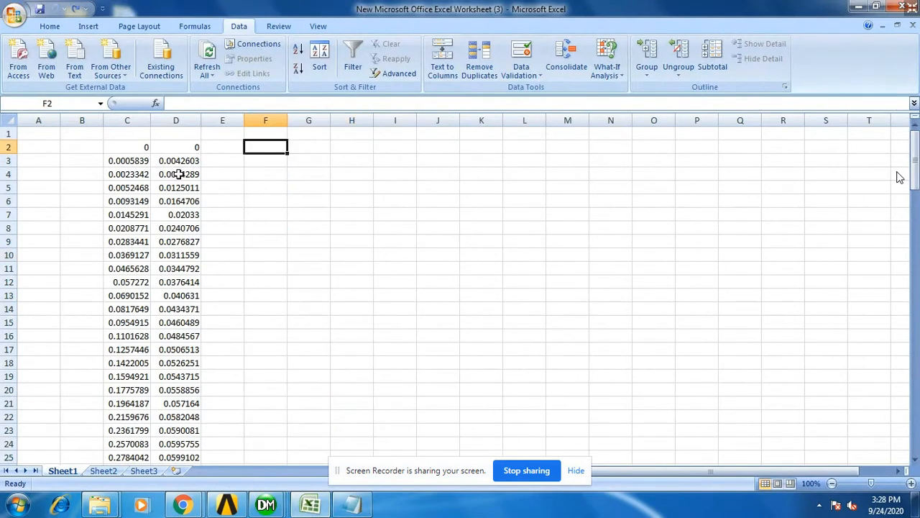
pyautogui.click(266, 259)
# Step: Label the imported coordinate columns with the headers X in C1 and Y in D1, and add a Z header in E1
pyautogui.scroll(-2, 227, 294)
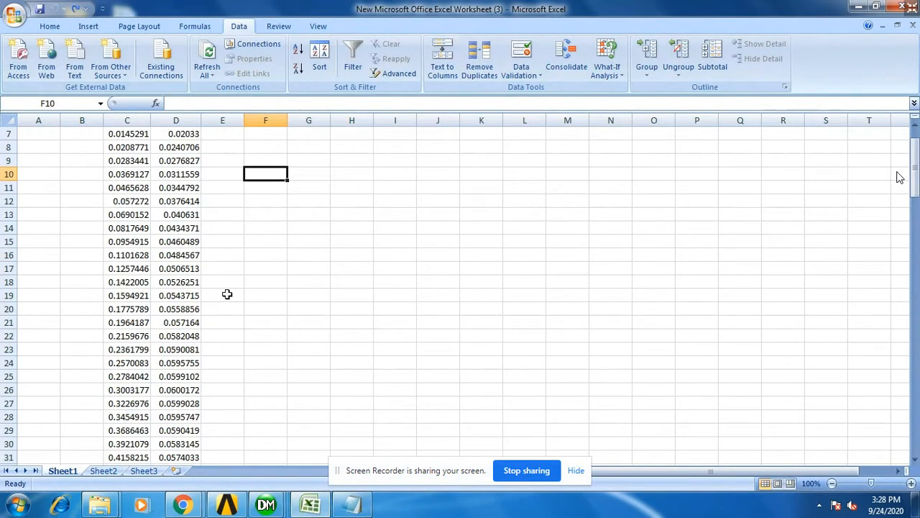
pyautogui.scroll(-20, 227, 294)
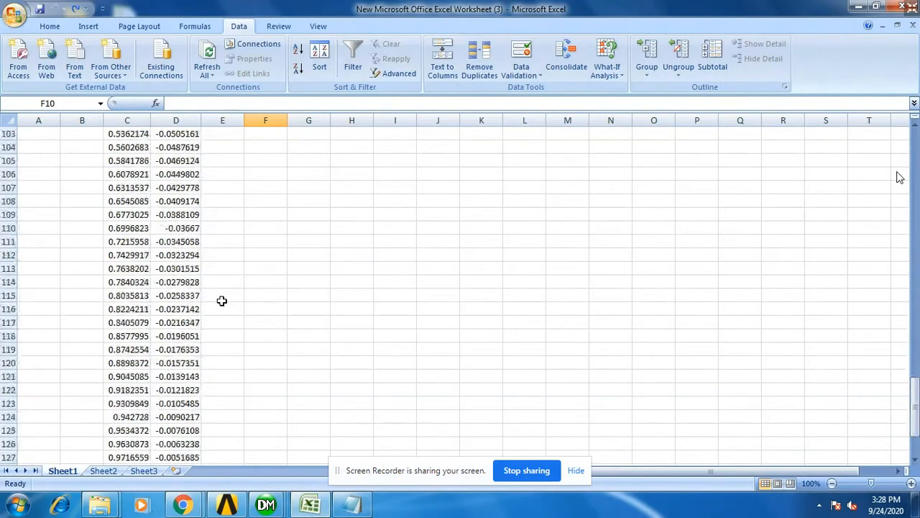
pyautogui.scroll(-6, 221, 300)
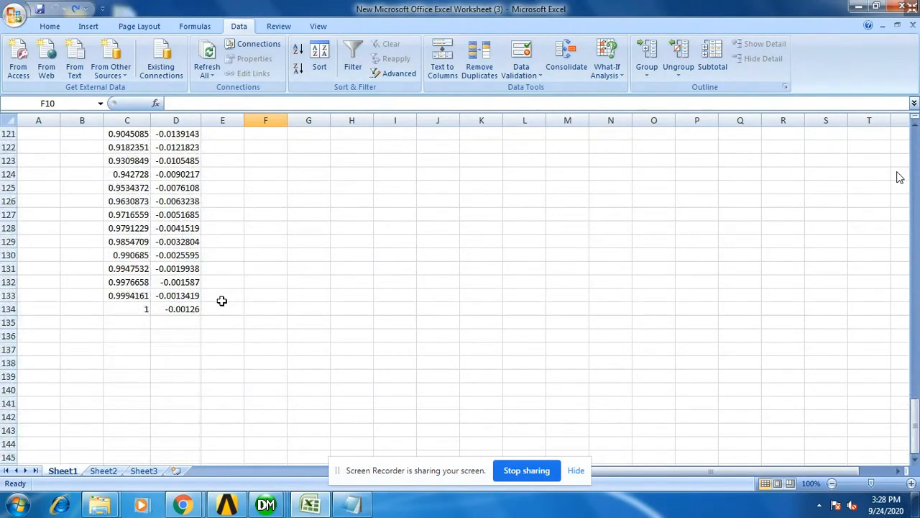
pyautogui.scroll(20, 221, 301)
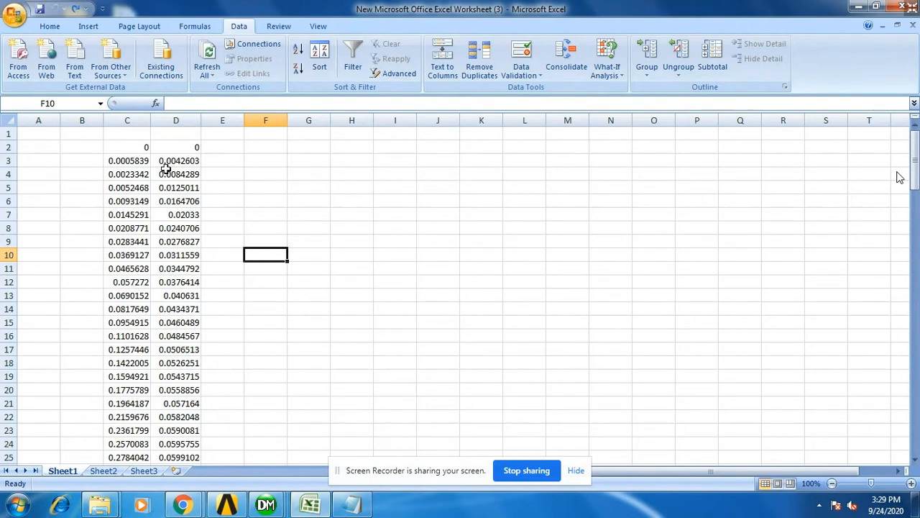
pyautogui.click(139, 137)
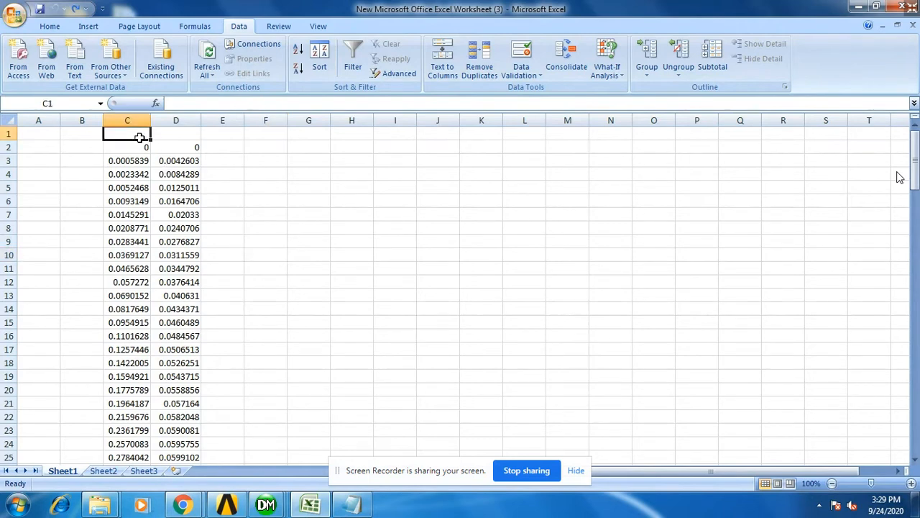
pyautogui.write('X')
pyautogui.moveTo(139, 138); pyautogui.dragTo(180, 140)
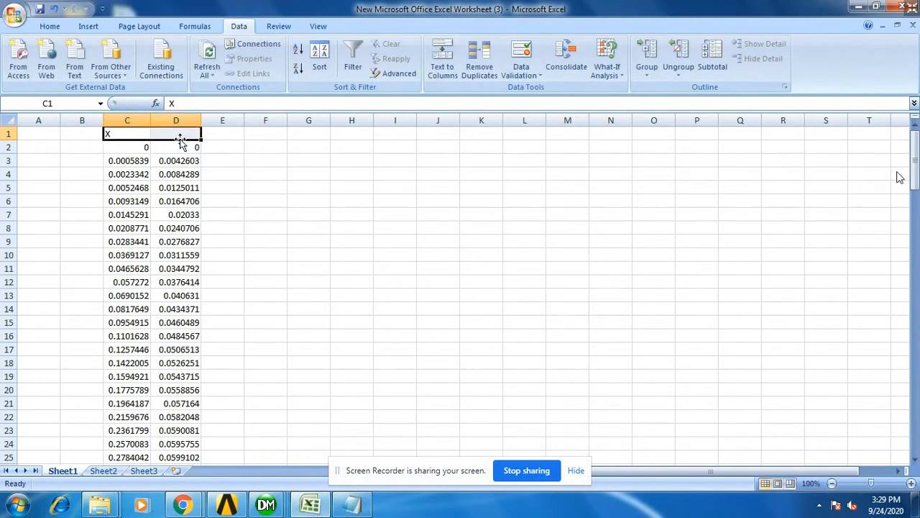
pyautogui.click(181, 135)
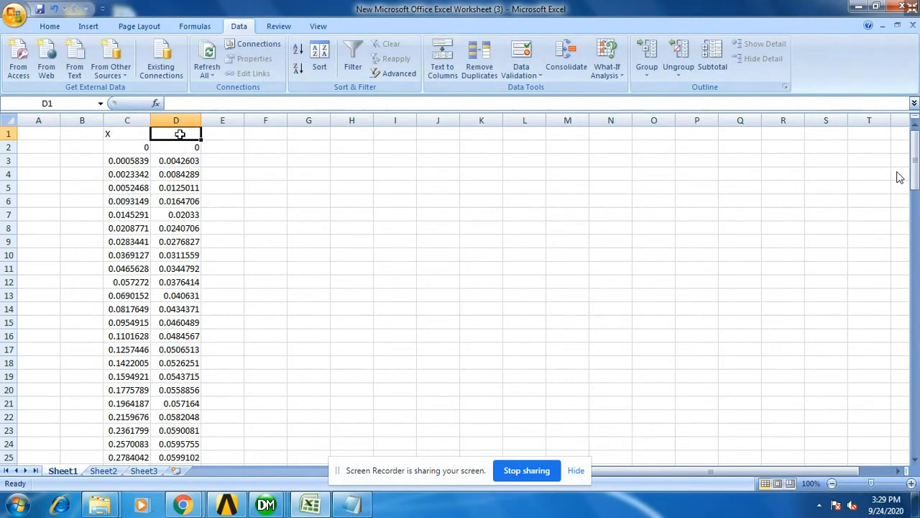
pyautogui.write('Y')
pyautogui.click(214, 134)
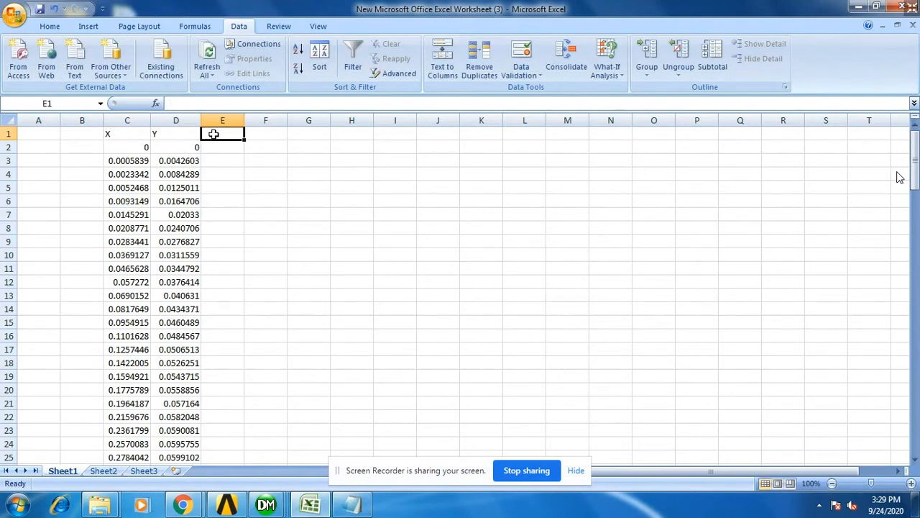
pyautogui.write('Z')
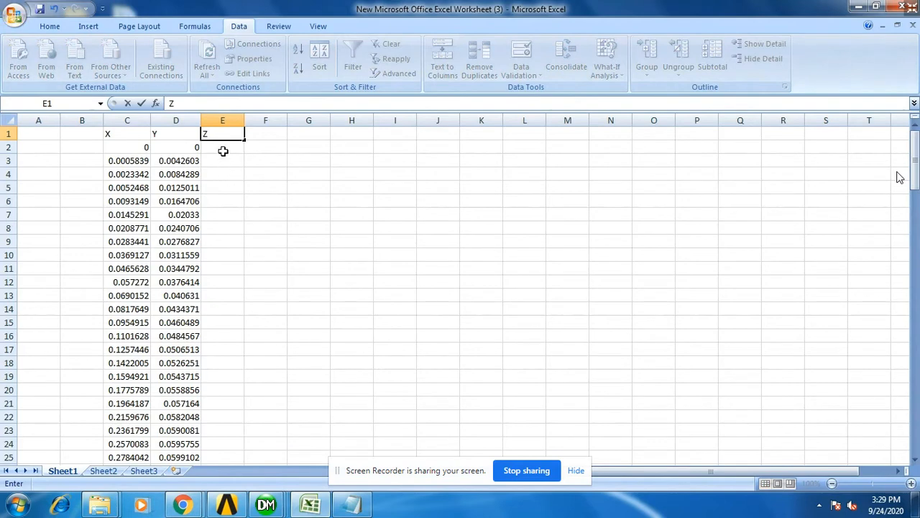
# Step: Enter 0 in cell E2 and fill it down the Z column to row 67, alongside the first block of coordinates
pyautogui.click(223, 151)
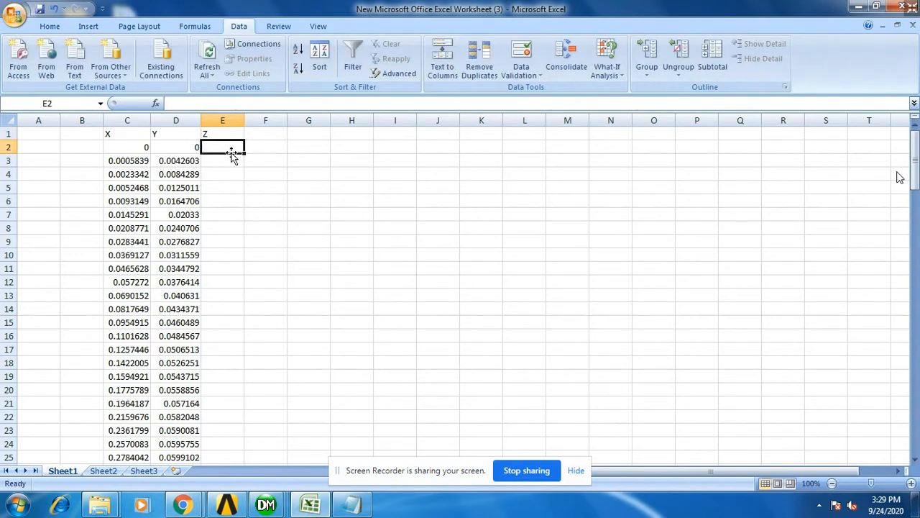
pyautogui.write('0')
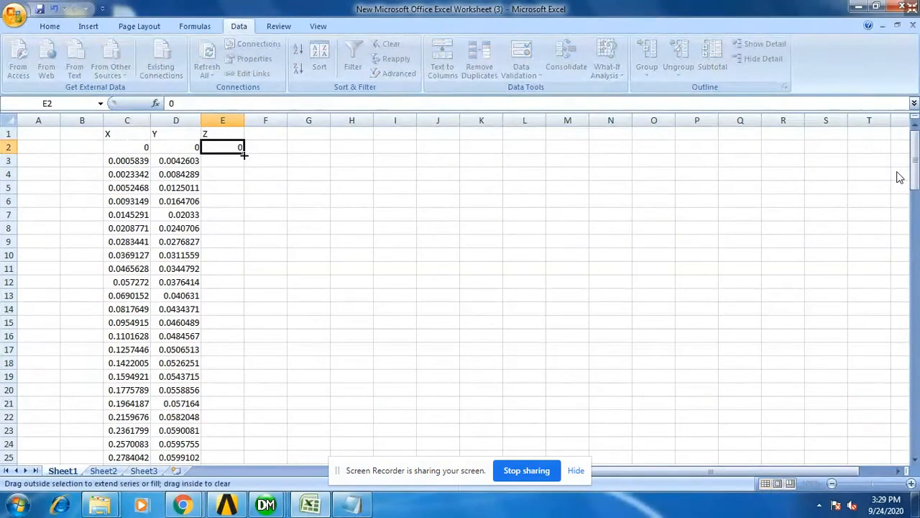
pyautogui.doubleClick(243, 152)
pyautogui.click(266, 240)
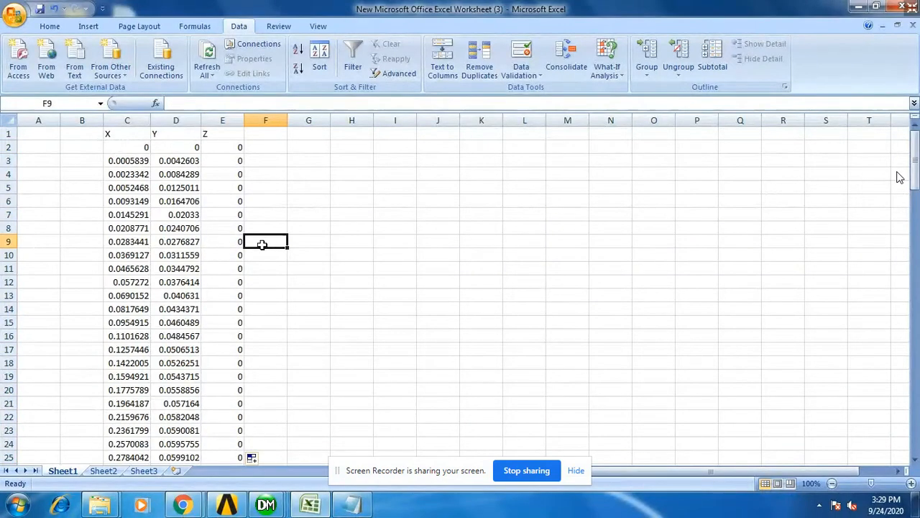
# Step: Add a Point header in B1 and number the first coordinate block from 1 in B2, continuing the series 1, 2 down to row 67
pyautogui.click(84, 137)
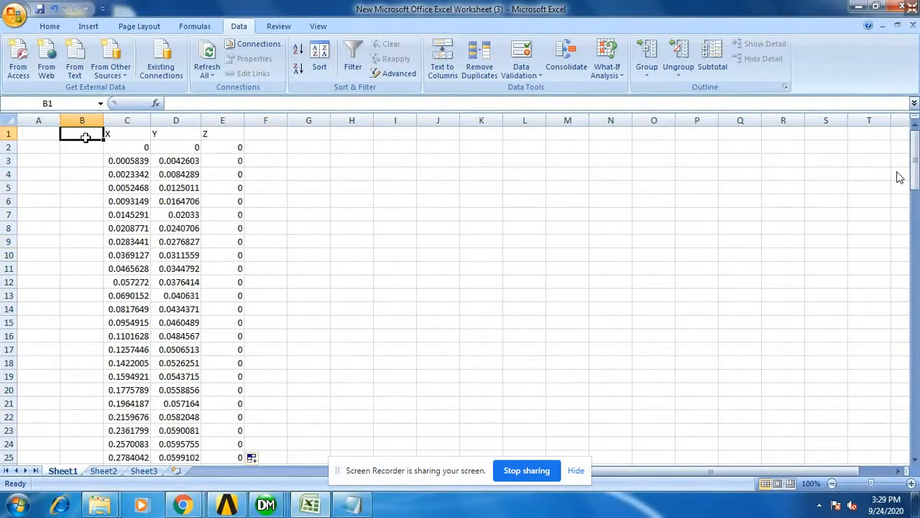
pyautogui.write('Point')
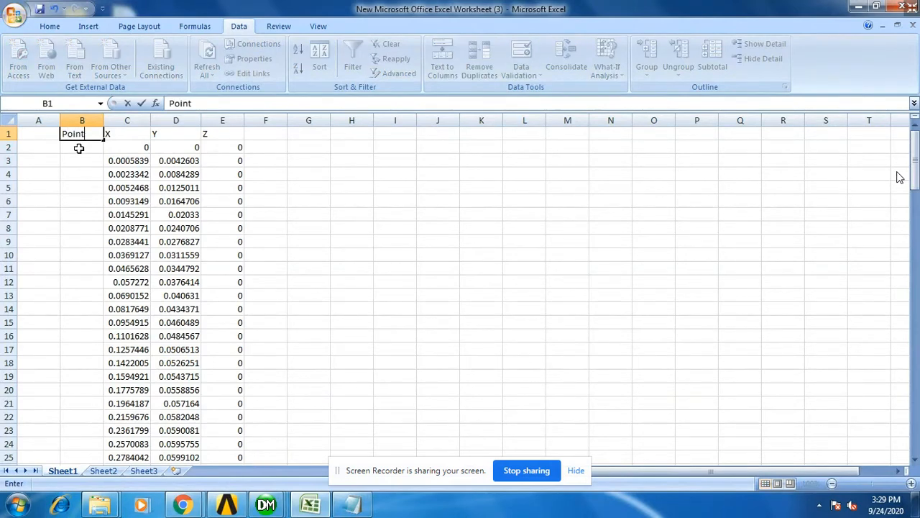
pyautogui.click(78, 147)
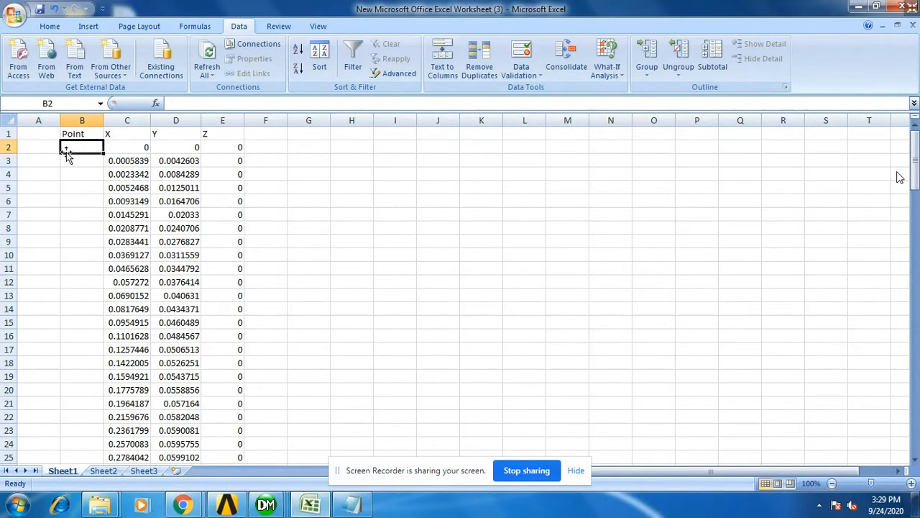
pyautogui.write('1')
pyautogui.click(94, 161)
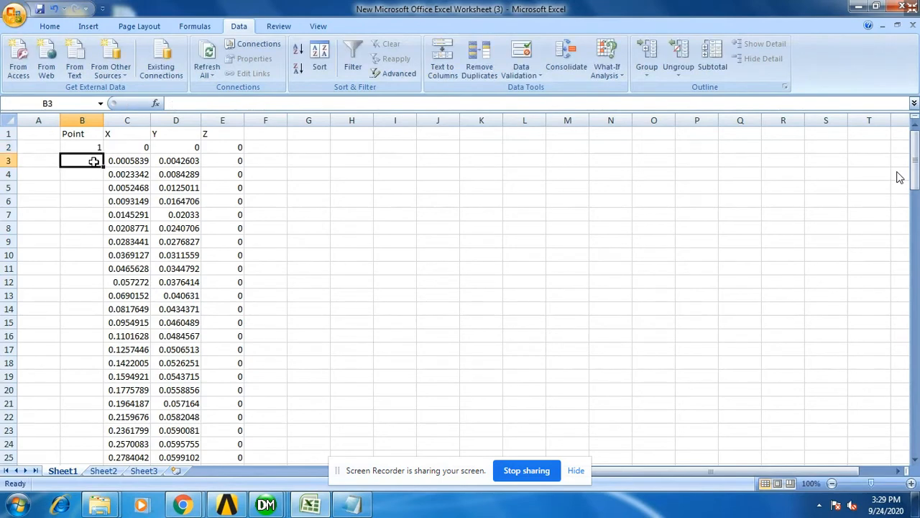
pyautogui.write('2')
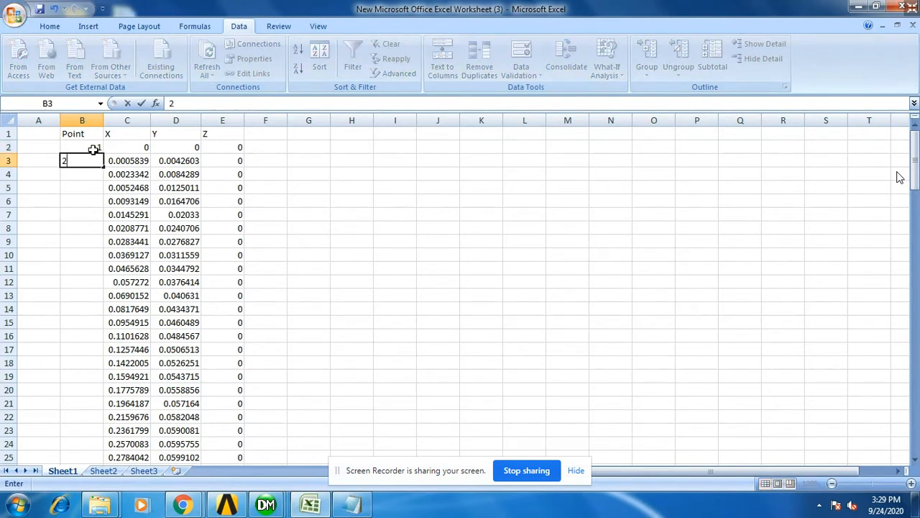
pyautogui.moveTo(94, 149); pyautogui.dragTo(97, 160)
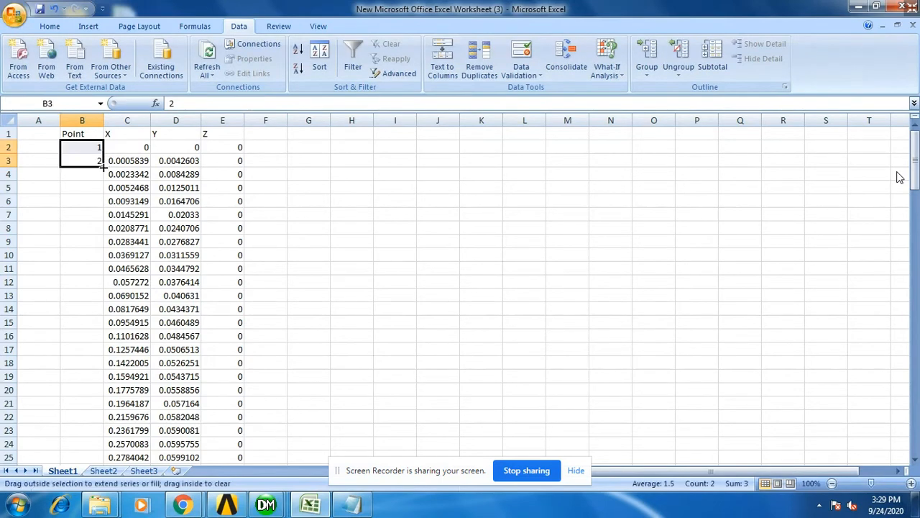
pyautogui.doubleClick(103, 165)
# Step: Extend the point numbering in column B from row 67 to the last coordinate row, 134
pyautogui.scroll(-20, 159, 363)
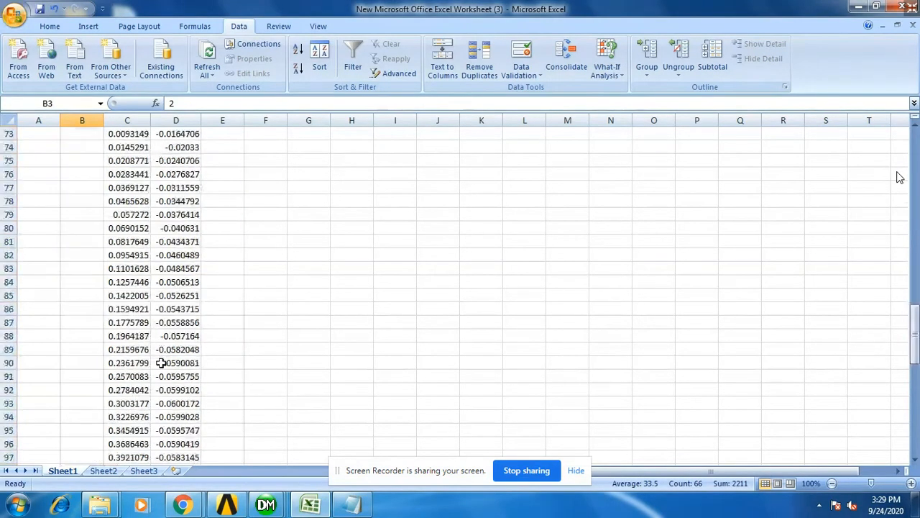
pyautogui.scroll(3, 160, 363)
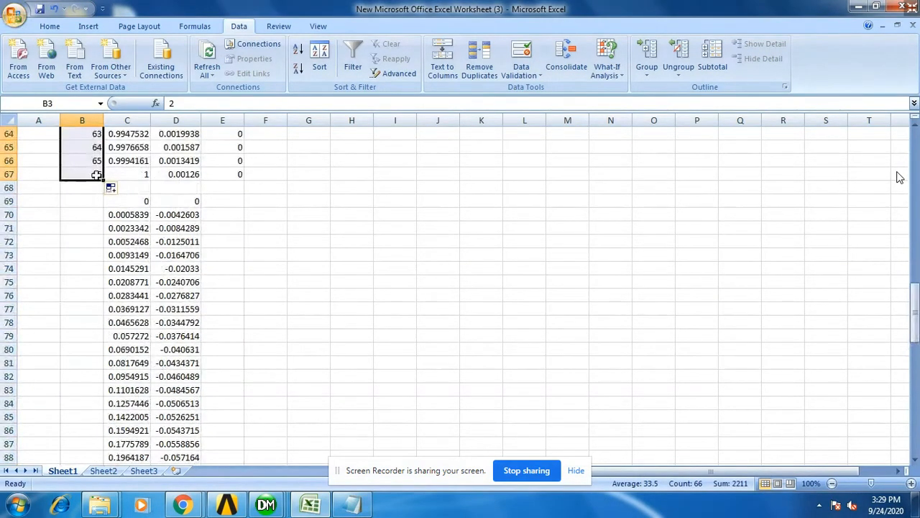
pyautogui.moveTo(103, 182); pyautogui.dragTo(103, 514)
pyautogui.moveTo(103, 449); pyautogui.dragTo(103, 449)
pyautogui.scroll(14, 155, 424)
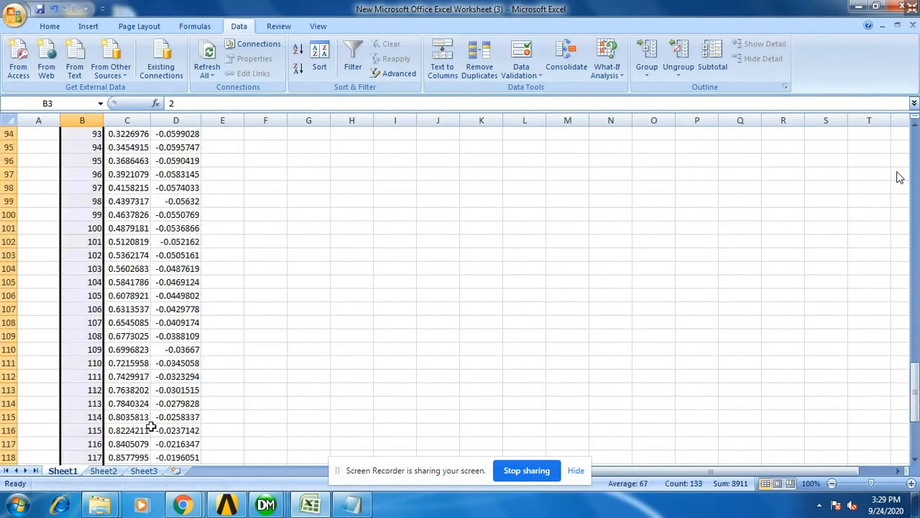
pyautogui.scroll(20, 157, 421)
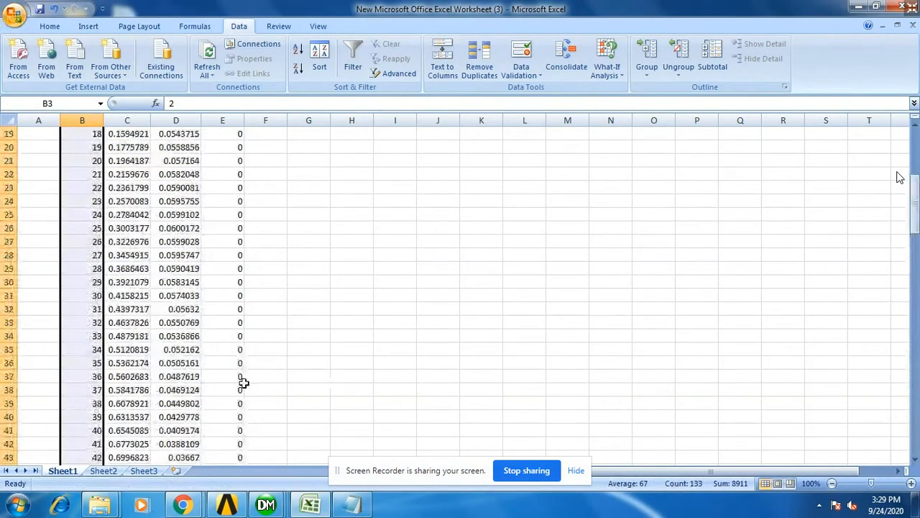
pyautogui.scroll(-20, 243, 382)
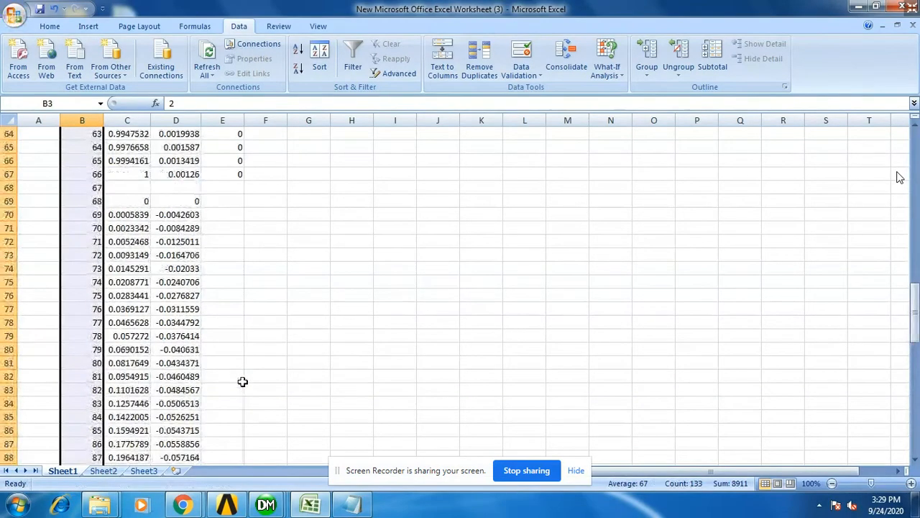
# Step: Extend the zeros in the Z column from E67 down to the last coordinate row, 134
pyautogui.click(237, 176)
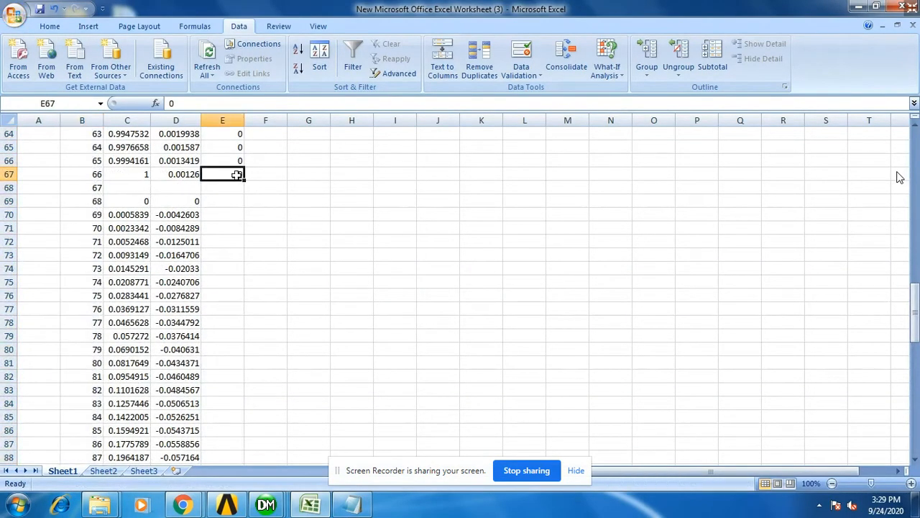
pyautogui.moveTo(245, 179); pyautogui.dragTo(245, 208)
pyautogui.click(239, 239)
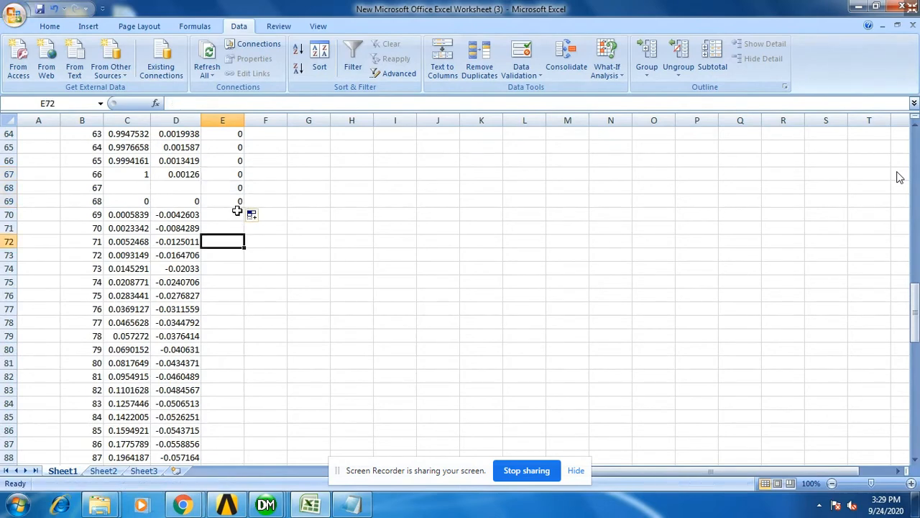
pyautogui.click(240, 204)
pyautogui.doubleClick(245, 207)
pyautogui.click(278, 271)
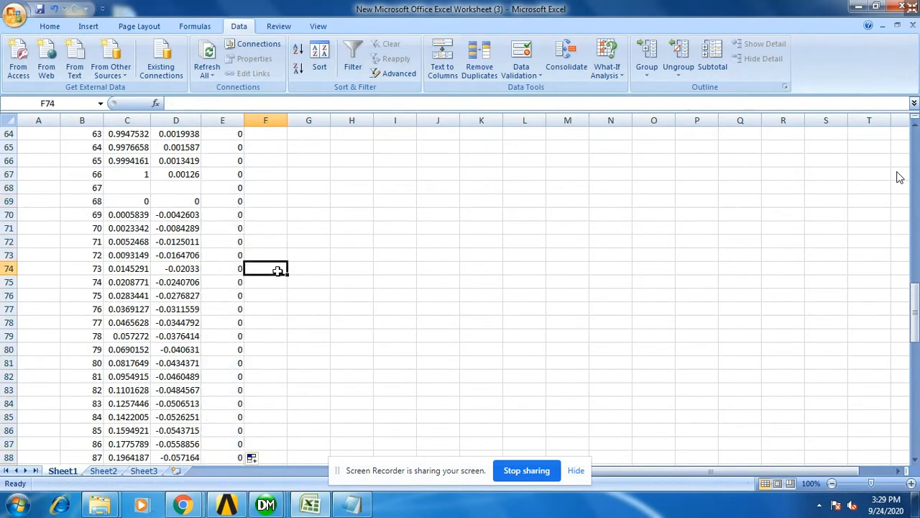
pyautogui.scroll(-6, 275, 282)
# Step: Add a Group header in A1 and fill the value 1 from A2 down to row 134
pyautogui.scroll(20, 273, 284)
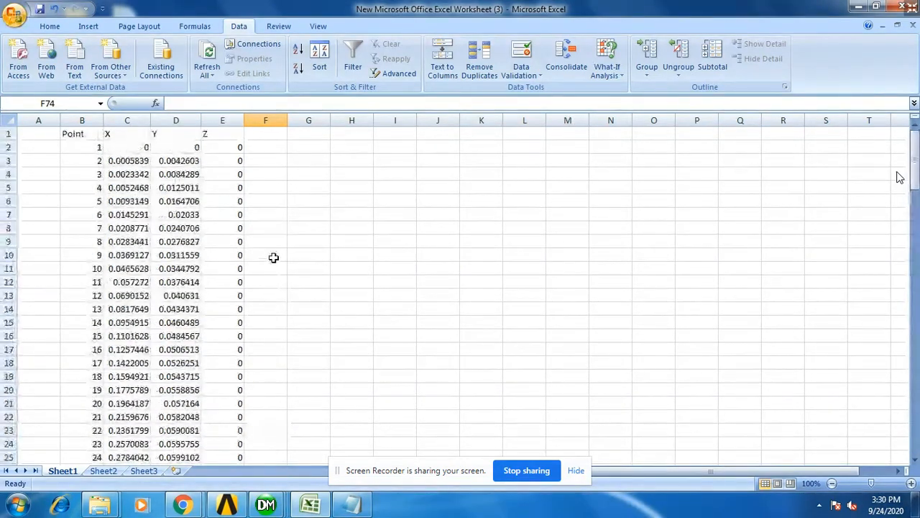
pyautogui.click(38, 136)
pyautogui.write('Gr')
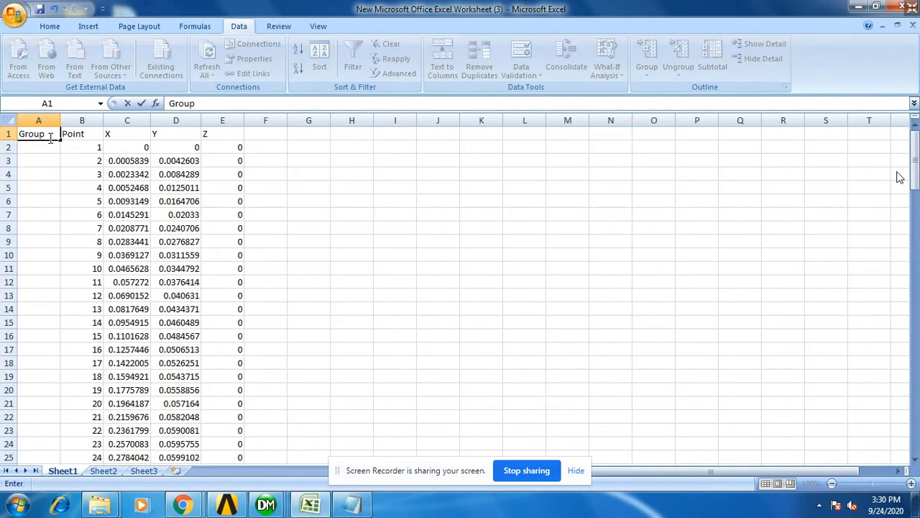
pyautogui.write('oup')
pyautogui.press('Return')
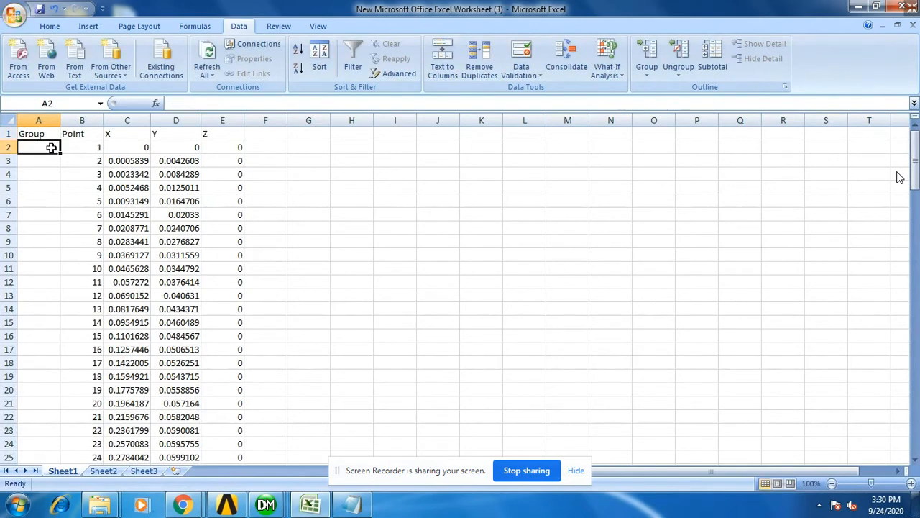
pyautogui.write('1')
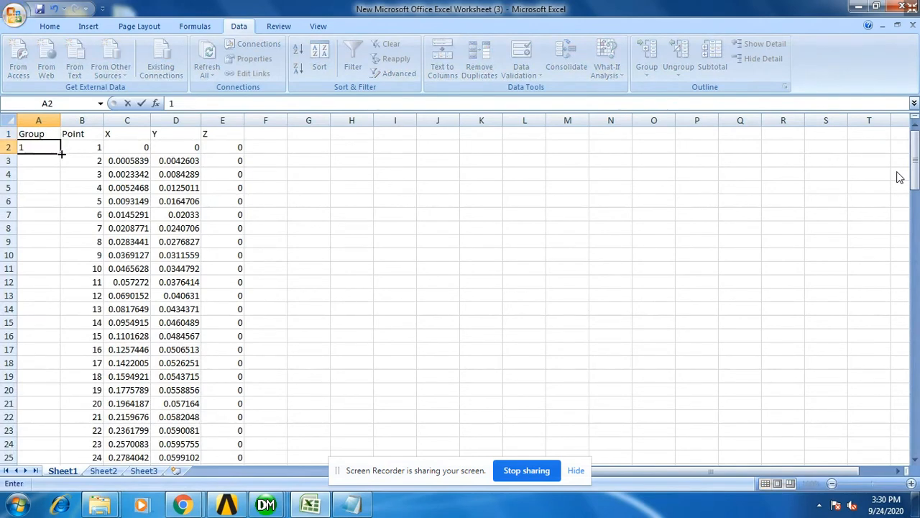
pyautogui.doubleClick(62, 153)
pyautogui.scroll(-20, 81, 323)
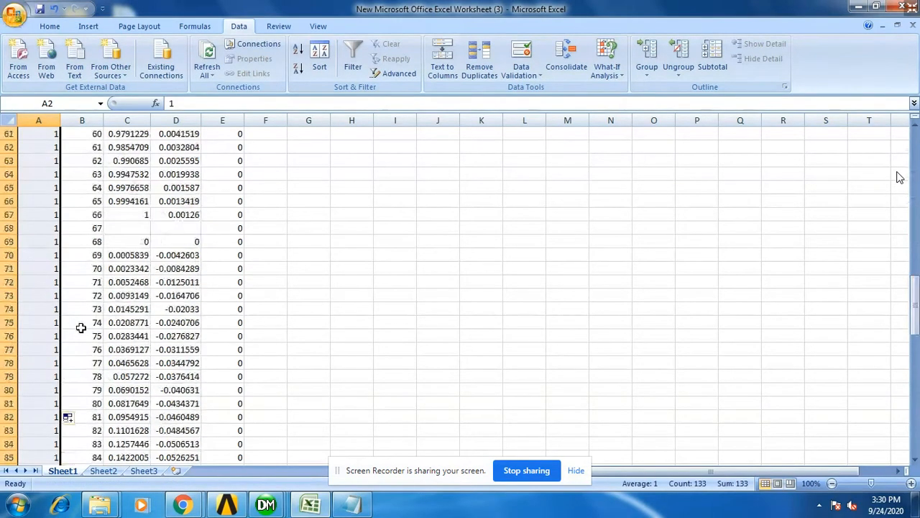
pyautogui.scroll(-20, 80, 327)
pyautogui.click(78, 350)
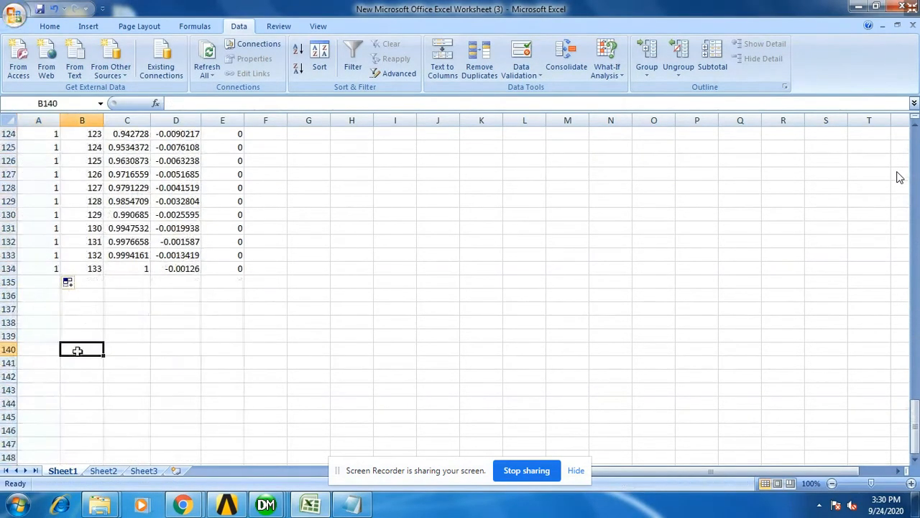
# Step: Clear the X, Y and Z values in the last row (C134:E134) and set its point number in B134 to 0
pyautogui.scroll(20, 75, 357)
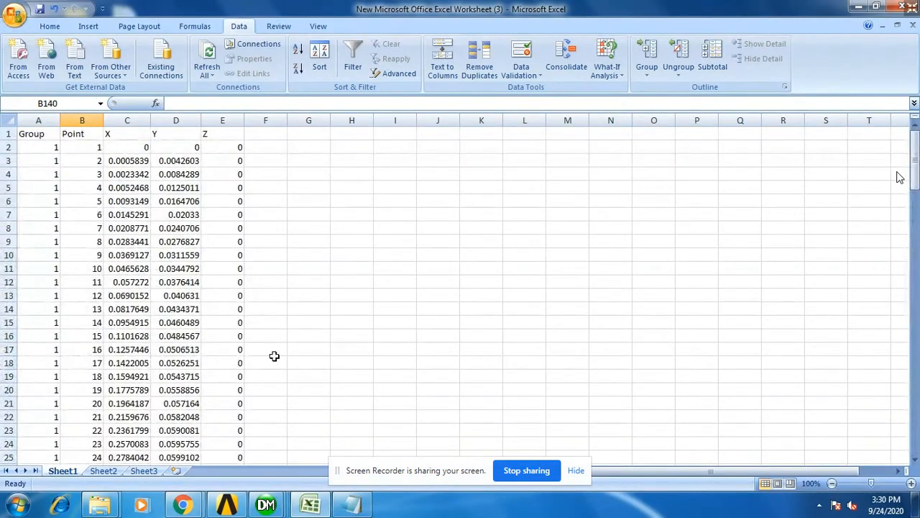
pyautogui.scroll(-20, 271, 359)
pyautogui.scroll(-16, 270, 371)
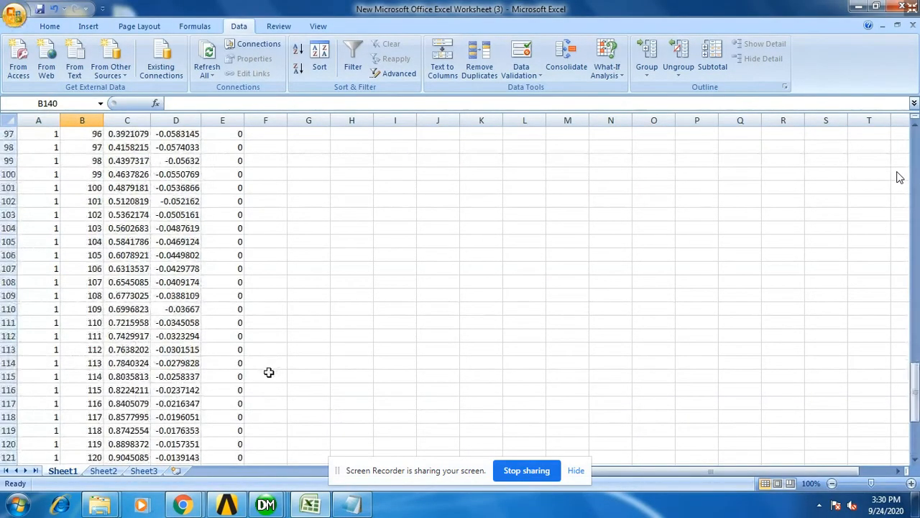
pyautogui.click(126, 350)
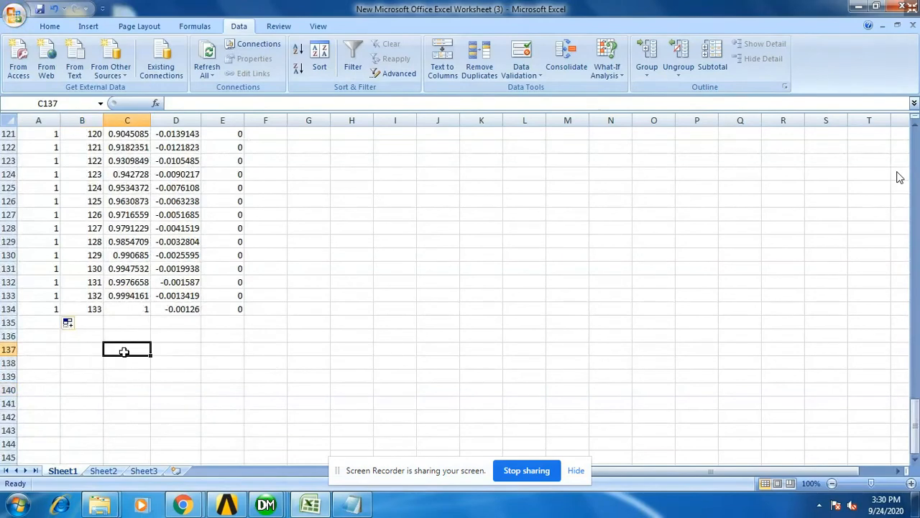
pyautogui.click(236, 309)
pyautogui.moveTo(206, 311); pyautogui.dragTo(135, 309)
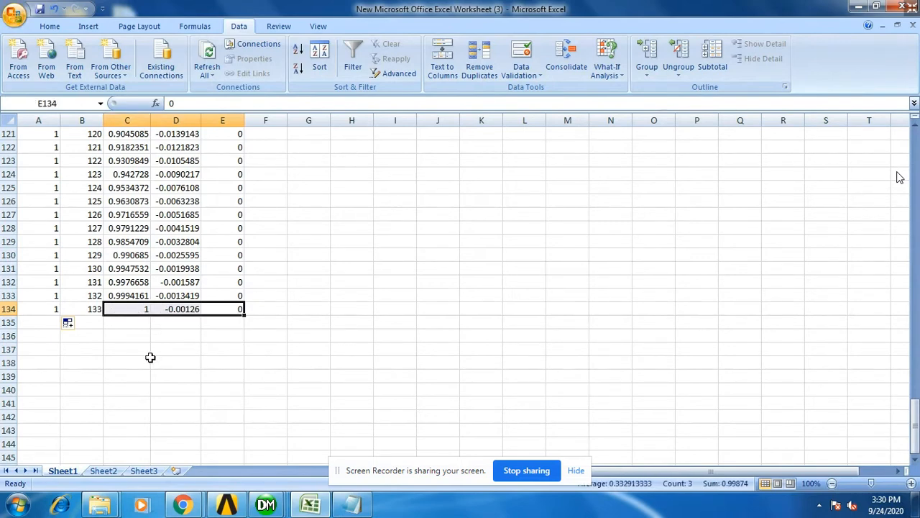
pyautogui.press('Delete')
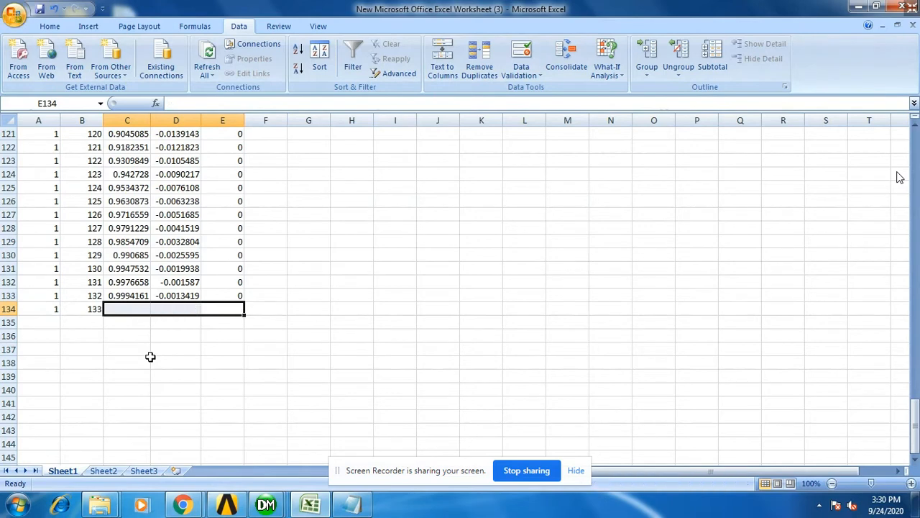
pyautogui.click(150, 357)
pyautogui.click(96, 309)
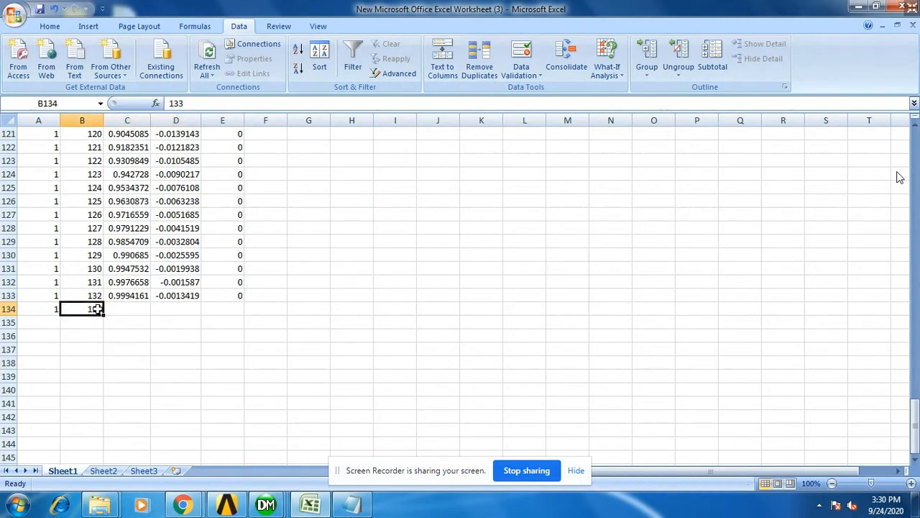
pyautogui.write('0')
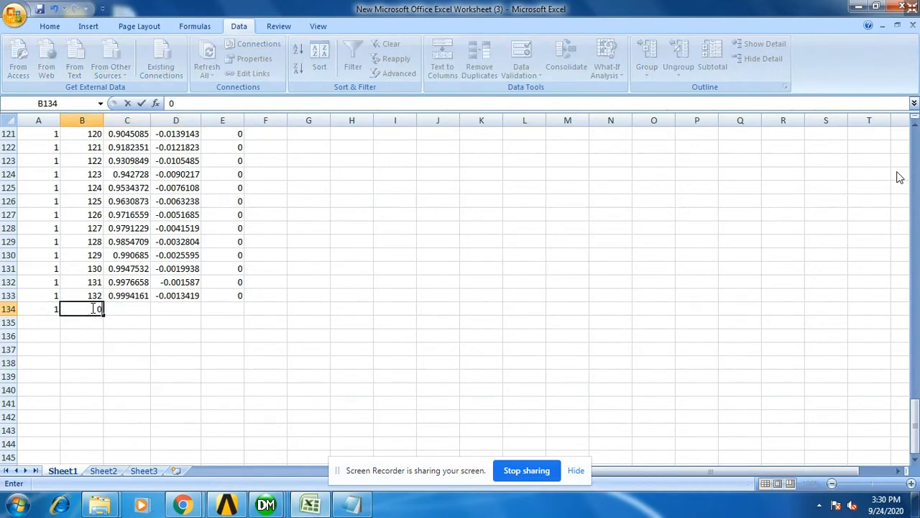
pyautogui.click(123, 360)
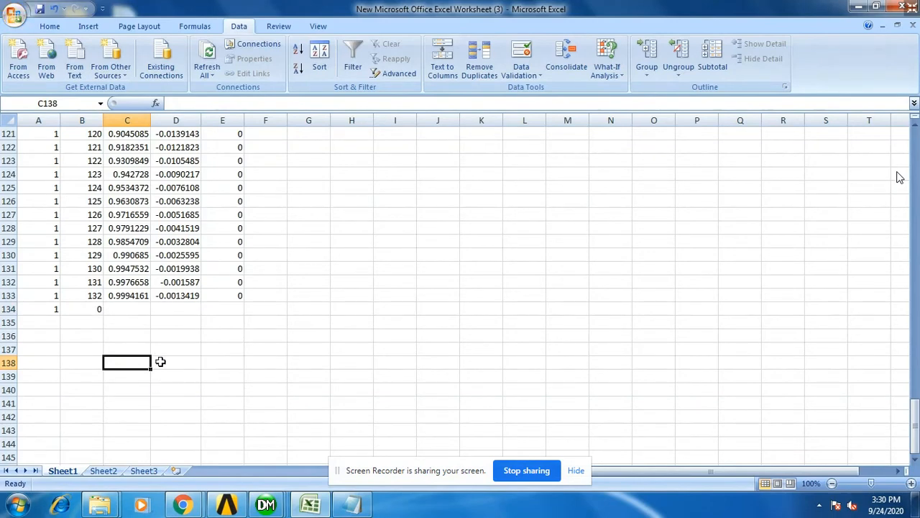
# Step: Format the coordinate cells C2:E133 as Number with 6 decimal places
pyautogui.scroll(14, 151, 362)
pyautogui.scroll(20, 151, 362)
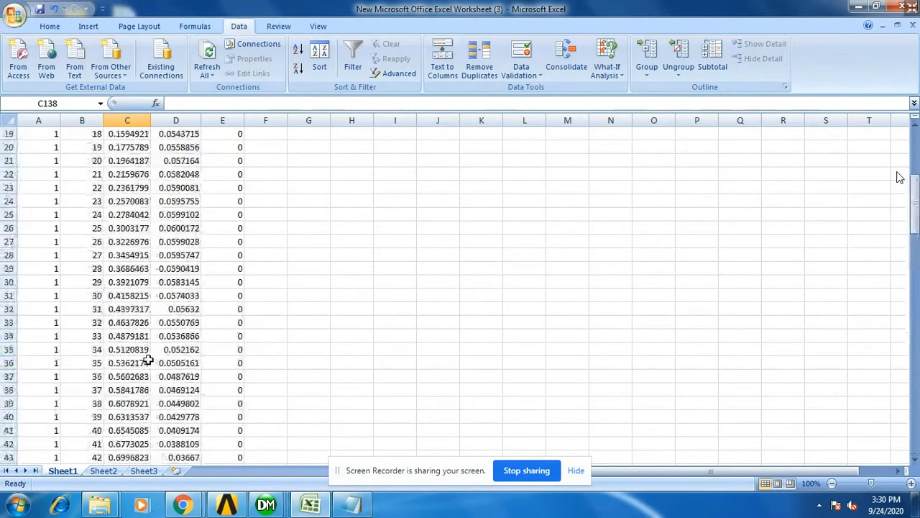
pyautogui.moveTo(129, 148); pyautogui.dragTo(204, 404)
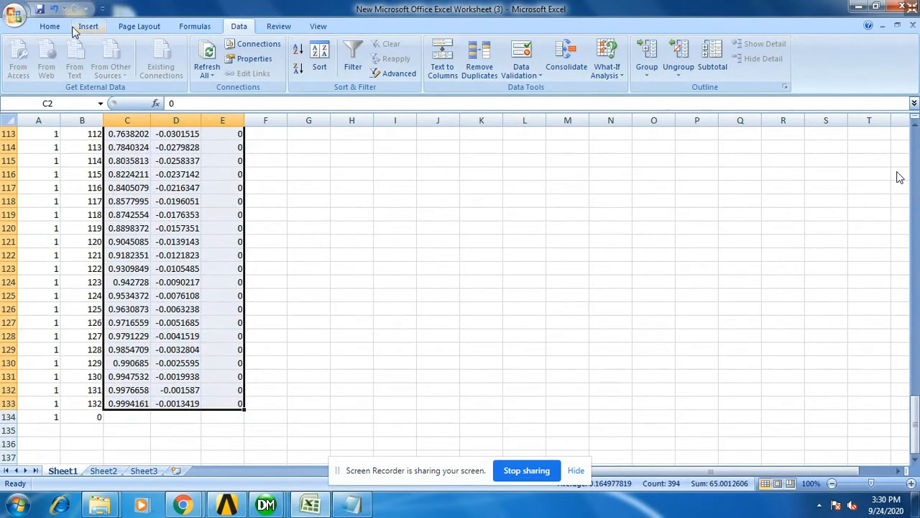
pyautogui.click(58, 29)
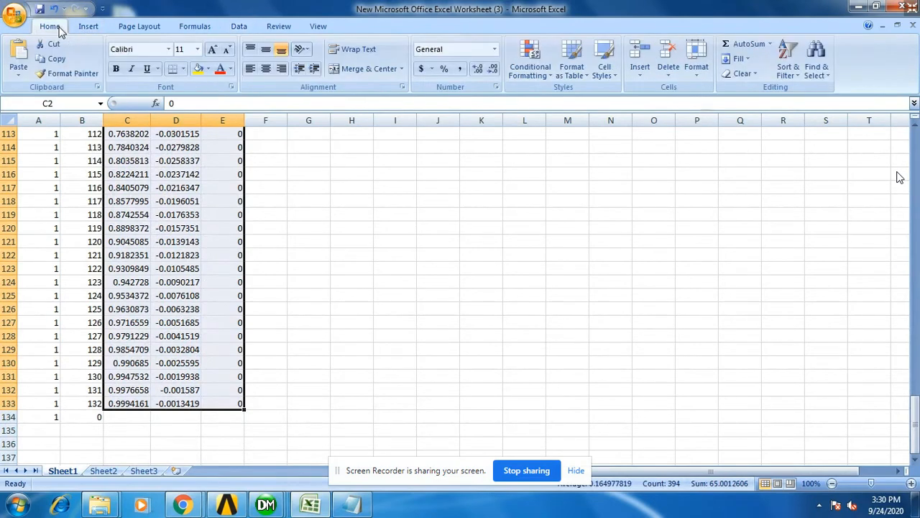
pyautogui.click(698, 68)
pyautogui.click(725, 318)
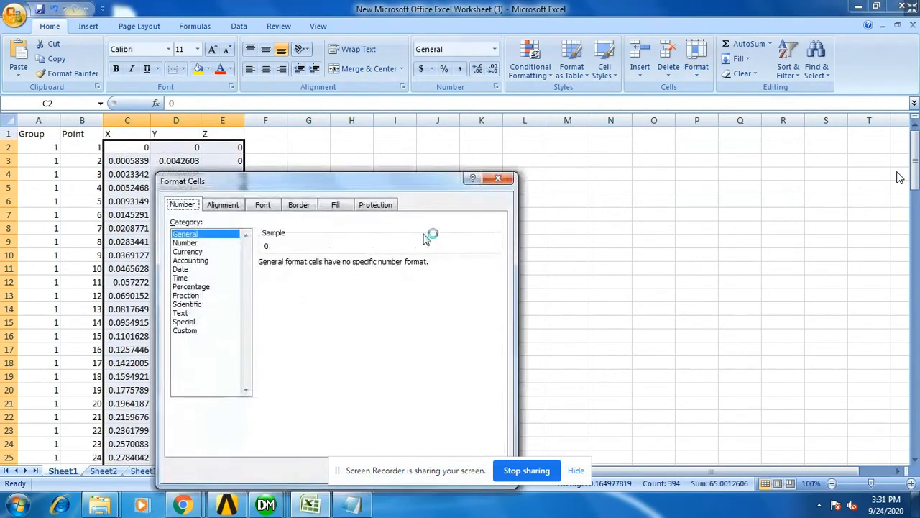
pyautogui.click(188, 243)
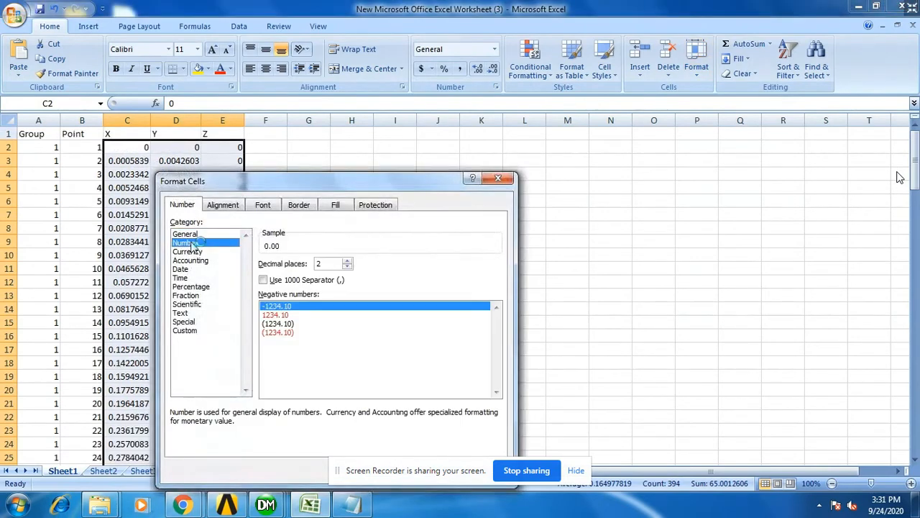
pyautogui.click(347, 261)
pyautogui.click(347, 261)
pyautogui.click(347, 261)
pyautogui.click(348, 261)
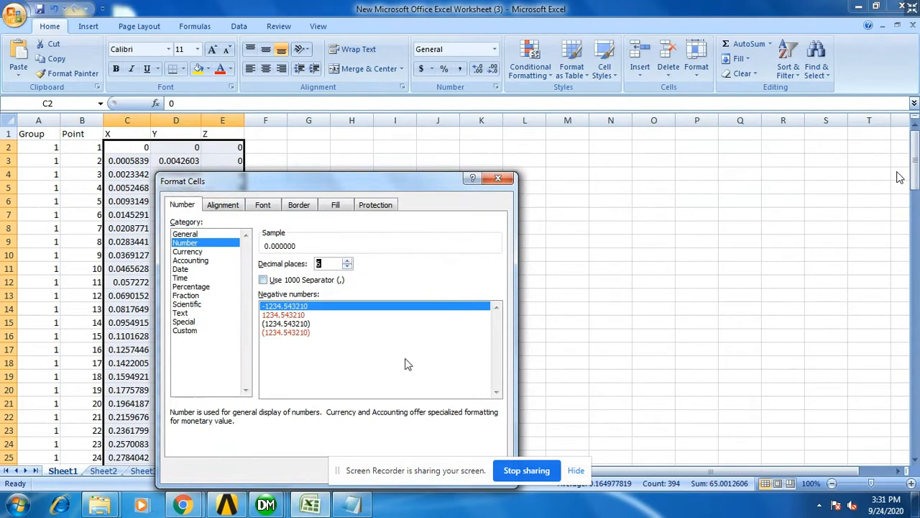
pyautogui.press('Return')
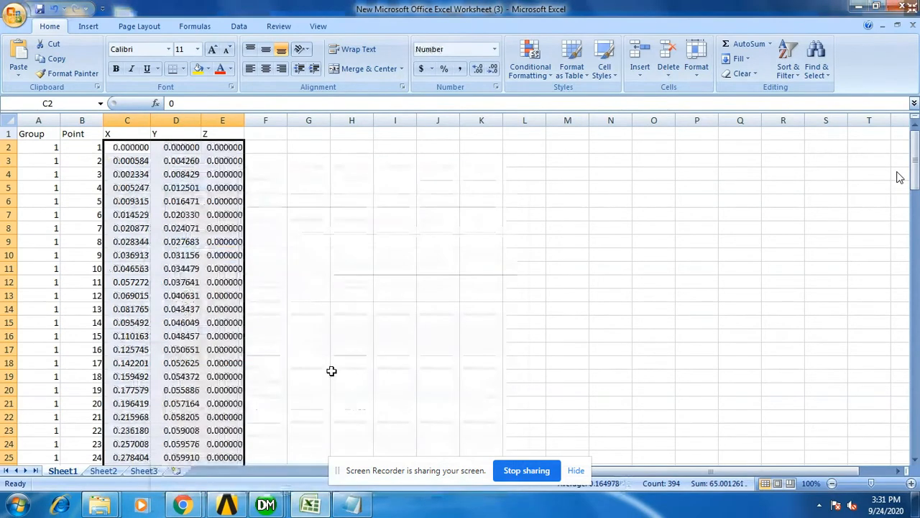
pyautogui.click(332, 371)
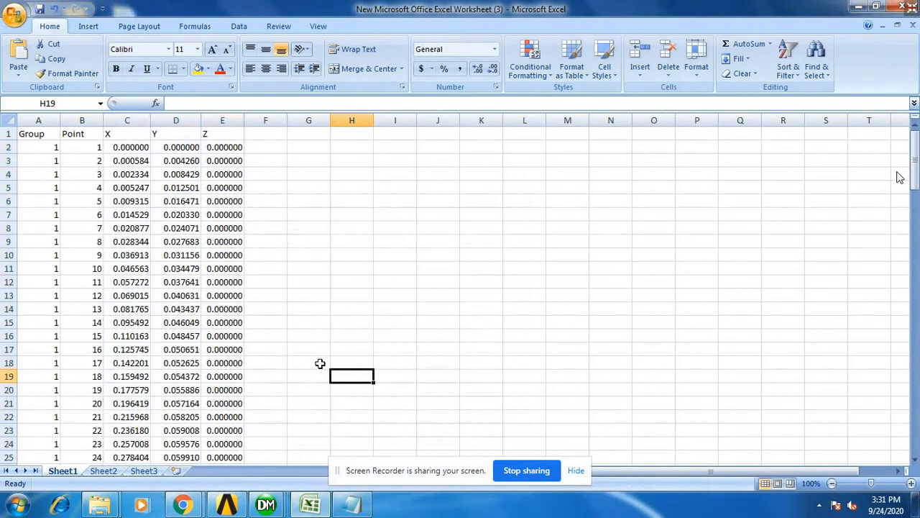
# Step: Copy the whole table A1:E134 and paste it over the old coordinates in the Notepad document New Text Document (3)
pyautogui.moveTo(30, 136); pyautogui.dragTo(220, 444)
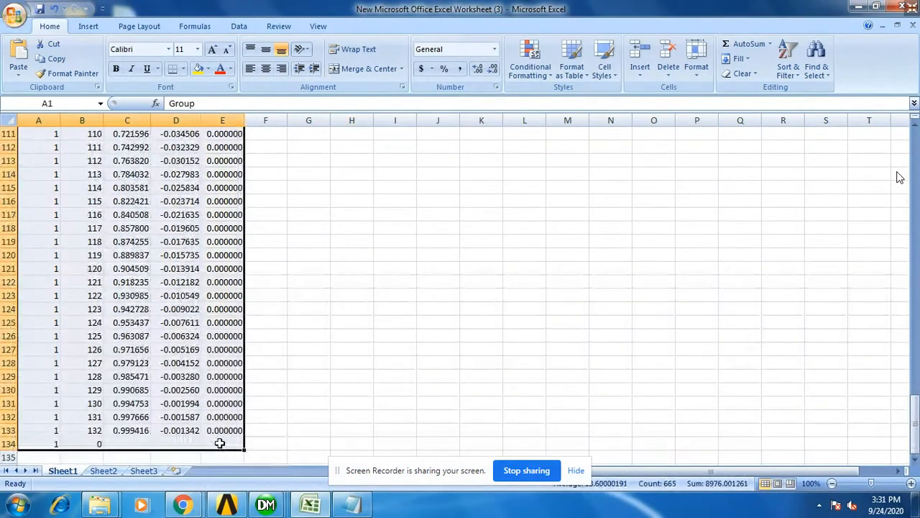
pyautogui.hotkey('ctrl', 'c')
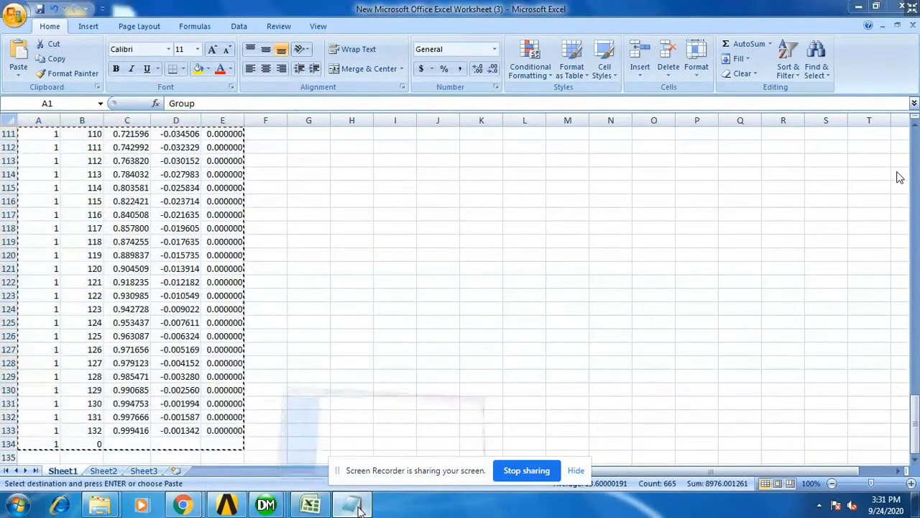
pyautogui.click(359, 509)
pyautogui.scroll(5, 240, 326)
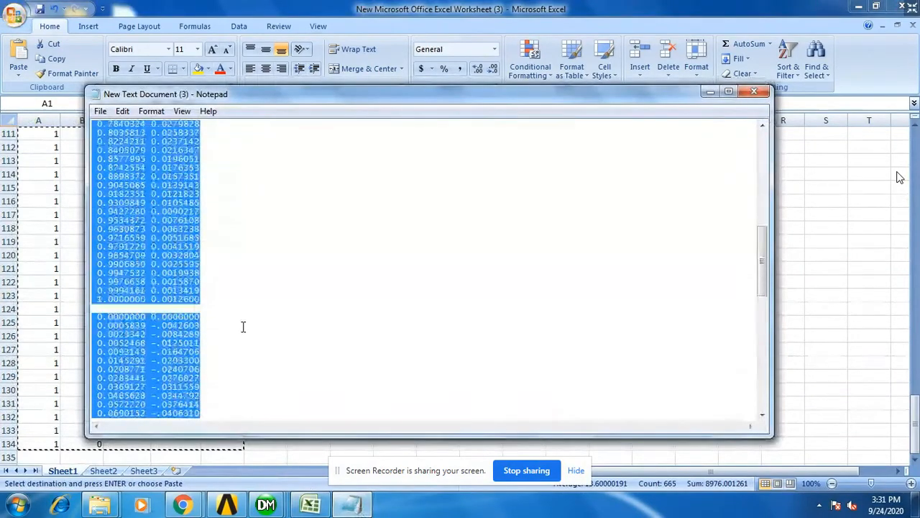
pyautogui.hotkey('ctrl', 'v')
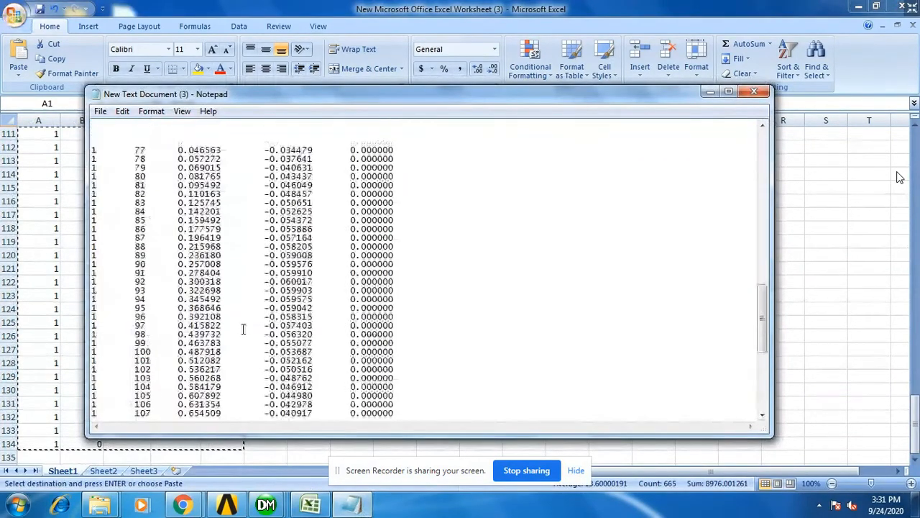
pyautogui.scroll(20, 243, 328)
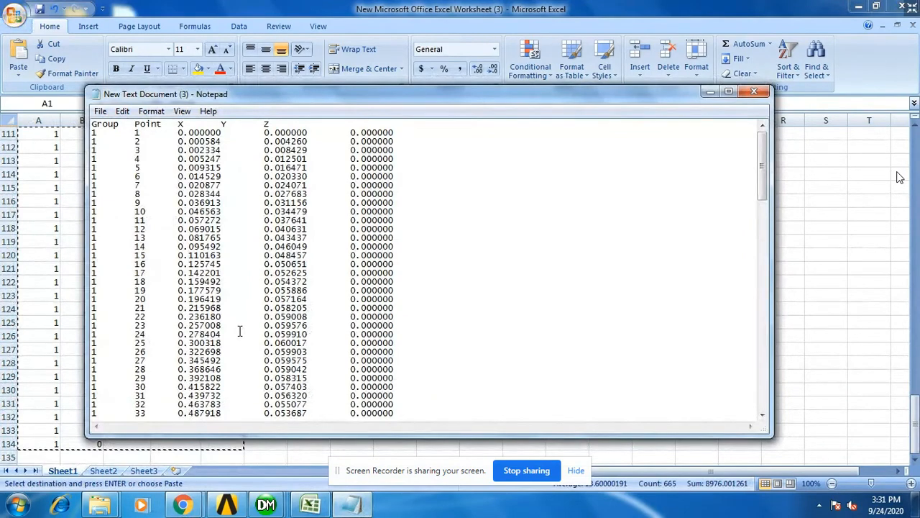
pyautogui.scroll(-20, 239, 331)
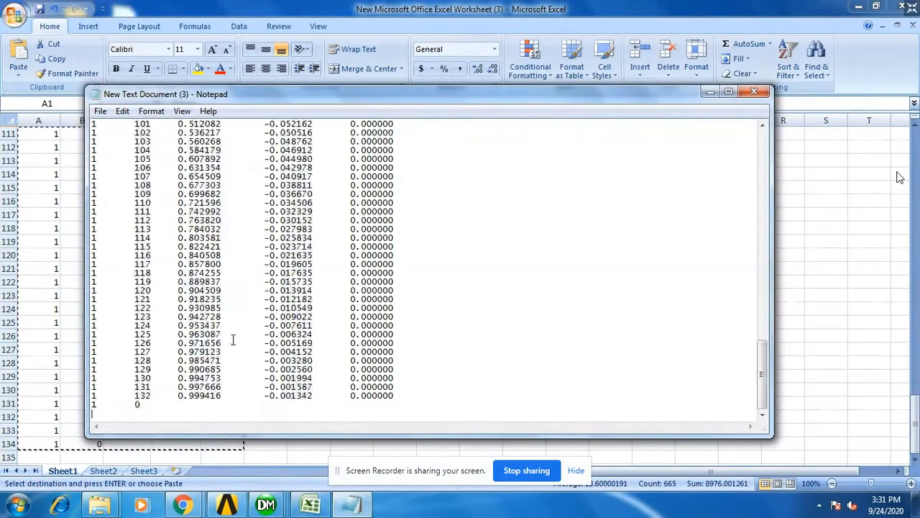
pyautogui.scroll(20, 233, 338)
pyautogui.scroll(7, 357, 333)
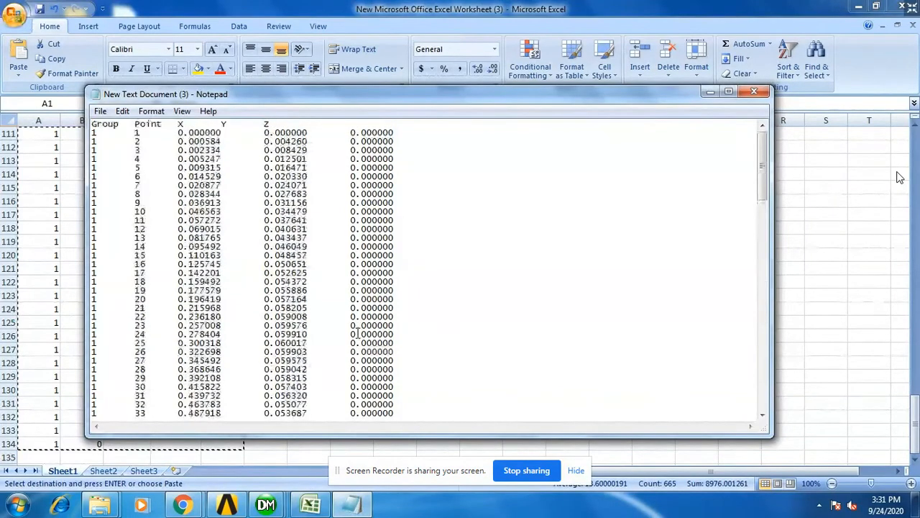
# Step: Close the coordinates text file and the Excel worksheet, keeping the clipboard data, and switch to the B: Fluid Flow (Fluent) DesignModeler window
pyautogui.click(754, 92)
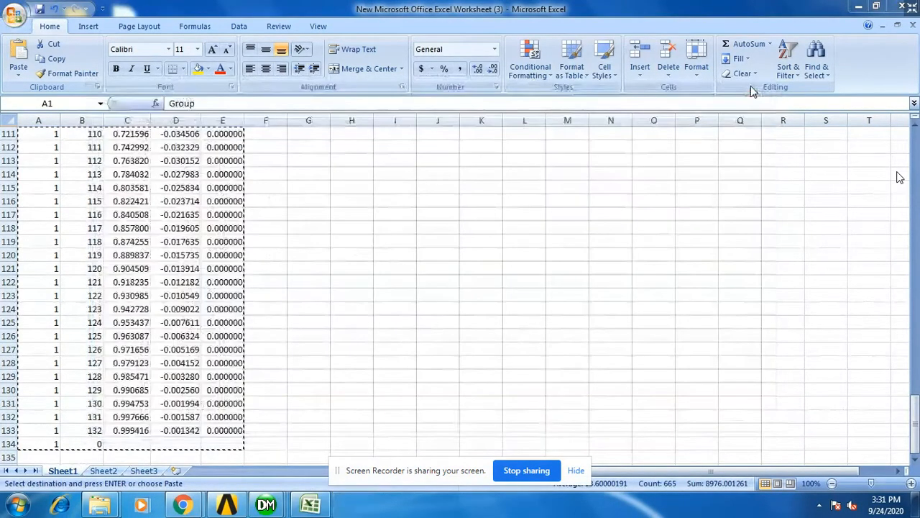
pyautogui.click(902, 6)
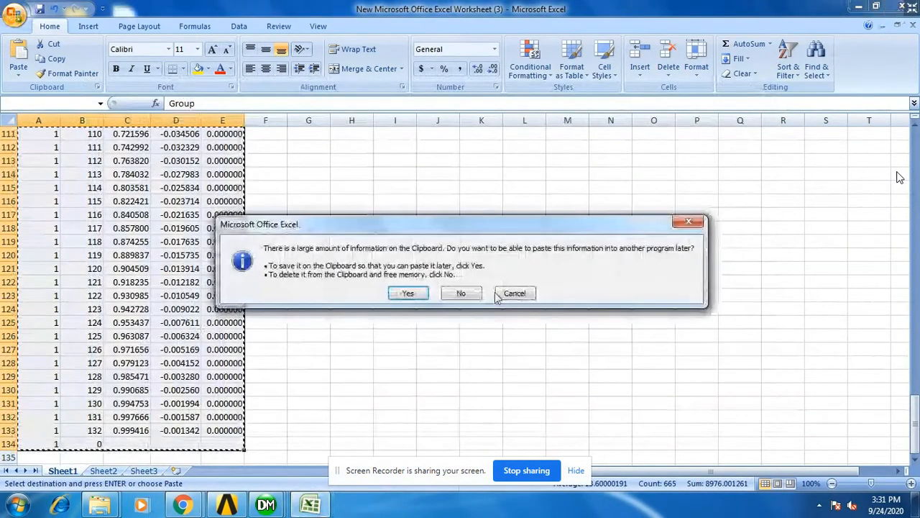
pyautogui.click(408, 293)
pyautogui.moveTo(263, 505)
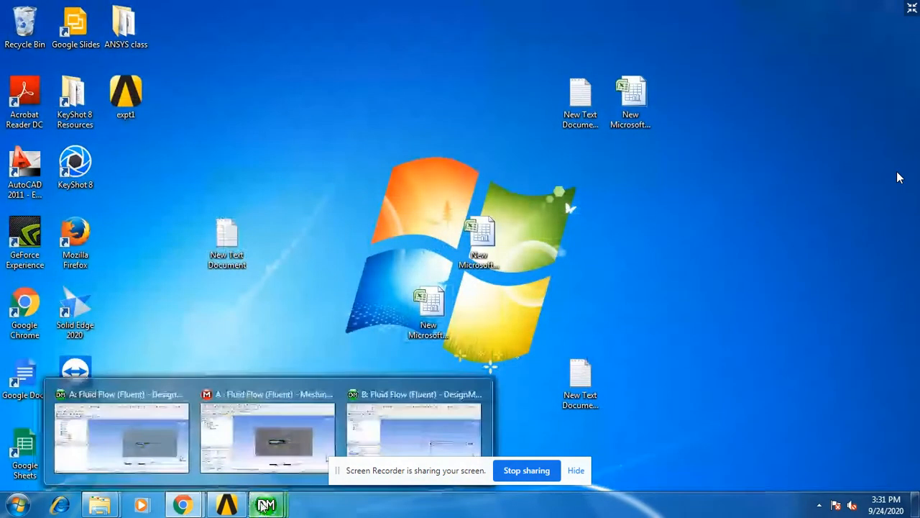
pyautogui.click(415, 432)
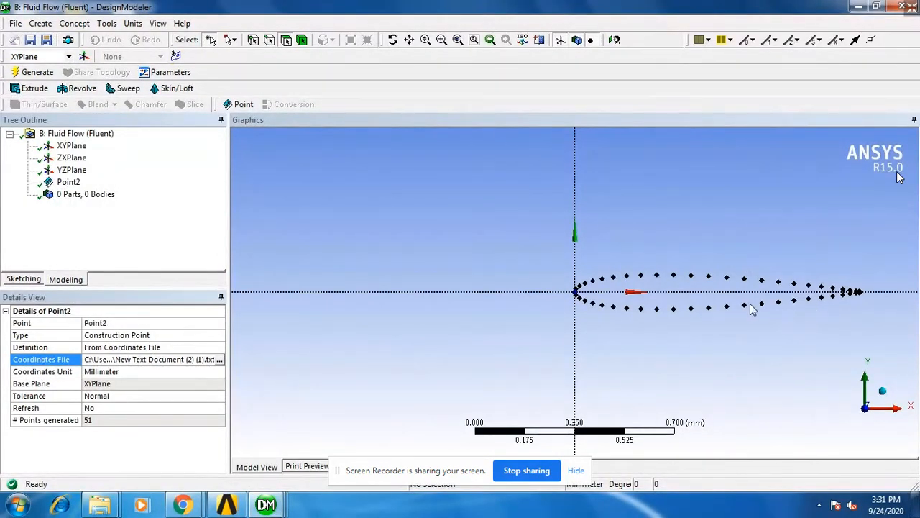
# Step: Try to regenerate Point2 using New Text Document (3) from the Desktop as its coordinates file
pyautogui.click(68, 182)
pyautogui.rightClick(77, 185)
pyautogui.click(130, 191)
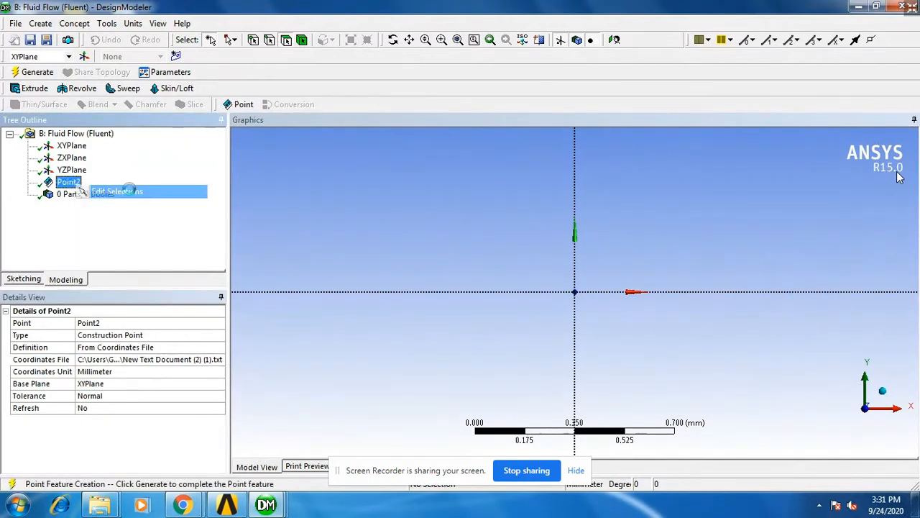
pyautogui.click(134, 359)
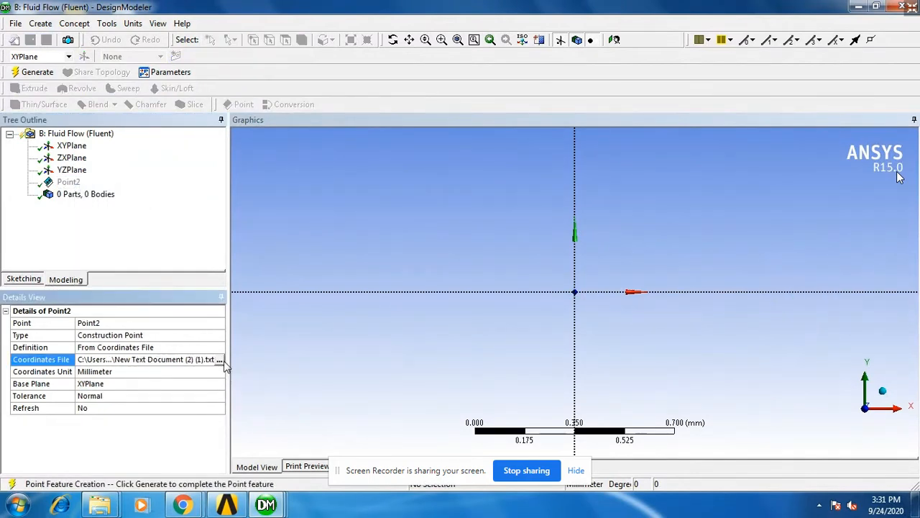
pyautogui.click(218, 359)
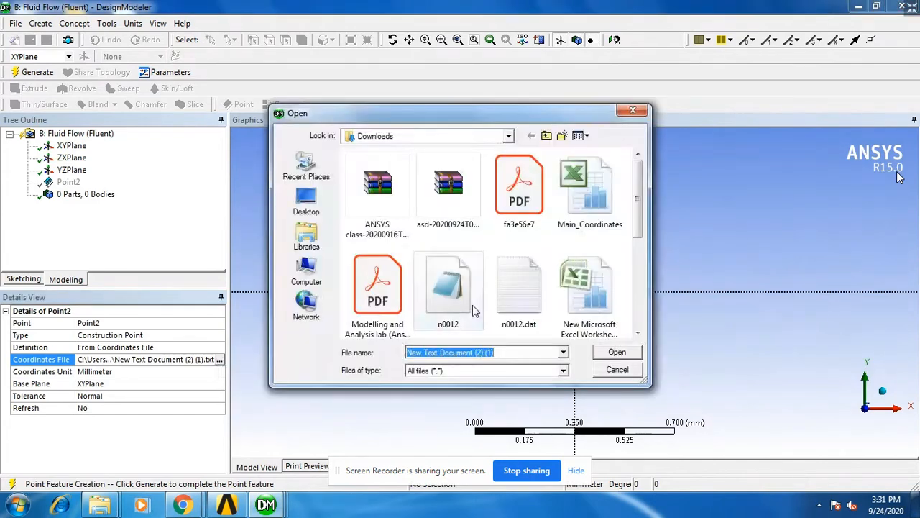
pyautogui.click(514, 293)
pyautogui.click(284, 207)
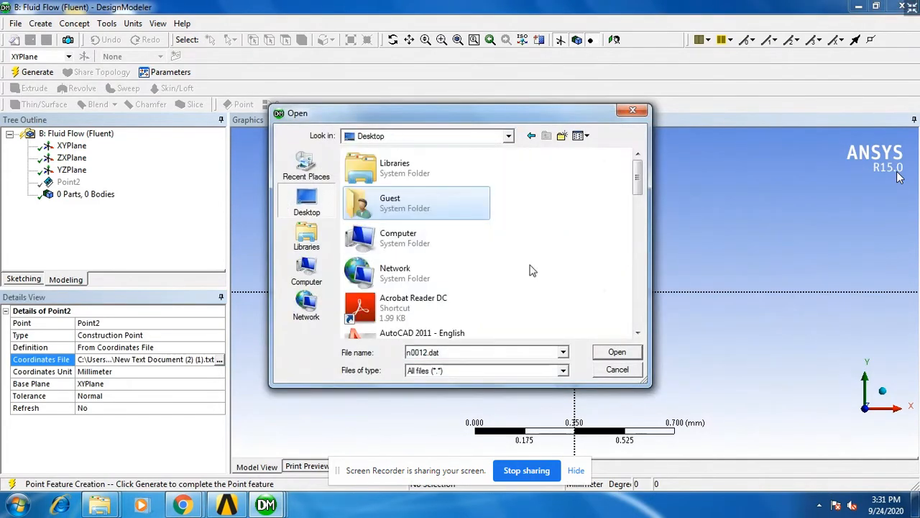
pyautogui.scroll(-10, 534, 272)
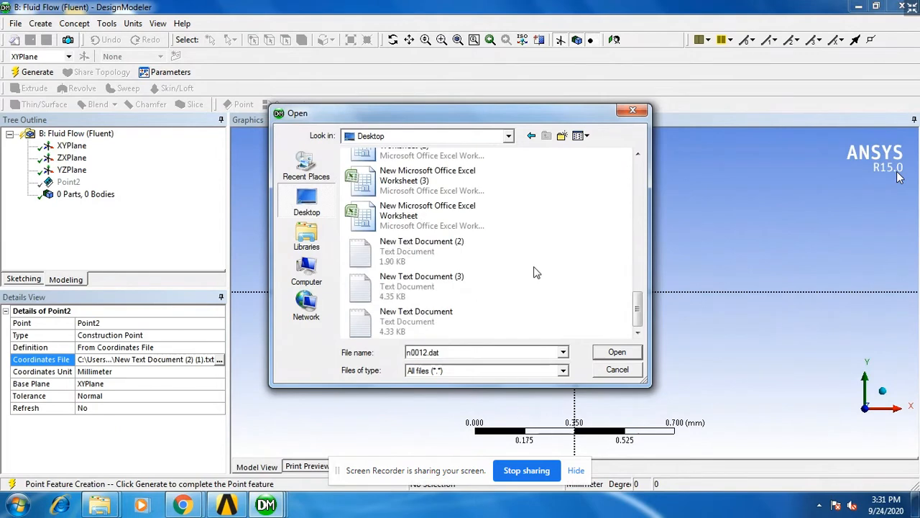
pyautogui.doubleClick(429, 283)
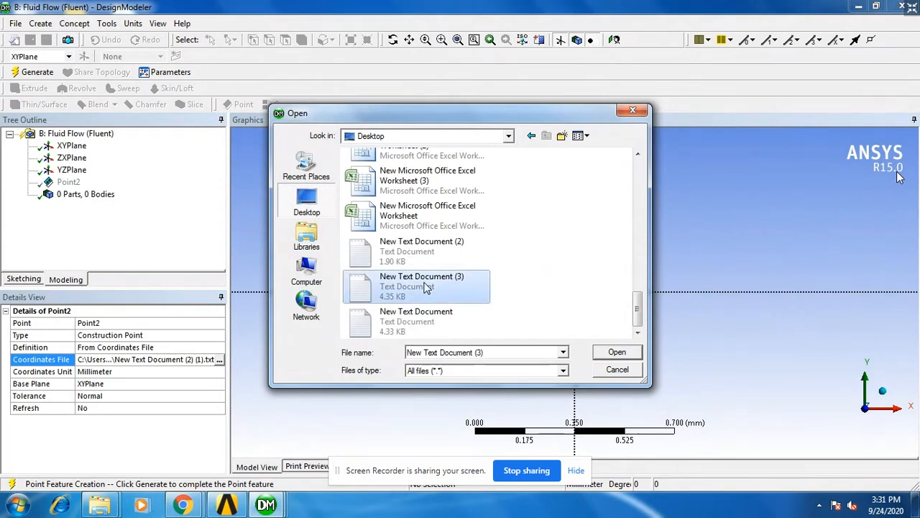
pyautogui.click(31, 72)
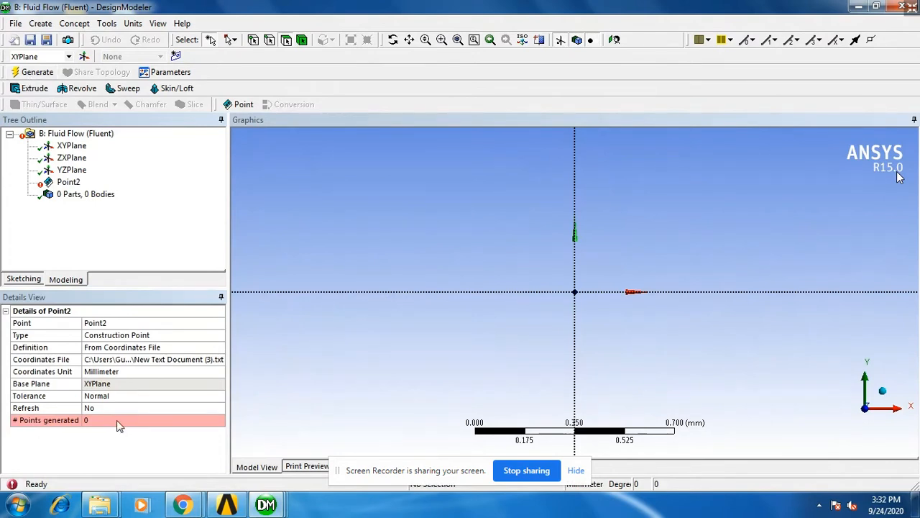
# Step: Set Point2's coordinates file to New Text Document (2) (1).txt from Downloads and regenerate the points
pyautogui.click(132, 364)
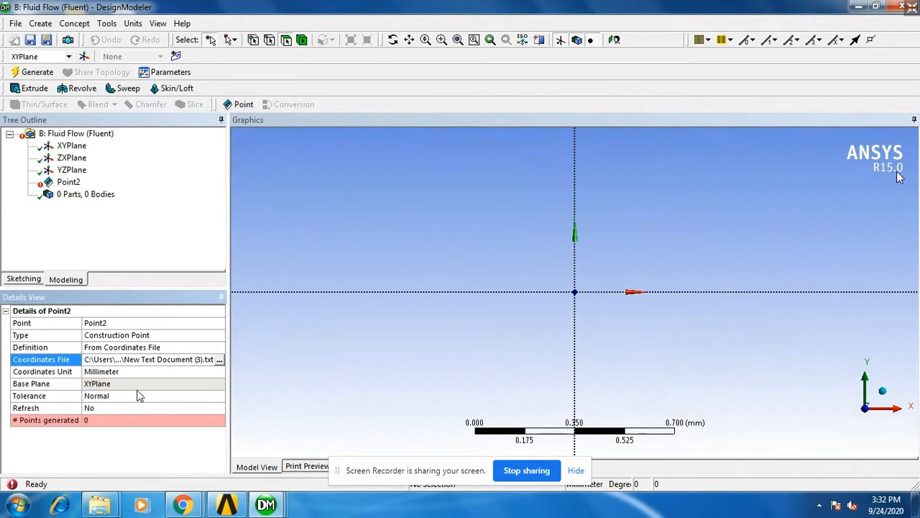
pyautogui.rightClick(79, 183)
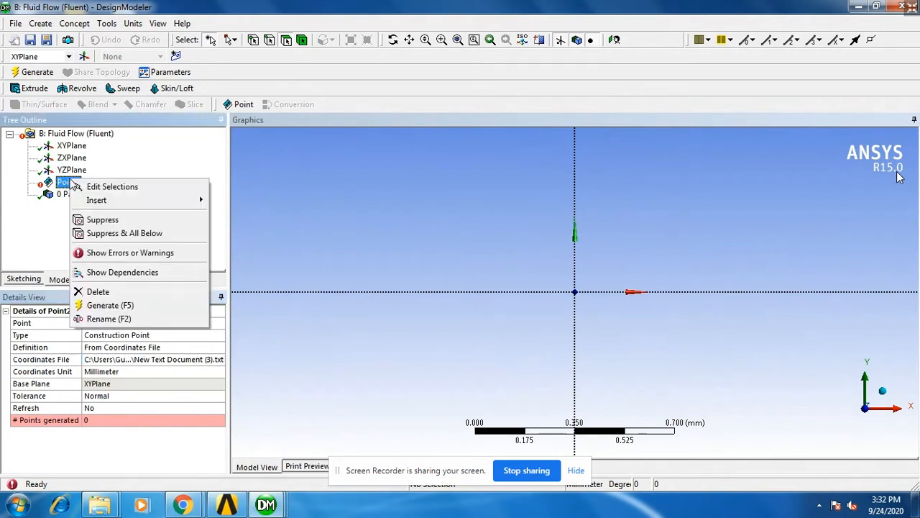
pyautogui.click(108, 187)
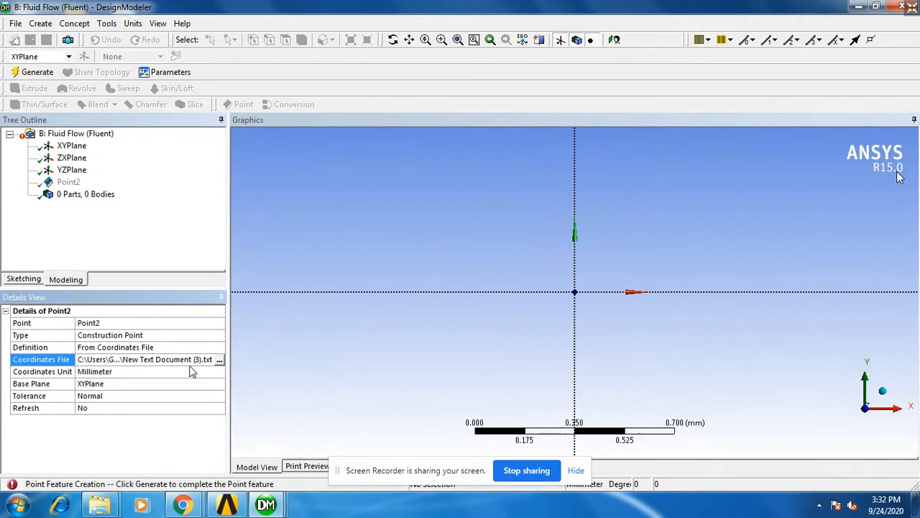
pyautogui.click(220, 361)
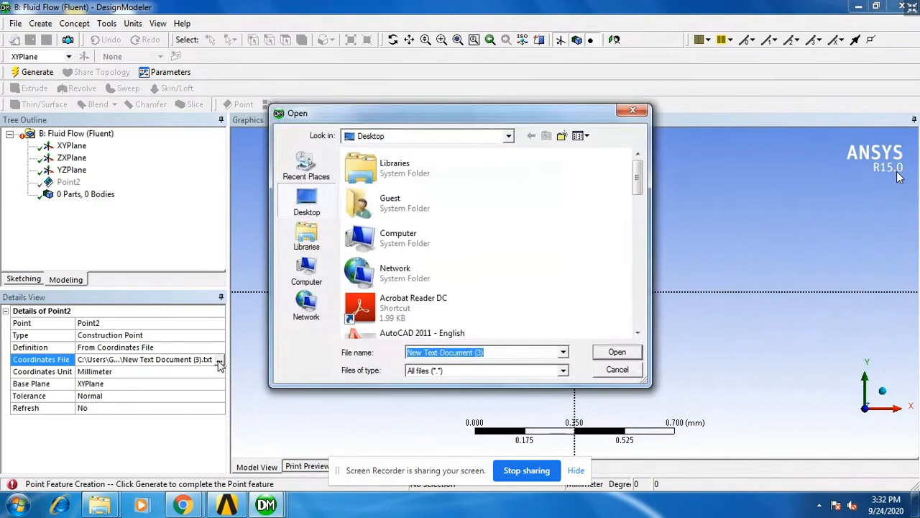
pyautogui.click(556, 285)
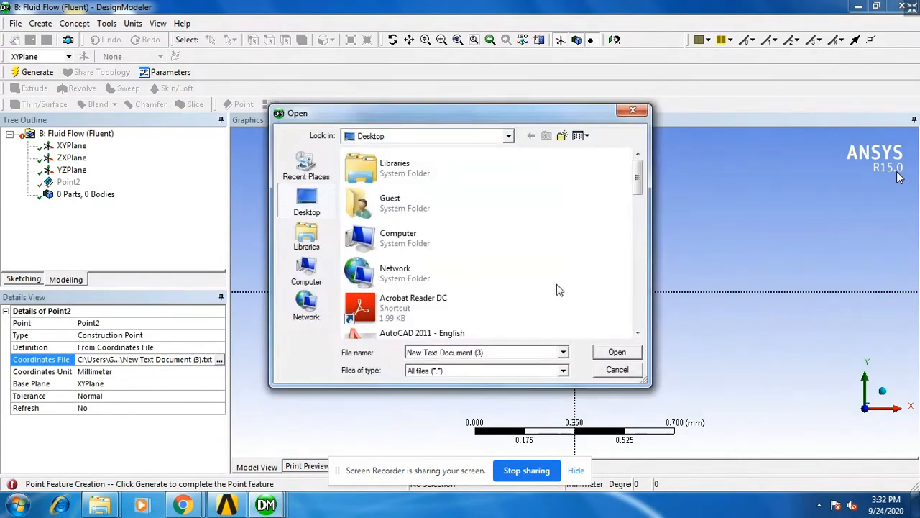
pyautogui.scroll(-10, 536, 302)
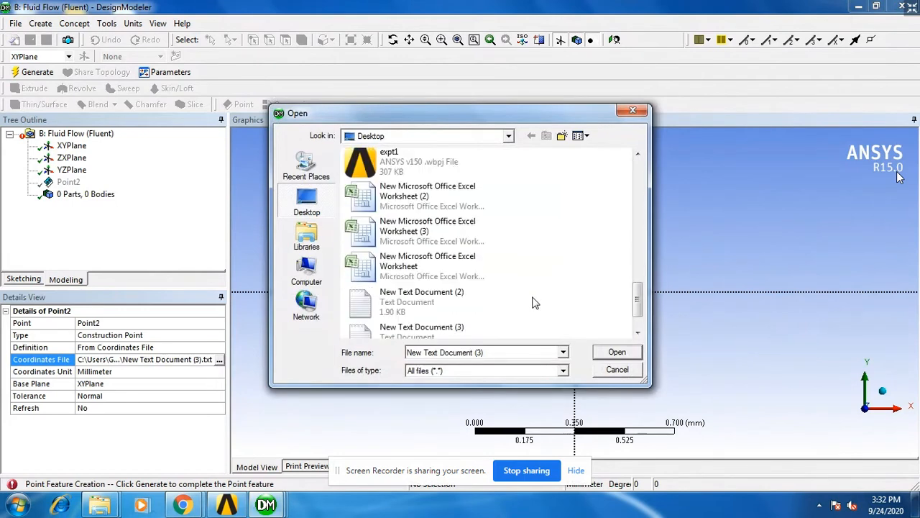
pyautogui.scroll(-1, 535, 302)
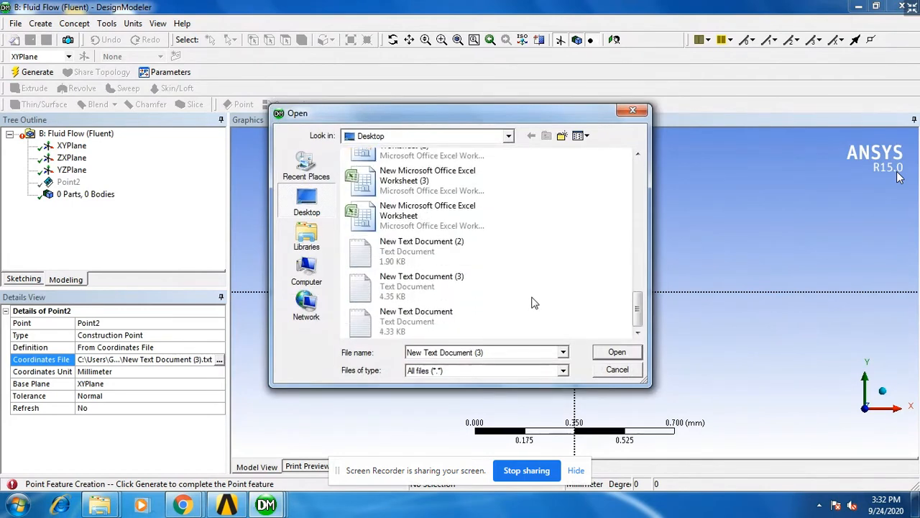
pyautogui.click(306, 167)
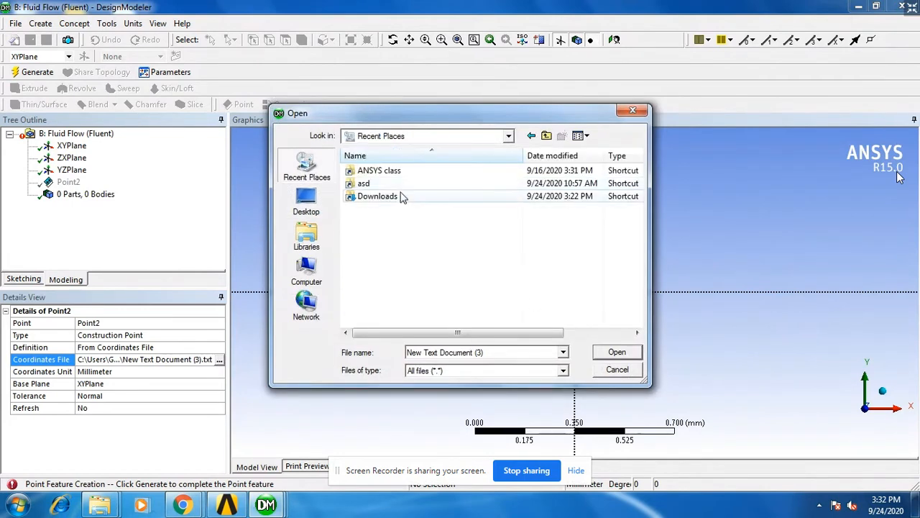
pyautogui.click(401, 197)
pyautogui.doubleClick(425, 199)
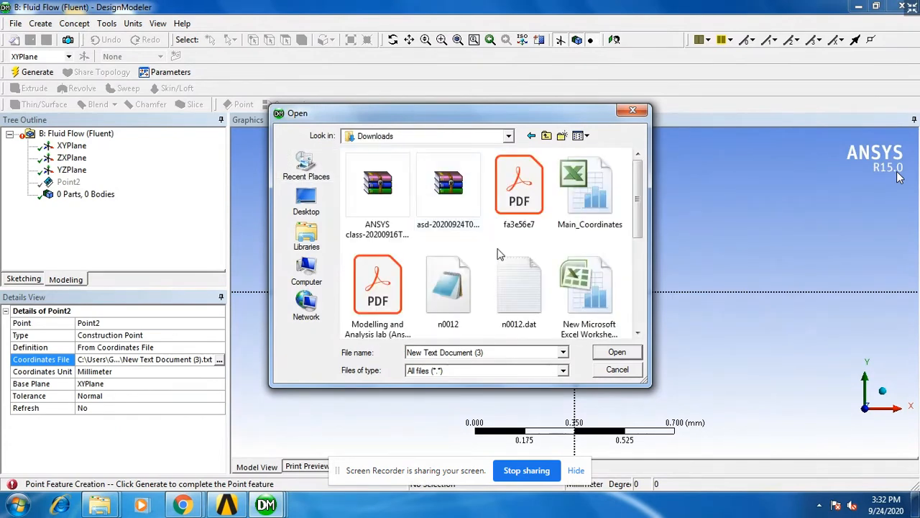
pyautogui.scroll(-3, 500, 253)
pyautogui.doubleClick(448, 183)
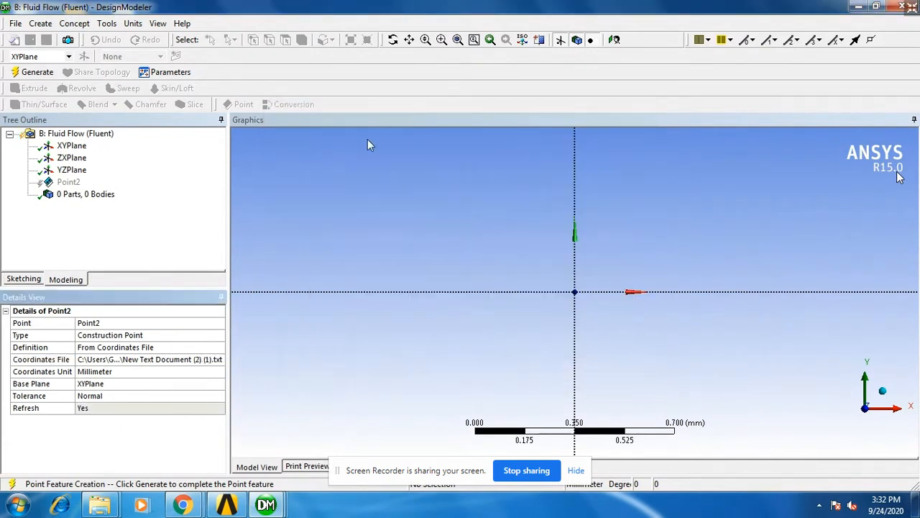
pyautogui.click(36, 73)
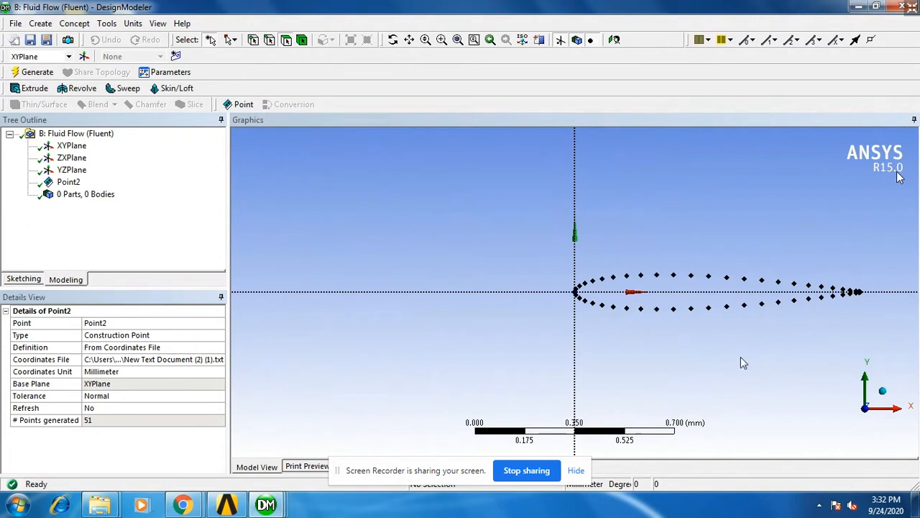
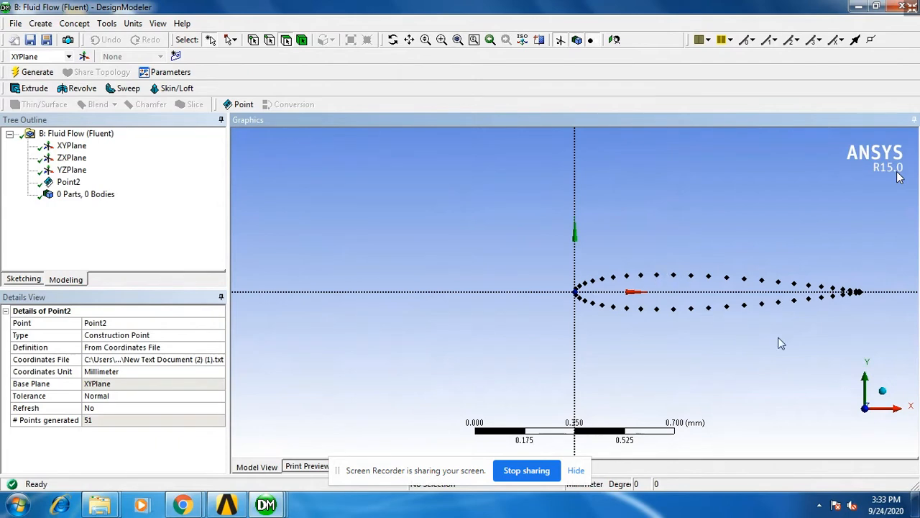
# Step: Start a Lines From Points feature and connect the origin to the first point on the airfoil's upper side
pyautogui.click(43, 24)
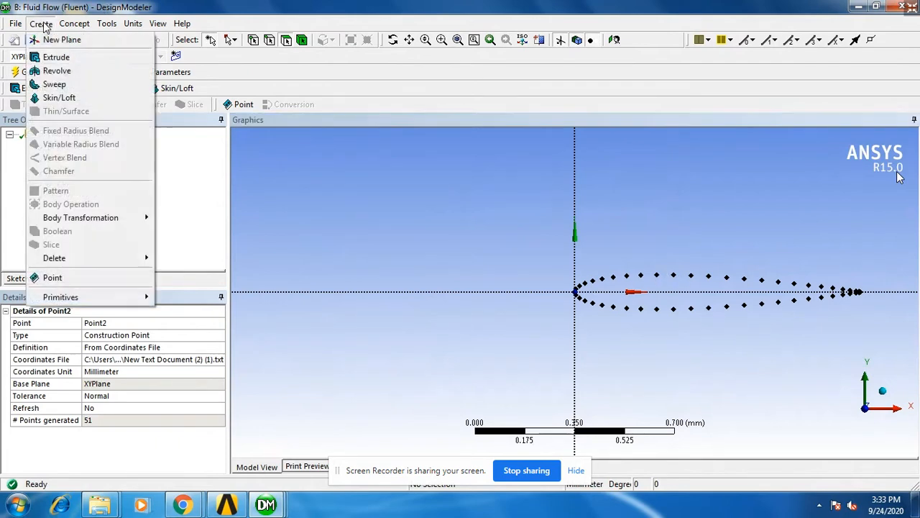
pyautogui.moveTo(72, 27)
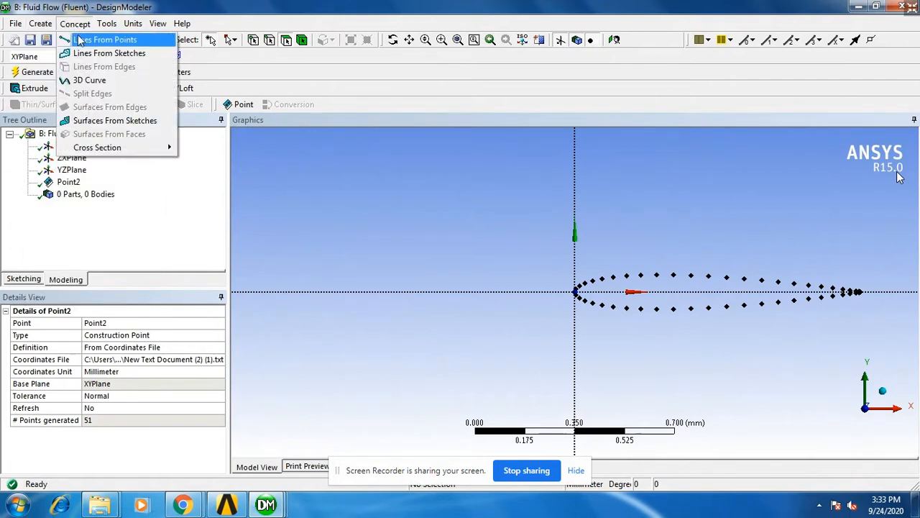
pyautogui.click(81, 41)
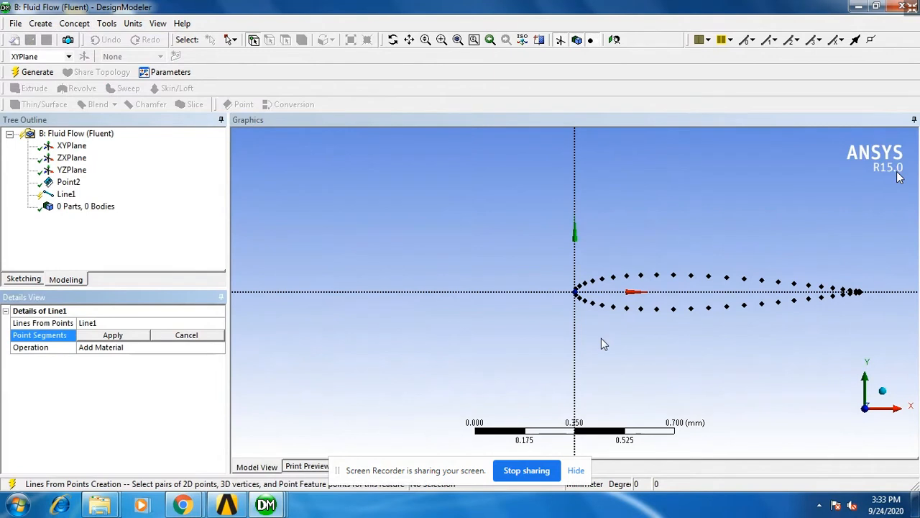
pyautogui.scroll(5, 598, 338)
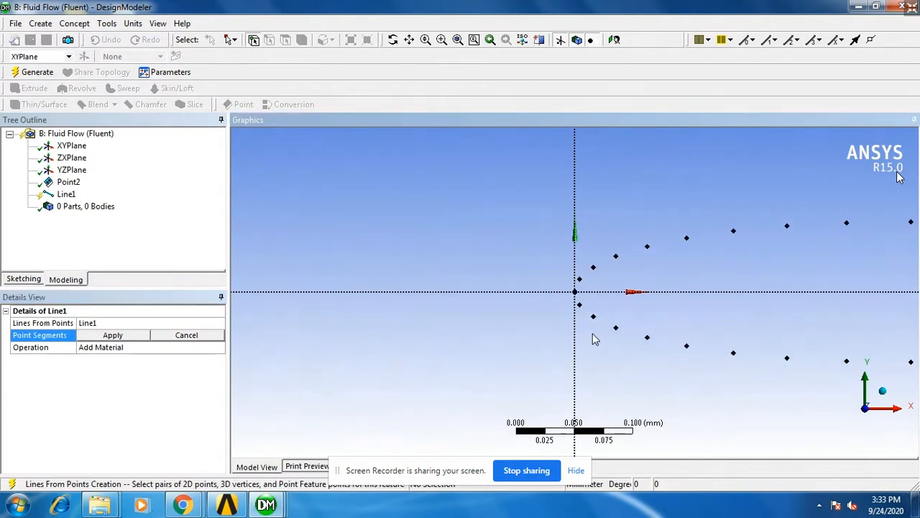
pyautogui.scroll(2, 594, 338)
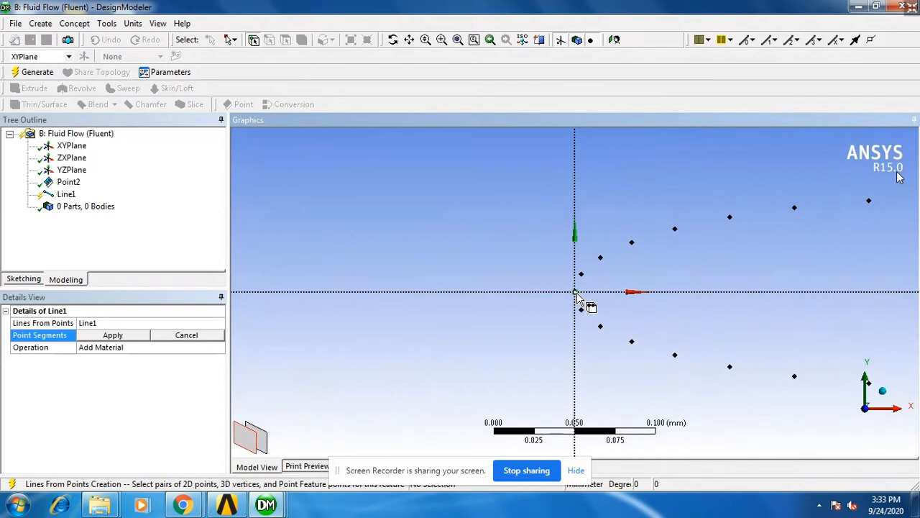
pyautogui.click(575, 292)
pyautogui.keyDown('ctrl'); pyautogui.click(581, 274); pyautogui.keyUp('ctrl')
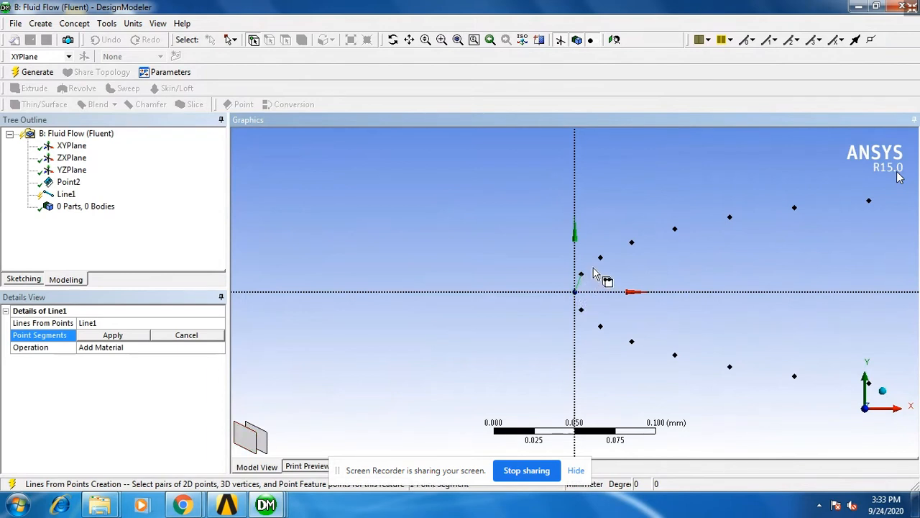
# Step: Add line segments joining the first, second and third points on the airfoil's upper side near the leading edge
pyautogui.keyDown('ctrl'); pyautogui.click(600, 259); pyautogui.keyUp('ctrl')
pyautogui.keyDown('ctrl'); pyautogui.click(580, 273); pyautogui.keyUp('ctrl')
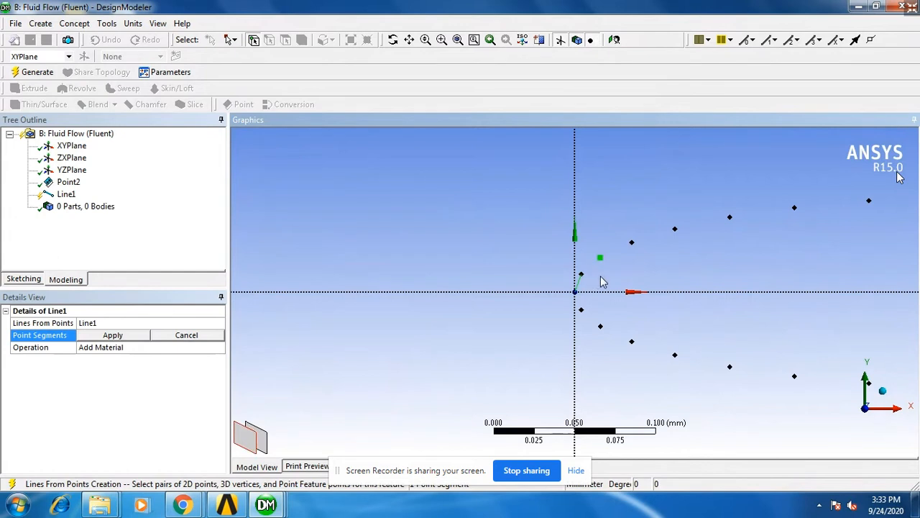
pyautogui.click(601, 277)
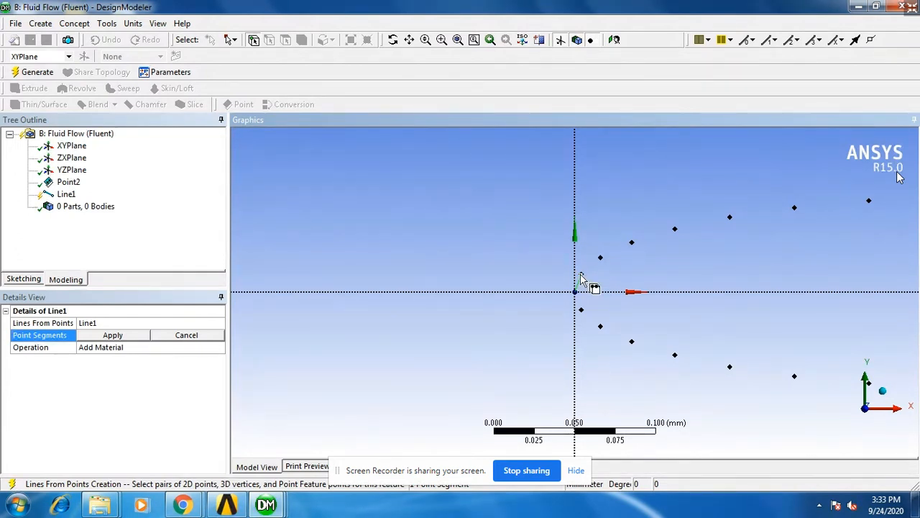
pyautogui.click(581, 276)
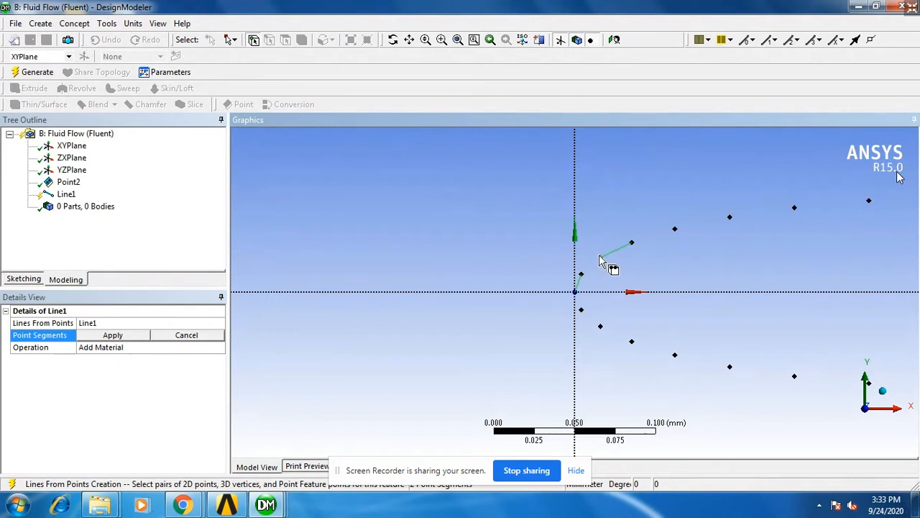
pyautogui.click(581, 274)
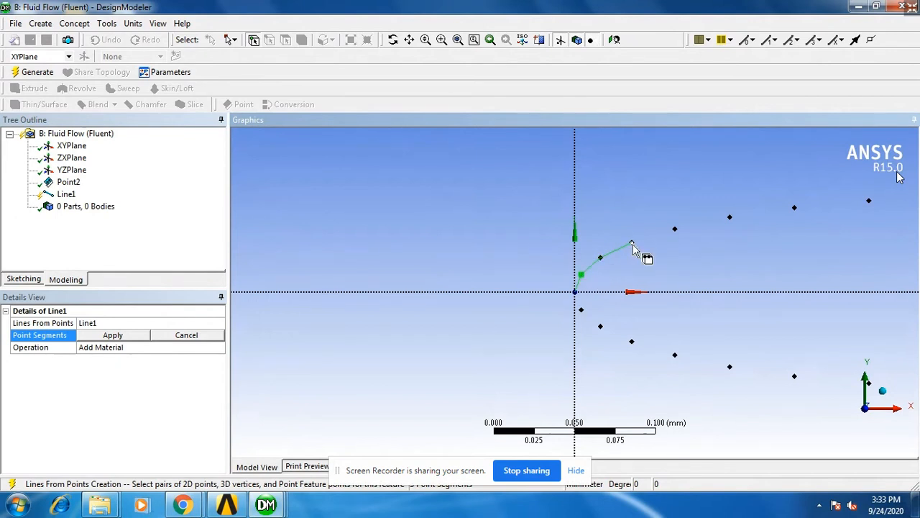
# Step: Extend the upper-side line from the third point through the fourth, fifth, sixth and seventh points
pyautogui.click(674, 230)
pyautogui.click(729, 217)
pyautogui.click(795, 209)
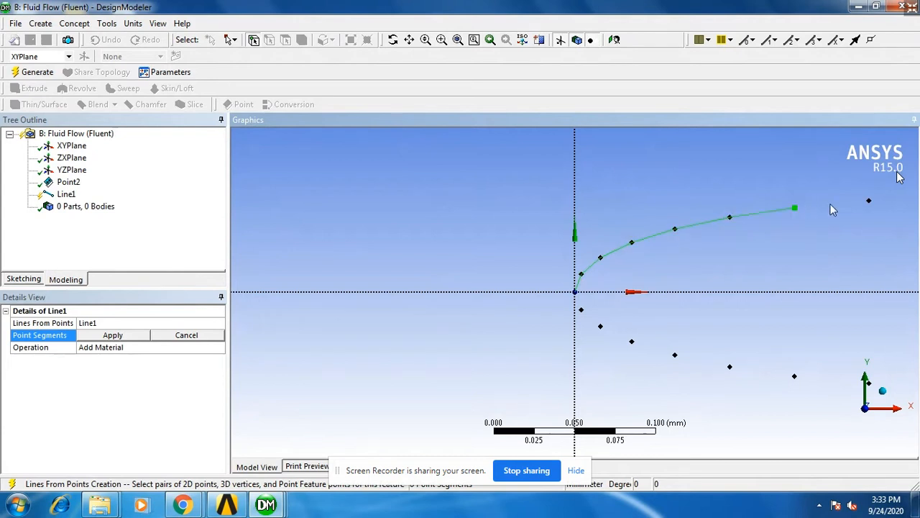
pyautogui.click(868, 201)
pyautogui.scroll(-3, 884, 230)
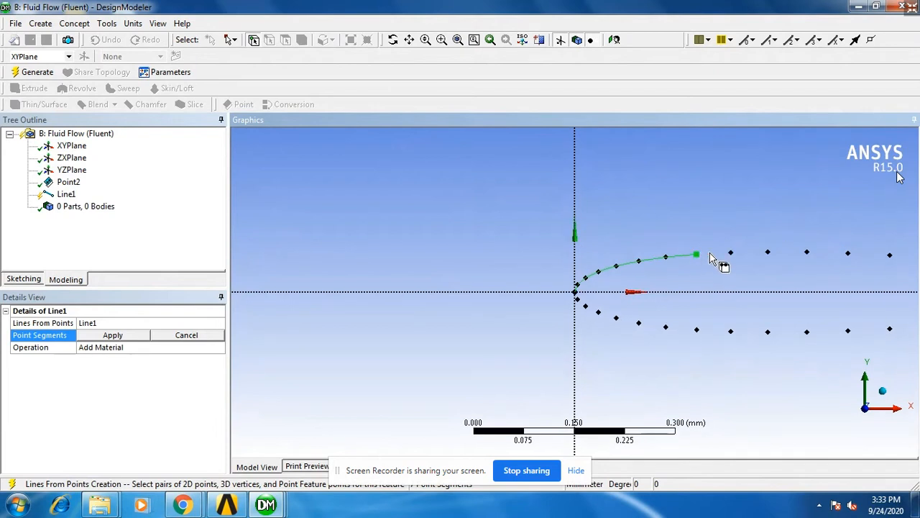
# Step: Continue the upper-side line point by point from the eighth through the fourteenth point along the airfoil's mid-chord
pyautogui.click(730, 252)
pyautogui.click(768, 252)
pyautogui.click(807, 252)
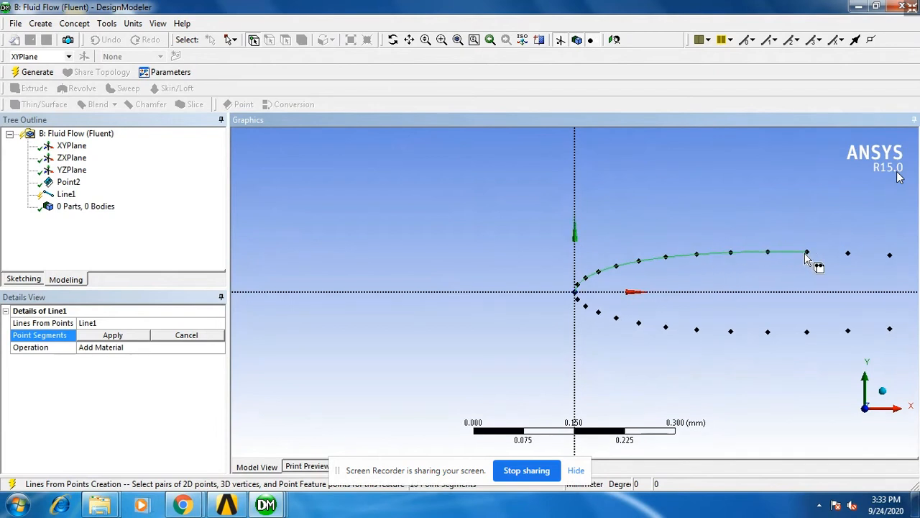
pyautogui.click(847, 253)
pyautogui.scroll(-3, 895, 262)
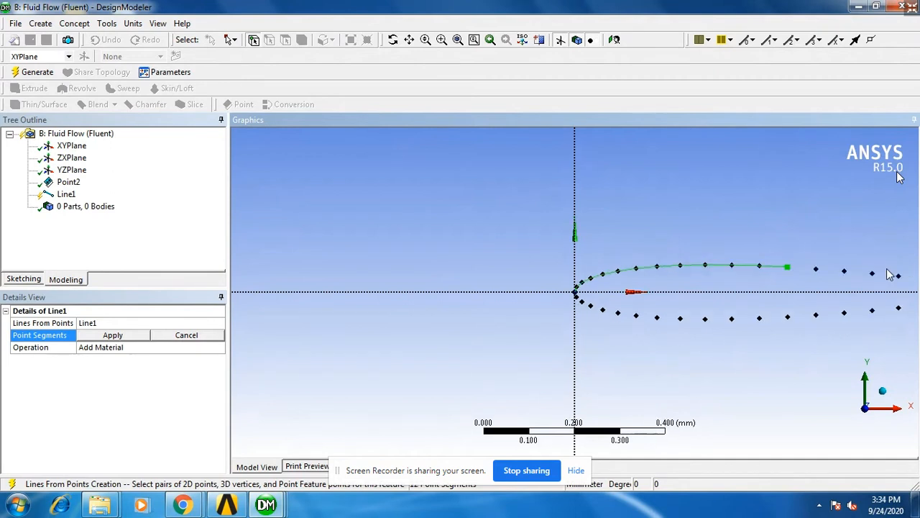
pyautogui.click(773, 273)
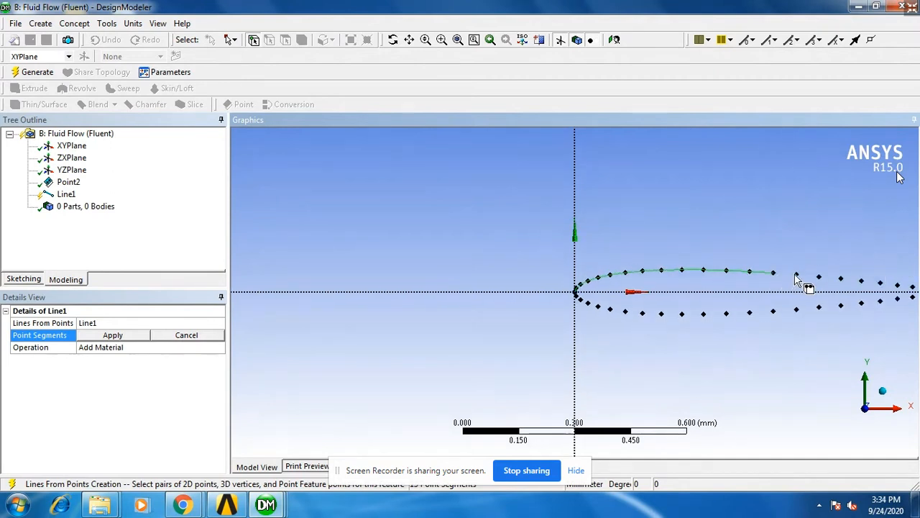
pyautogui.click(797, 274)
pyautogui.click(819, 277)
pyautogui.click(818, 277)
pyautogui.doubleClick(797, 276)
pyautogui.doubleClick(776, 275)
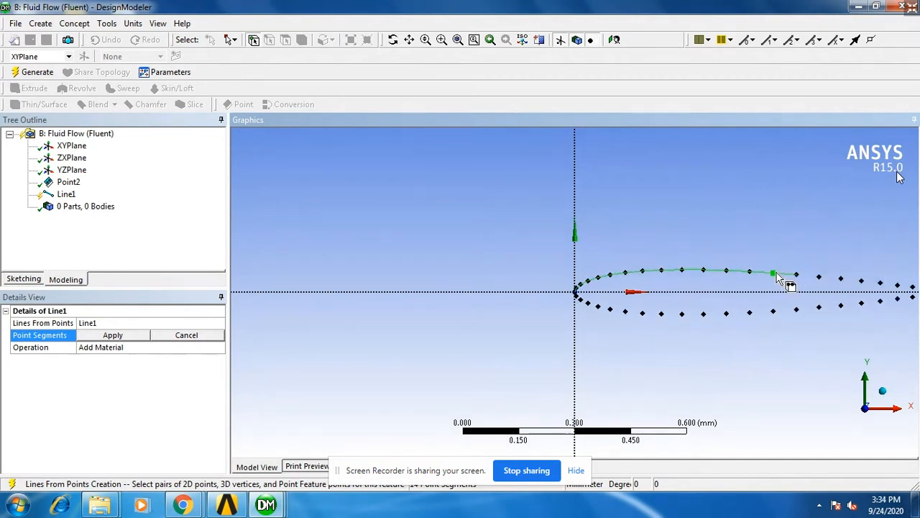
# Step: Add the segments joining the fifteenth through twentieth points on the airfoil's upper side
pyautogui.click(819, 276)
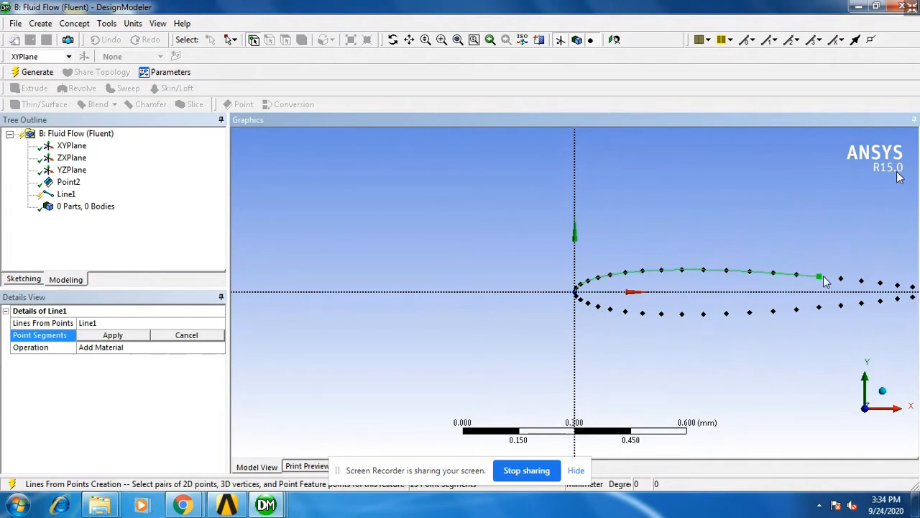
pyautogui.click(861, 280)
pyautogui.click(880, 284)
pyautogui.click(897, 286)
pyautogui.click(913, 287)
pyautogui.scroll(-3, 898, 303)
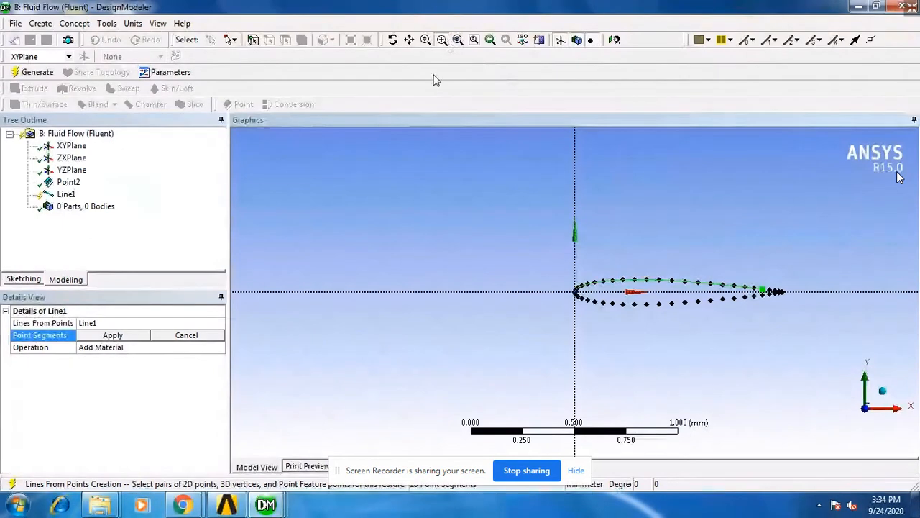
# Step: Join the remaining upper-side points near the trailing edge, ending the line at the tip point on the X axis
pyautogui.moveTo(754, 273); pyautogui.dragTo(801, 308, button='right')
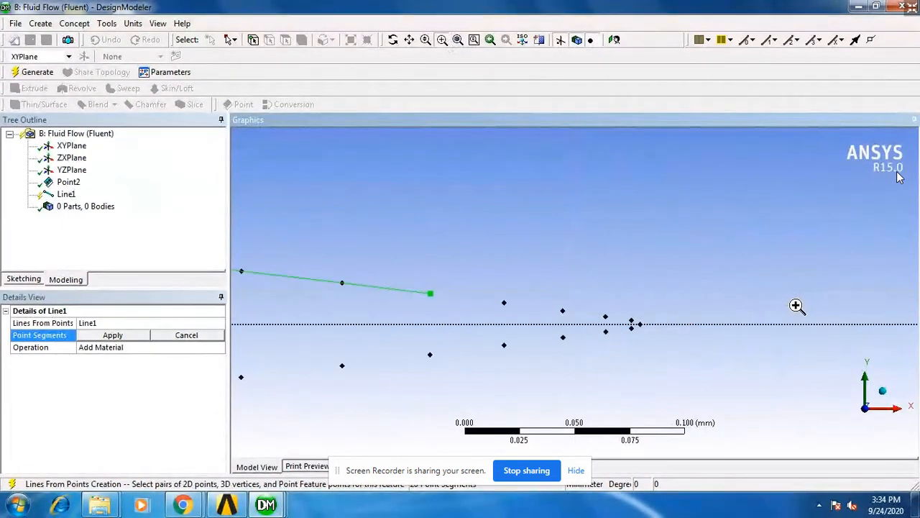
pyautogui.click(441, 42)
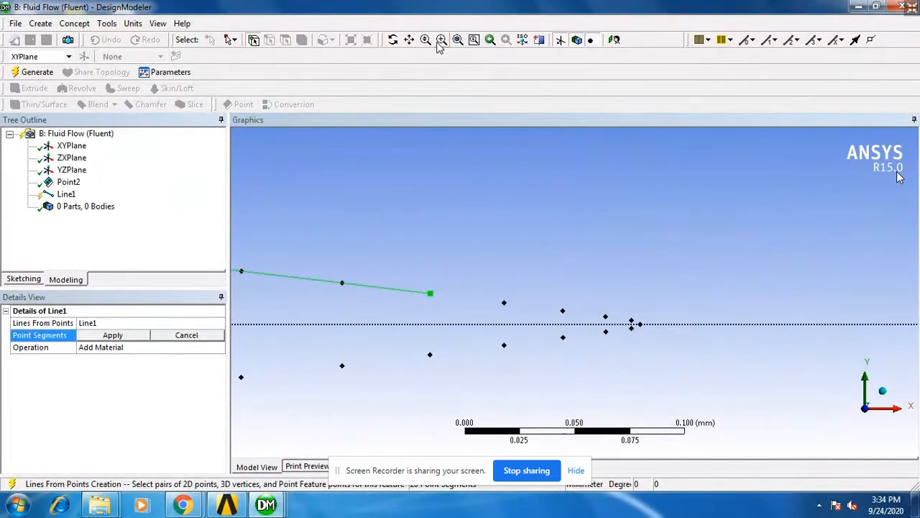
pyautogui.click(431, 307)
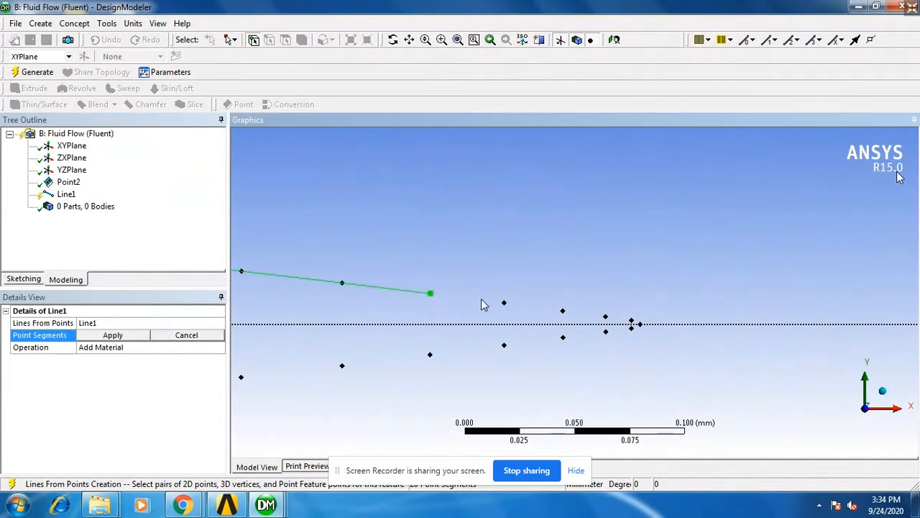
pyautogui.click(504, 302)
pyautogui.click(563, 311)
pyautogui.click(605, 317)
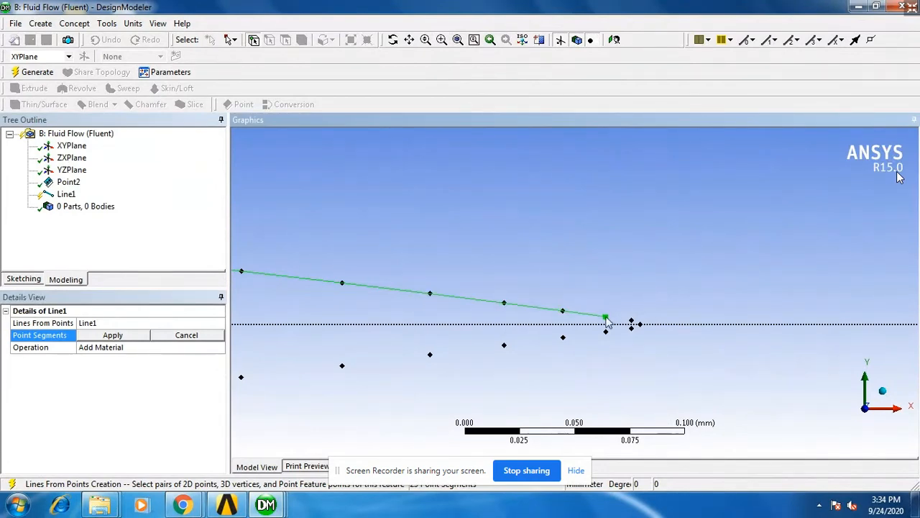
pyautogui.click(631, 320)
pyautogui.click(640, 324)
pyautogui.click(606, 331)
pyautogui.click(564, 337)
pyautogui.click(505, 345)
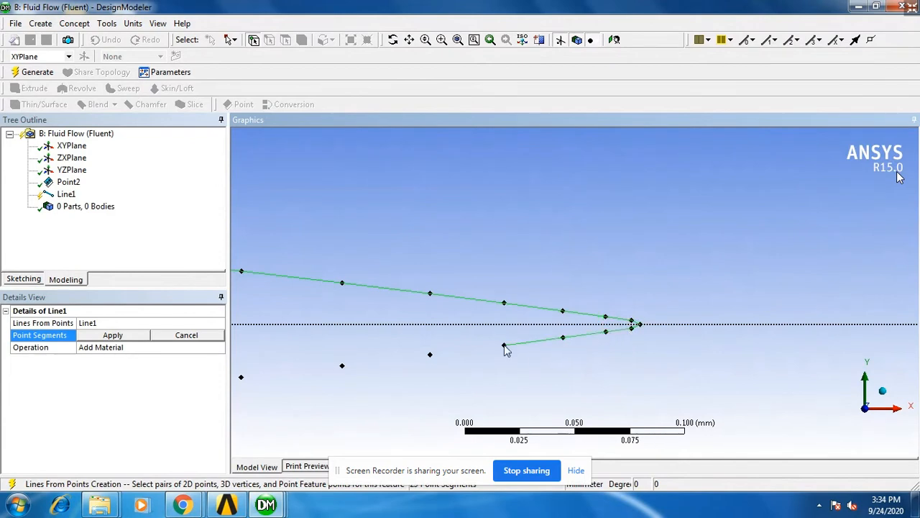
pyautogui.click(430, 355)
pyautogui.click(504, 345)
pyautogui.click(564, 337)
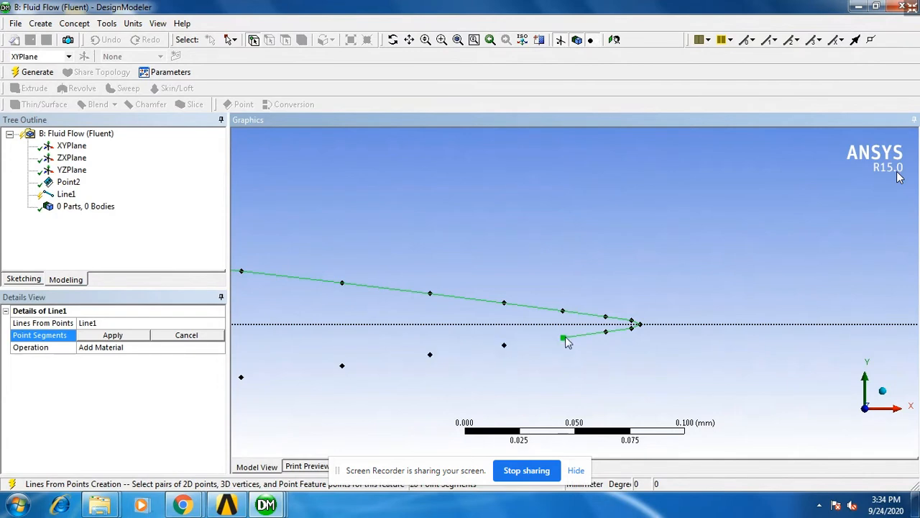
pyautogui.click(606, 332)
pyautogui.click(631, 328)
pyautogui.click(639, 324)
# Step: Apply the upper-side point segments, generate the line feature and highlight the resulting line body
pyautogui.click(105, 335)
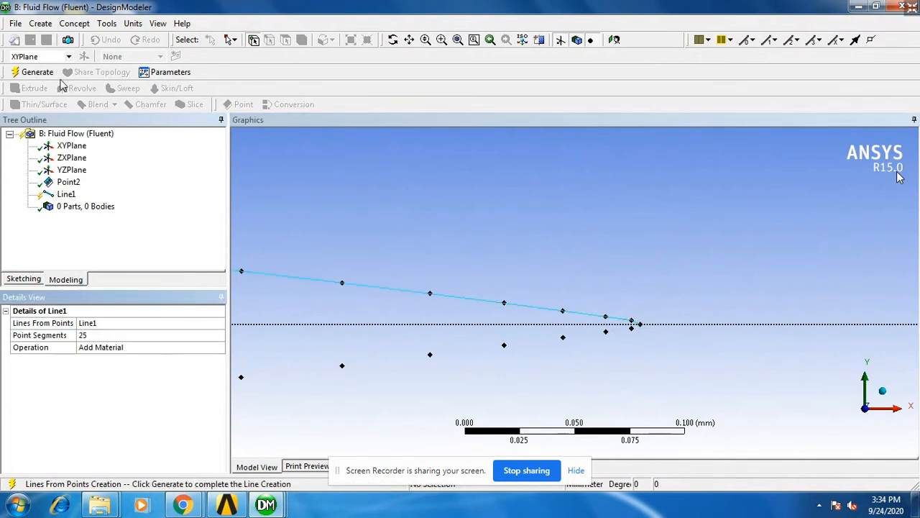
pyautogui.click(35, 72)
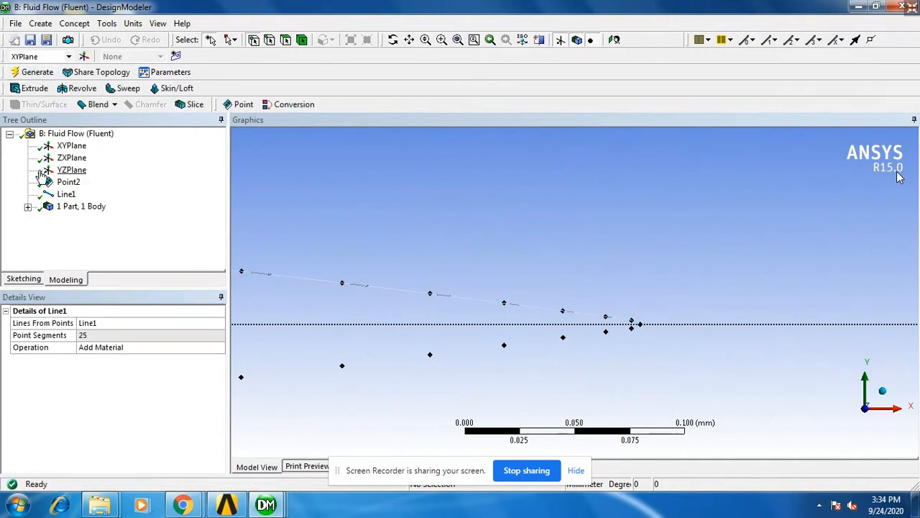
pyautogui.click(27, 206)
pyautogui.click(87, 218)
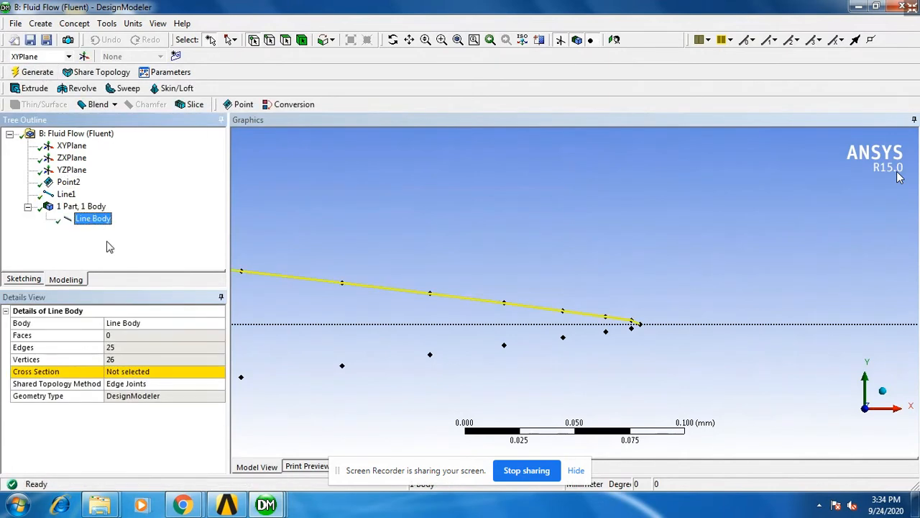
pyautogui.click(559, 384)
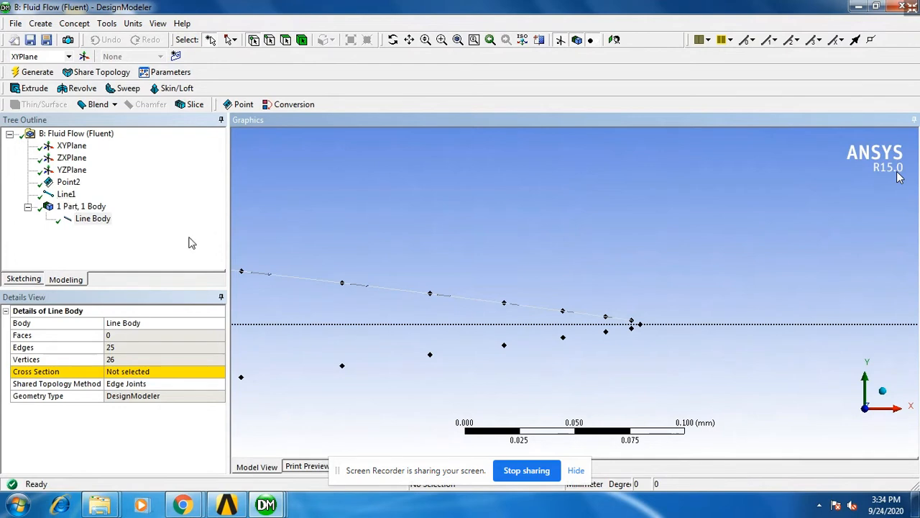
# Step: Start a second Lines From Points feature and connect the origin to the first point on the airfoil's lower side
pyautogui.scroll(-10, 312, 318)
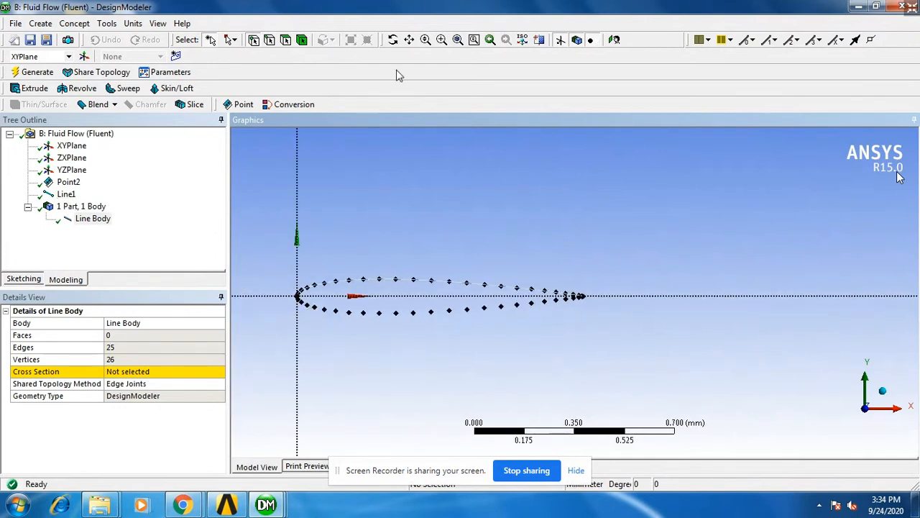
pyautogui.click(441, 39)
pyautogui.moveTo(279, 277); pyautogui.dragTo(338, 325)
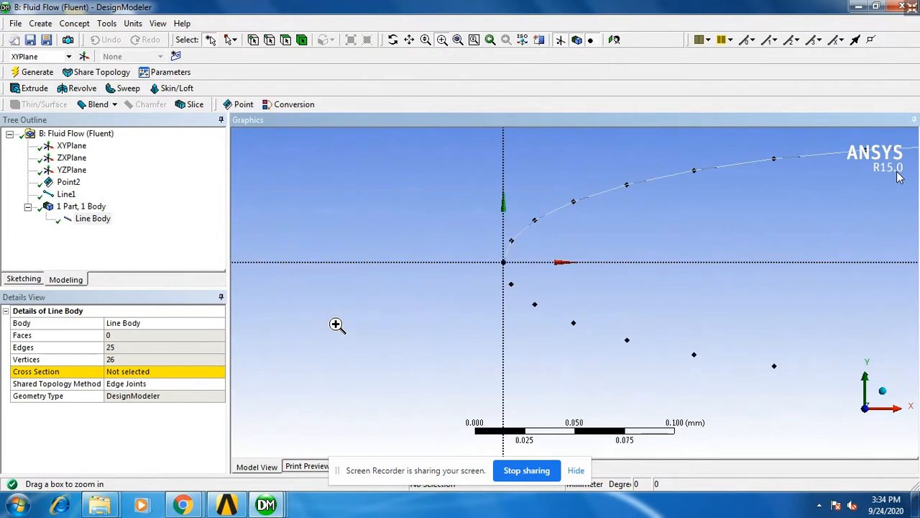
pyautogui.click(443, 41)
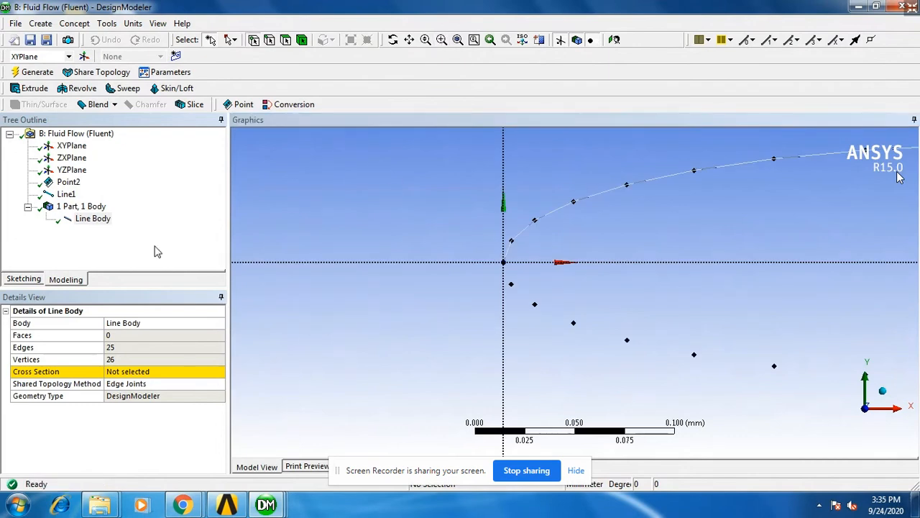
pyautogui.click(74, 23)
pyautogui.click(90, 37)
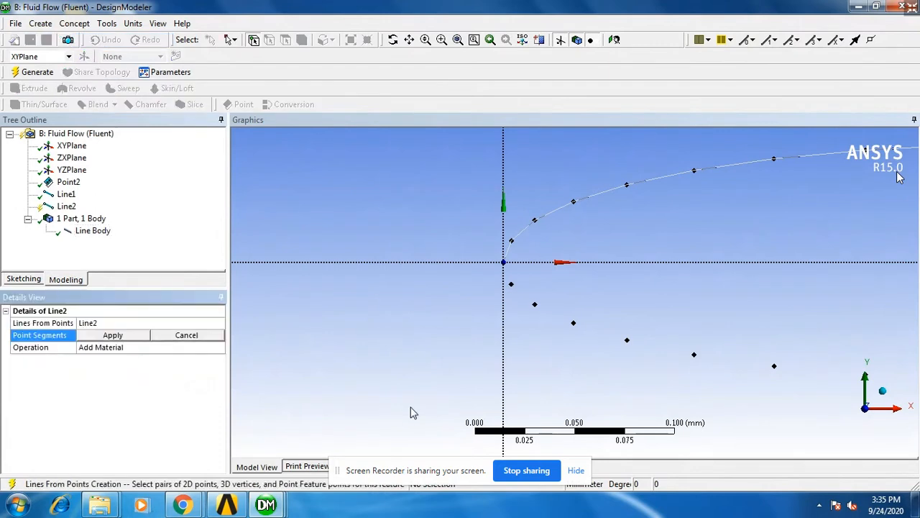
pyautogui.click(503, 261)
pyautogui.keyDown('ctrl'); pyautogui.click(511, 284); pyautogui.keyUp('ctrl')
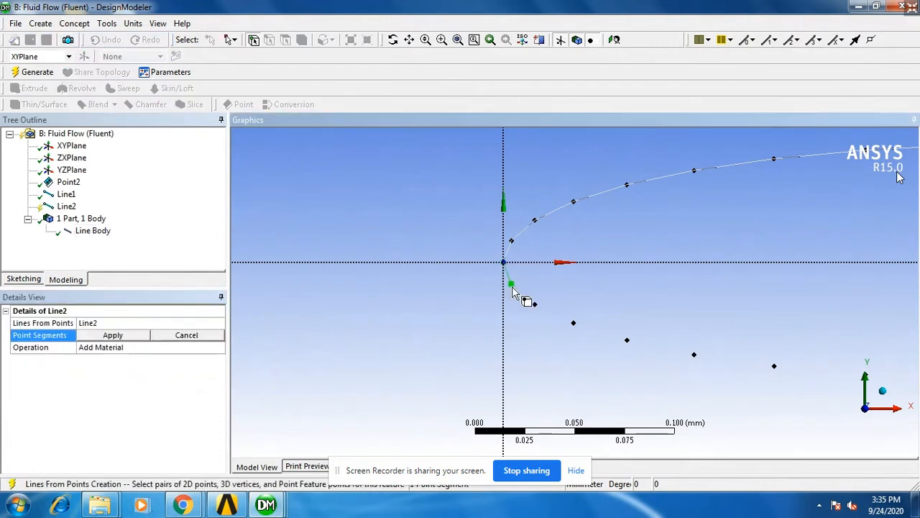
# Step: Extend the lower-side line through the second to sixth points near the leading edge
pyautogui.keyDown('ctrl'); pyautogui.click(534, 304); pyautogui.keyUp('ctrl')
pyautogui.keyDown('ctrl'); pyautogui.click(573, 323); pyautogui.keyUp('ctrl')
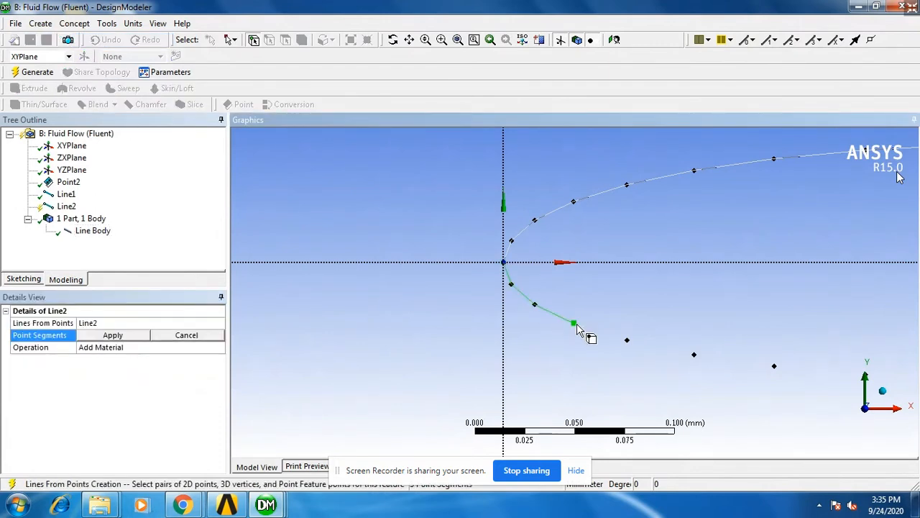
pyautogui.keyDown('ctrl'); pyautogui.click(627, 340); pyautogui.keyUp('ctrl')
pyautogui.keyDown('ctrl'); pyautogui.click(694, 354); pyautogui.keyUp('ctrl')
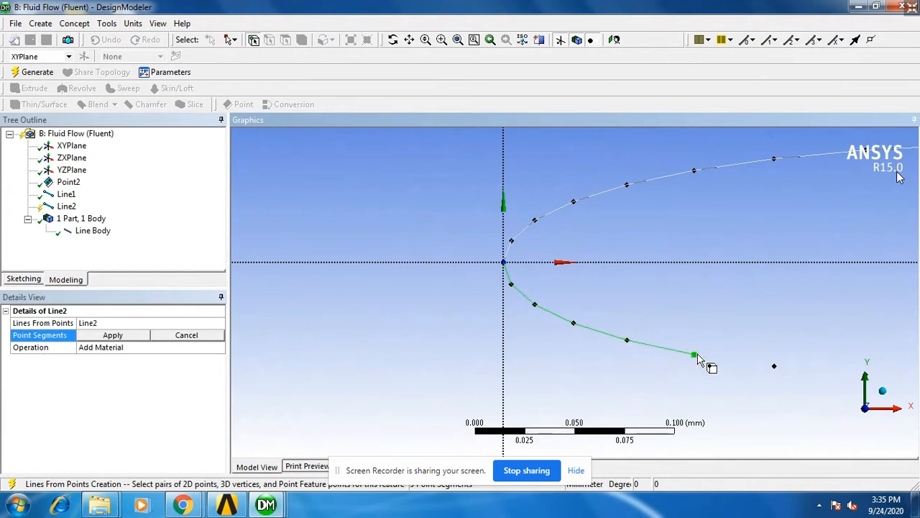
pyautogui.scroll(-3, 776, 381)
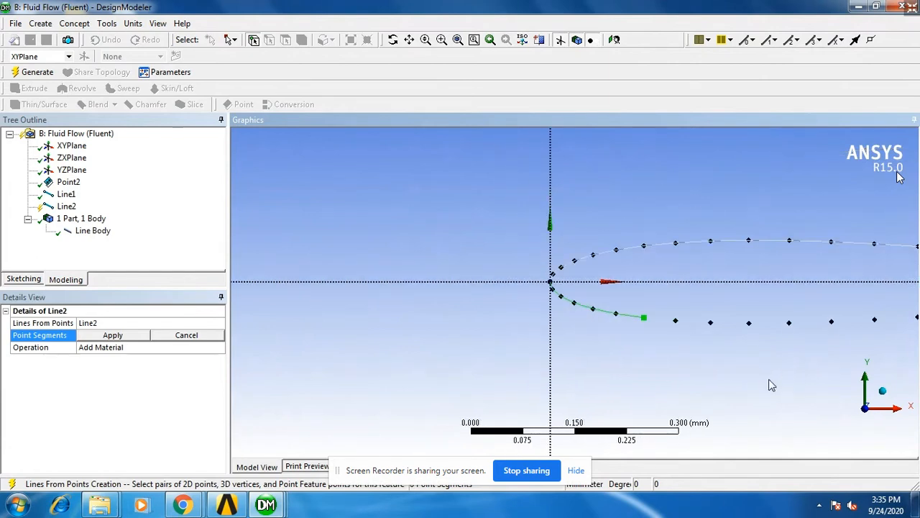
# Step: Continue the lower-side line through the seventh to twelfth points along the airfoil's mid-chord
pyautogui.scroll(-2, 771, 385)
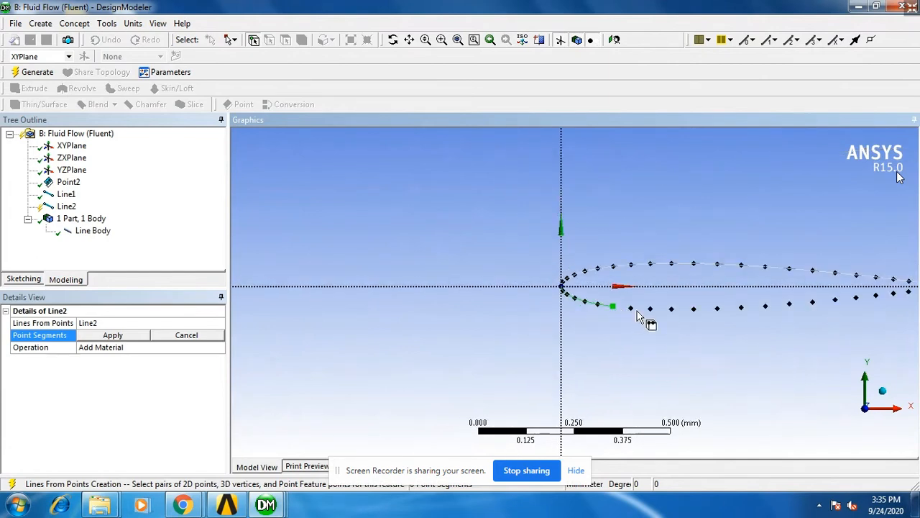
pyautogui.keyDown('ctrl'); pyautogui.click(633, 311); pyautogui.keyUp('ctrl')
pyautogui.keyDown('ctrl'); pyautogui.click(656, 312); pyautogui.keyUp('ctrl')
pyautogui.keyDown('ctrl'); pyautogui.click(676, 314); pyautogui.keyUp('ctrl')
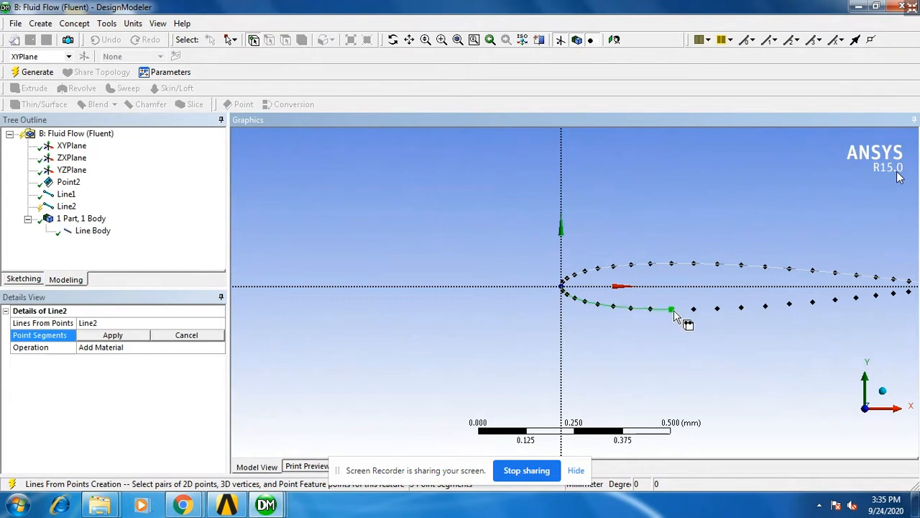
pyautogui.keyDown('ctrl'); pyautogui.click(699, 314); pyautogui.keyUp('ctrl')
pyautogui.keyDown('ctrl'); pyautogui.click(722, 314); pyautogui.keyUp('ctrl')
pyautogui.keyDown('ctrl'); pyautogui.click(744, 312); pyautogui.keyUp('ctrl')
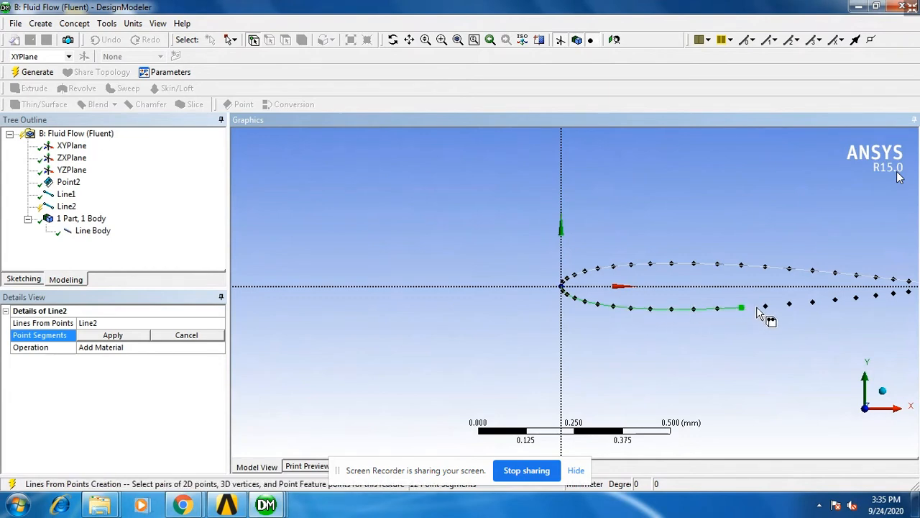
# Step: Add the segments joining the thirteenth through nineteenth points on the airfoil's lower side
pyautogui.keyDown('ctrl'); pyautogui.click(767, 310); pyautogui.keyUp('ctrl')
pyautogui.keyDown('ctrl'); pyautogui.click(788, 306); pyautogui.keyUp('ctrl')
pyautogui.keyDown('ctrl'); pyautogui.click(813, 304); pyautogui.keyUp('ctrl')
pyautogui.keyDown('ctrl'); pyautogui.click(835, 300); pyautogui.keyUp('ctrl')
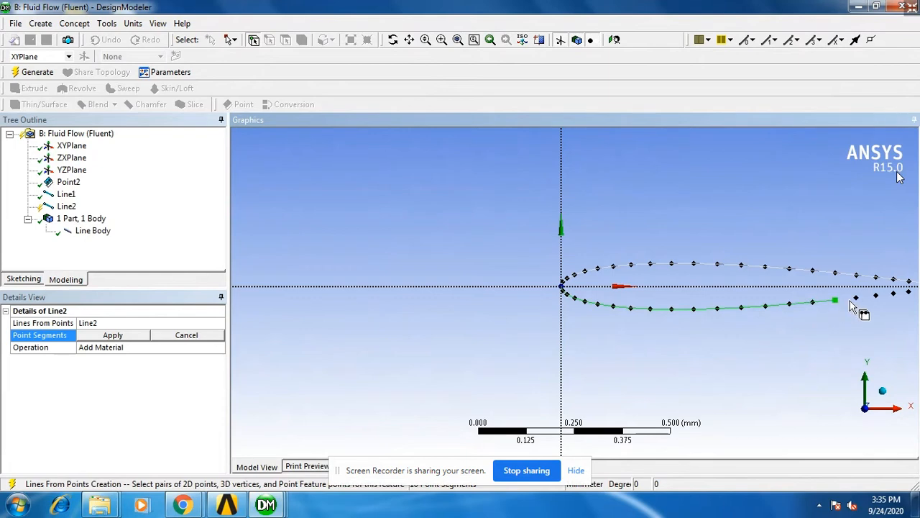
pyautogui.keyDown('ctrl'); pyautogui.click(857, 299); pyautogui.keyUp('ctrl')
pyautogui.keyDown('ctrl'); pyautogui.click(877, 297); pyautogui.keyUp('ctrl')
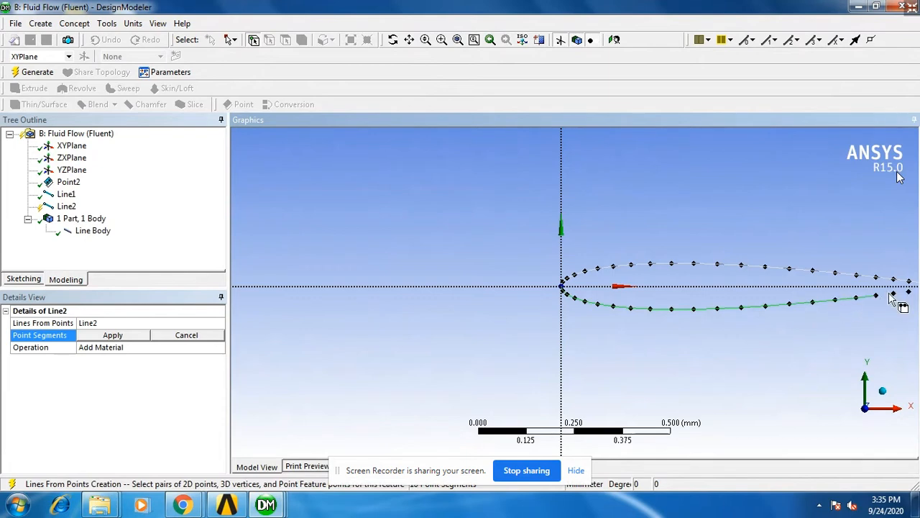
pyautogui.keyDown('ctrl'); pyautogui.click(892, 298); pyautogui.keyUp('ctrl')
# Step: Complete the lower-side line from the nineteenth point through the remaining points to the airfoil's trailing edge
pyautogui.scroll(-2, 880, 307)
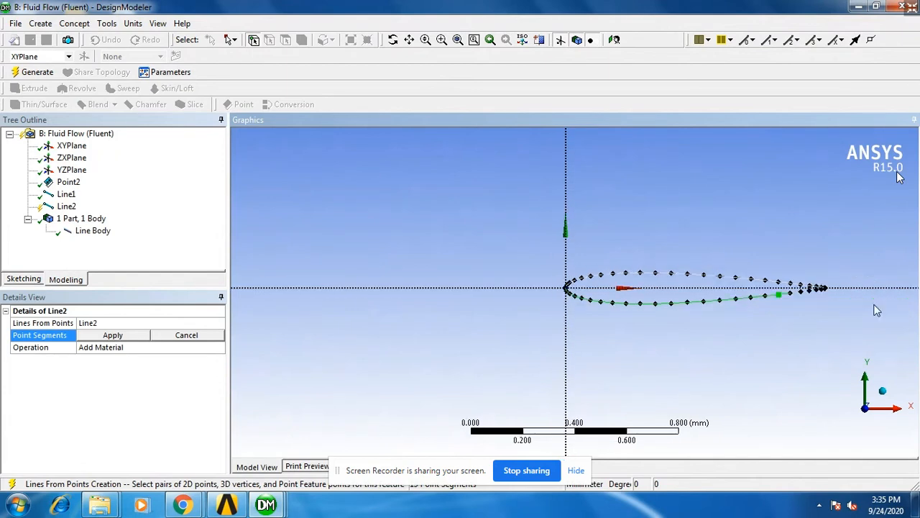
pyautogui.click(441, 40)
pyautogui.moveTo(764, 266); pyautogui.dragTo(838, 302)
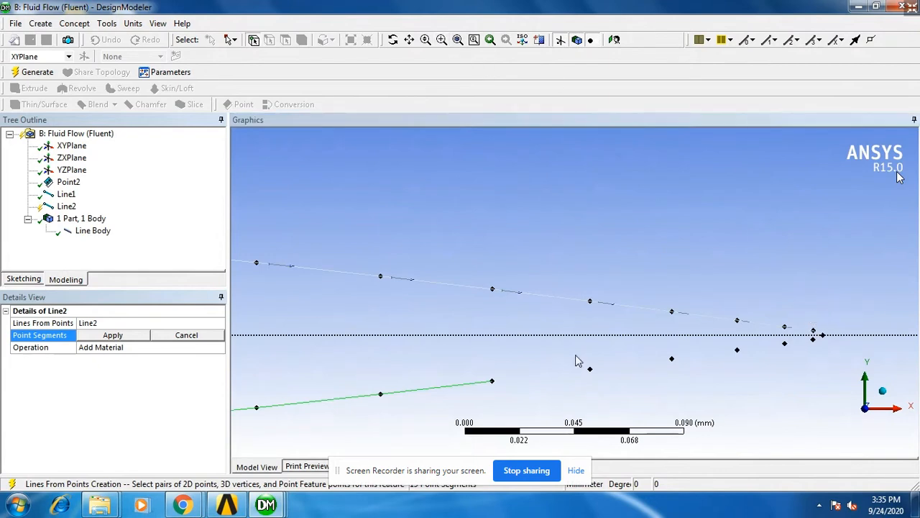
pyautogui.click(492, 382)
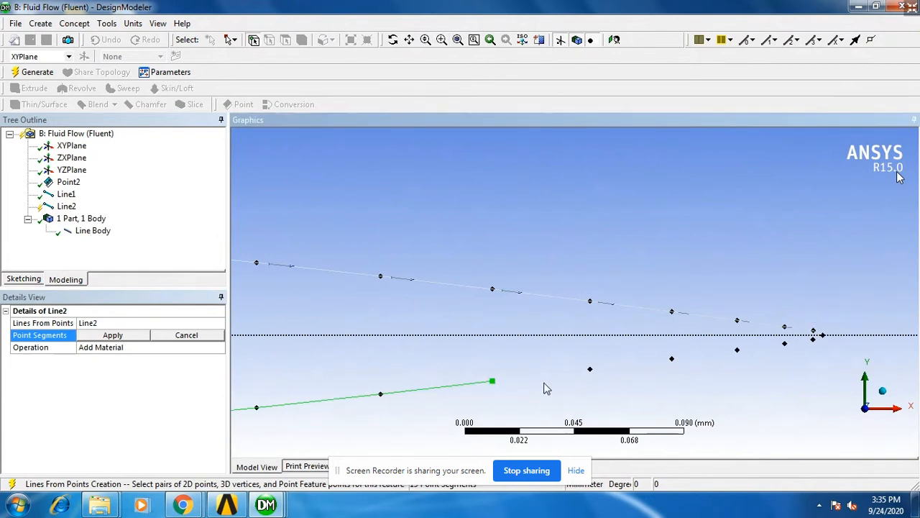
pyautogui.click(590, 370)
pyautogui.click(670, 359)
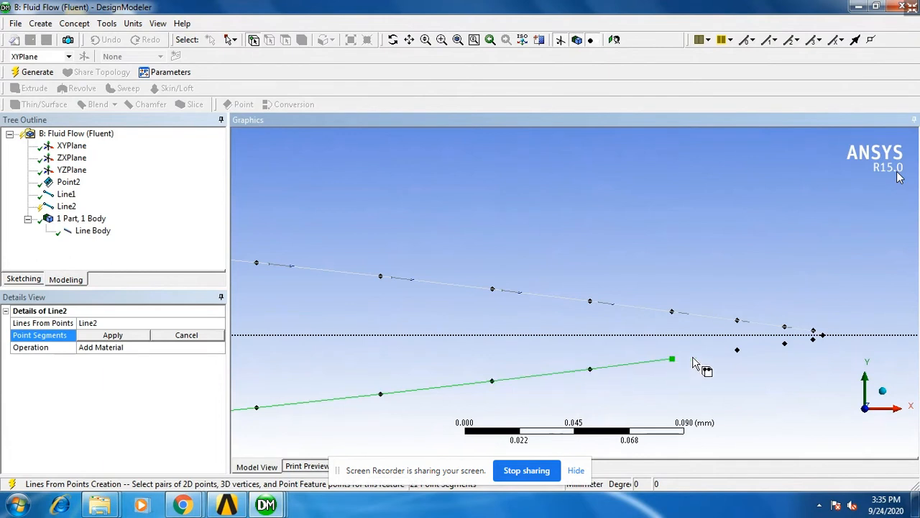
pyautogui.click(737, 351)
pyautogui.click(784, 344)
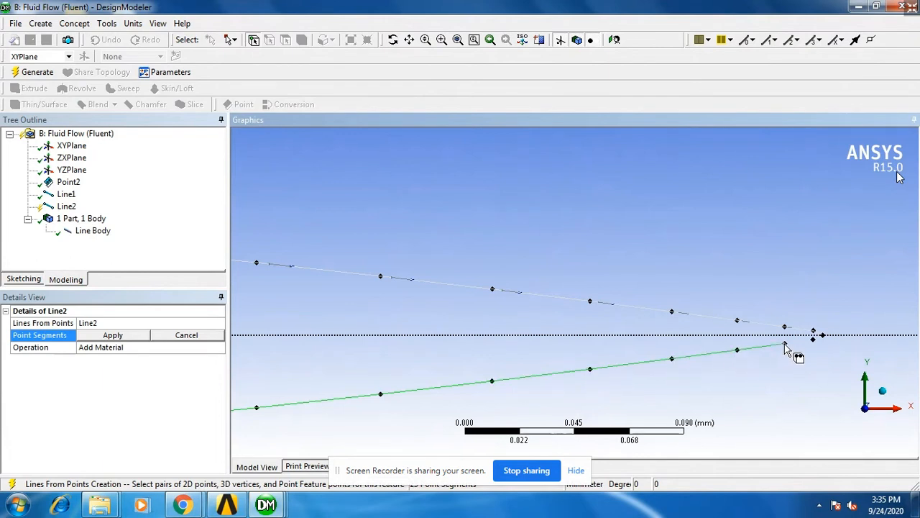
pyautogui.click(823, 336)
# Step: Generate the lower-side line and check the line body and both Lines From Points features
pyautogui.click(37, 72)
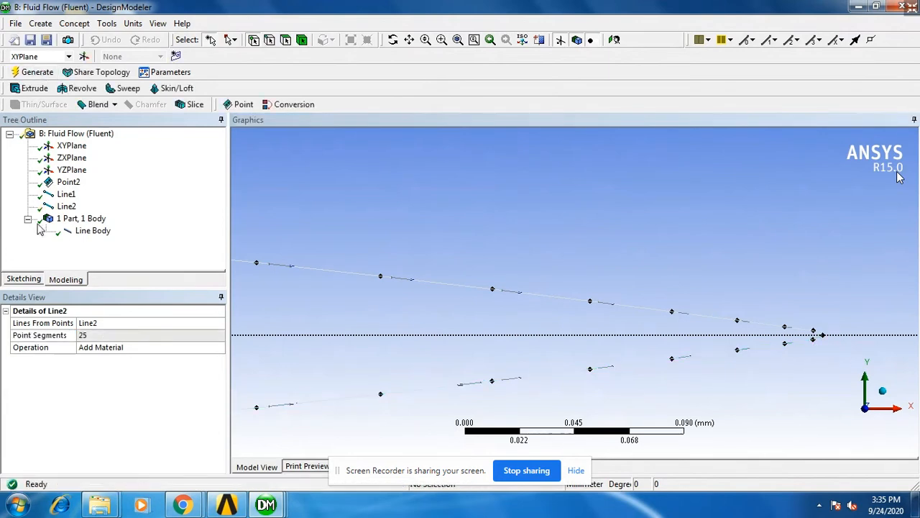
pyautogui.click(92, 231)
pyautogui.click(67, 194)
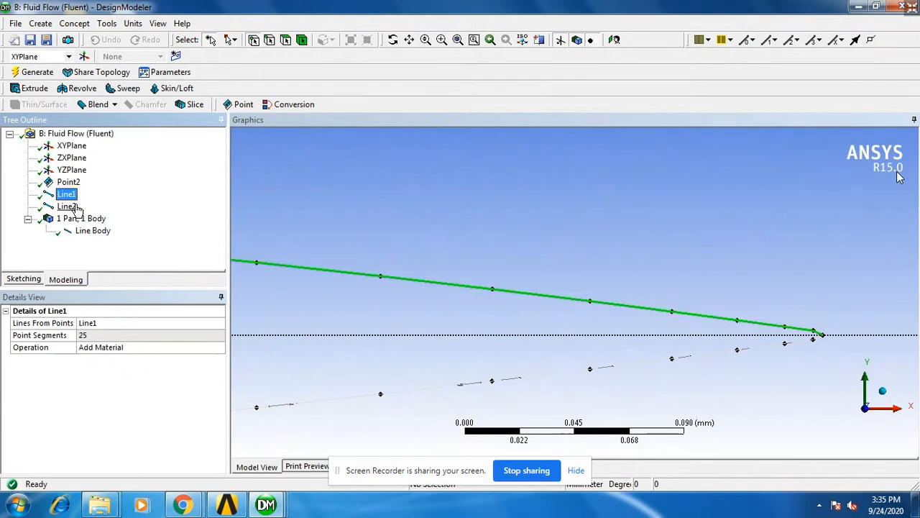
pyautogui.click(67, 206)
pyautogui.scroll(-3, 333, 214)
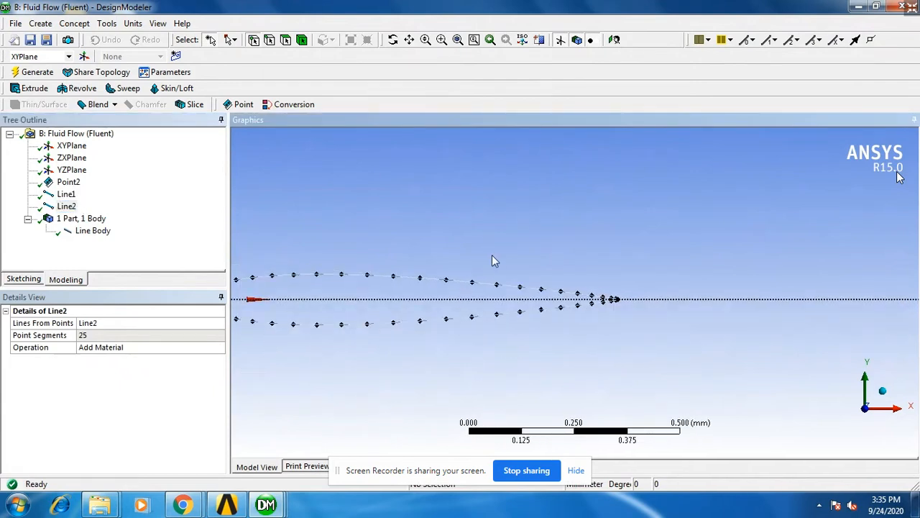
# Step: Start a Surfaces From Edges feature and select all upper and lower edges of the airfoil outline
pyautogui.click(87, 24)
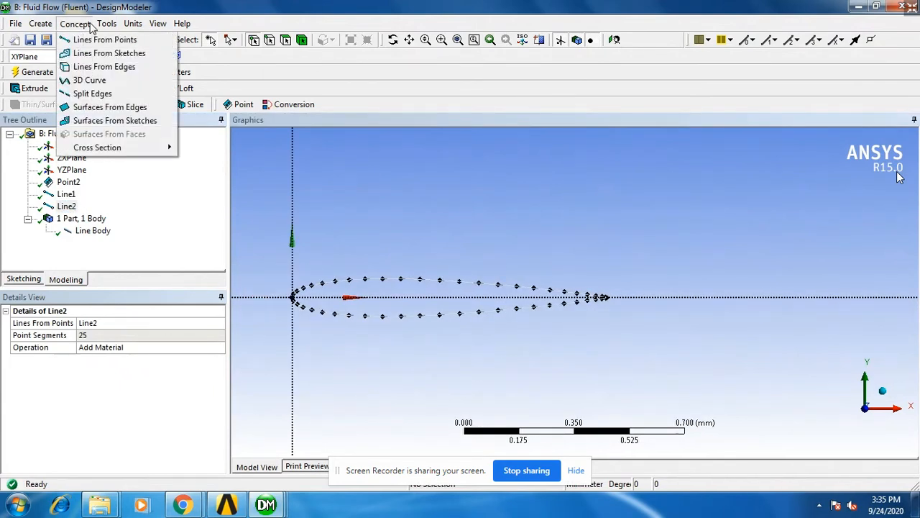
pyautogui.click(97, 107)
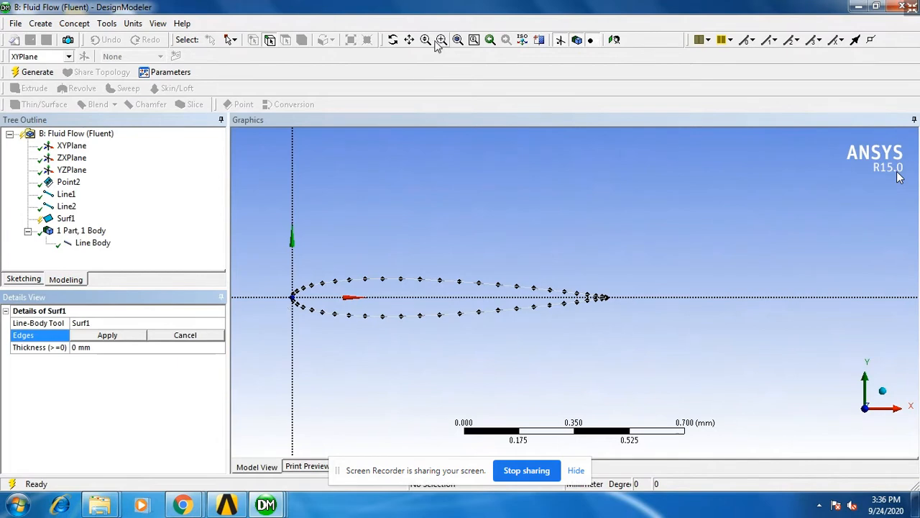
pyautogui.click(409, 39)
pyautogui.moveTo(479, 306); pyautogui.dragTo(569, 266)
pyautogui.scroll(5, 568, 266)
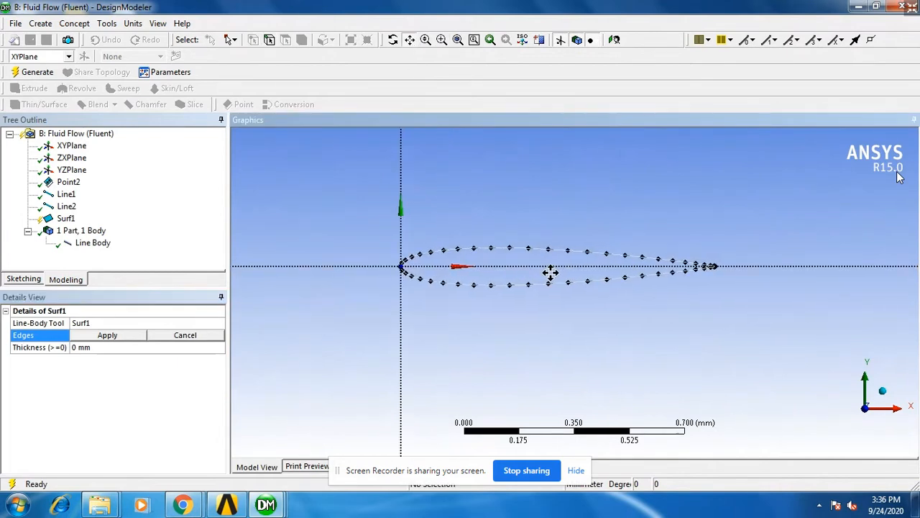
pyautogui.click(410, 40)
pyautogui.moveTo(242, 240)
pyautogui.mouseDown()
pyautogui.moveTo(259, 225)
pyautogui.moveTo(322, 211)
pyautogui.moveTo(494, 210)
pyautogui.moveTo(466, 208)
pyautogui.moveTo(487, 206)
pyautogui.moveTo(847, 245)
pyautogui.moveTo(625, 274)
pyautogui.moveTo(465, 281)
pyautogui.mouseUp()
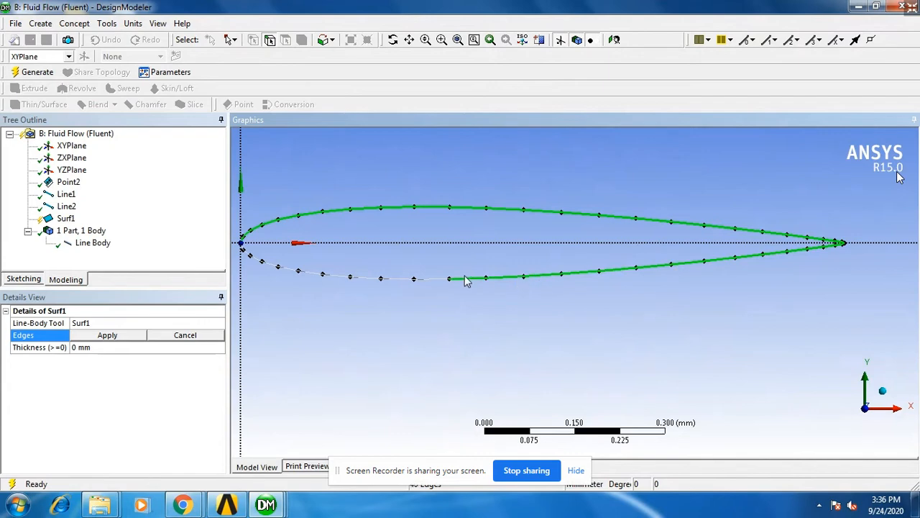
pyautogui.moveTo(355, 279)
pyautogui.mouseDown()
pyautogui.moveTo(243, 252)
pyautogui.moveTo(381, 281)
pyautogui.moveTo(448, 283)
pyautogui.mouseUp()
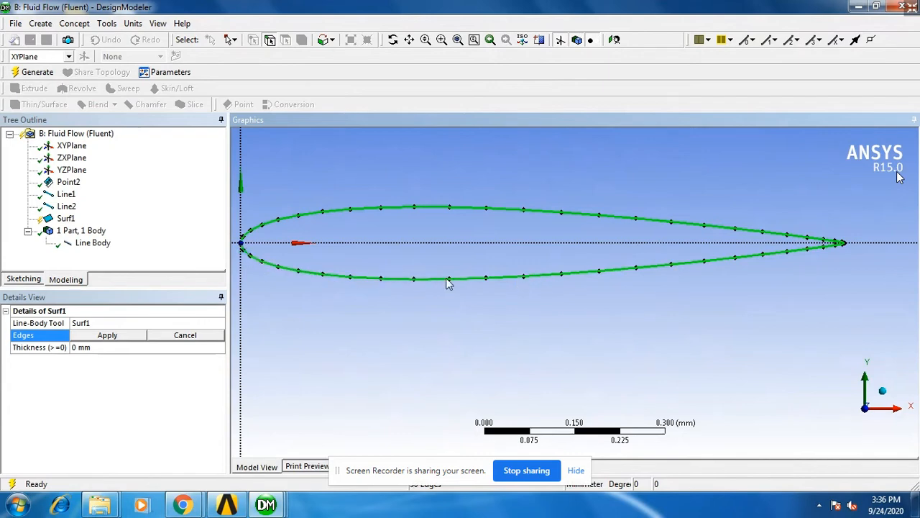
# Step: Examine the selected edges at the airfoil's trailing and leading edges to check that the loop is closed
pyautogui.click(409, 40)
pyautogui.moveTo(620, 332); pyautogui.dragTo(407, 361)
pyautogui.scroll(6, 646, 277)
pyautogui.scroll(5, 700, 251)
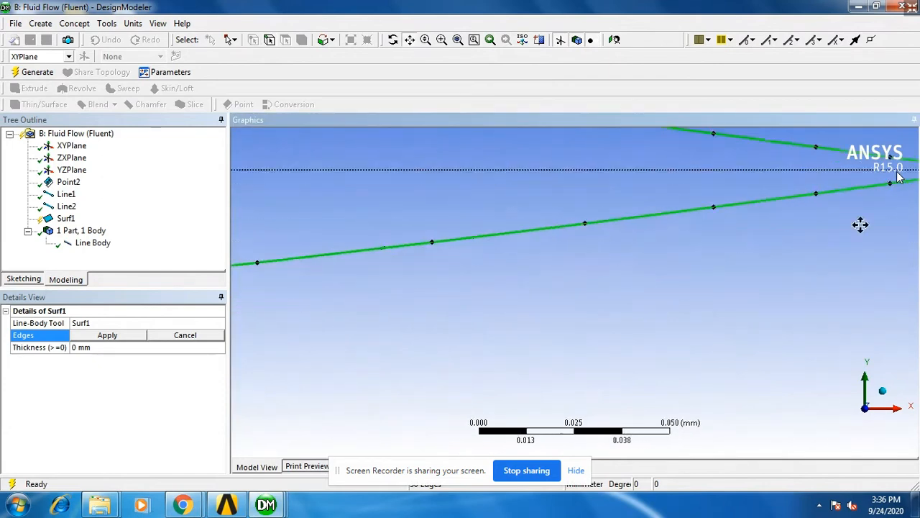
pyautogui.moveTo(860, 224); pyautogui.dragTo(597, 291)
pyautogui.scroll(-8, 522, 282)
pyautogui.scroll(-7, 512, 302)
pyautogui.scroll(5, 577, 293)
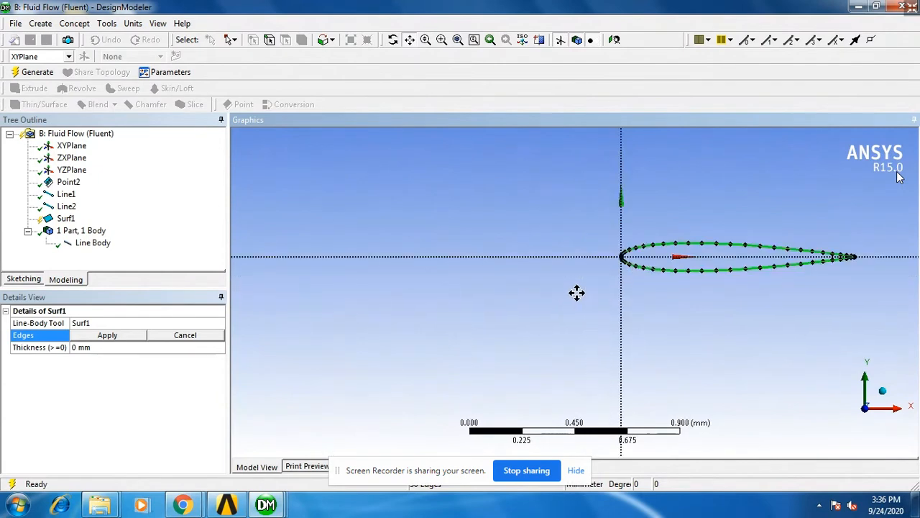
pyautogui.scroll(5, 647, 261)
pyautogui.scroll(9, 567, 281)
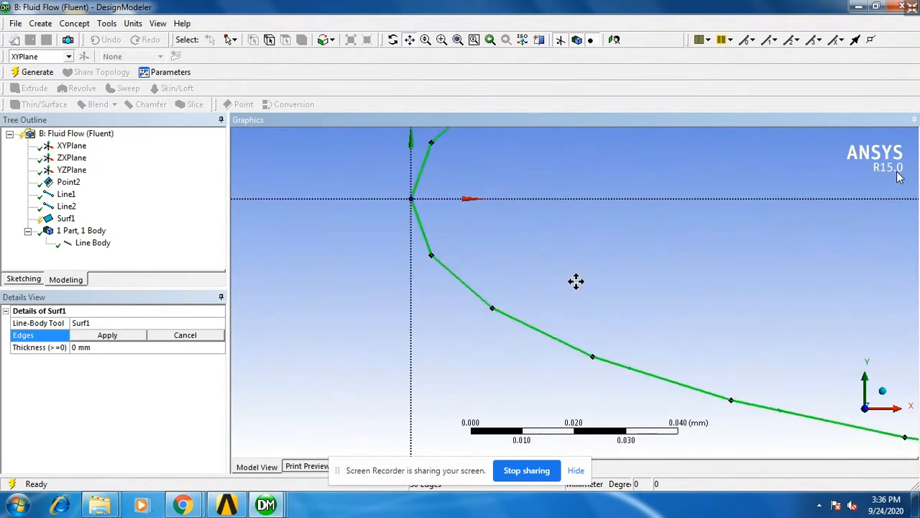
# Step: Apply the selected edges with 0 mm thickness and generate the airfoil surface body
pyautogui.click(98, 337)
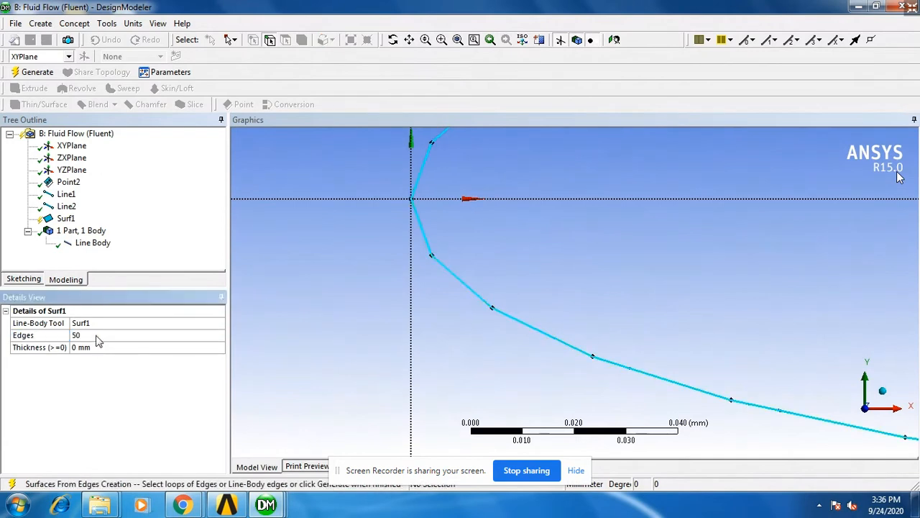
pyautogui.click(38, 75)
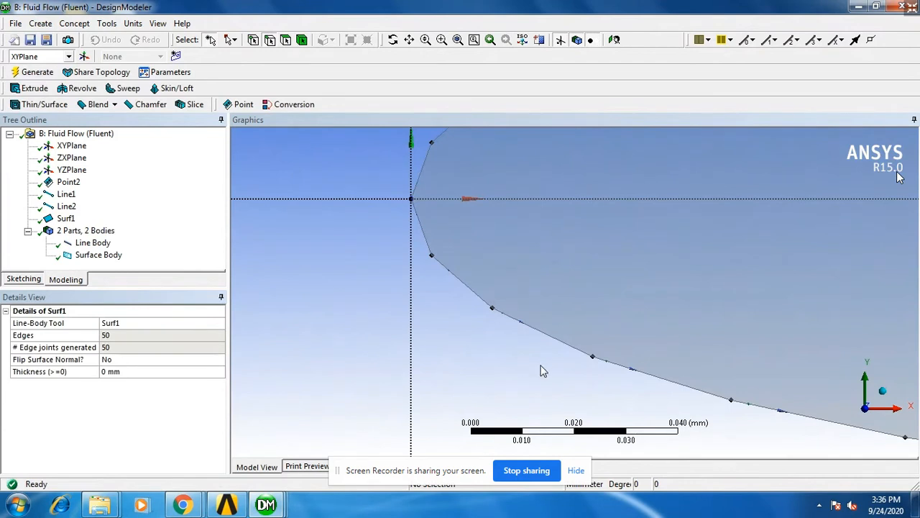
pyautogui.scroll(8, 542, 371)
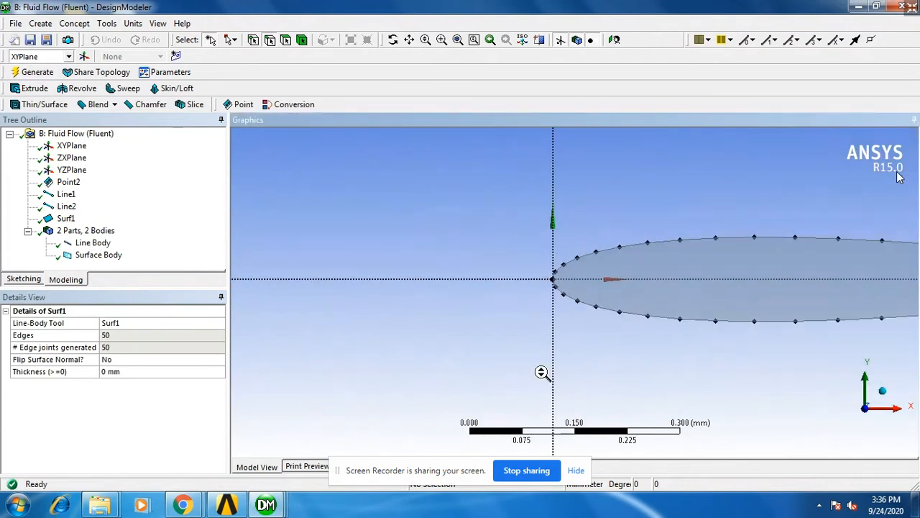
pyautogui.scroll(4, 542, 371)
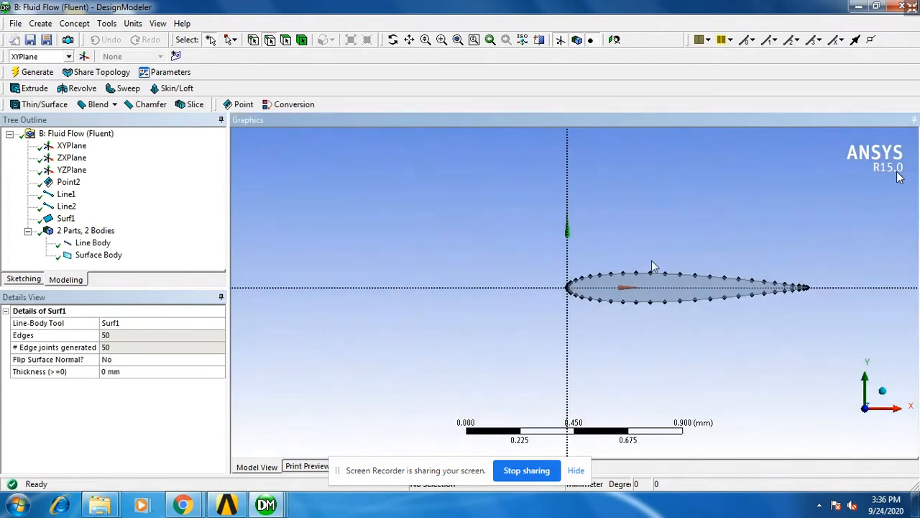
pyautogui.scroll(3, 775, 348)
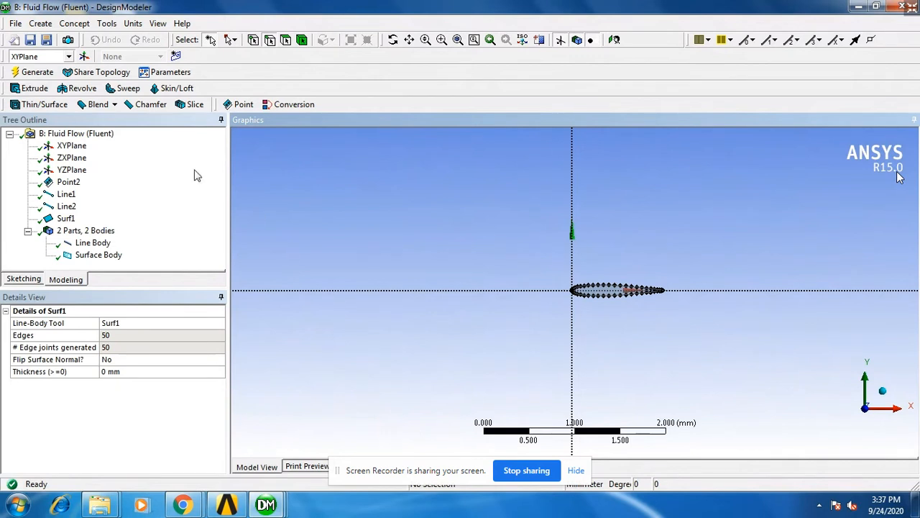
# Step: Create a new sketch on the XY plane and switch to sketching
pyautogui.click(70, 146)
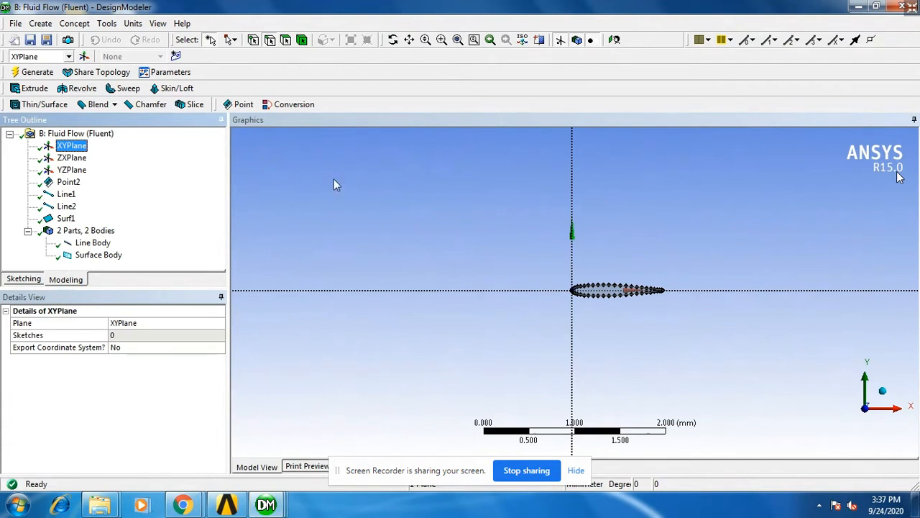
pyautogui.click(177, 58)
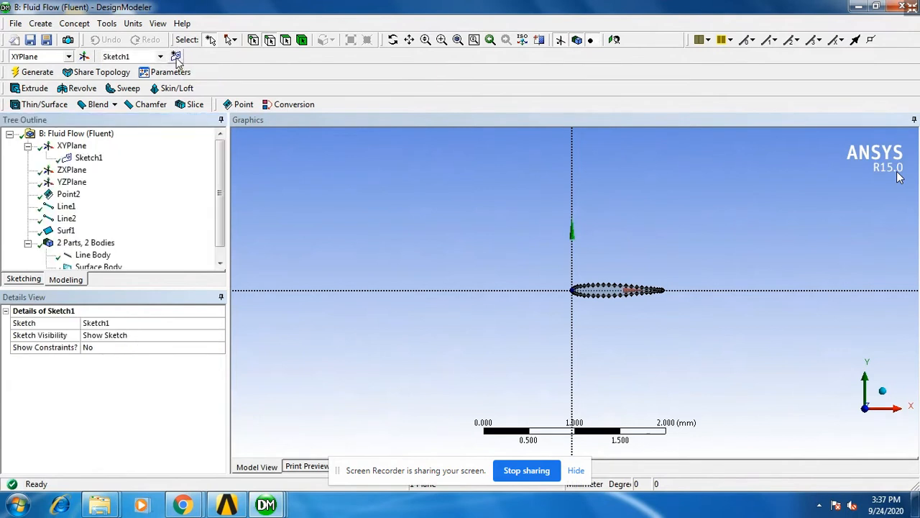
pyautogui.click(22, 279)
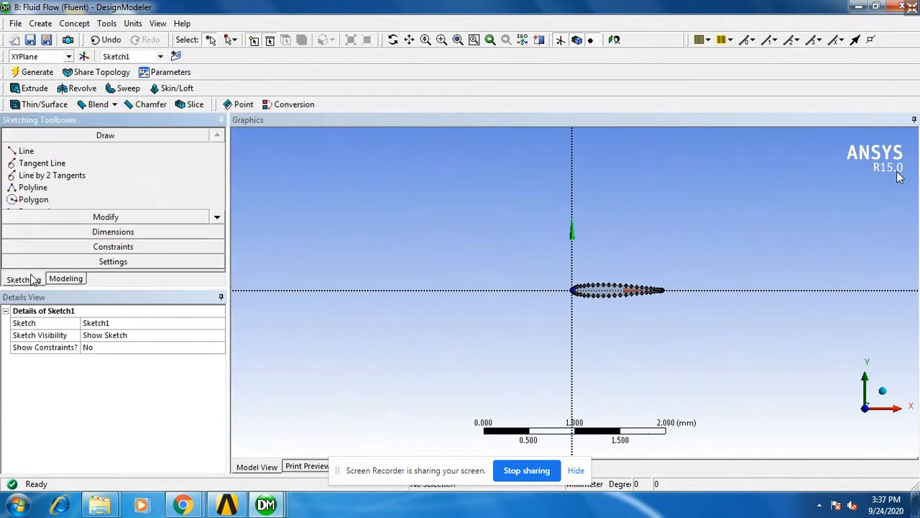
# Step: Sketch a three-point rectangle about 4.47 mm wide and 1.63 mm high around the airfoil as the flow domain
pyautogui.click(217, 218)
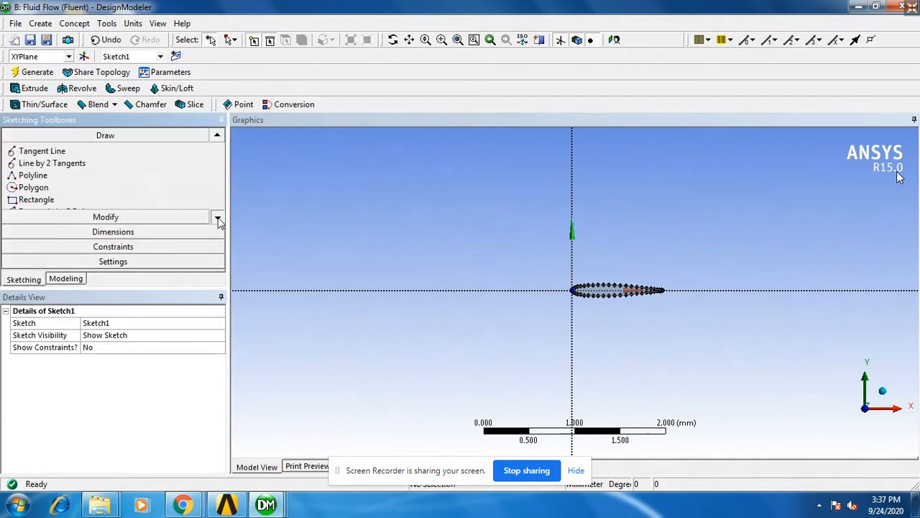
pyautogui.click(217, 220)
pyautogui.click(75, 201)
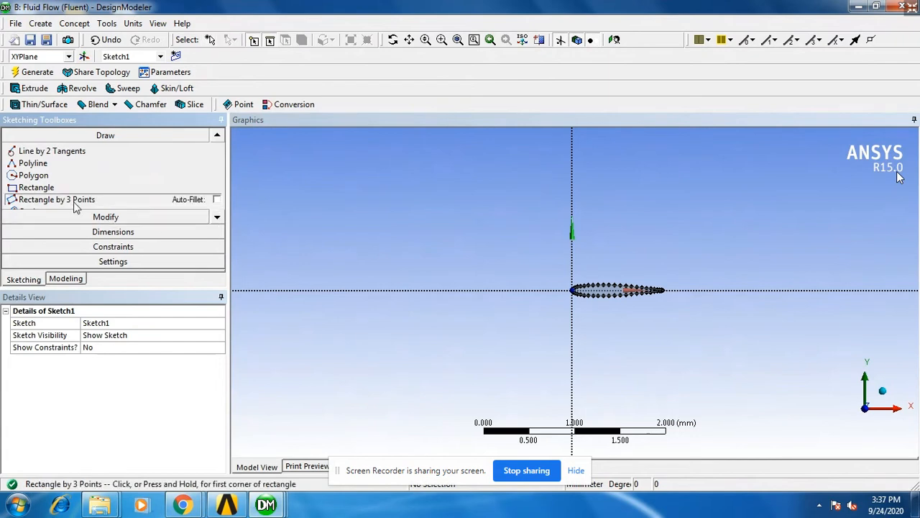
pyautogui.click(437, 207)
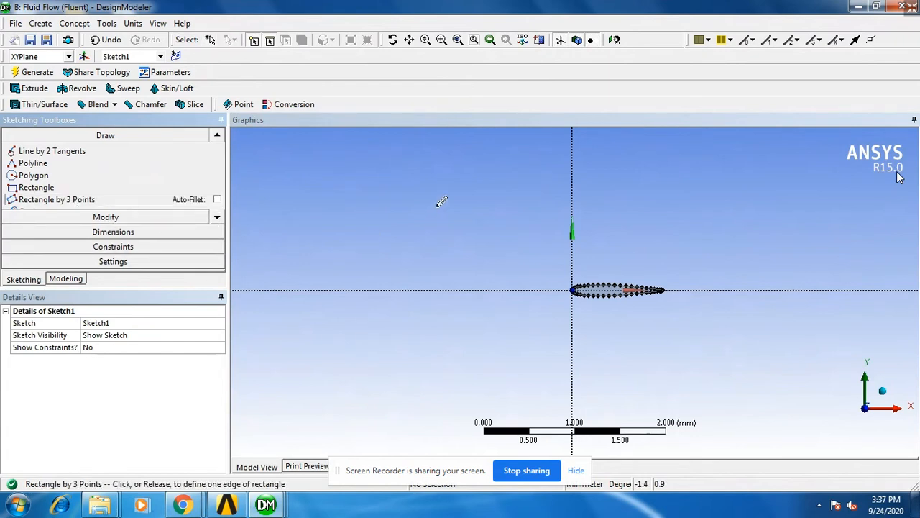
pyautogui.click(437, 355)
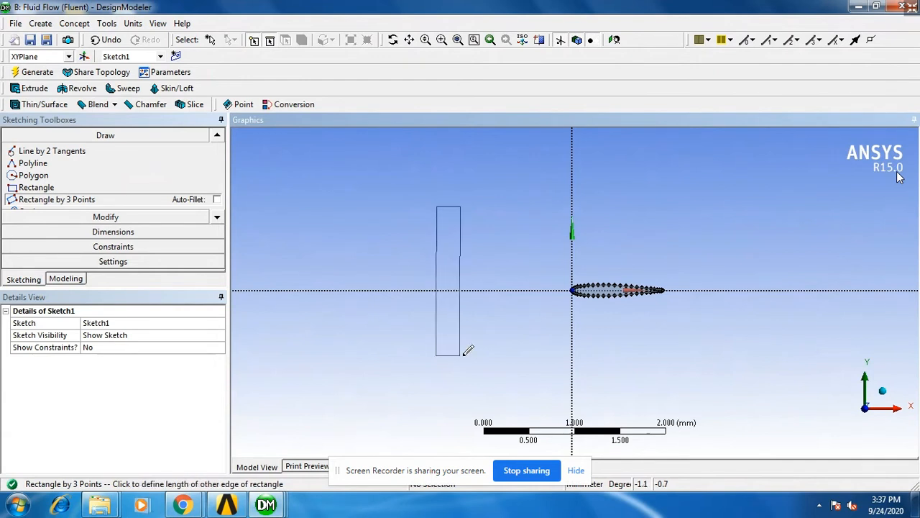
pyautogui.click(845, 344)
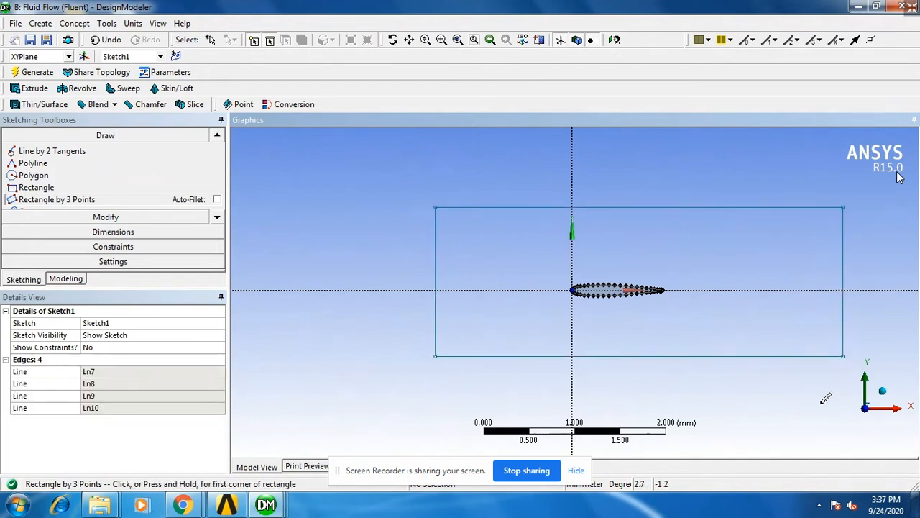
# Step: Add general dimensions for the rectangle's height on its left edge and its width on its top edge
pyautogui.click(127, 236)
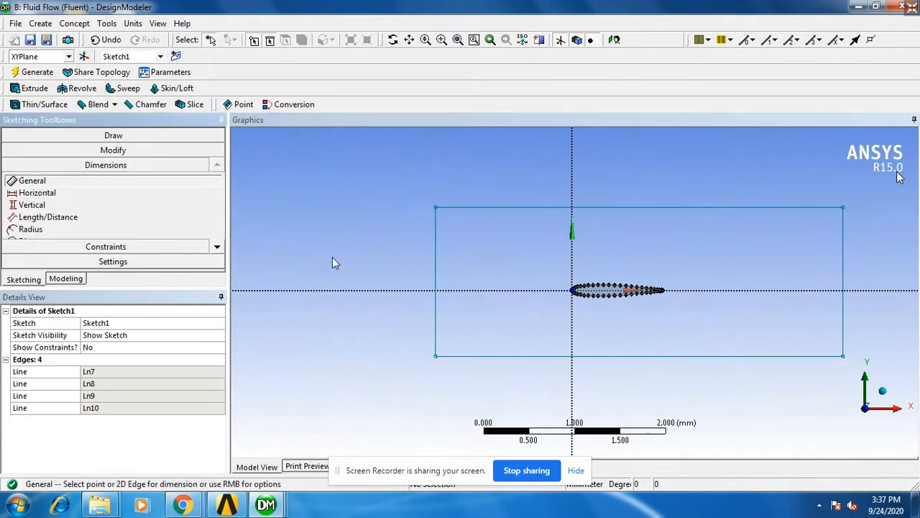
pyautogui.click(434, 266)
pyautogui.click(376, 256)
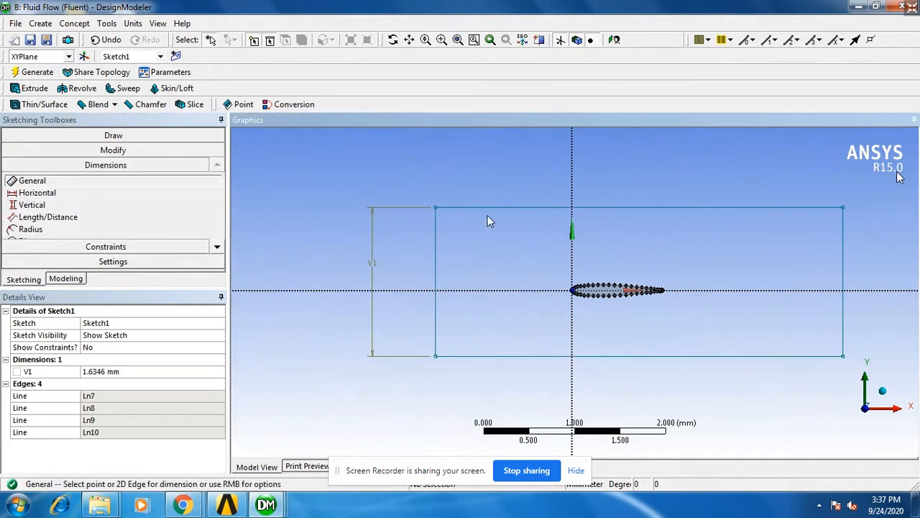
pyautogui.click(490, 208)
pyautogui.click(494, 149)
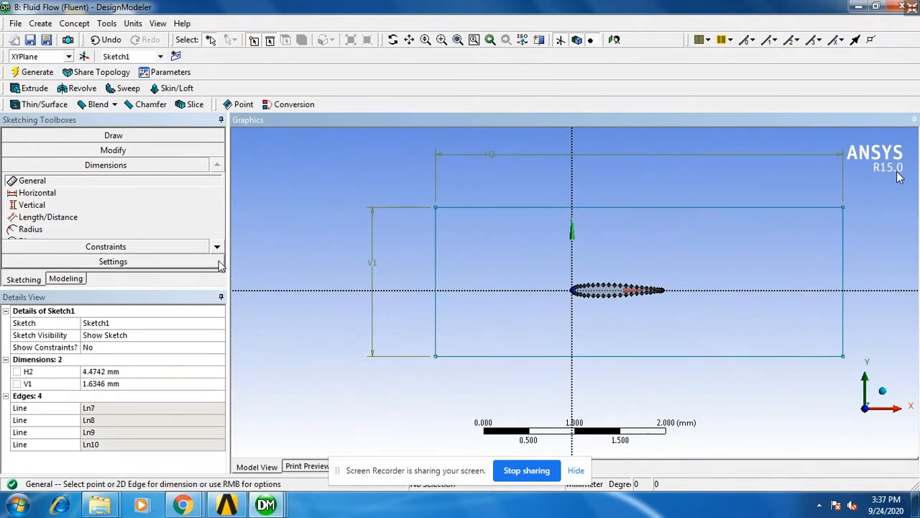
# Step: Add a horizontal dimension between the rectangle's left edge and the vertical axis
pyautogui.click(46, 196)
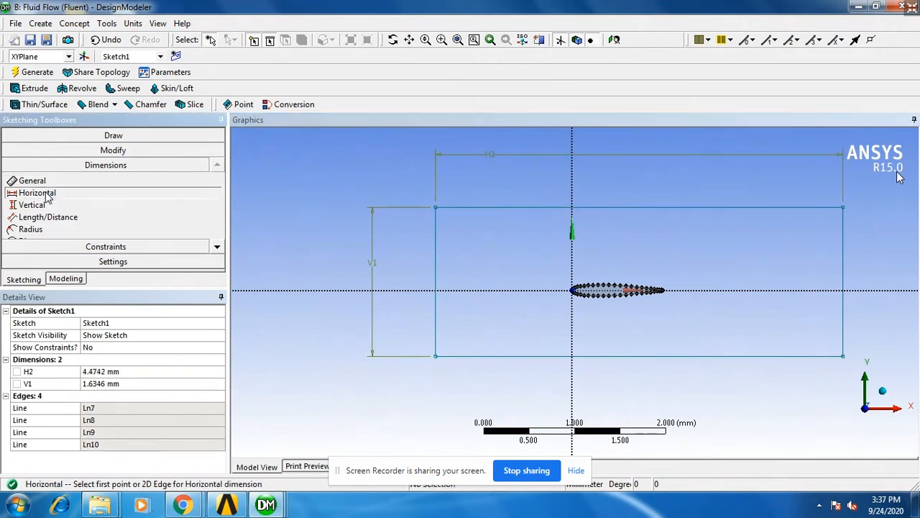
pyautogui.click(433, 245)
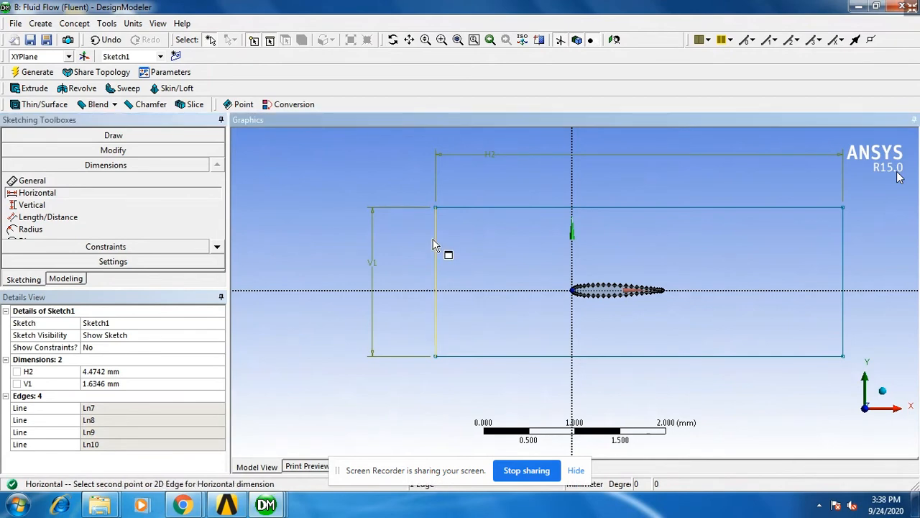
pyautogui.click(575, 191)
pyautogui.click(517, 182)
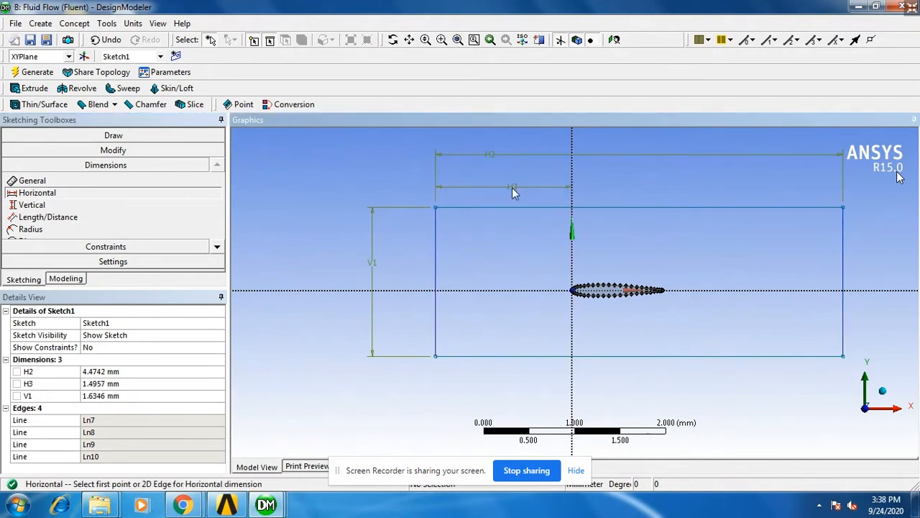
# Step: Add a vertical dimension between the rectangle's top edge and the horizontal axis
pyautogui.click(36, 206)
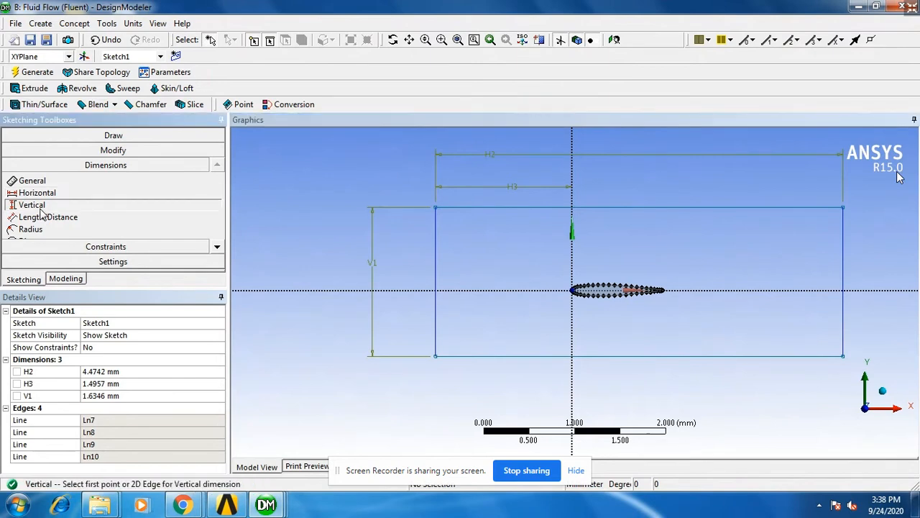
pyautogui.click(447, 207)
pyautogui.click(407, 289)
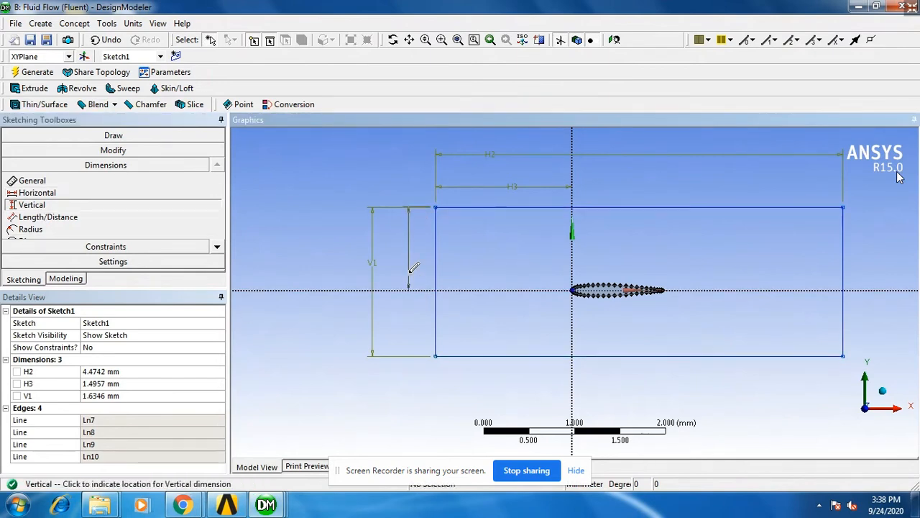
pyautogui.click(407, 258)
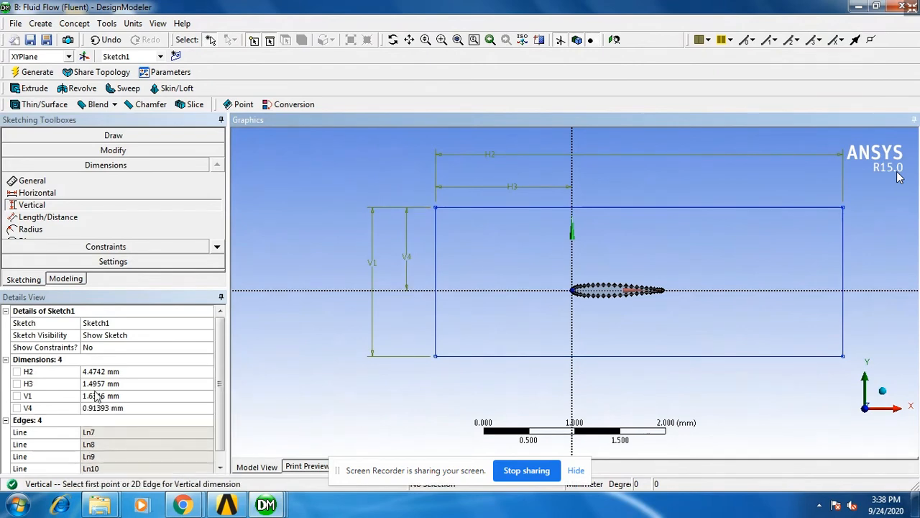
# Step: Set the rectangle's width to 4 mm and the distance from its left edge to the vertical axis to 1 mm
pyautogui.click(120, 371)
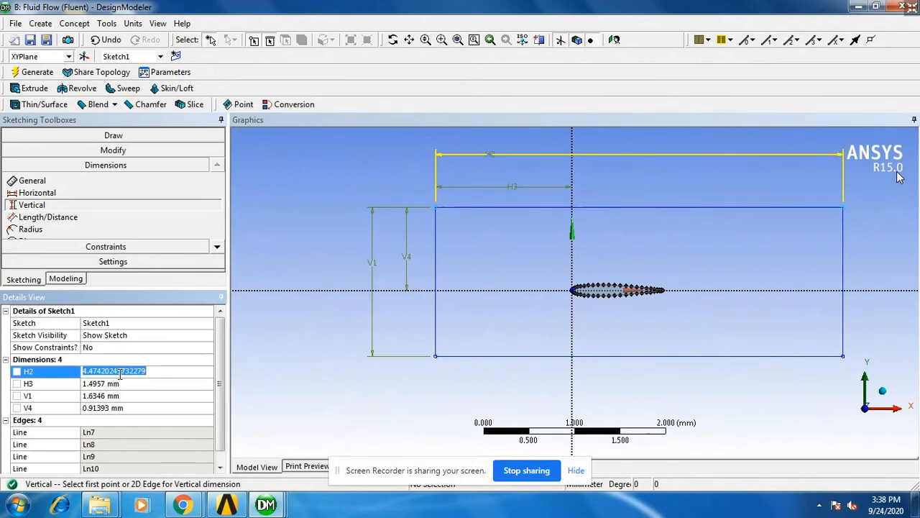
pyautogui.write('4')
pyautogui.press('Return')
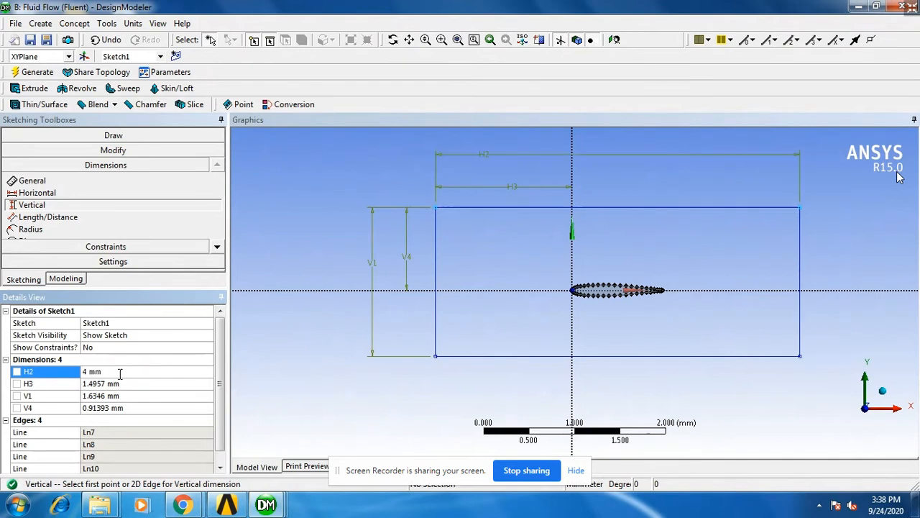
pyautogui.click(115, 385)
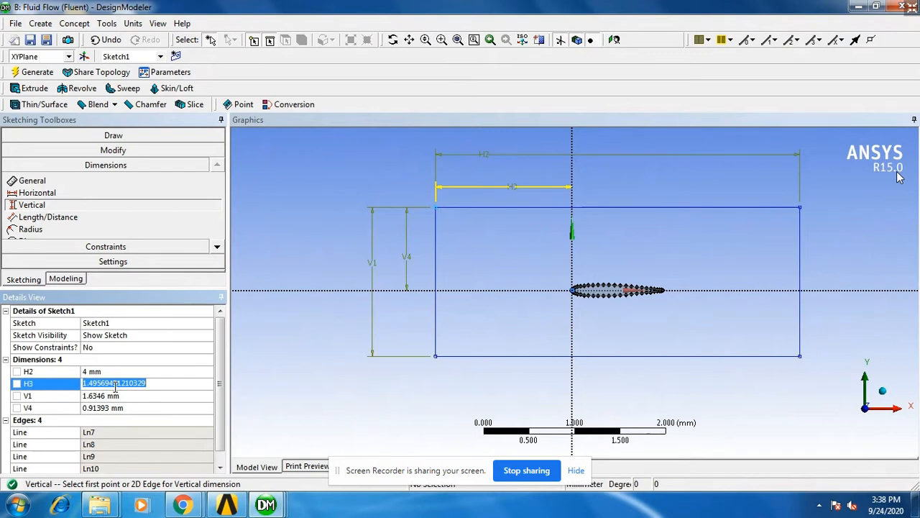
pyautogui.write('1')
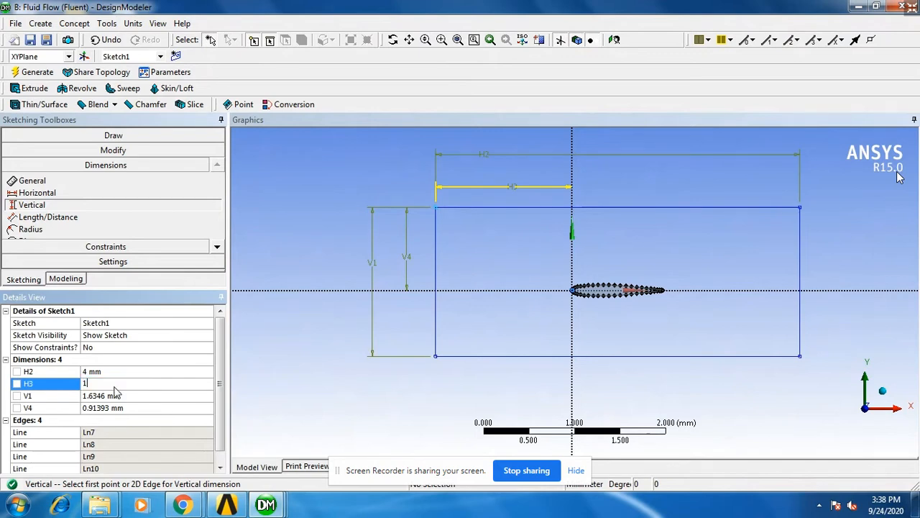
pyautogui.press('Return')
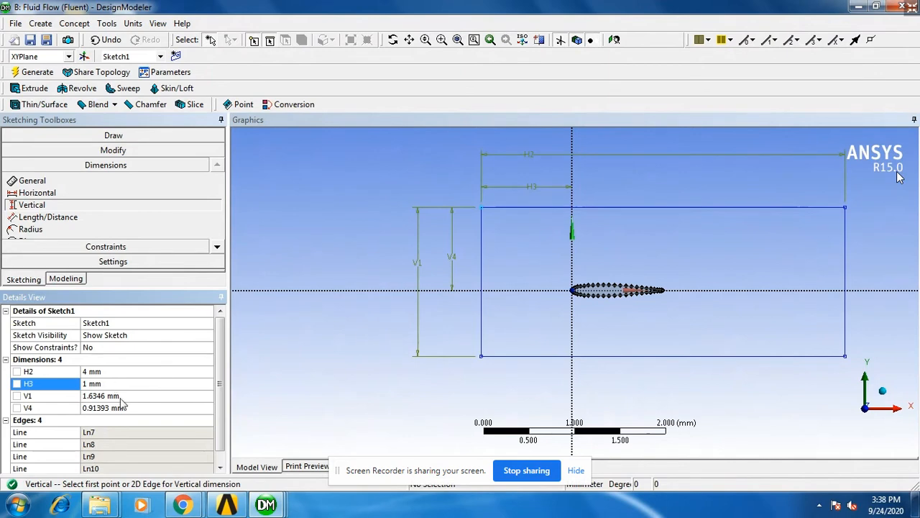
# Step: Set the rectangle's height to 2 mm and the distance from its top edge to the horizontal axis to 1 mm
pyautogui.click(121, 396)
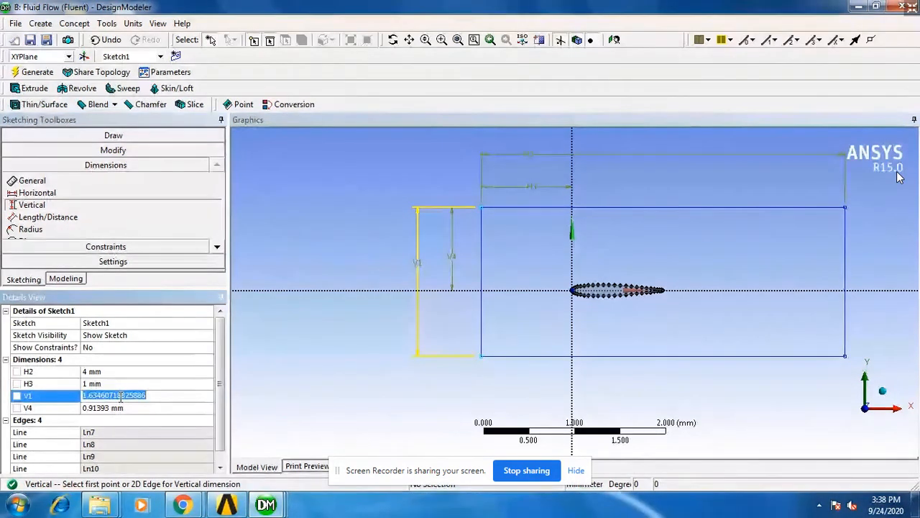
pyautogui.write('2')
pyautogui.press('Return')
pyautogui.click(98, 408)
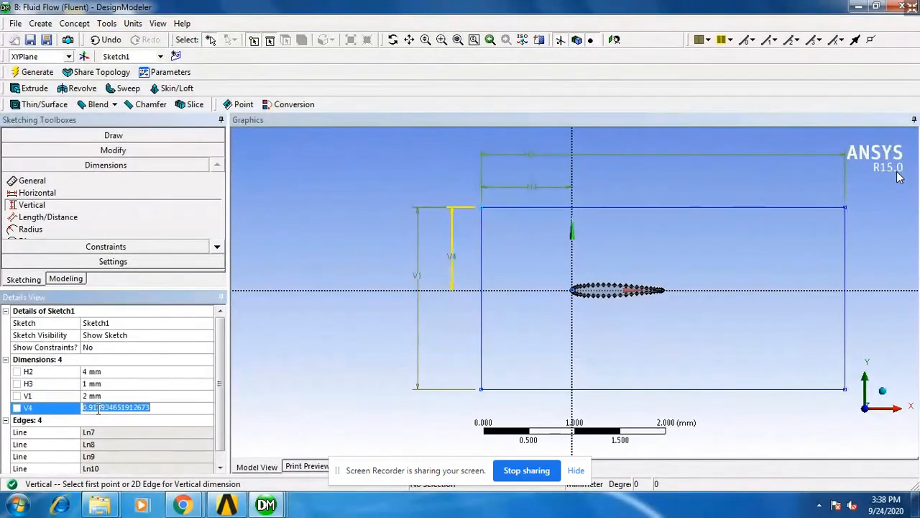
pyautogui.write('2')
pyautogui.press('Return')
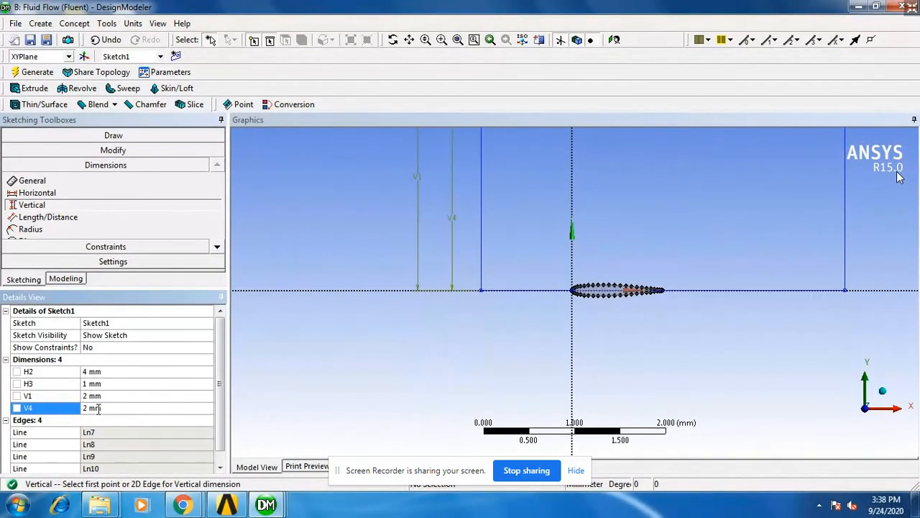
pyautogui.click(99, 407)
pyautogui.write('1')
pyautogui.press('Return')
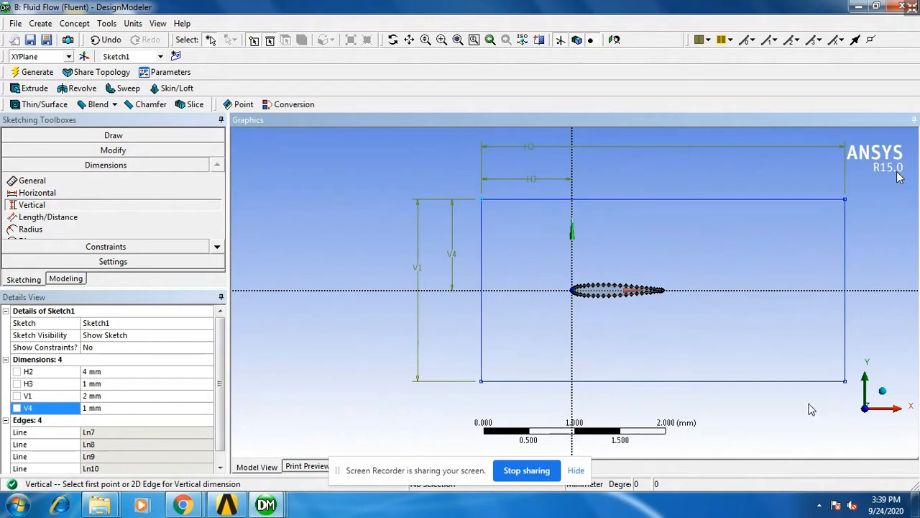
# Step: Generate the sketch changes and create a surface from the rectangle sketch with Surfaces From Sketches, adding material
pyautogui.click(33, 73)
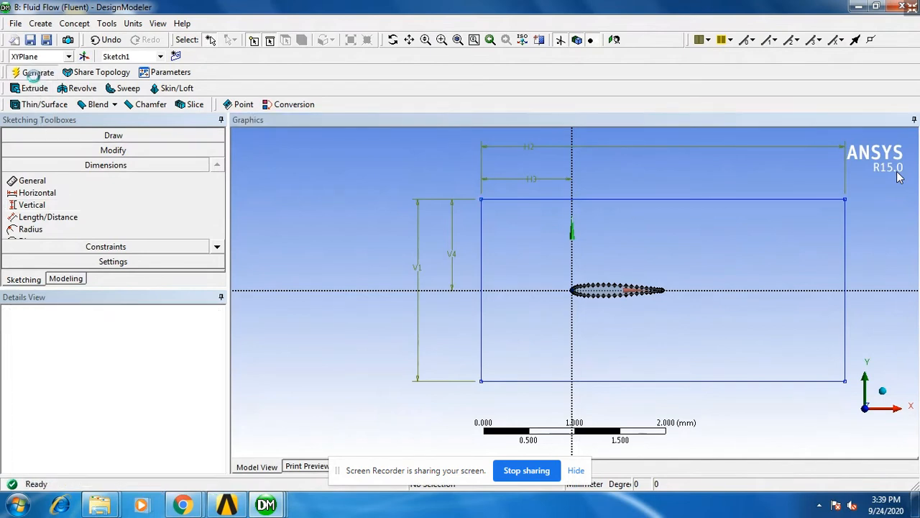
pyautogui.click(66, 278)
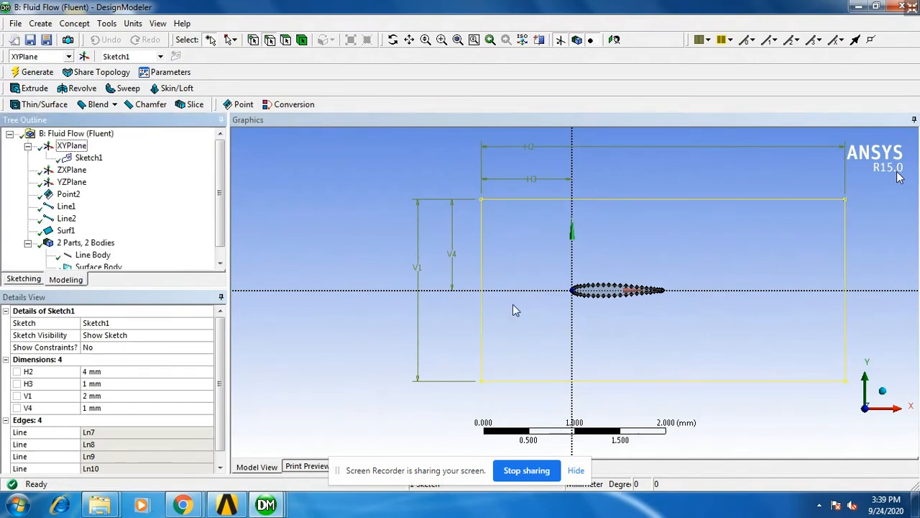
pyautogui.click(79, 26)
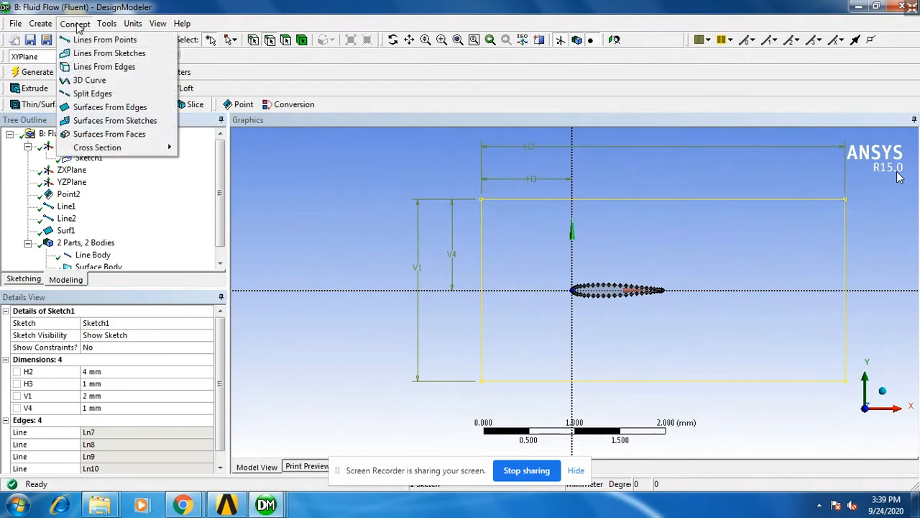
pyautogui.click(113, 121)
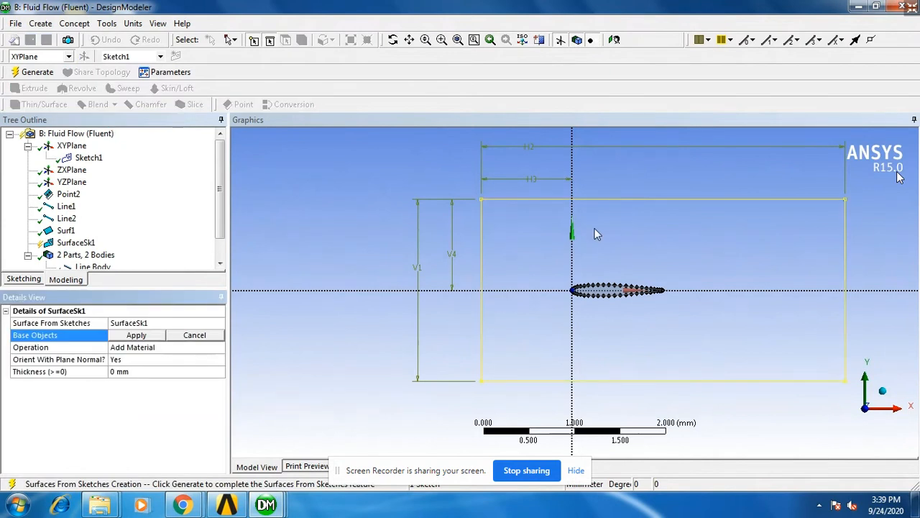
pyautogui.click(162, 335)
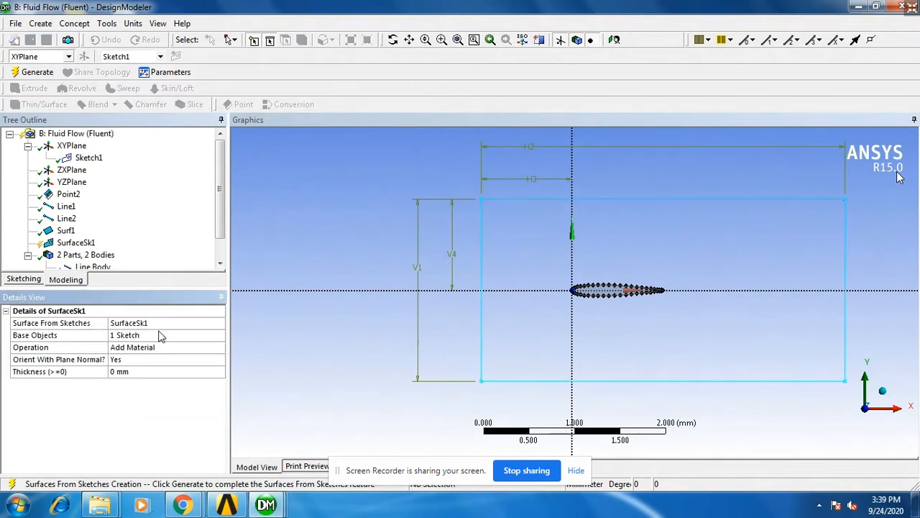
pyautogui.click(36, 72)
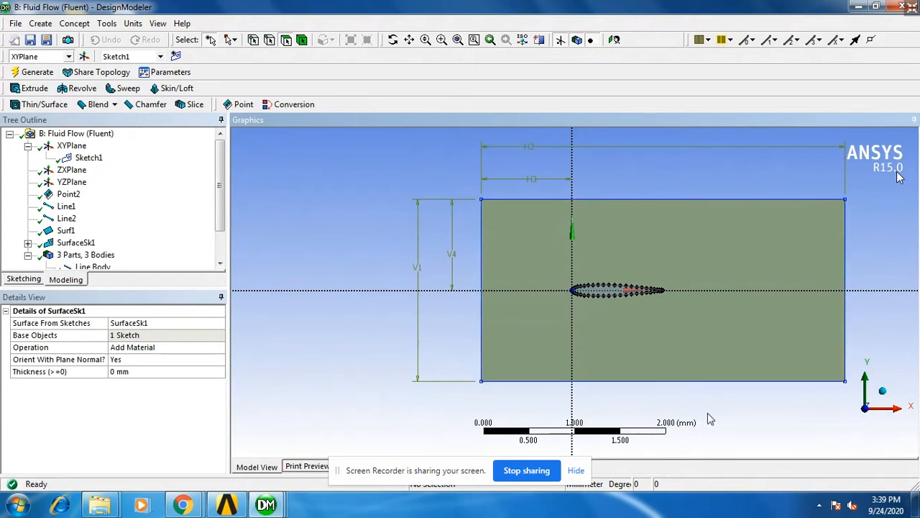
# Step: Start a Boolean feature with the Subtract operation and assign the rectangular domain surface as the target body
pyautogui.click(48, 26)
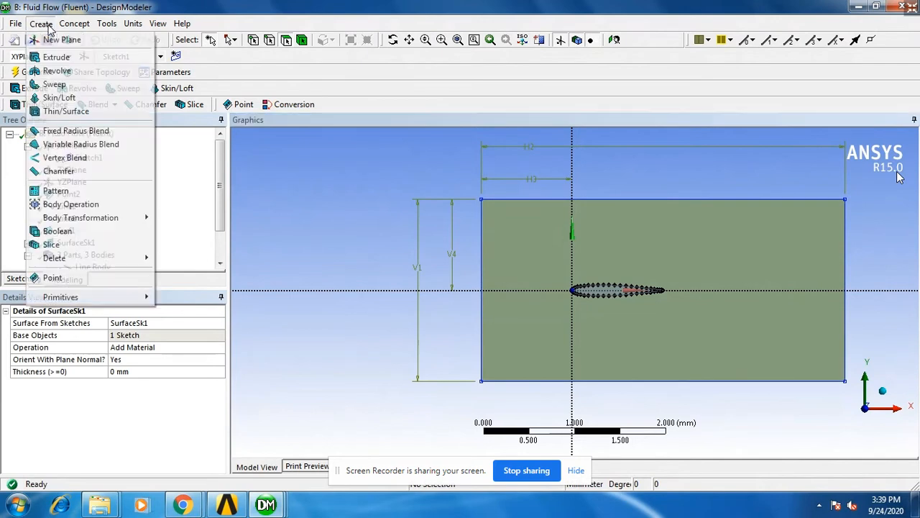
pyautogui.click(73, 237)
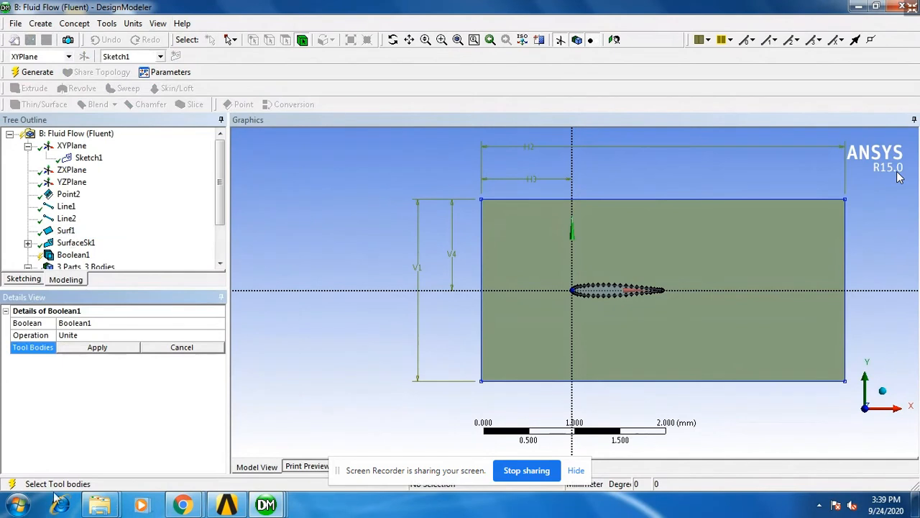
pyautogui.click(100, 337)
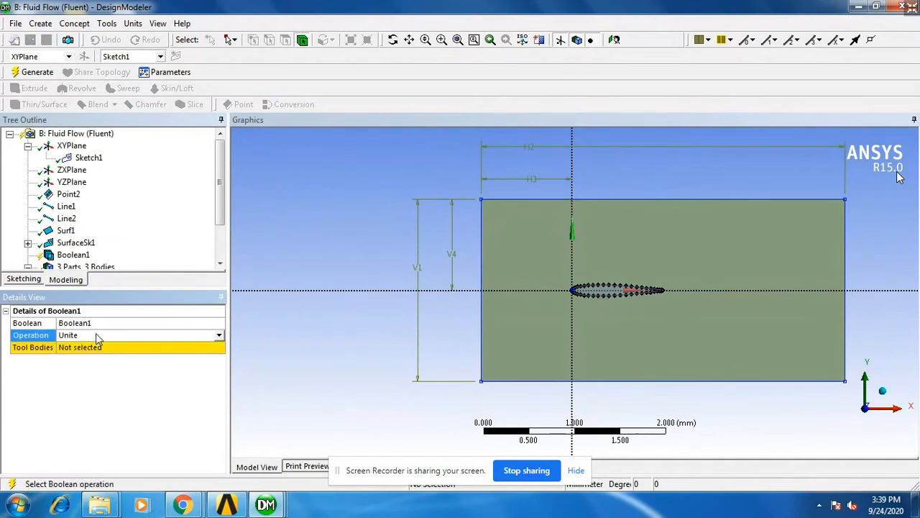
pyautogui.click(218, 336)
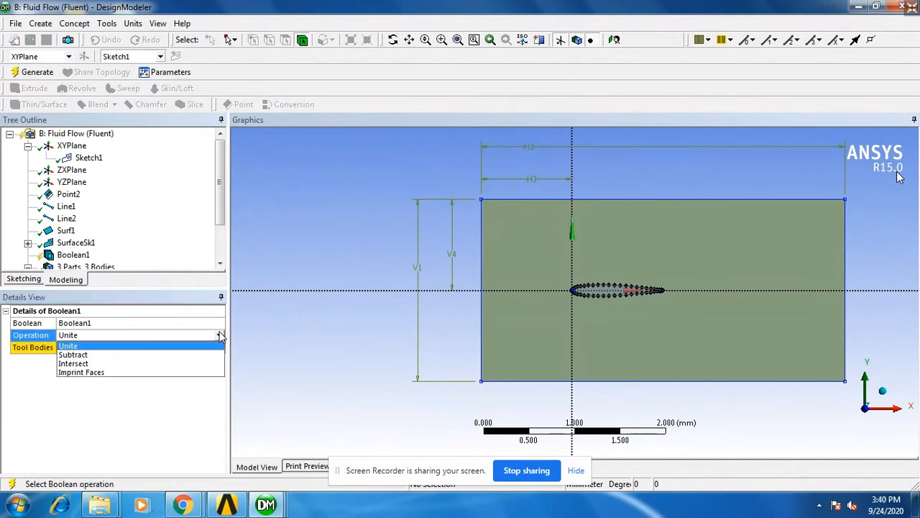
pyautogui.click(90, 355)
pyautogui.click(43, 348)
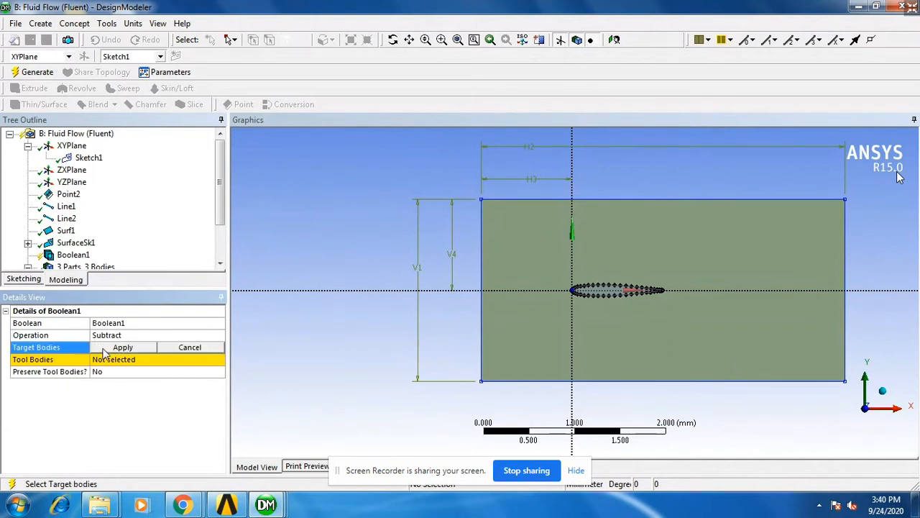
pyautogui.click(520, 314)
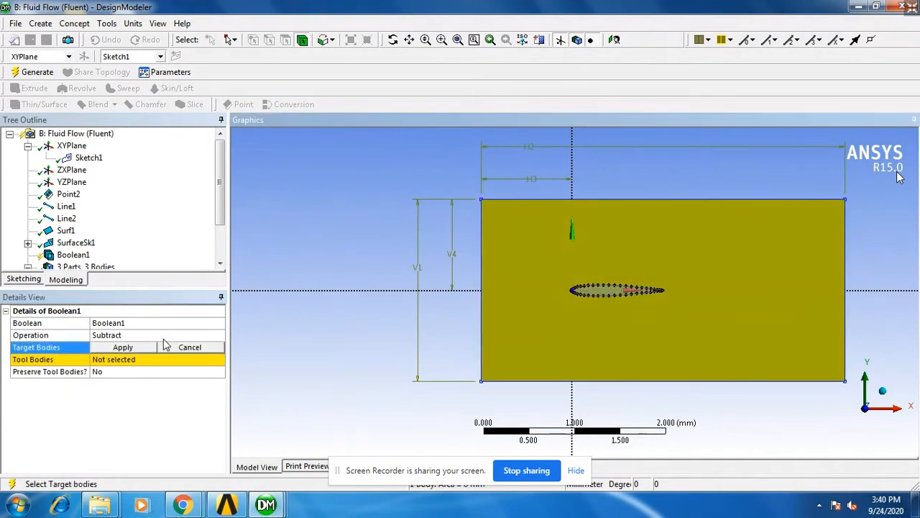
pyautogui.click(133, 348)
# Step: Assign the airfoil surface as the Boolean's tool body and generate the subtraction
pyautogui.click(106, 359)
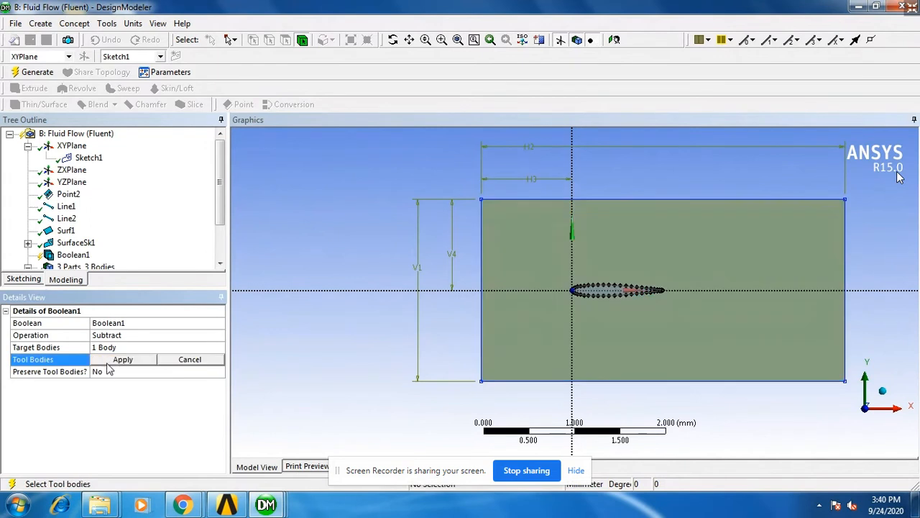
pyautogui.click(595, 291)
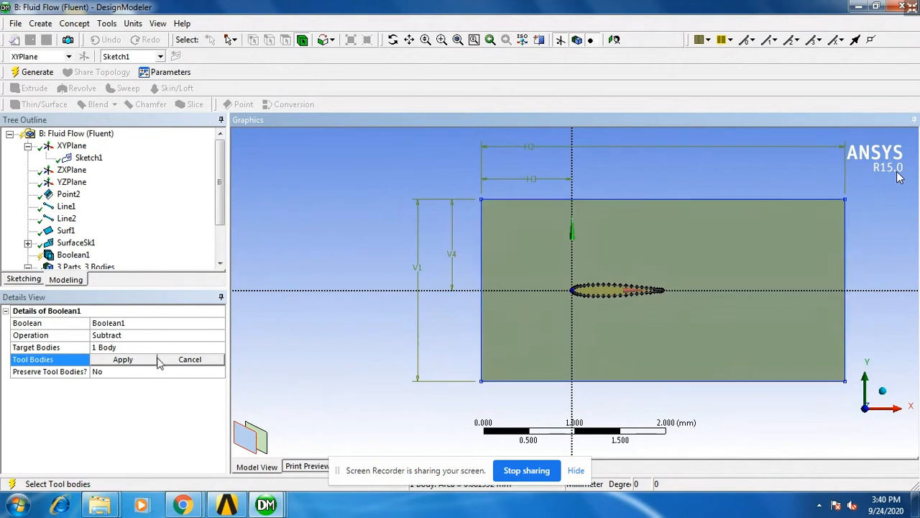
pyautogui.click(133, 360)
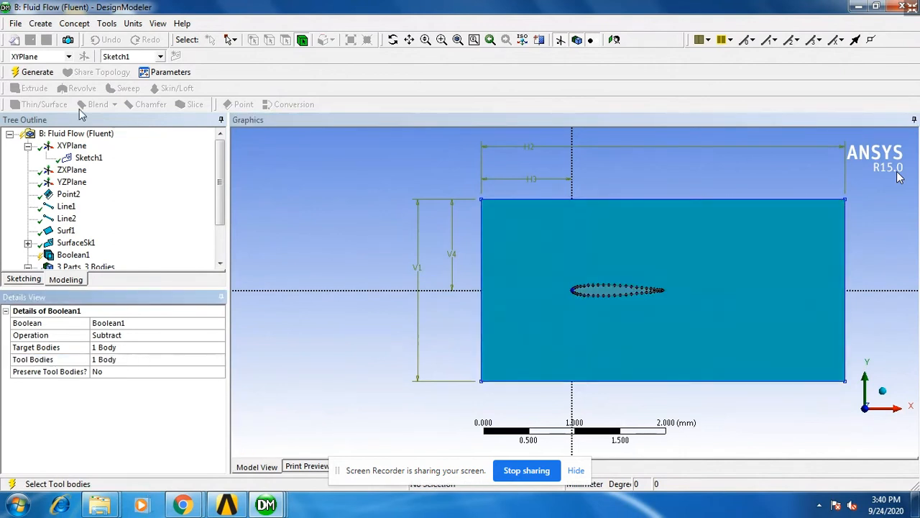
pyautogui.click(32, 71)
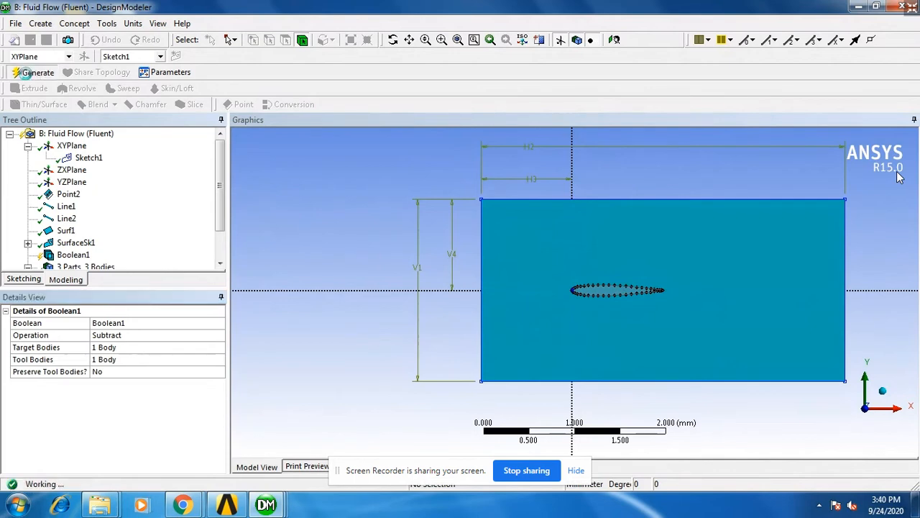
# Step: Examine the airfoil cutout in the flow domain surface up close, including its leading edge
pyautogui.scroll(3, 607, 291)
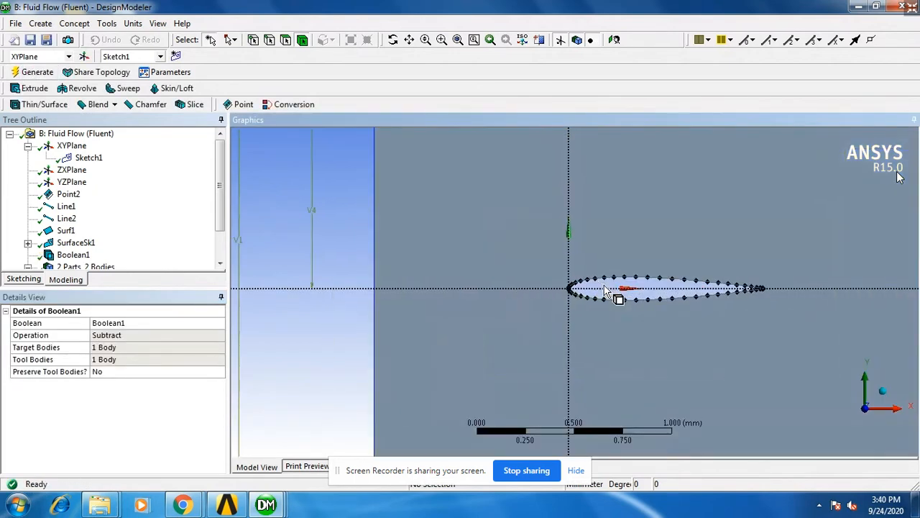
pyautogui.scroll(3, 605, 288)
pyautogui.scroll(-3, 605, 287)
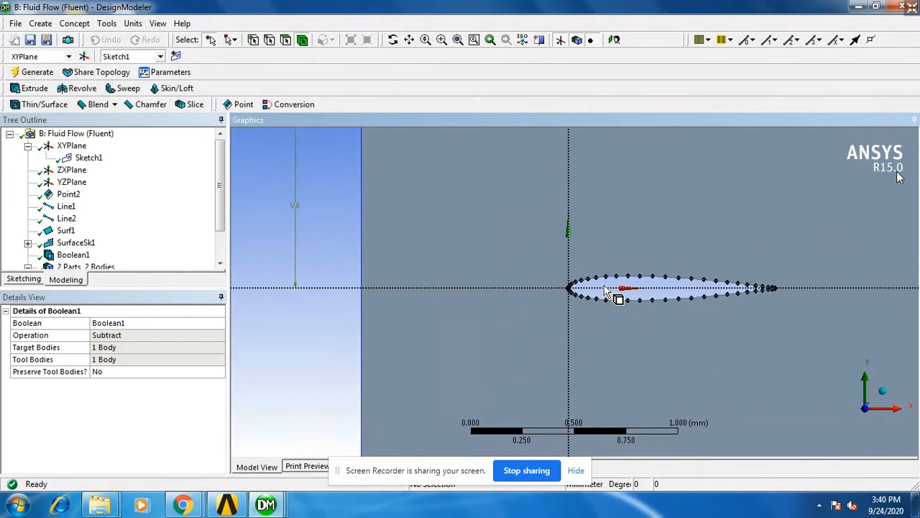
pyautogui.scroll(-3, 606, 291)
pyautogui.scroll(-1, 608, 293)
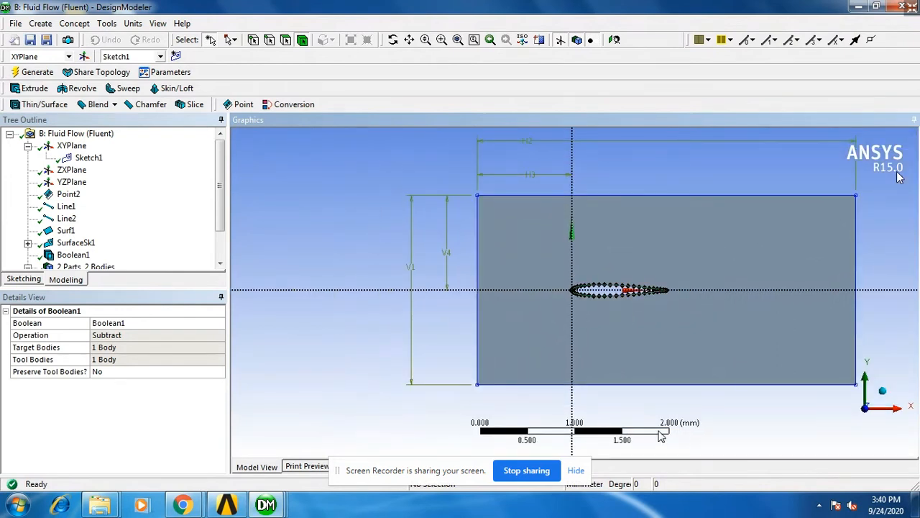
pyautogui.scroll(10, 601, 291)
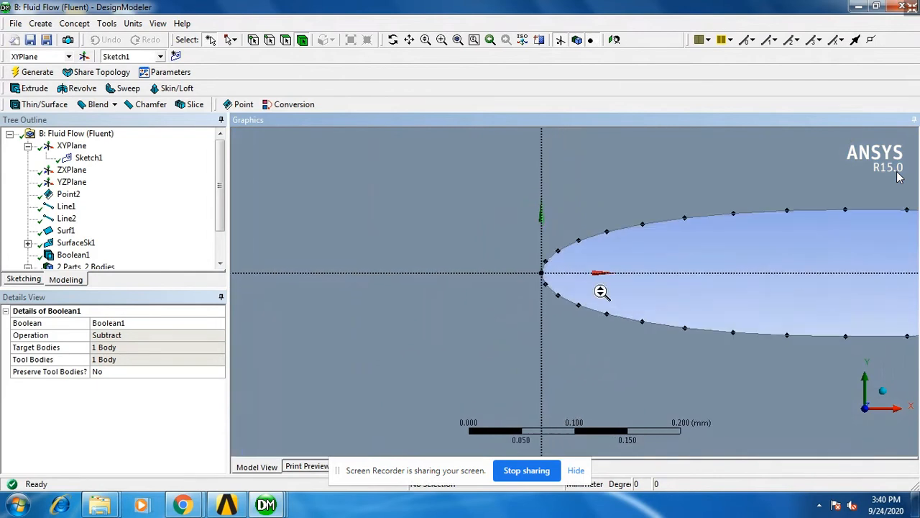
pyautogui.scroll(-10, 601, 291)
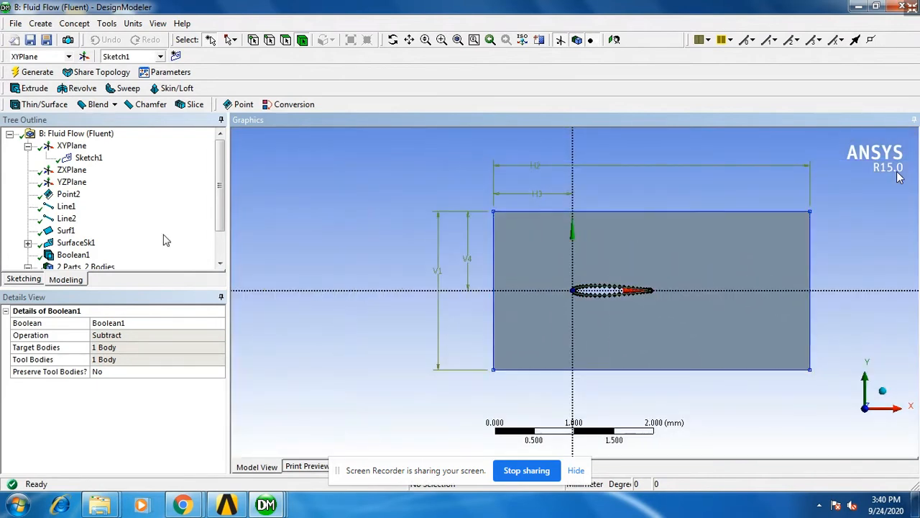
# Step: Set the Fluid/Solid property of the remaining surface body to Fluid and save the project
pyautogui.click(204, 238)
pyautogui.scroll(-1, 190, 241)
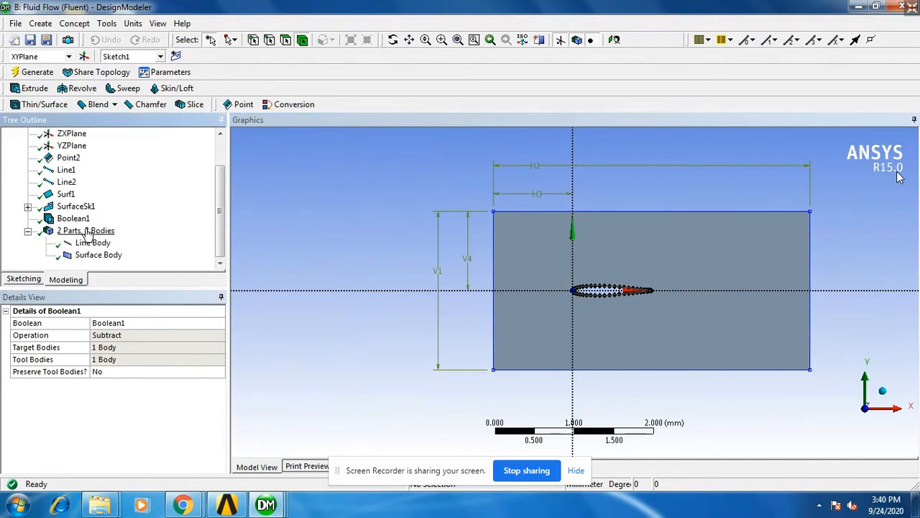
pyautogui.click(97, 254)
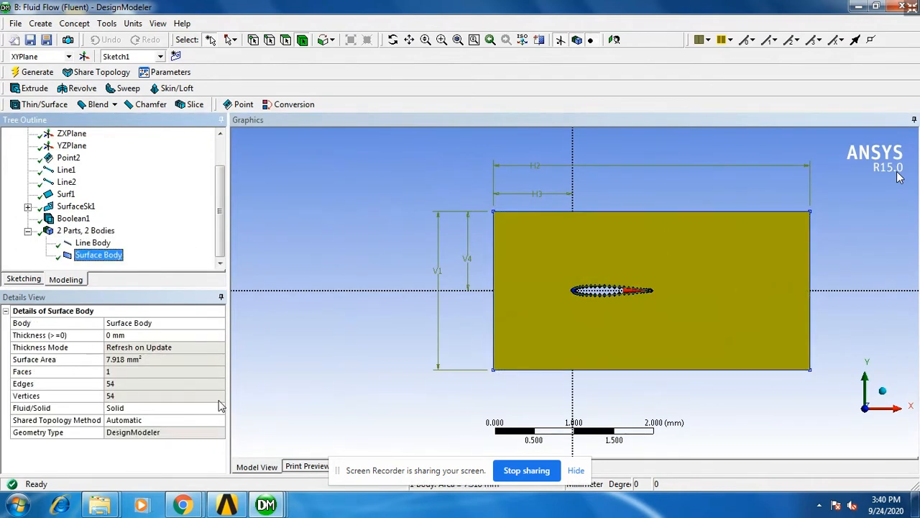
pyautogui.click(145, 408)
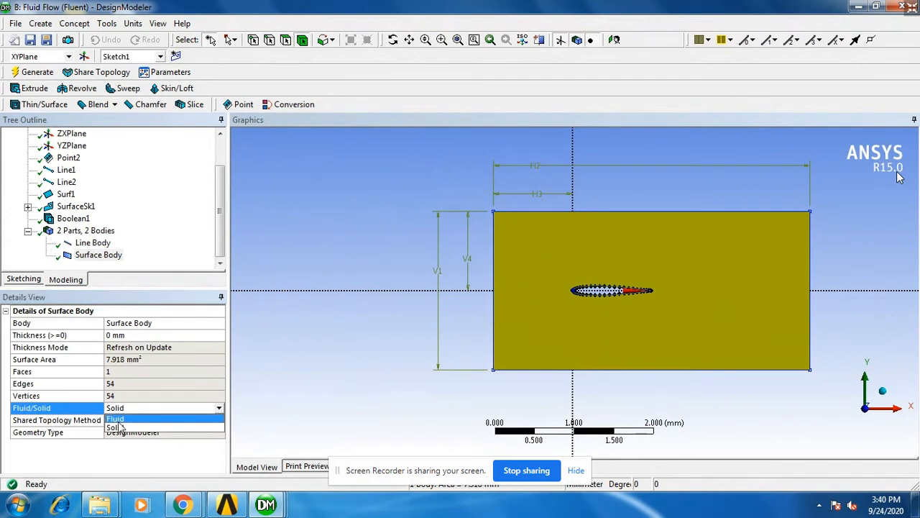
pyautogui.click(208, 419)
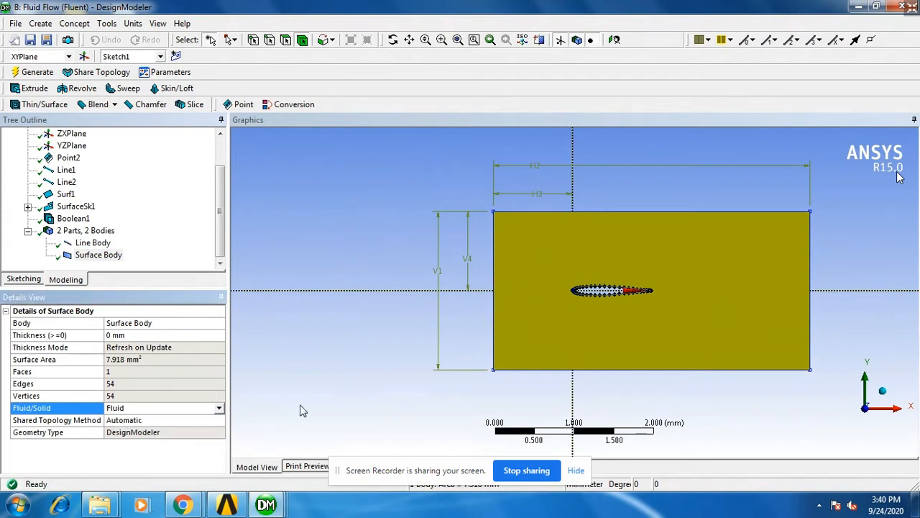
pyautogui.click(30, 40)
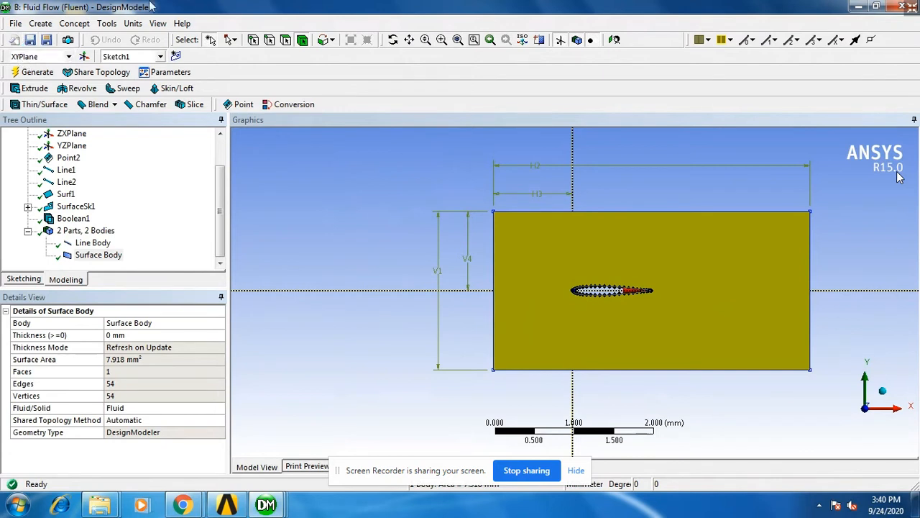
# Step: Rename the fluid surface body as "Domain with Airfoil"
pyautogui.rightClick(96, 258)
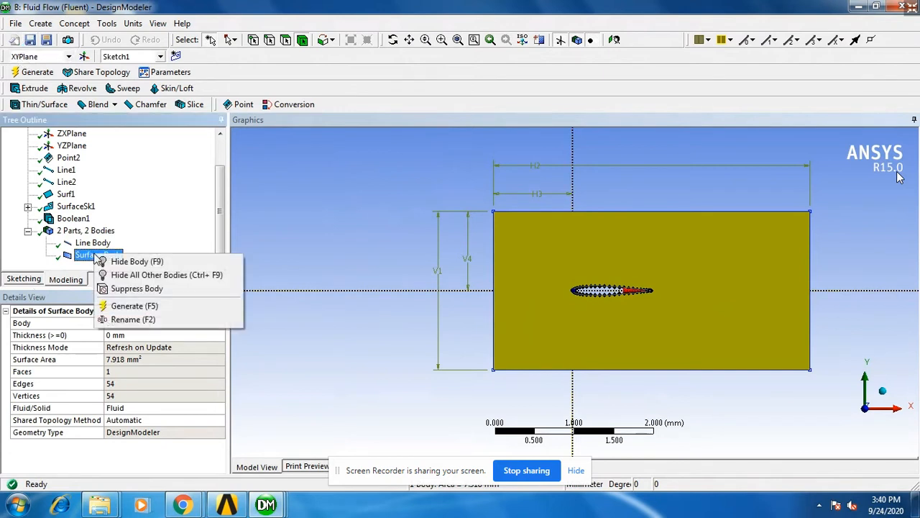
pyautogui.click(133, 319)
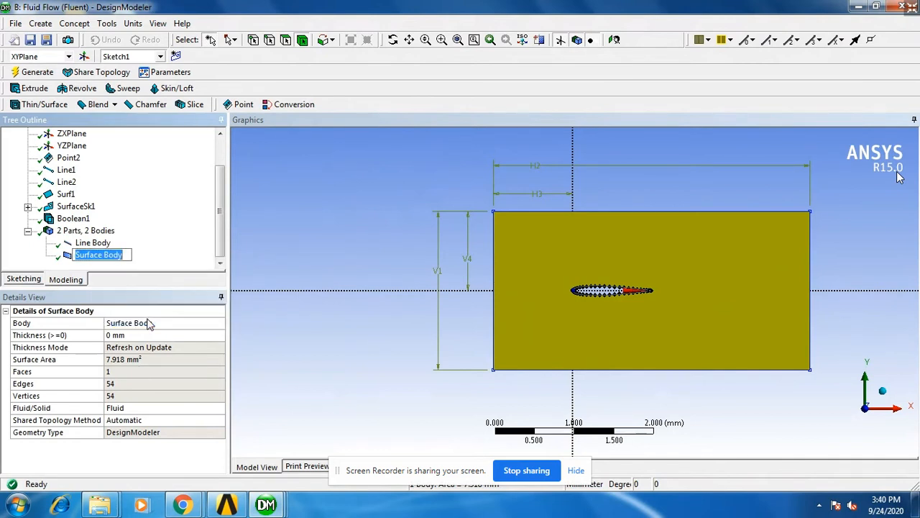
pyautogui.write('A')
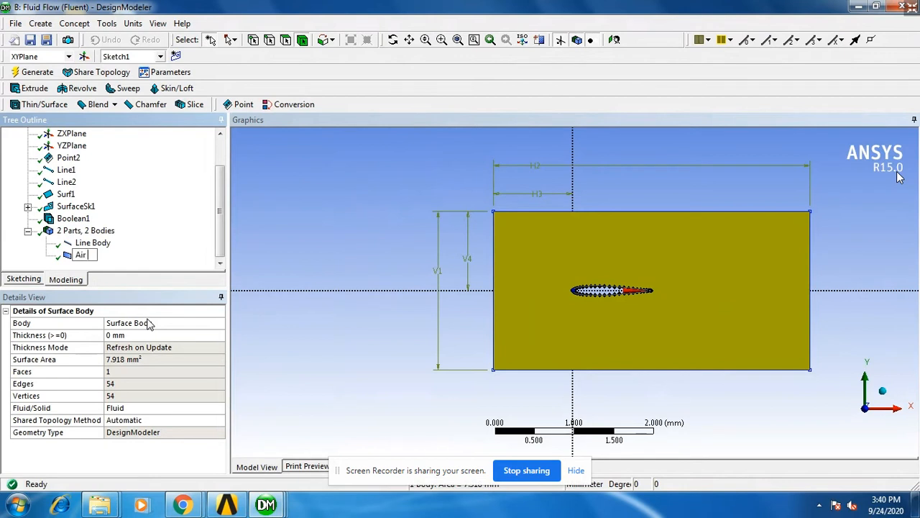
pyautogui.write('ir')
pyautogui.press('BackSpace')
pyautogui.press('BackSpace')
pyautogui.press('BackSpace')
pyautogui.write('Domain with Ait')
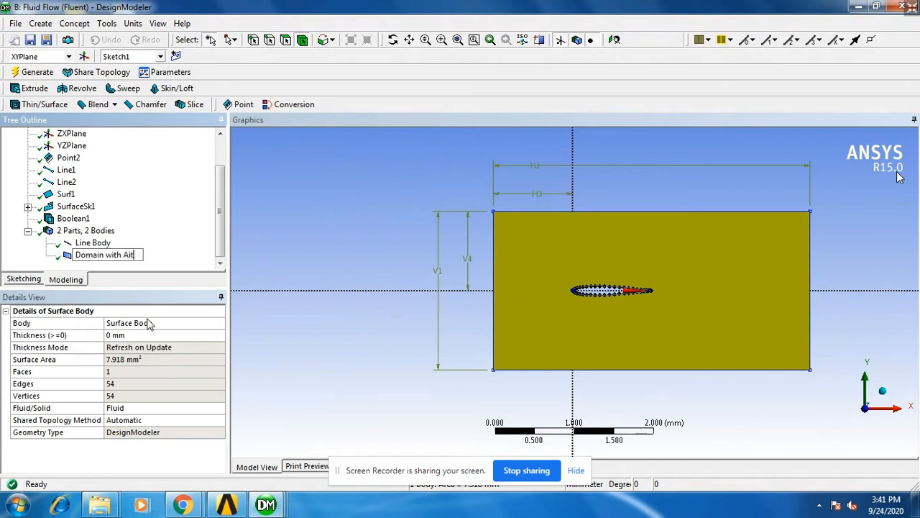
pyautogui.press('BackSpace')
pyautogui.write('rfoil')
pyautogui.press('Return')
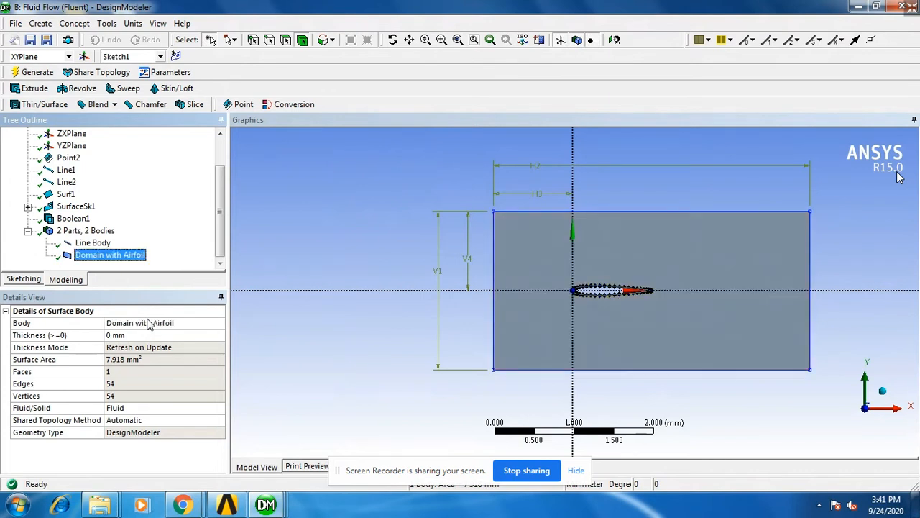
pyautogui.click(297, 255)
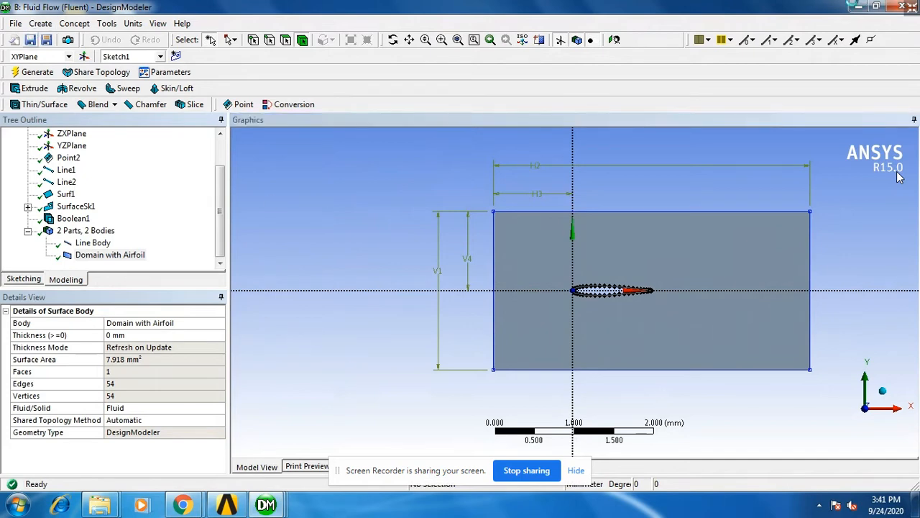
# Step: Switch to the Workbench project and open the Mesh cell of the second Fluid Flow (Fluent) system
pyautogui.click(857, 9)
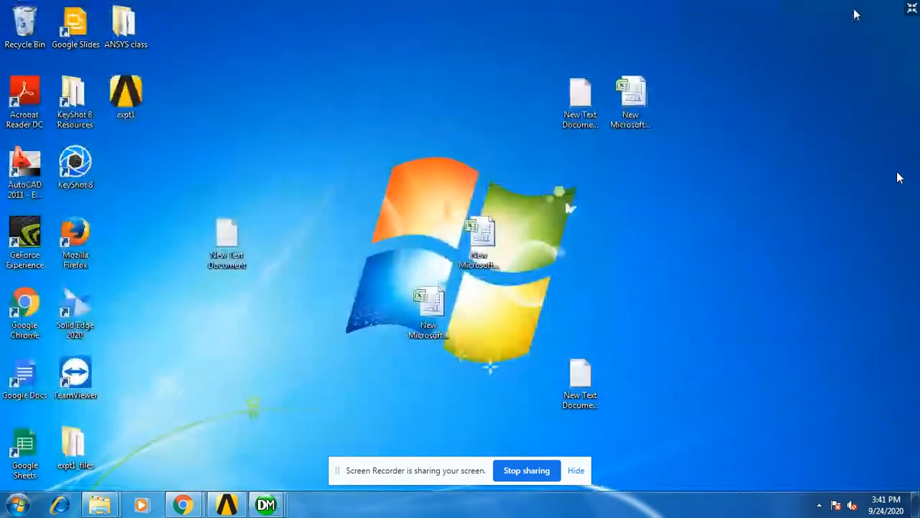
pyautogui.click(227, 505)
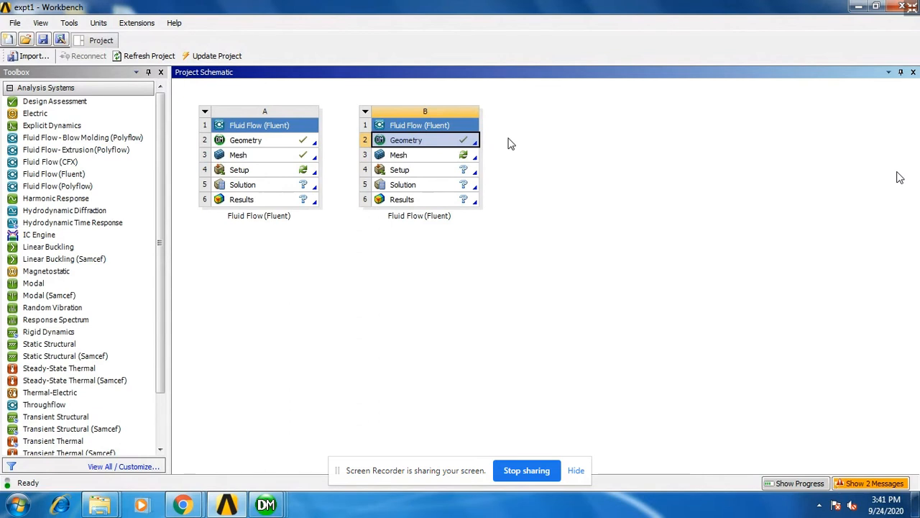
pyautogui.doubleClick(424, 155)
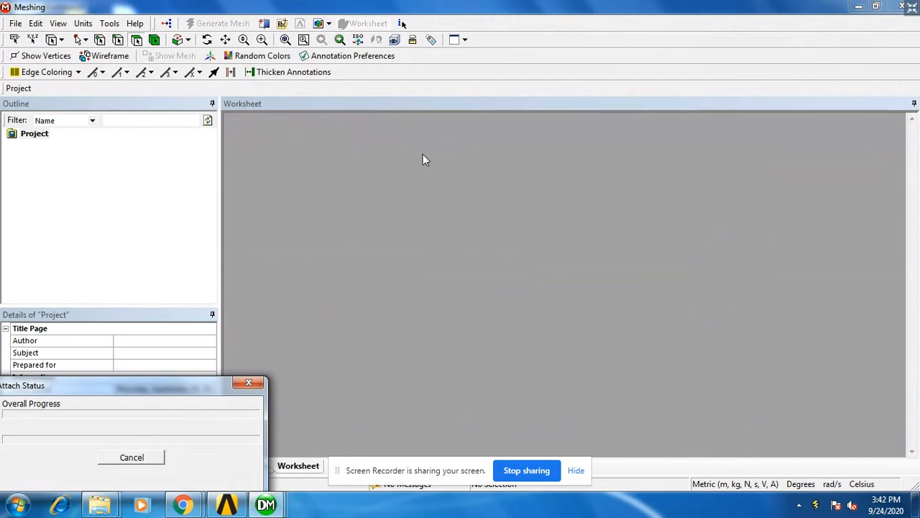
pyautogui.moveTo(186, 506)
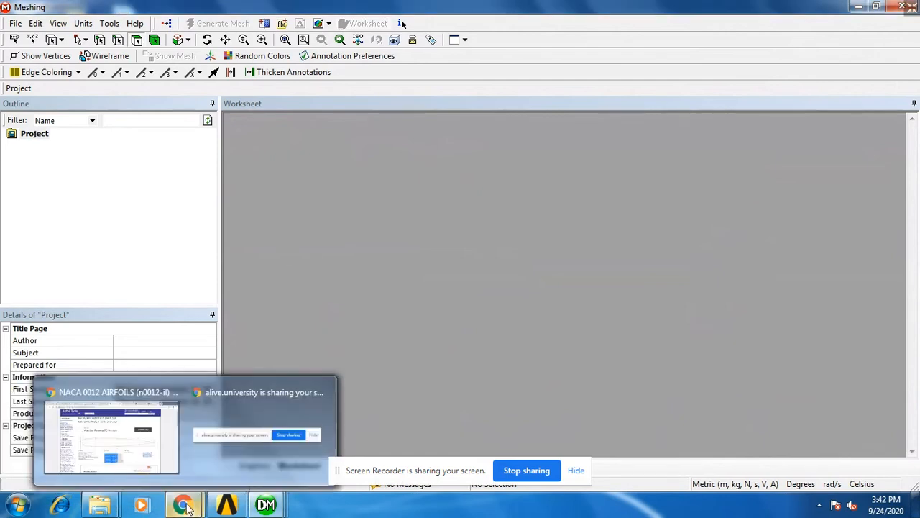
pyautogui.click(105, 432)
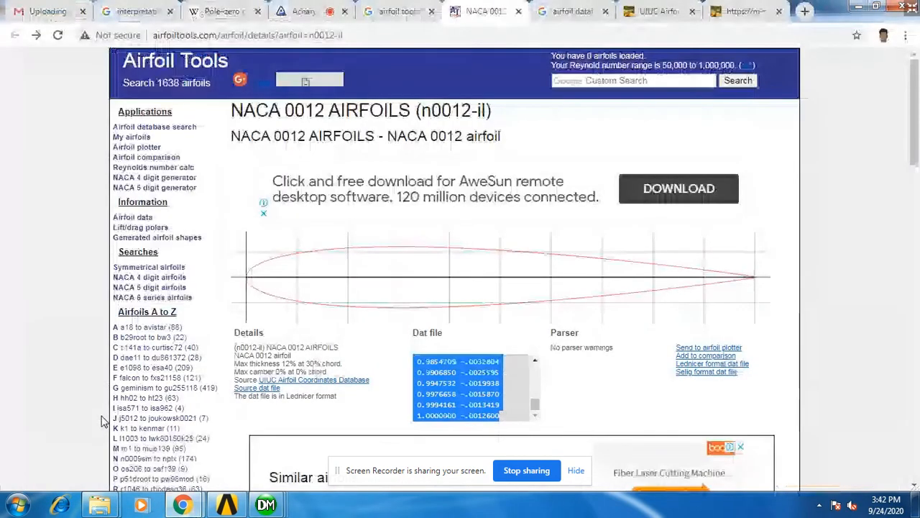
pyautogui.click(328, 14)
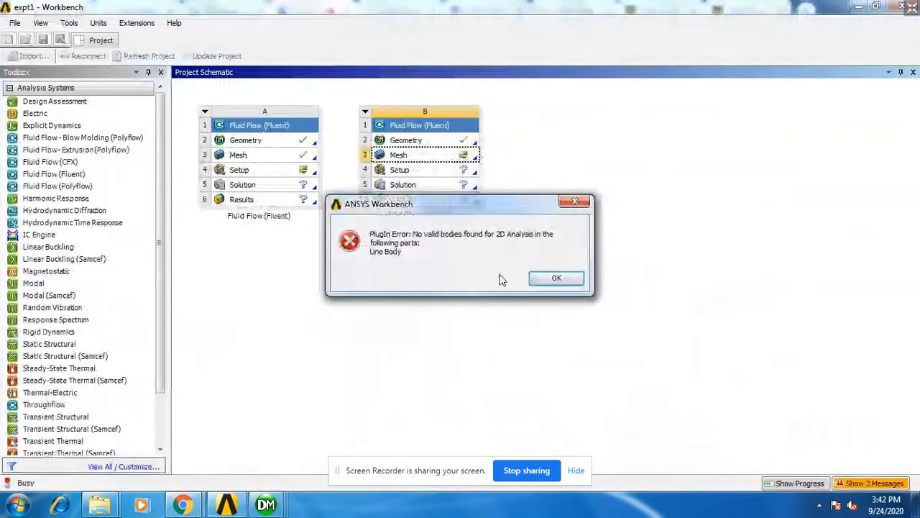
# Step: Switch to system B's Meshing window, generate the mesh for the airfoil domain with default settings and display it
pyautogui.click(550, 277)
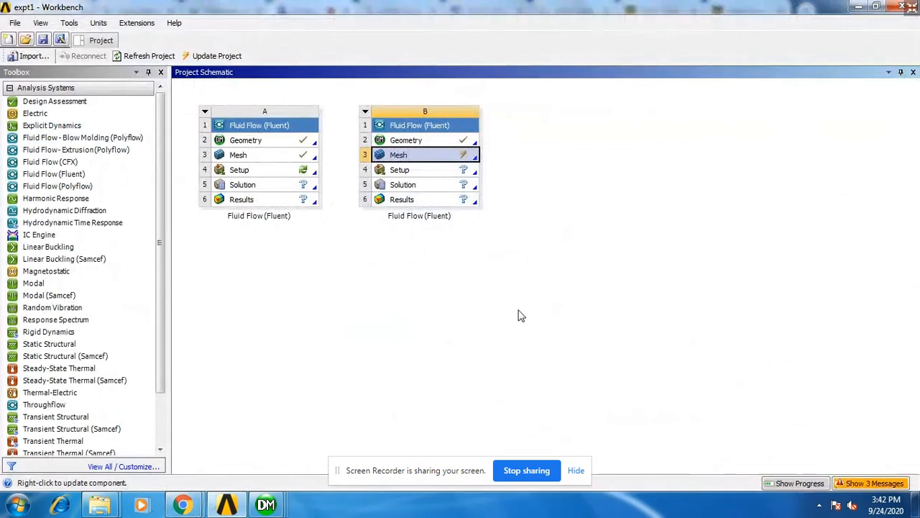
pyautogui.click(266, 506)
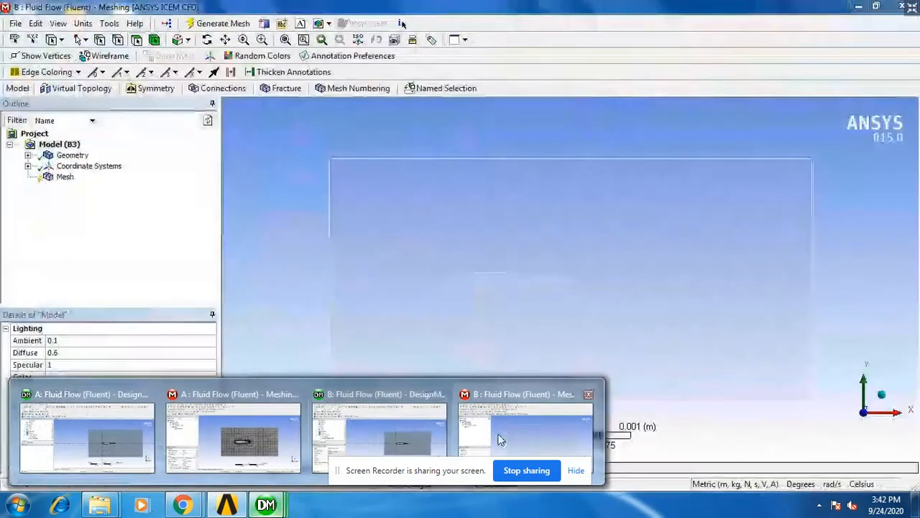
pyautogui.click(501, 440)
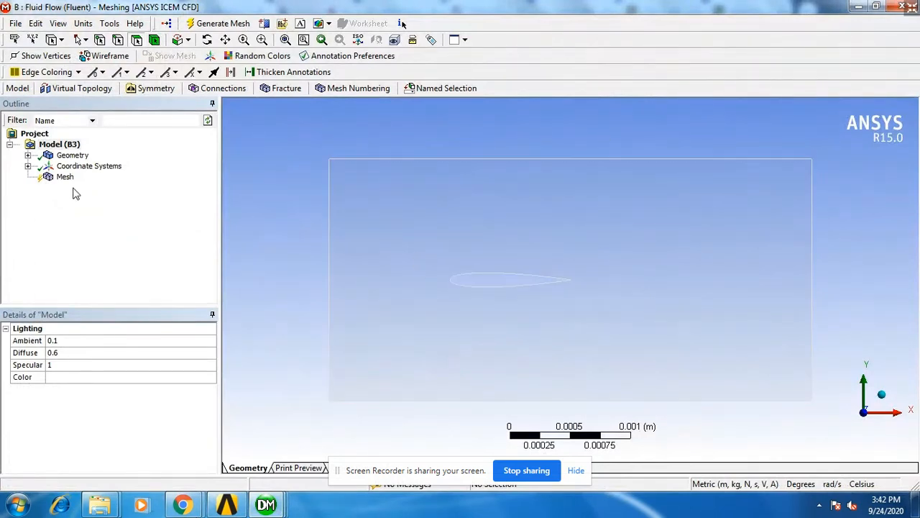
pyautogui.click(200, 27)
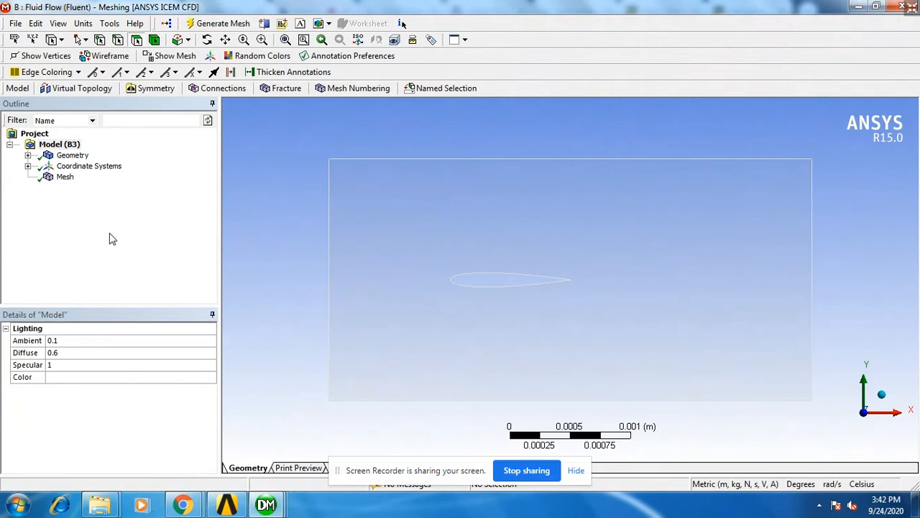
pyautogui.click(64, 178)
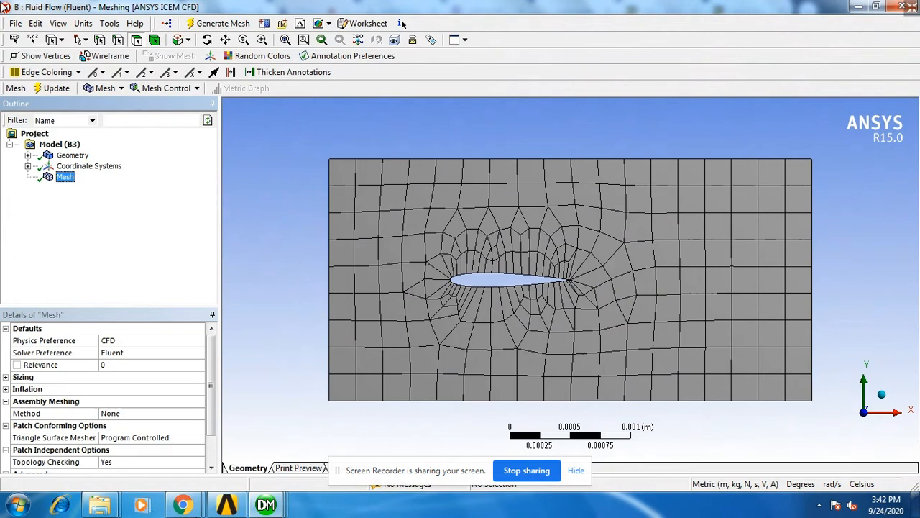
# Step: Try selecting the edges along the airfoil cutout's upper and lower outline, and clear the selection
pyautogui.click(498, 281)
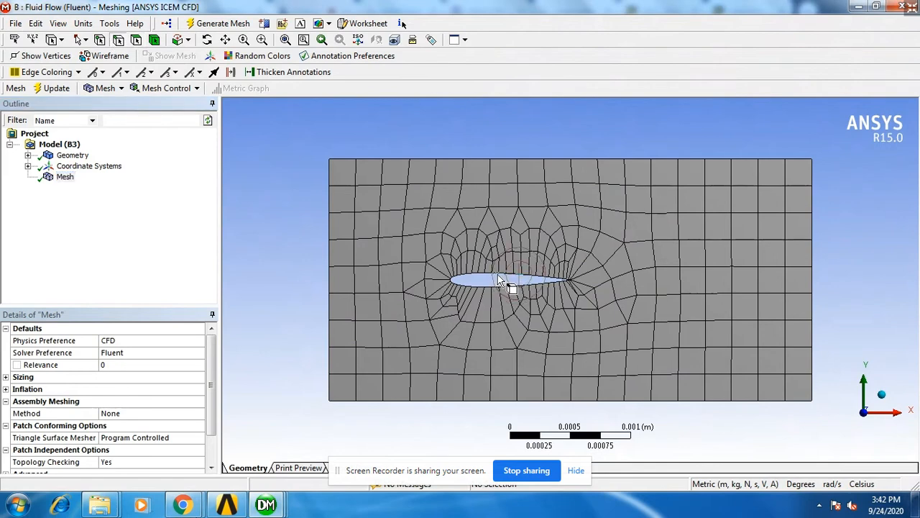
pyautogui.click(456, 281)
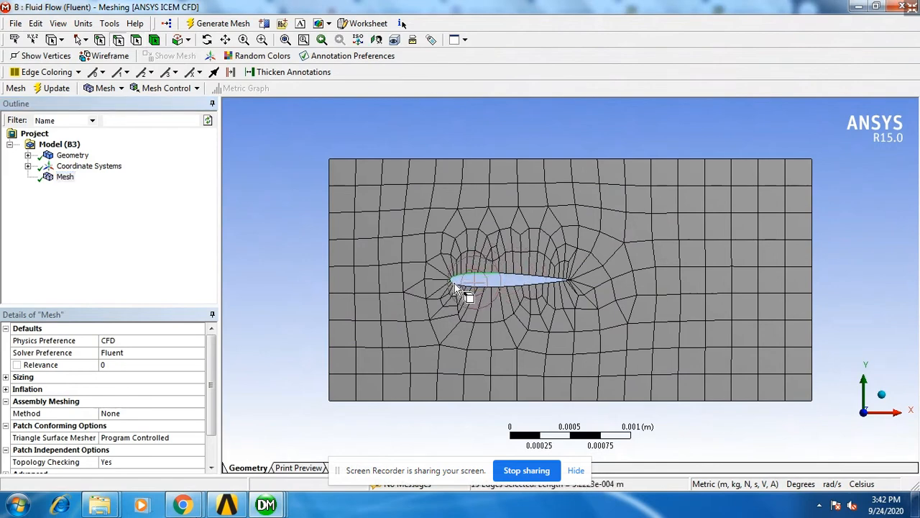
pyautogui.keyDown('ctrl'); pyautogui.click(566, 283); pyautogui.keyUp('ctrl')
pyautogui.moveTo(564, 282)
pyautogui.mouseDown()
pyautogui.moveTo(502, 273)
pyautogui.moveTo(555, 275)
pyautogui.mouseUp()
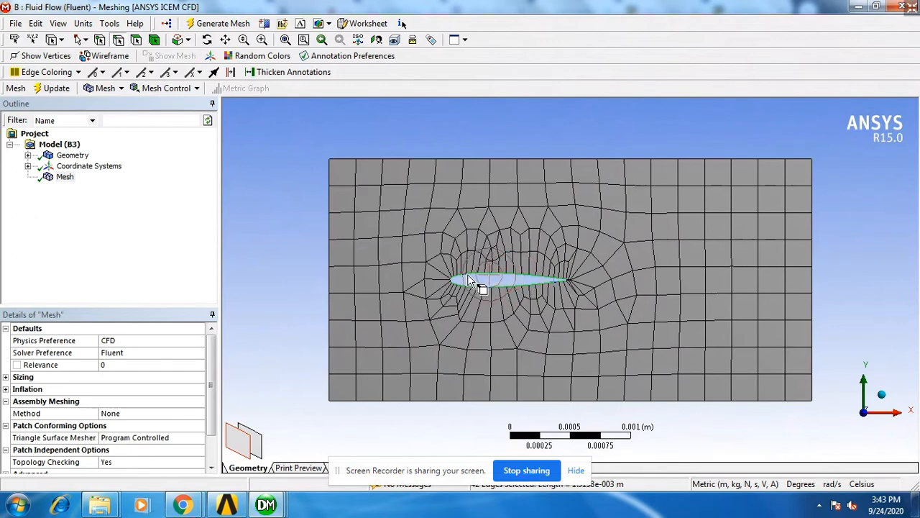
pyautogui.click(486, 281)
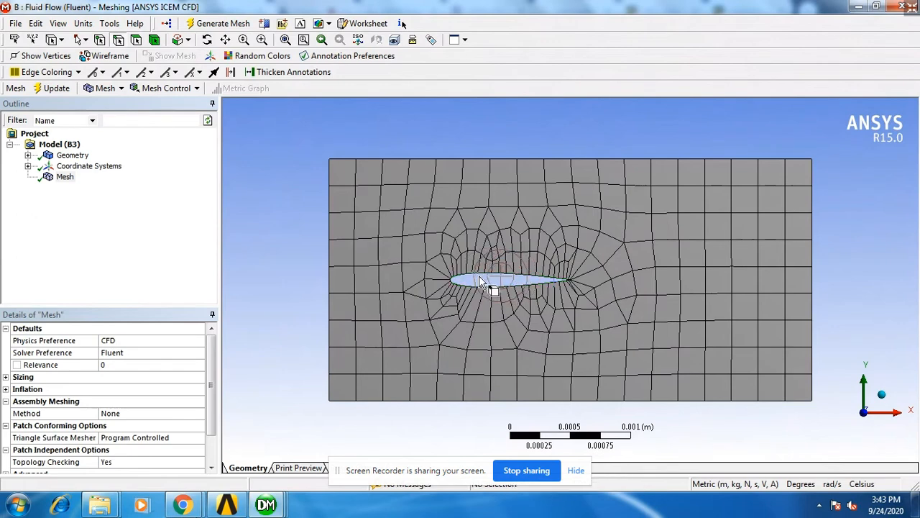
# Step: Examine the generated mesh around the airfoil up close and across the whole domain
pyautogui.scroll(5, 480, 280)
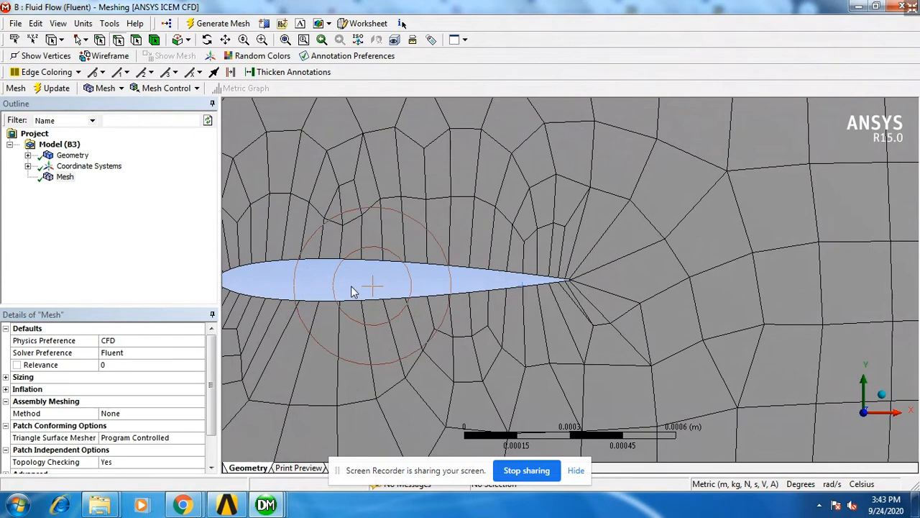
pyautogui.press('F7')
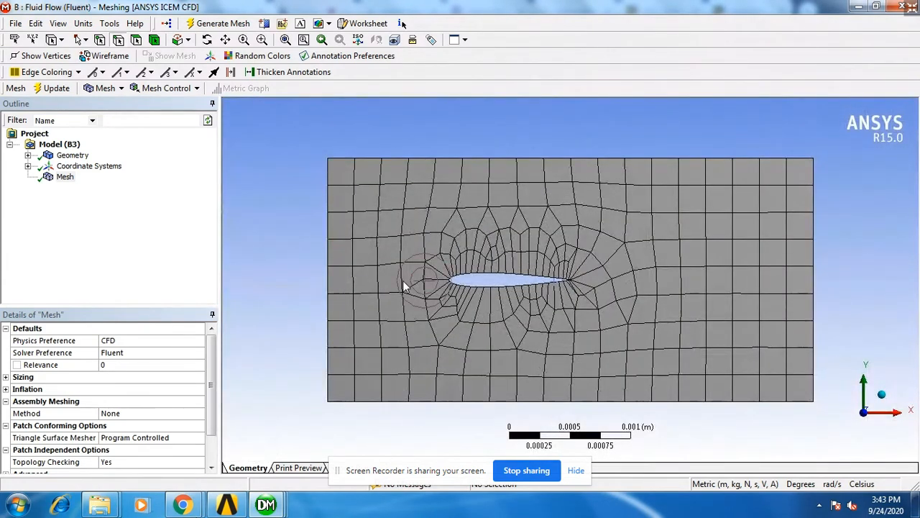
pyautogui.scroll(2, 471, 282)
pyautogui.scroll(-2, 471, 283)
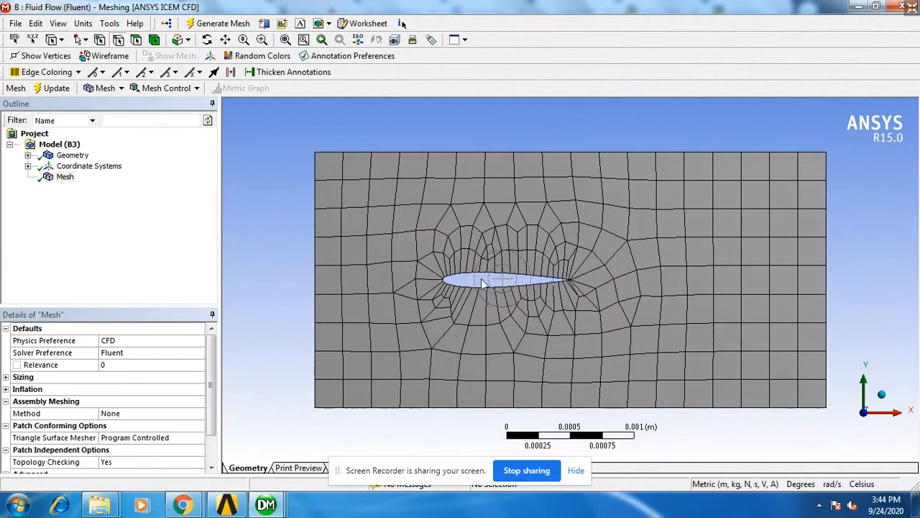
pyautogui.scroll(5, 482, 282)
pyautogui.scroll(3, 482, 282)
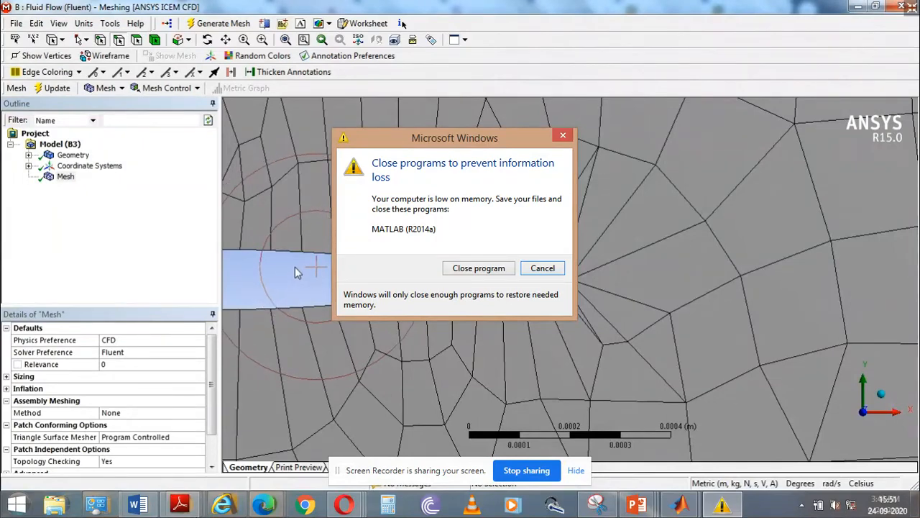
pyautogui.scroll(-3, 295, 272)
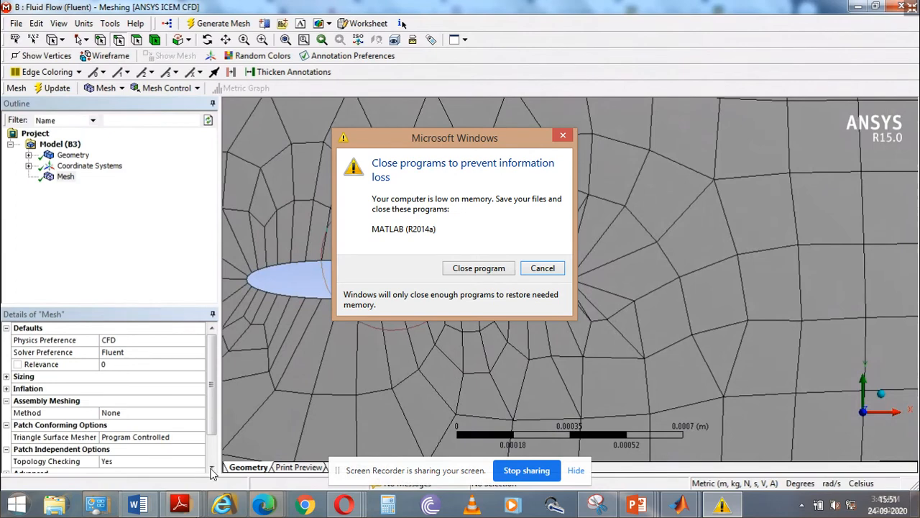
# Step: Close MATLAB from the low-memory warning and save the changes to Untitled.m
pyautogui.click(489, 271)
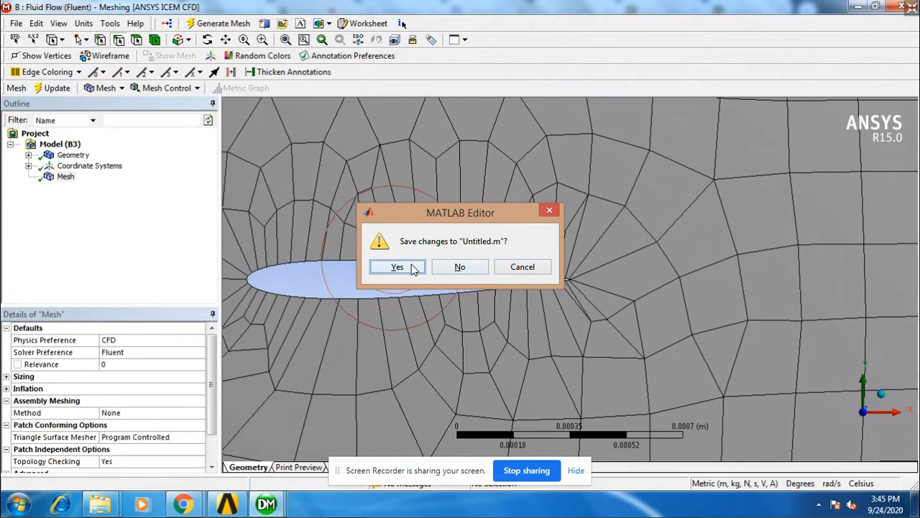
pyautogui.click(397, 266)
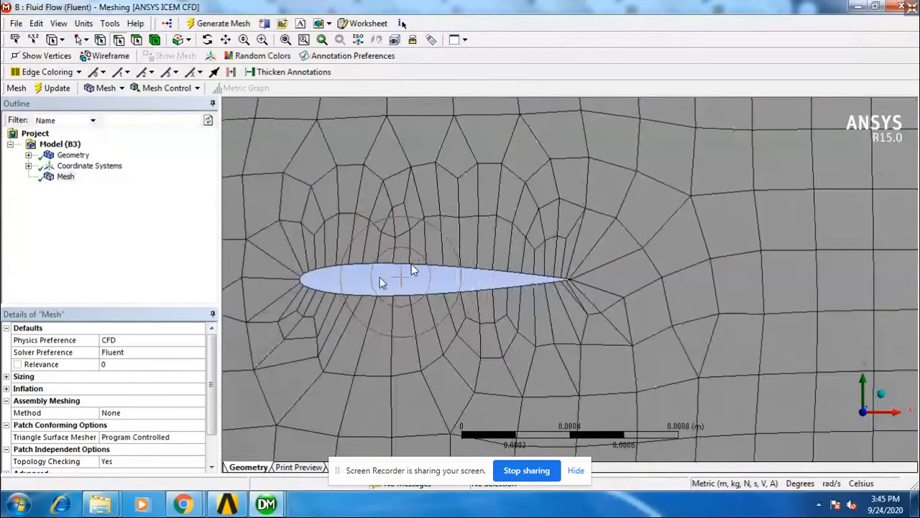
pyautogui.scroll(-5, 380, 278)
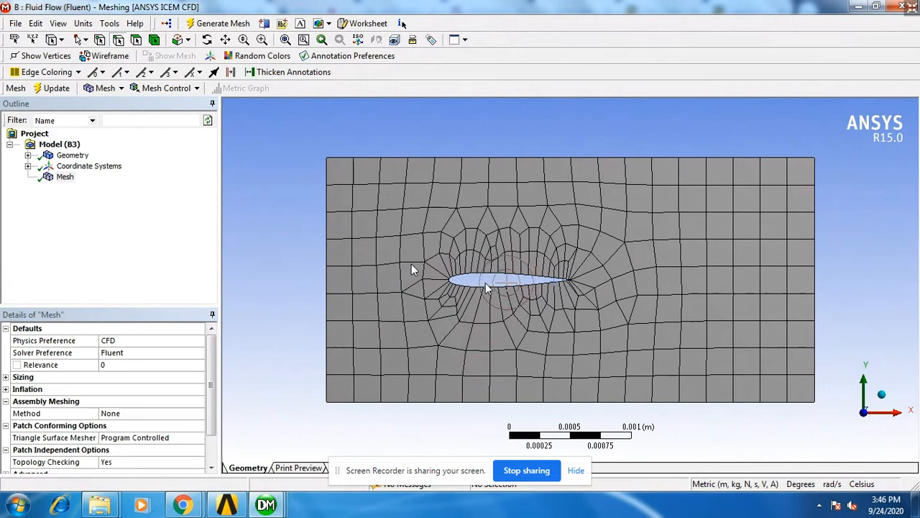
pyautogui.scroll(5, 487, 281)
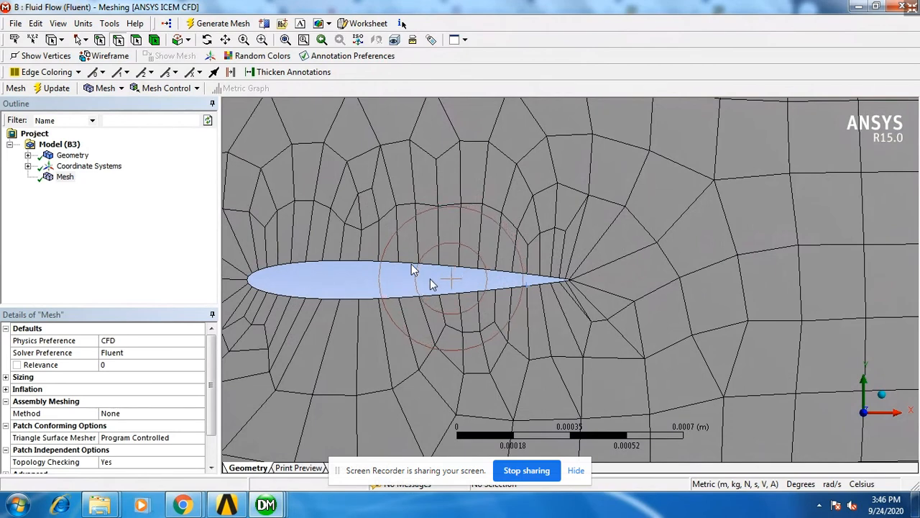
# Step: Set the mesh's Relevance Center to Fine in the Sizing settings
pyautogui.scroll(-1, 430, 280)
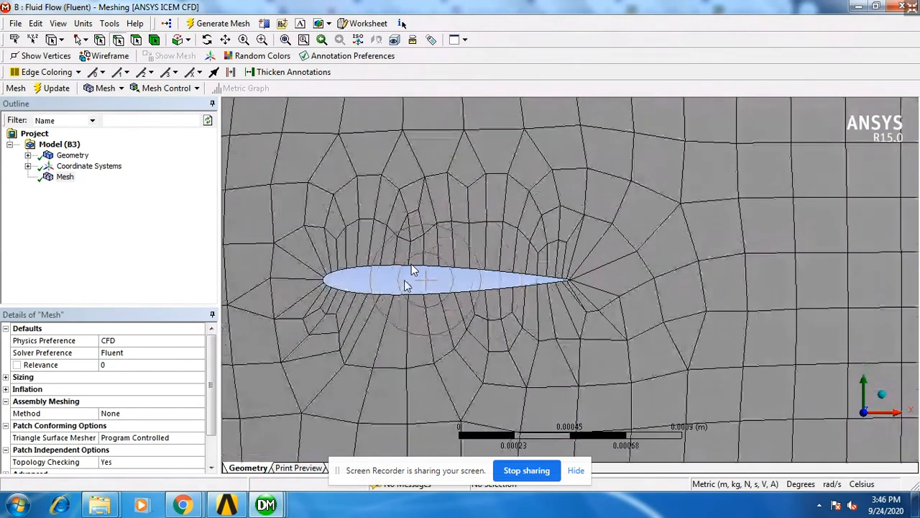
pyautogui.scroll(-2, 424, 281)
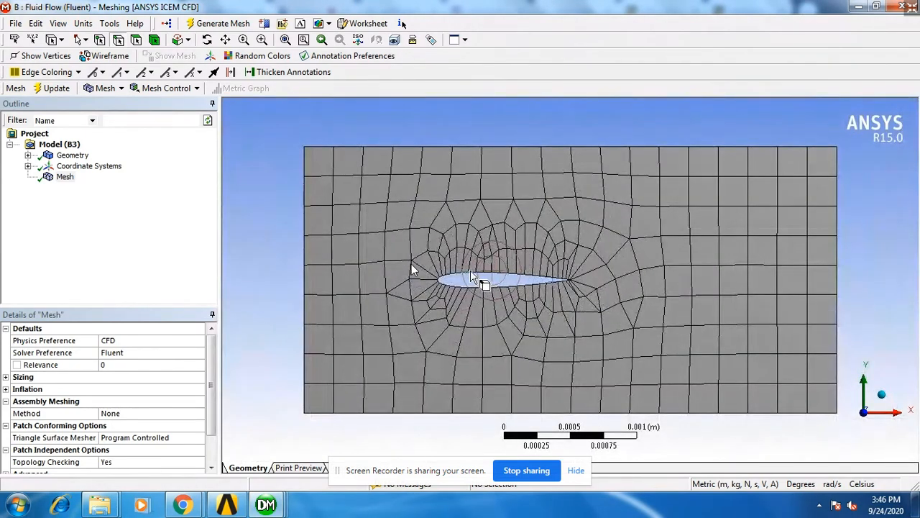
pyautogui.scroll(-1, 466, 278)
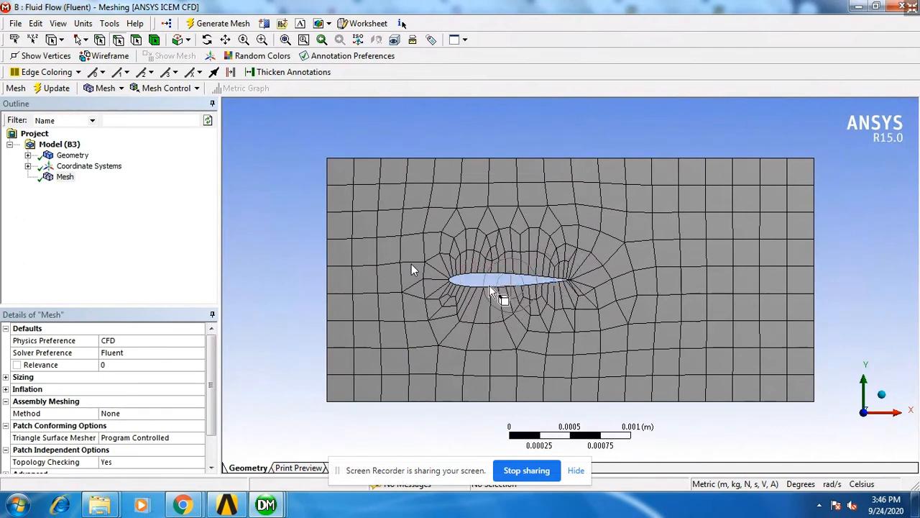
pyautogui.scroll(-1, 500, 299)
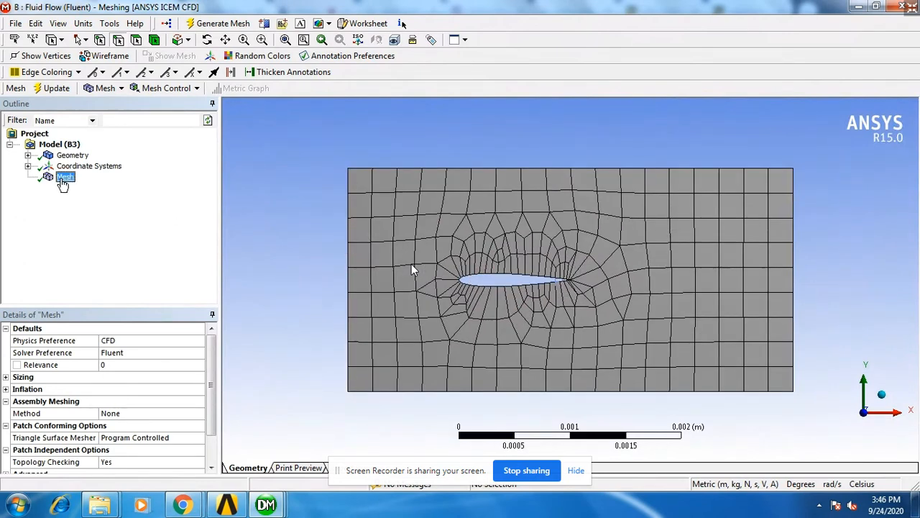
pyautogui.click(64, 178)
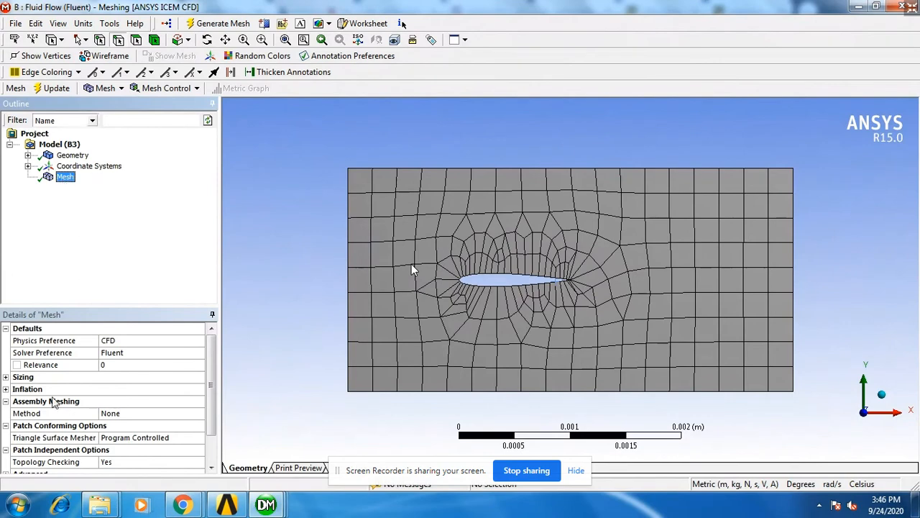
pyautogui.click(22, 378)
pyautogui.doubleClick(22, 378)
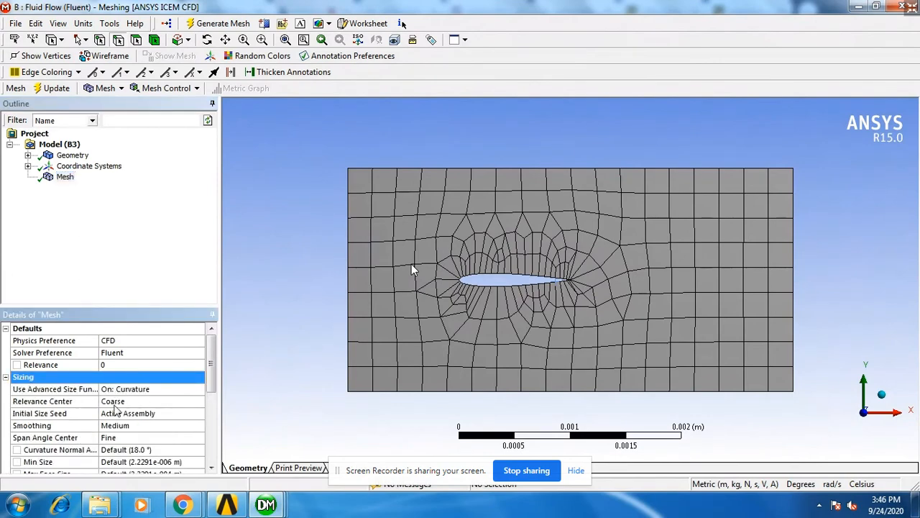
pyautogui.click(91, 401)
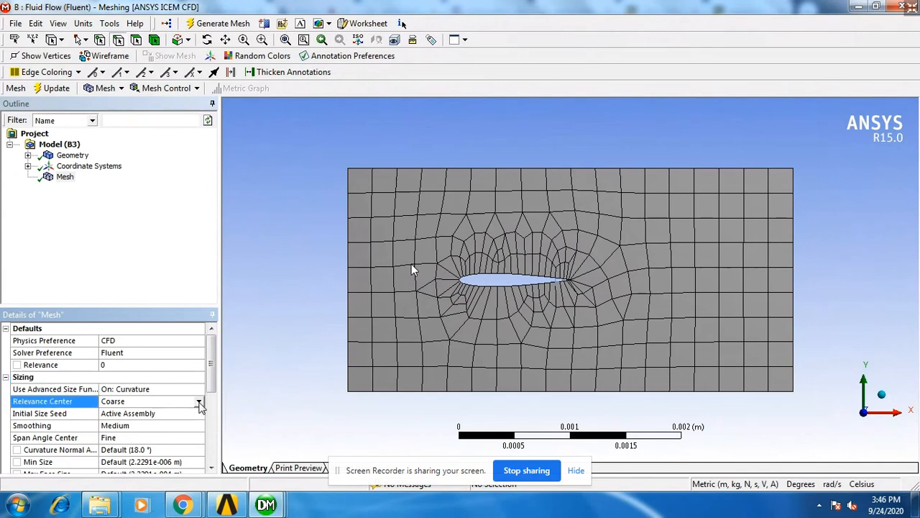
pyautogui.click(199, 403)
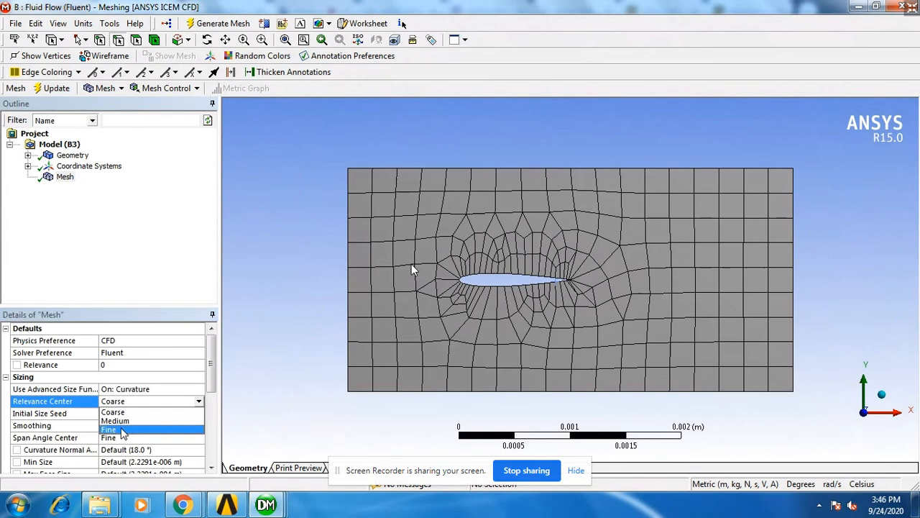
pyautogui.click(114, 429)
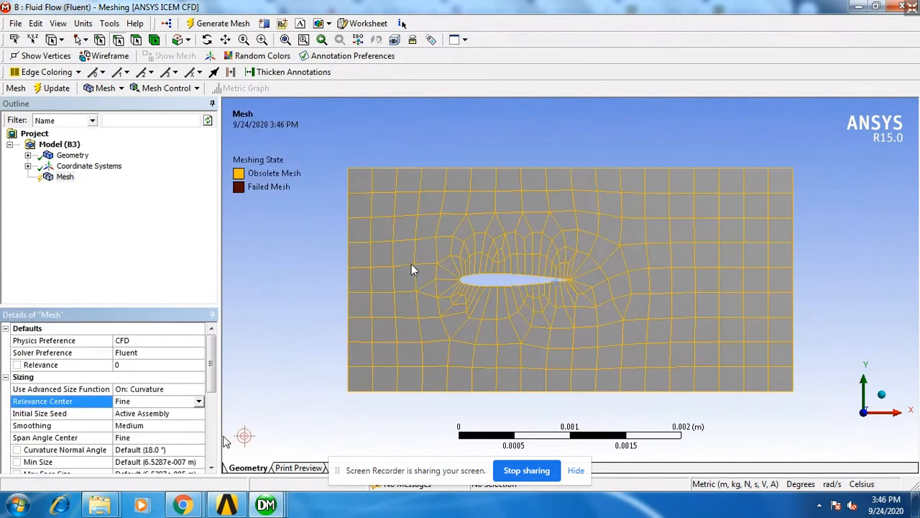
# Step: Update the mesh with the Fine relevance center and inspect the elements around the airfoil and across the domain
pyautogui.moveTo(211, 389); pyautogui.dragTo(208, 360)
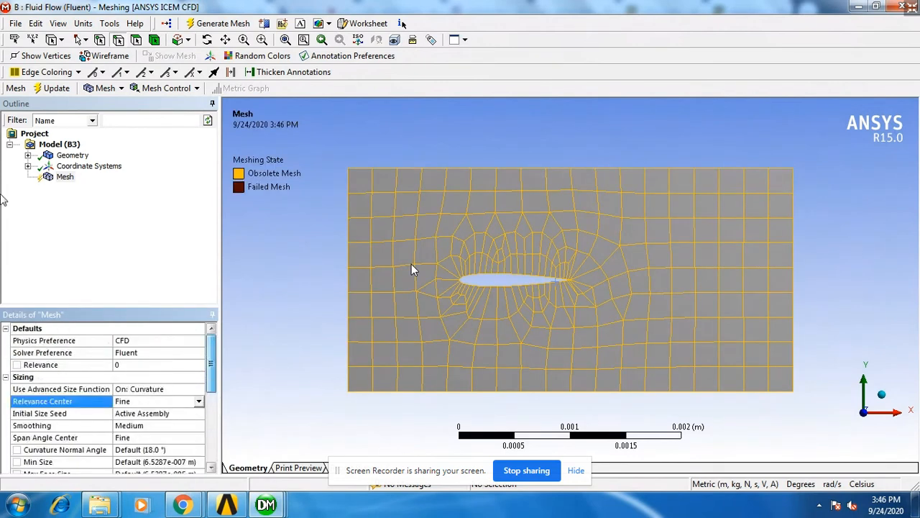
pyautogui.click(53, 88)
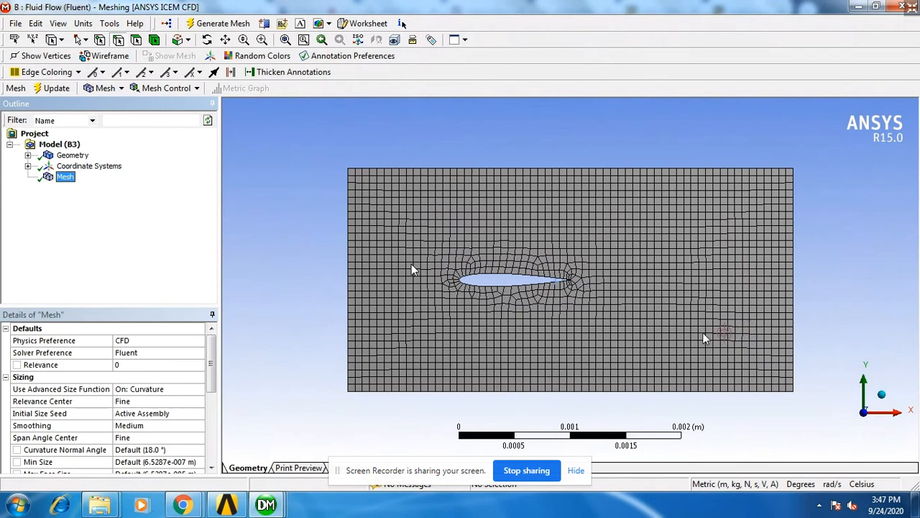
pyautogui.click(480, 284)
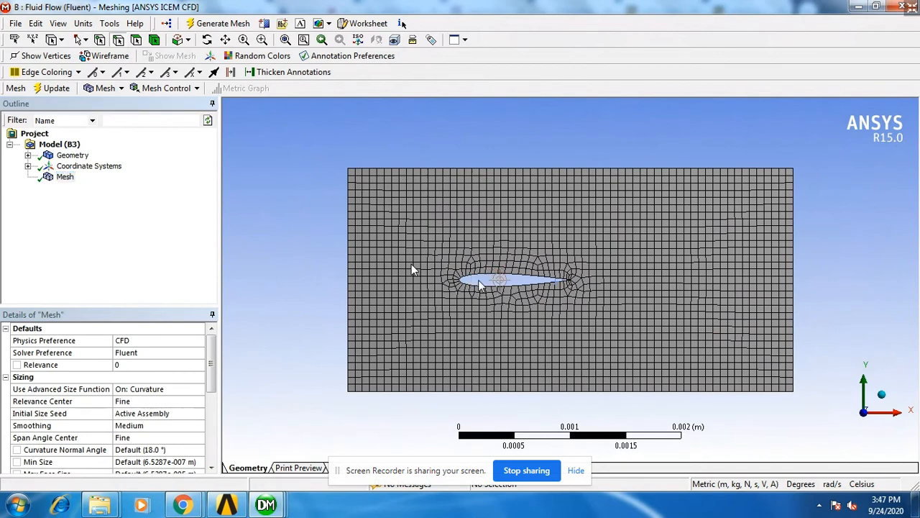
pyautogui.scroll(4, 481, 284)
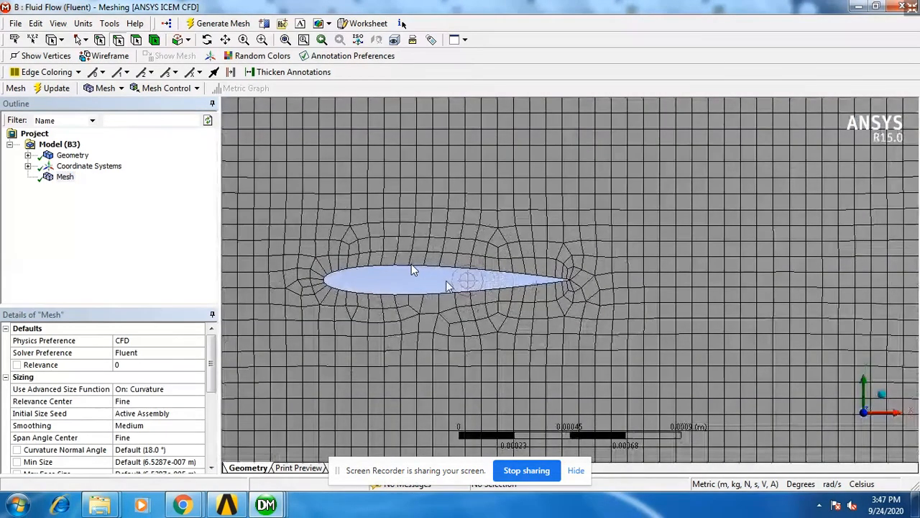
pyautogui.scroll(-3, 447, 286)
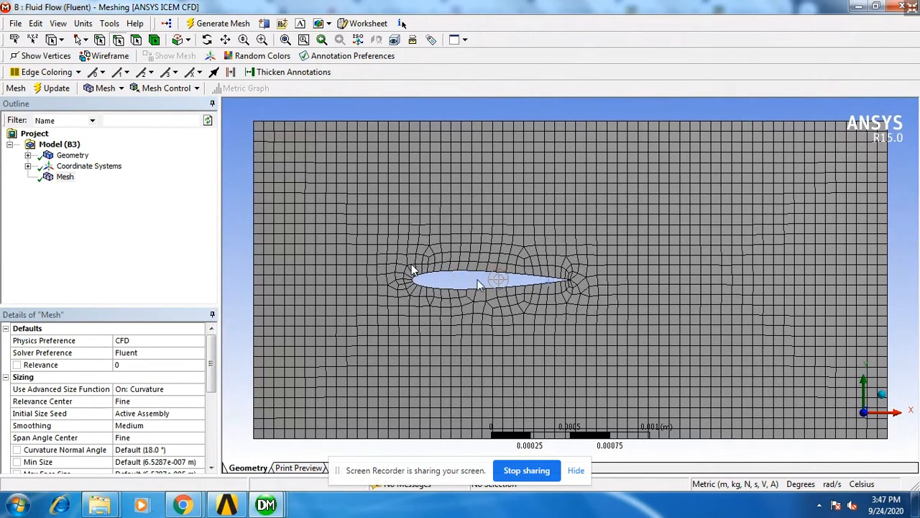
pyautogui.scroll(-1, 463, 283)
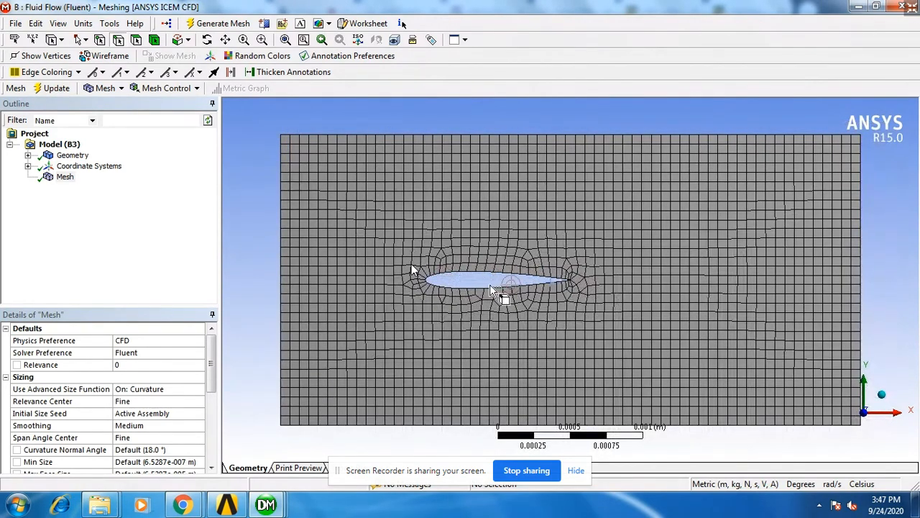
# Step: Insert a Refinement control under Mesh
pyautogui.click(65, 177)
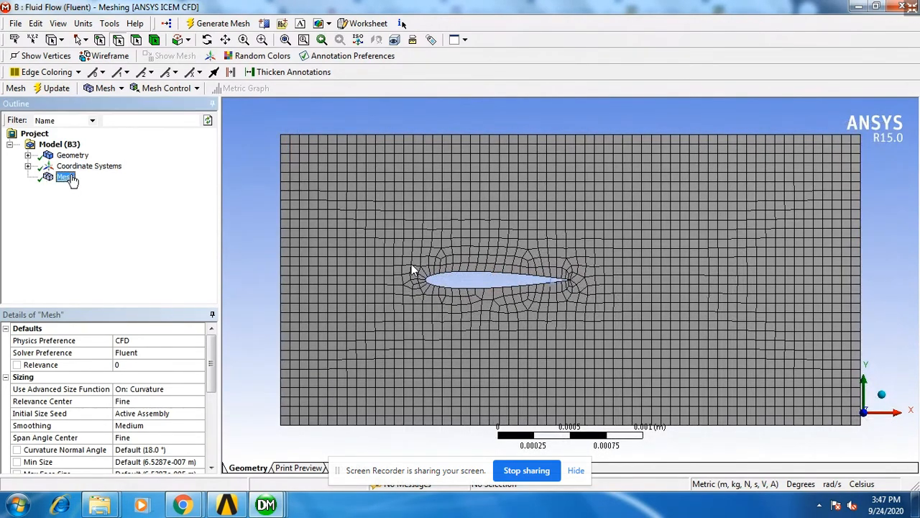
pyautogui.rightClick(67, 177)
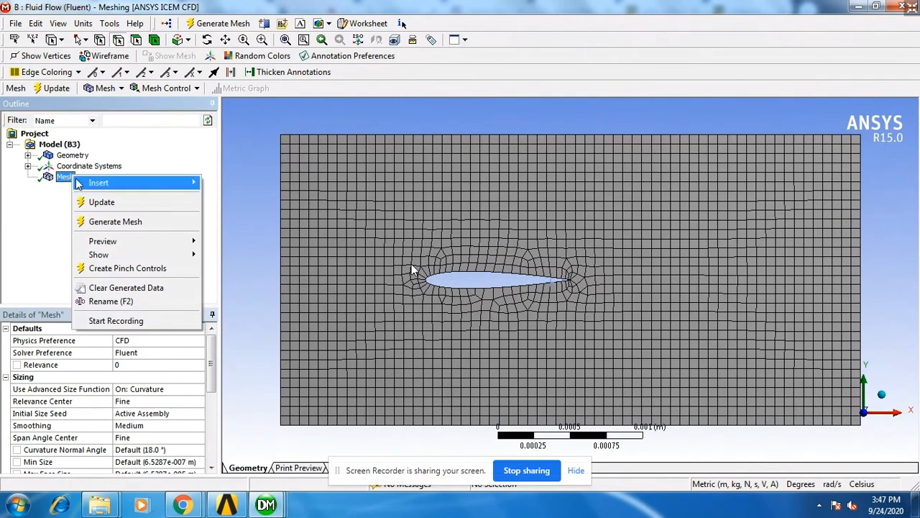
pyautogui.moveTo(106, 186)
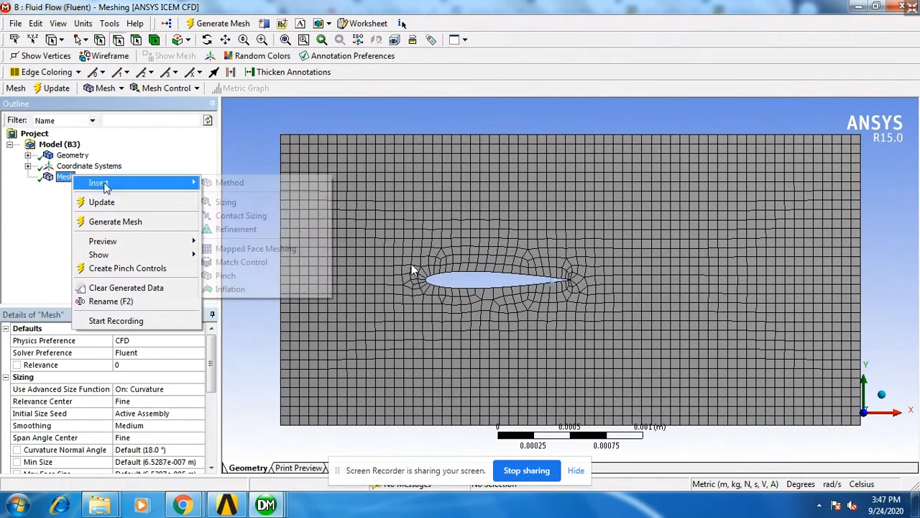
pyautogui.click(253, 232)
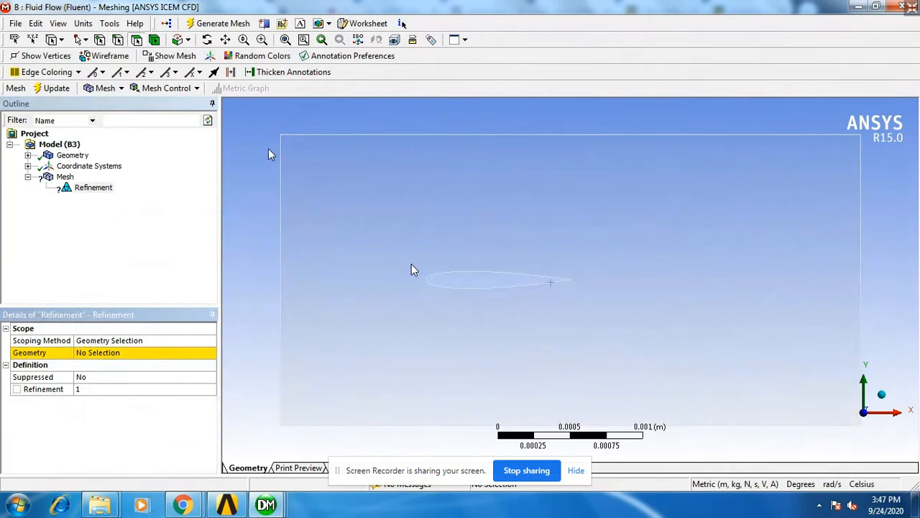
# Step: Scope the refinement to all edges of the airfoil outline, including the short edges at the trailing-edge tip
pyautogui.click(90, 353)
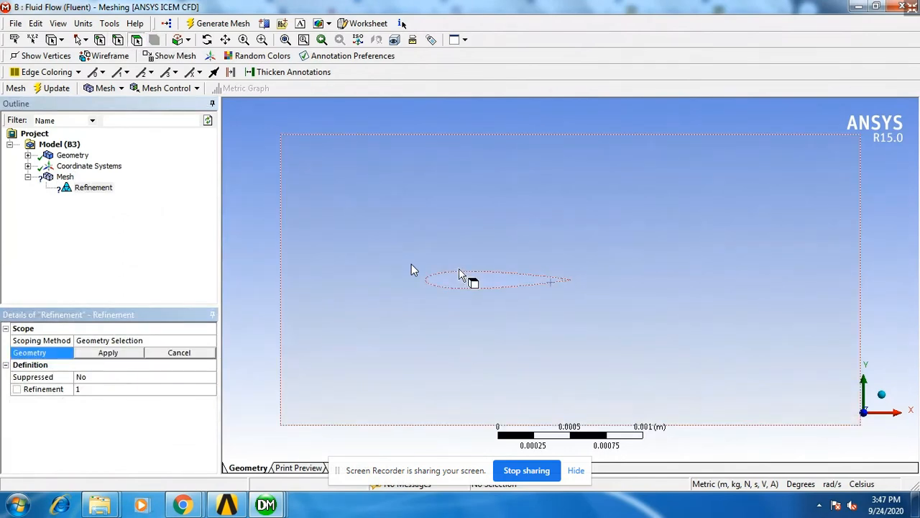
pyautogui.click(428, 228)
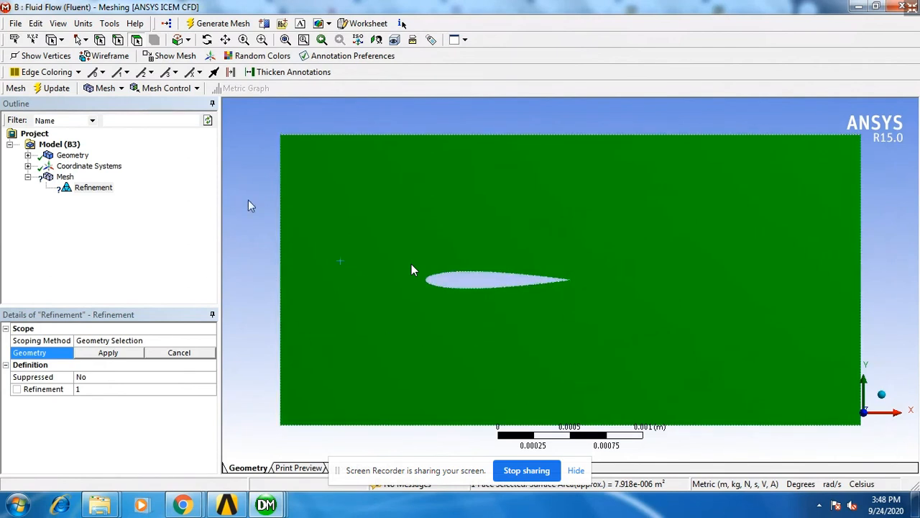
pyautogui.click(118, 40)
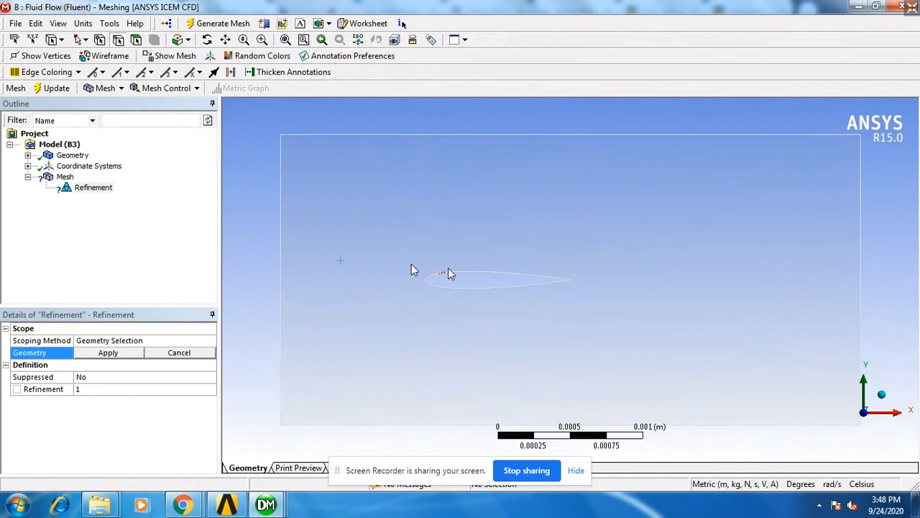
pyautogui.click(430, 279)
pyautogui.moveTo(430, 277)
pyautogui.mouseDown()
pyautogui.moveTo(528, 275)
pyautogui.moveTo(577, 294)
pyautogui.moveTo(426, 282)
pyautogui.moveTo(437, 280)
pyautogui.moveTo(428, 291)
pyautogui.moveTo(566, 286)
pyautogui.mouseUp()
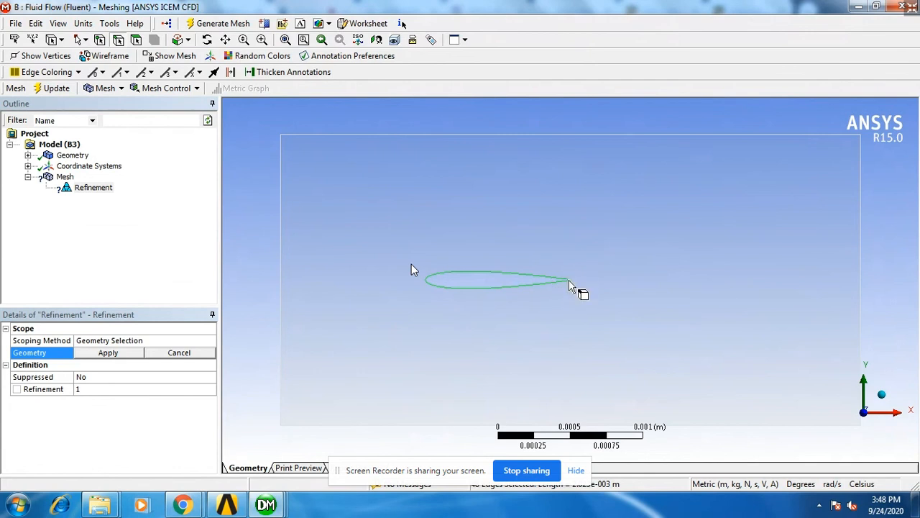
pyautogui.scroll(5, 570, 288)
pyautogui.scroll(2, 568, 302)
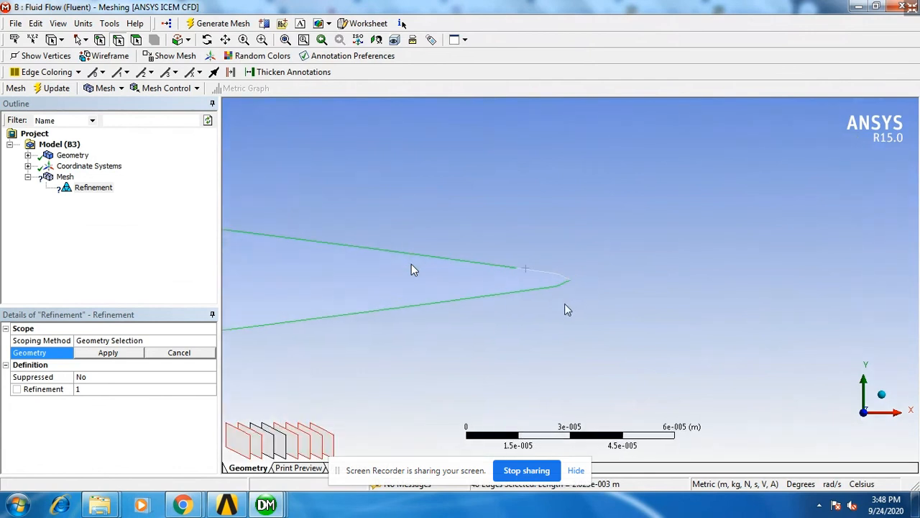
pyautogui.keyDown('ctrl'); pyautogui.click(548, 271); pyautogui.keyUp('ctrl')
pyautogui.keyDown('ctrl'); pyautogui.click(568, 280); pyautogui.keyUp('ctrl')
pyautogui.scroll(-1, 558, 297)
pyautogui.scroll(-4, 558, 297)
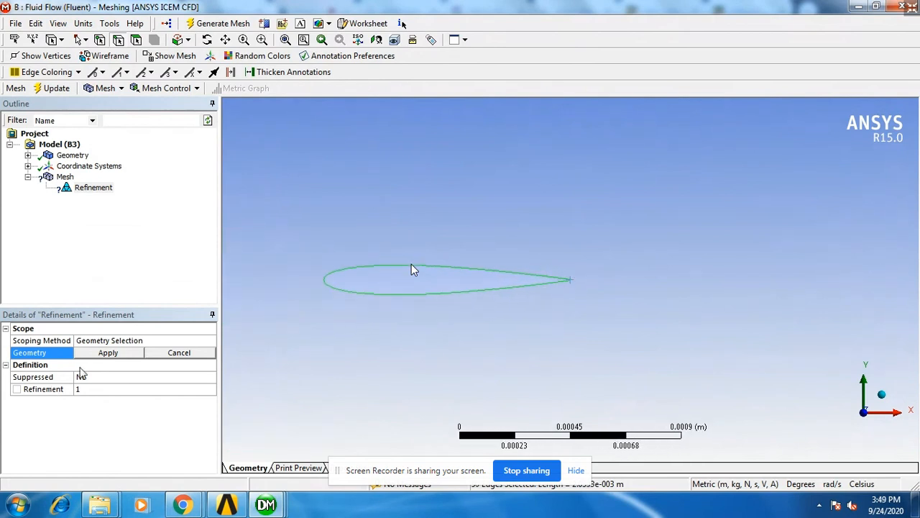
pyautogui.click(101, 353)
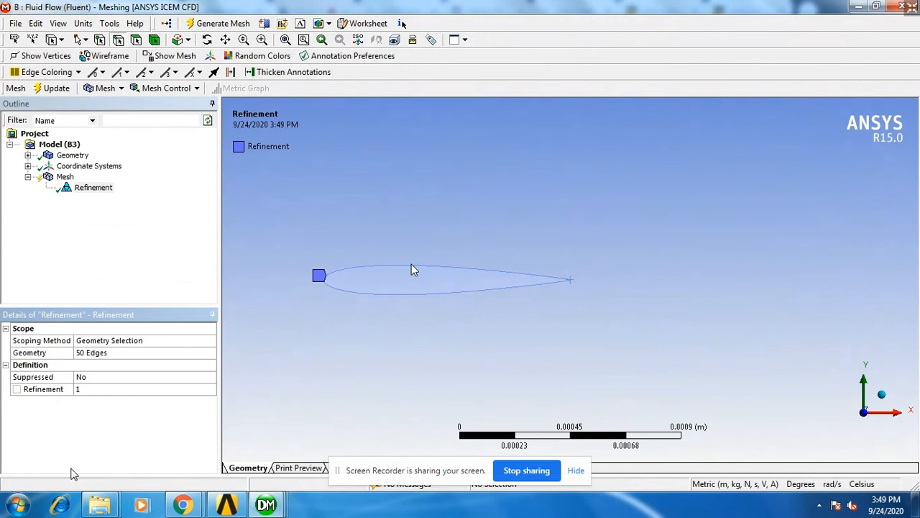
# Step: Set the Refinement value of the airfoil edges to 3
pyautogui.click(84, 388)
pyautogui.click(179, 393)
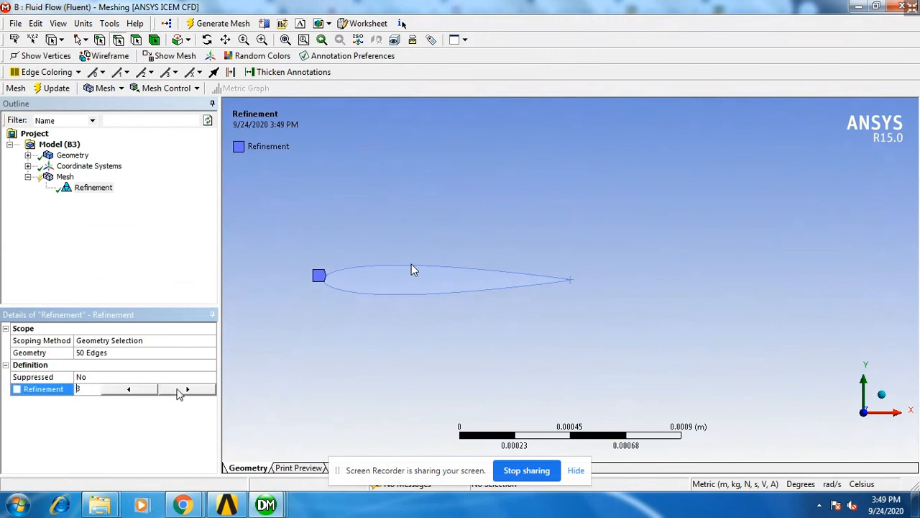
pyautogui.click(180, 393)
# Step: Update the mesh with the edge refinement and display the refined mesh around the airfoil and across the whole domain
pyautogui.click(58, 89)
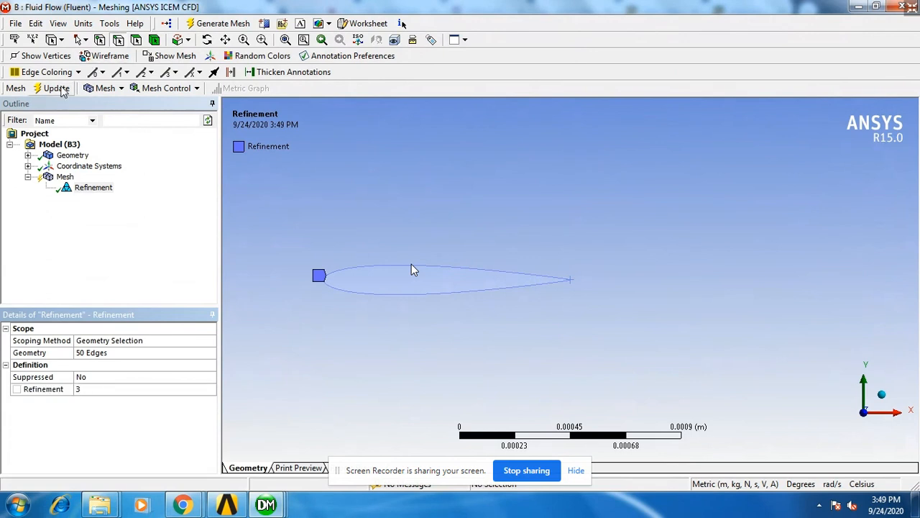
pyautogui.click(58, 88)
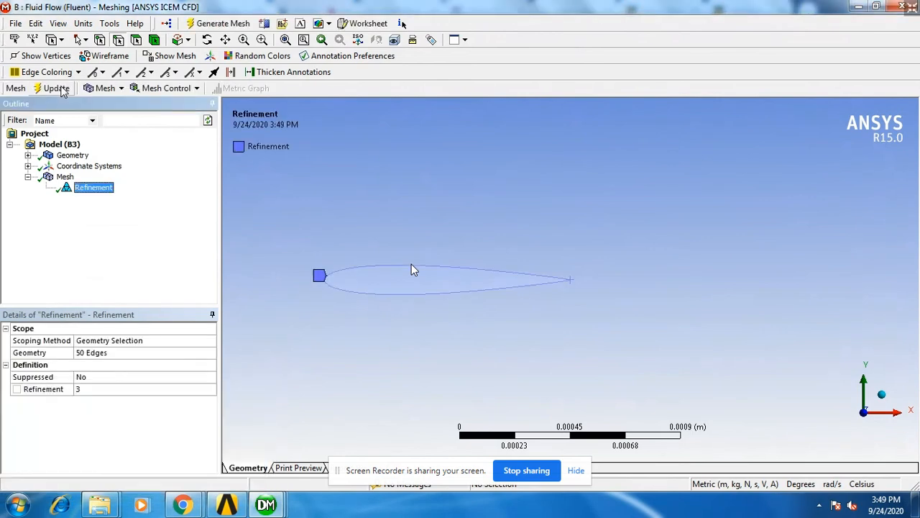
pyautogui.click(65, 176)
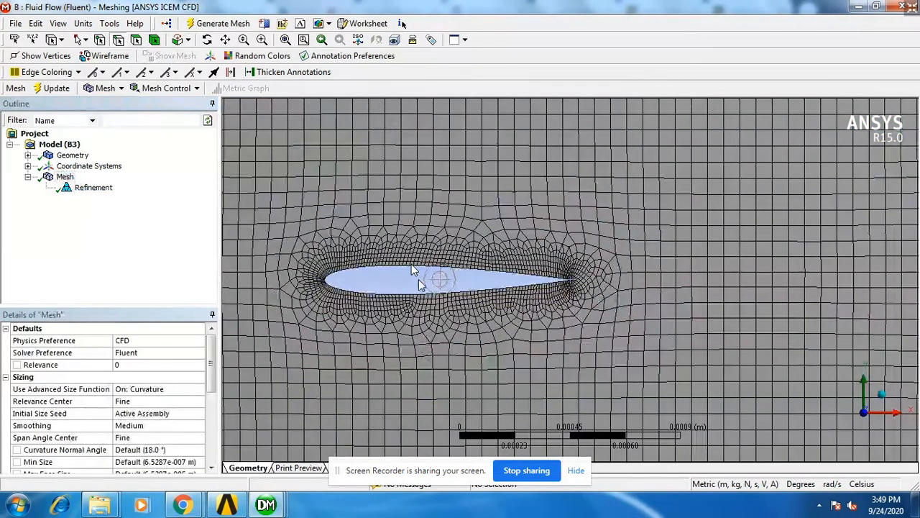
pyautogui.scroll(-3, 450, 336)
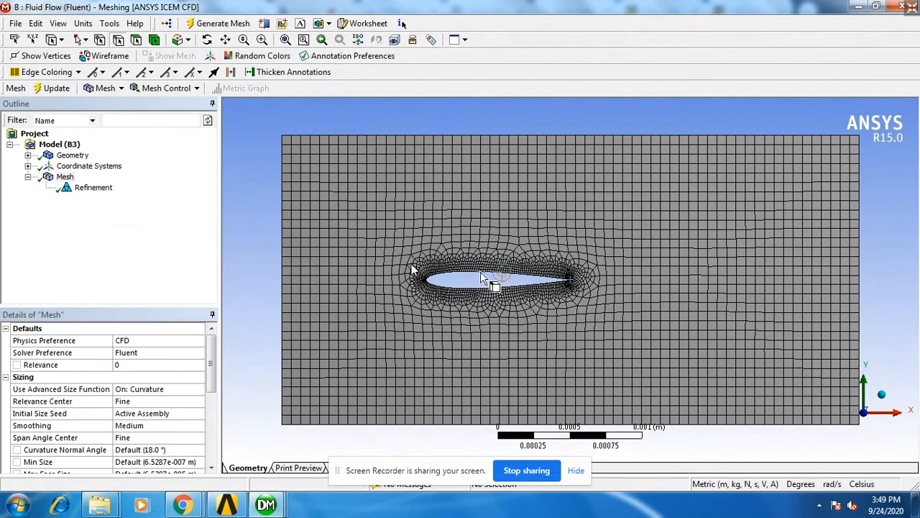
pyautogui.scroll(-1, 482, 279)
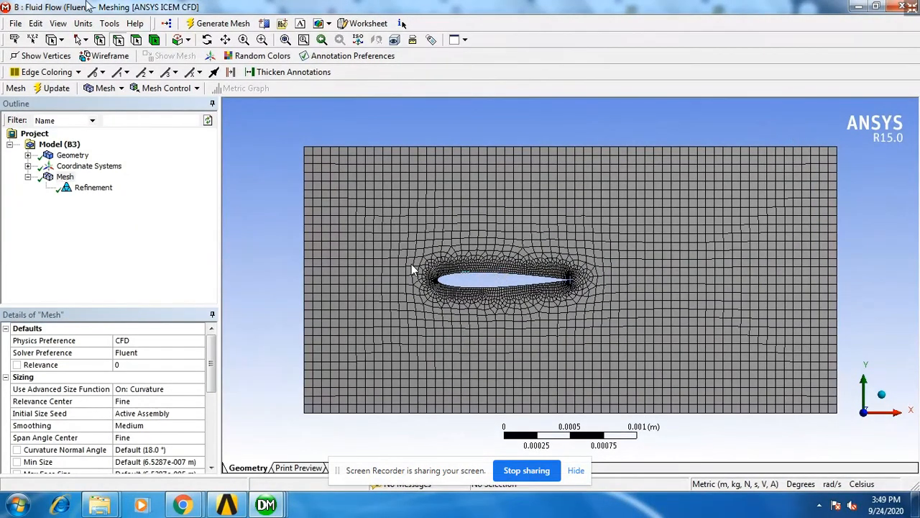
# Step: Save the project with the refined airfoil mesh
pyautogui.click(17, 23)
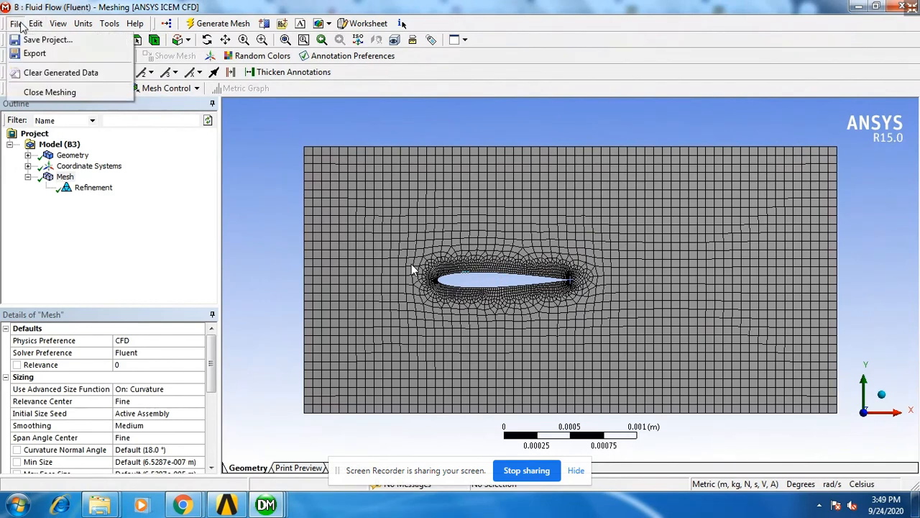
pyautogui.click(18, 25)
pyautogui.click(20, 26)
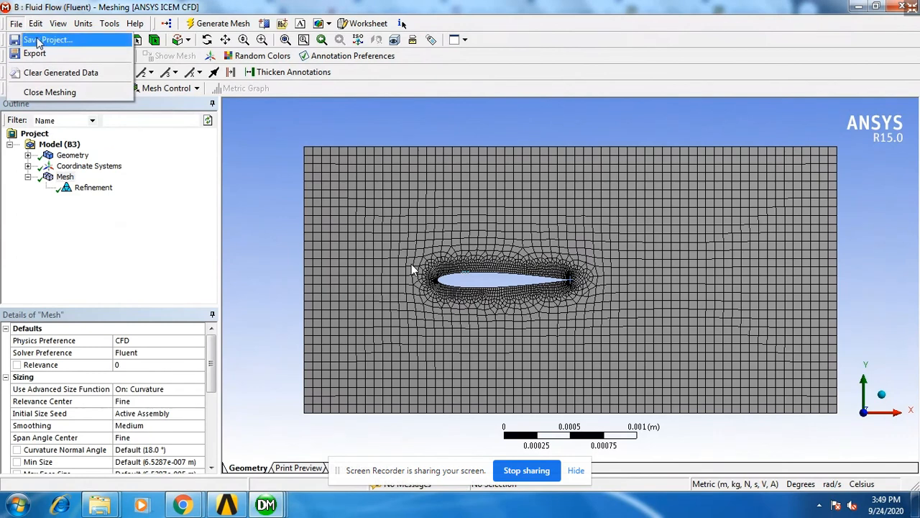
pyautogui.click(33, 40)
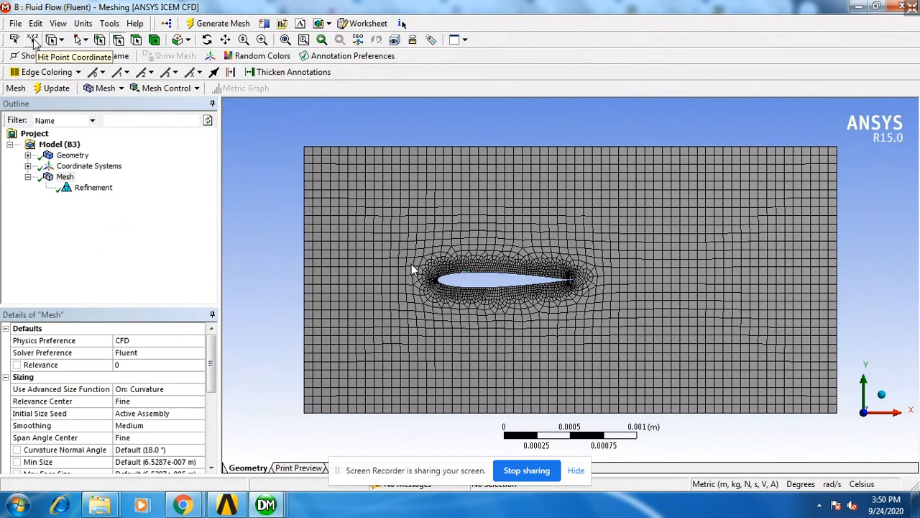
pyautogui.click(36, 23)
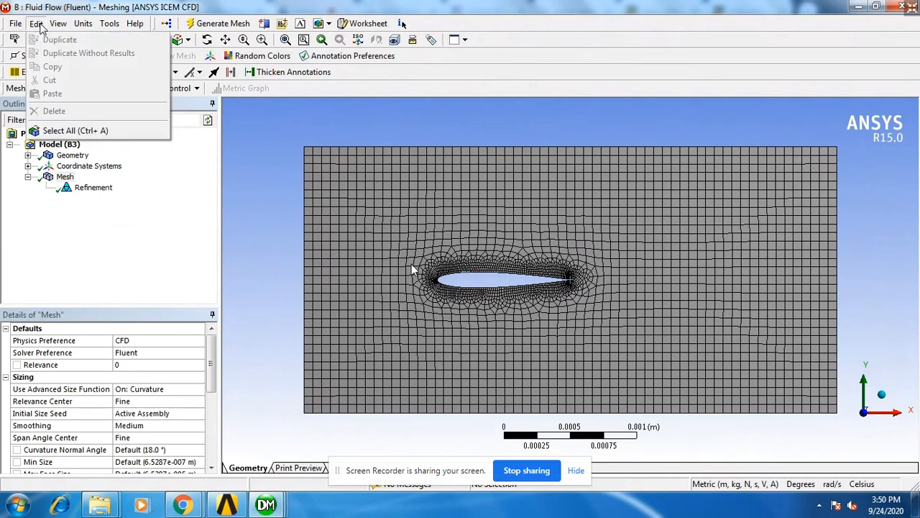
pyautogui.moveTo(56, 25)
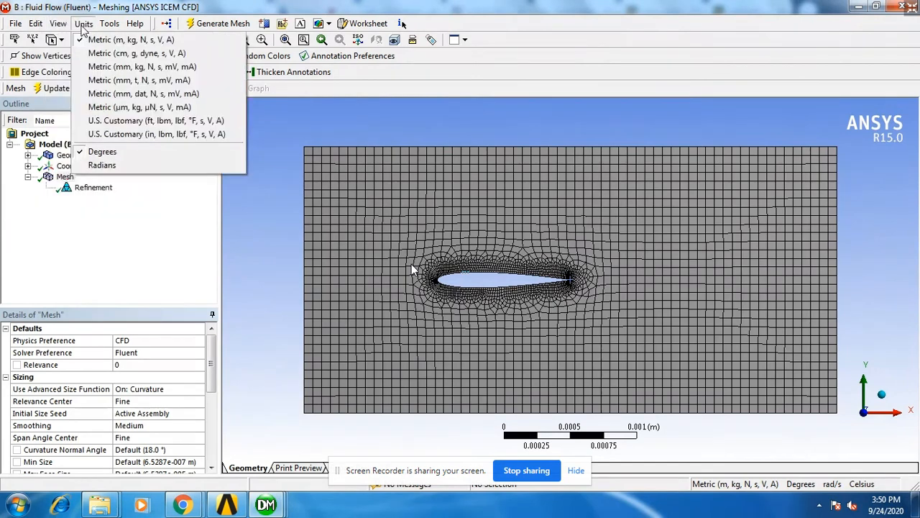
pyautogui.click(111, 26)
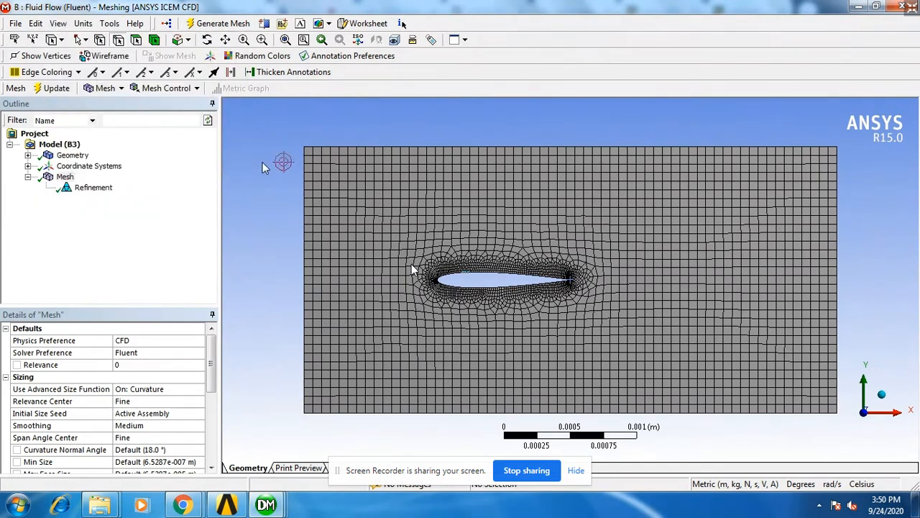
pyautogui.rightClick(389, 202)
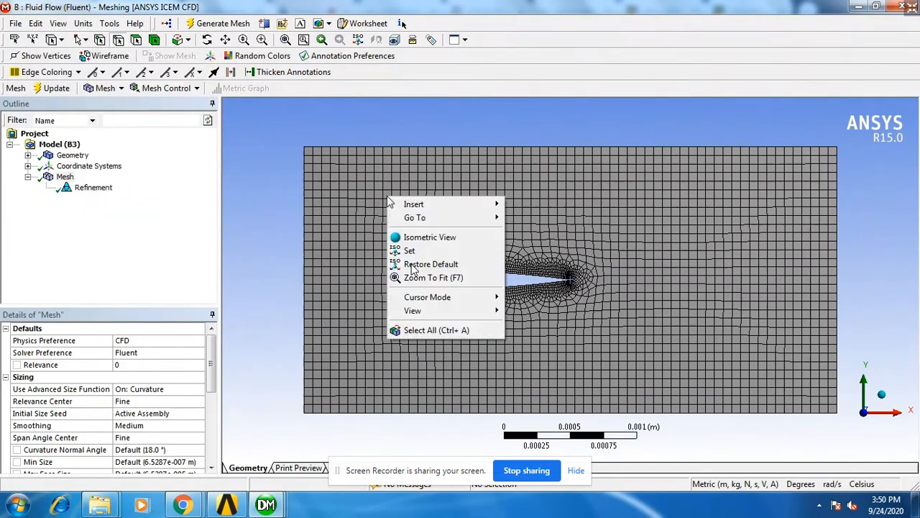
pyautogui.moveTo(462, 310)
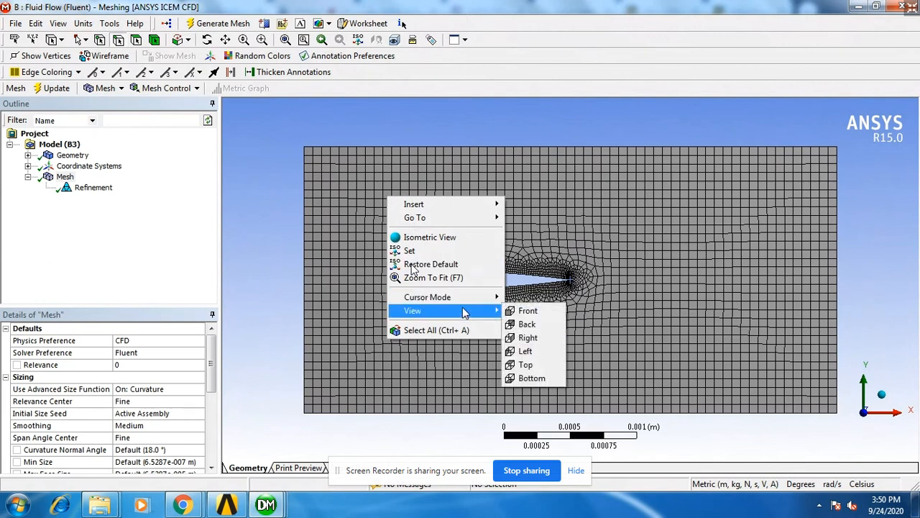
pyautogui.click(253, 189)
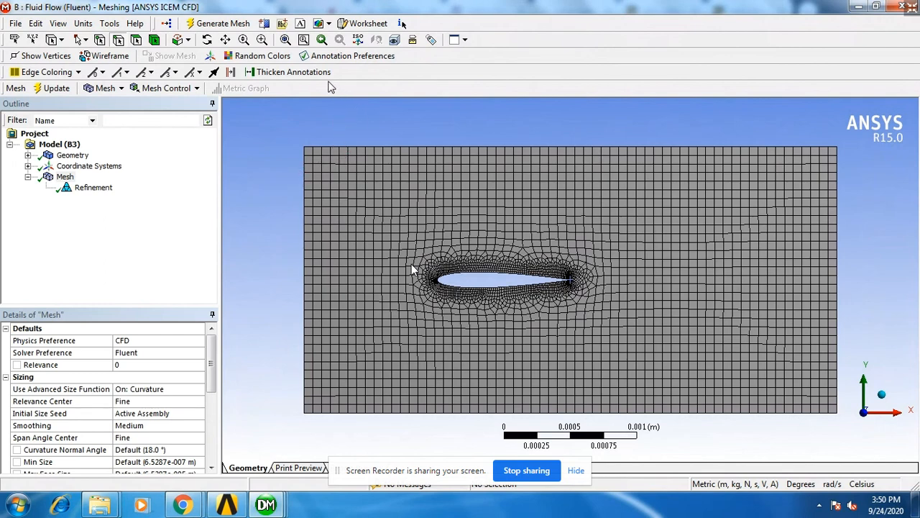
# Step: Insert an image capture of the current mesh view under the Mesh branch
pyautogui.click(326, 23)
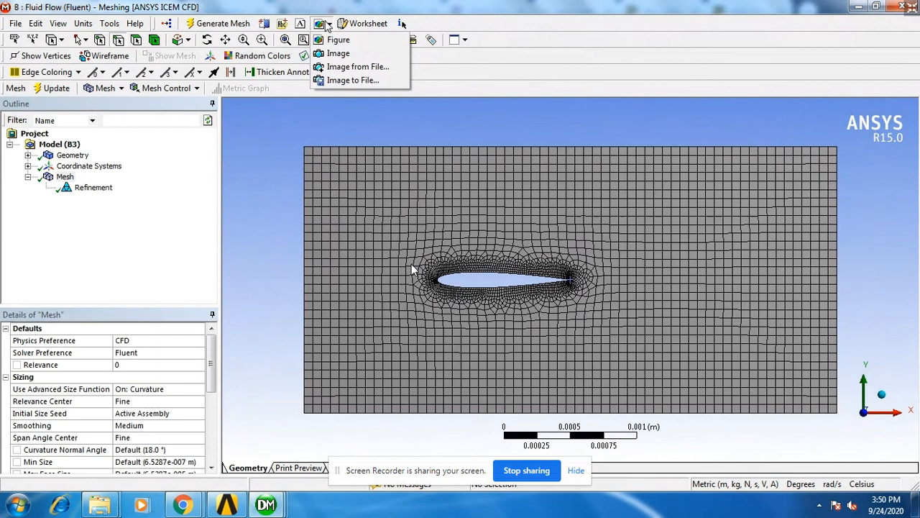
pyautogui.click(344, 54)
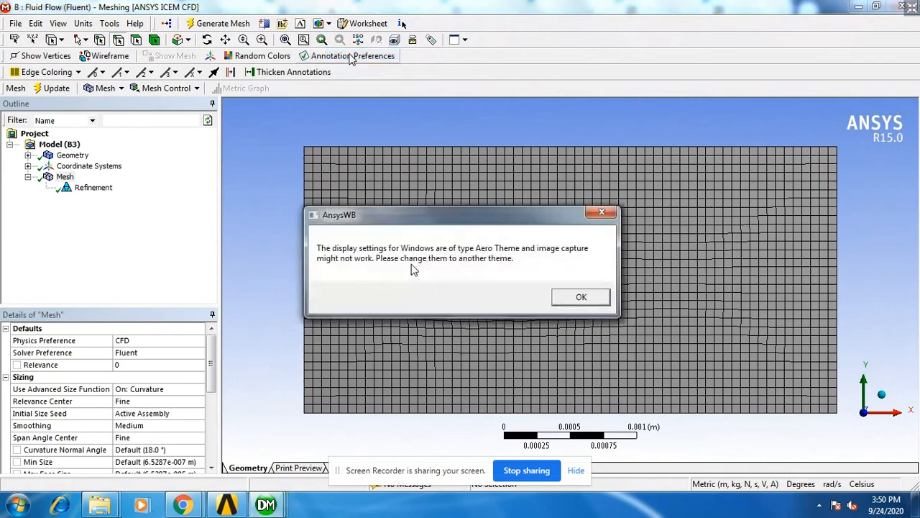
pyautogui.click(580, 297)
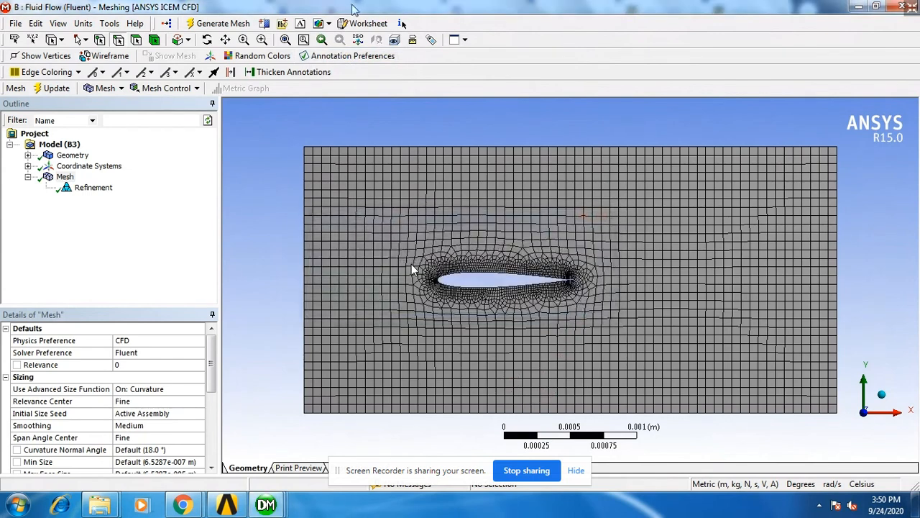
pyautogui.click(355, 23)
# Step: Export the graphics view as a PNG image named file to the Desktop
pyautogui.click(329, 23)
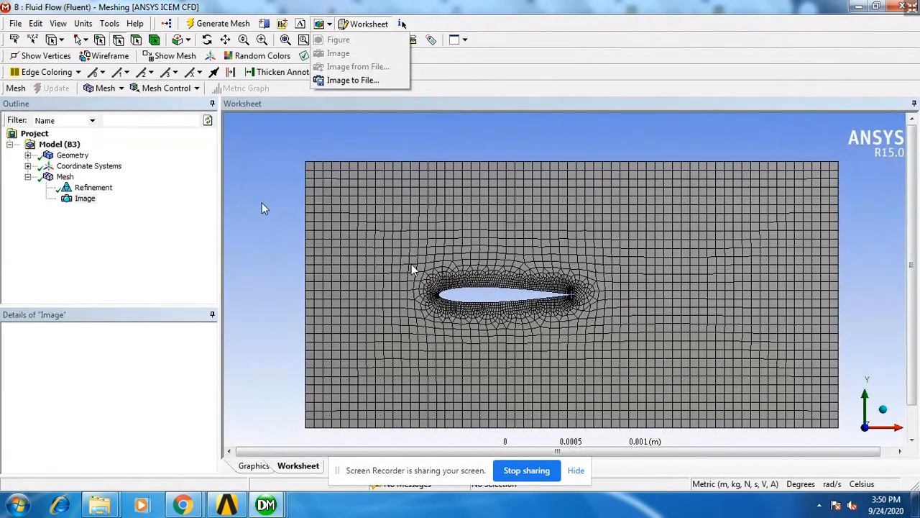
pyautogui.click(74, 341)
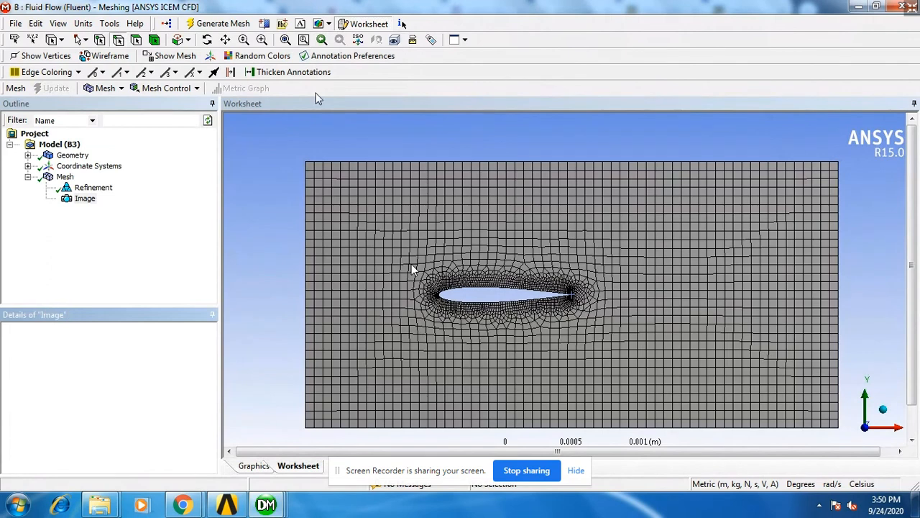
pyautogui.click(328, 26)
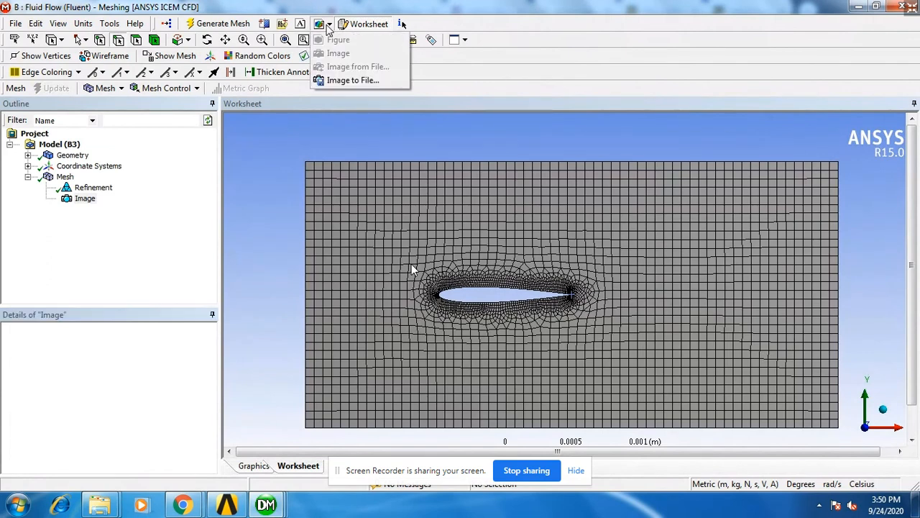
pyautogui.click(353, 81)
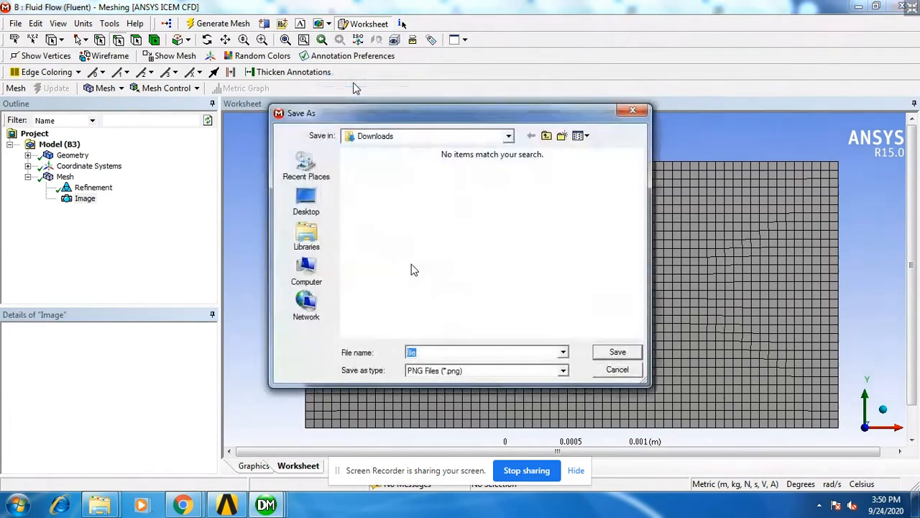
pyautogui.click(306, 201)
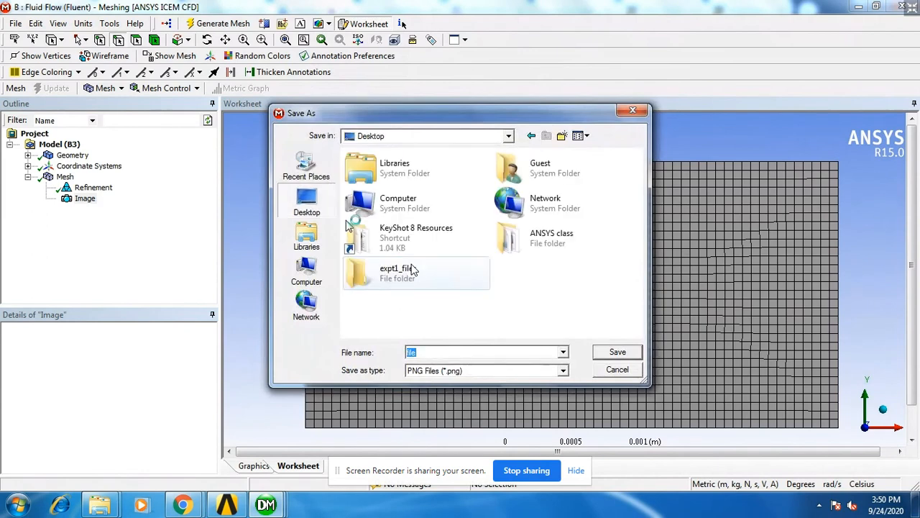
pyautogui.click(620, 354)
pyautogui.click(596, 299)
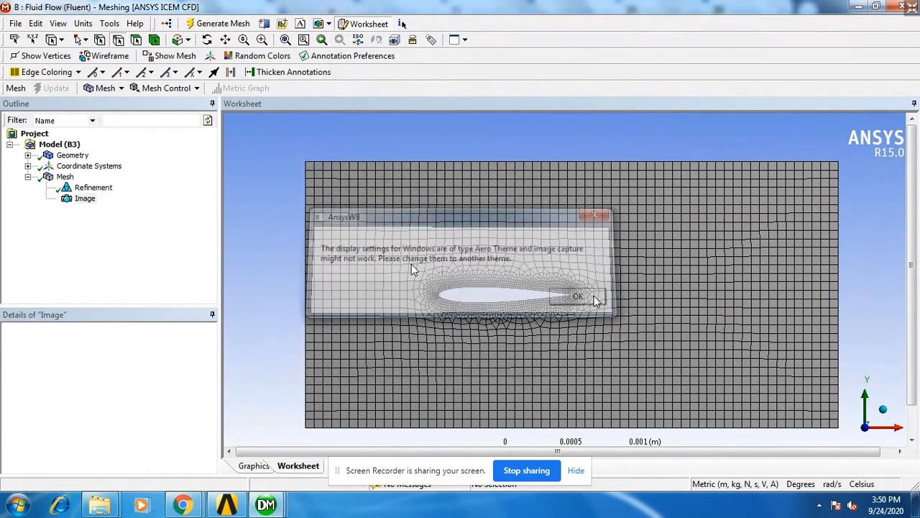
# Step: Minimize the open windows to reach the desktop and view the exported image file, closing it after the check
pyautogui.click(83, 199)
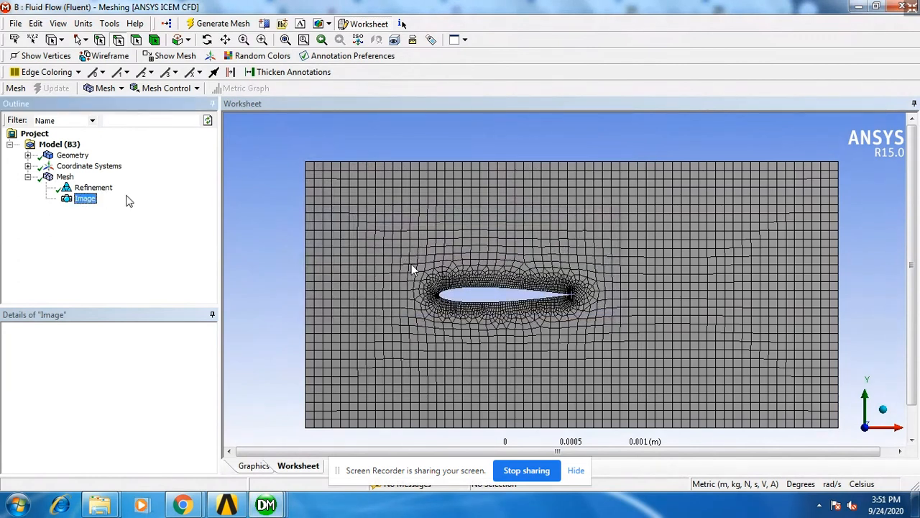
pyautogui.click(856, 6)
pyautogui.click(855, 7)
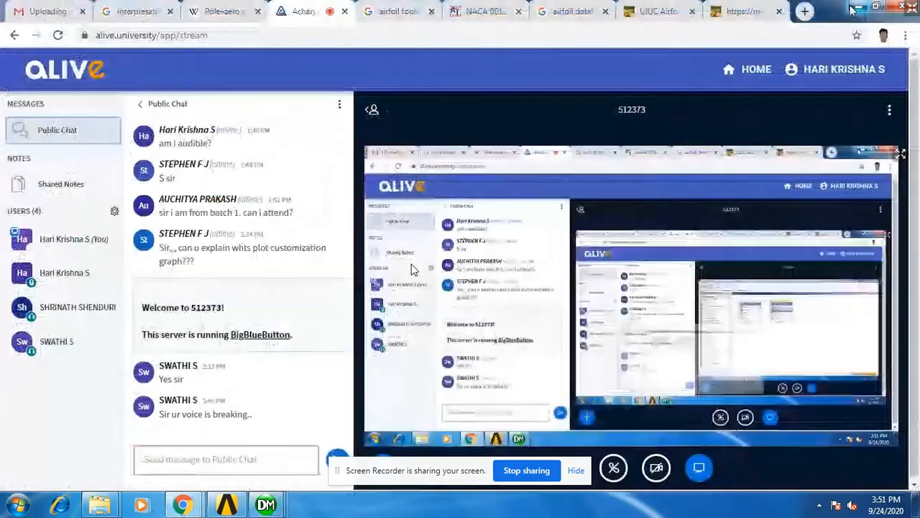
pyautogui.click(854, 8)
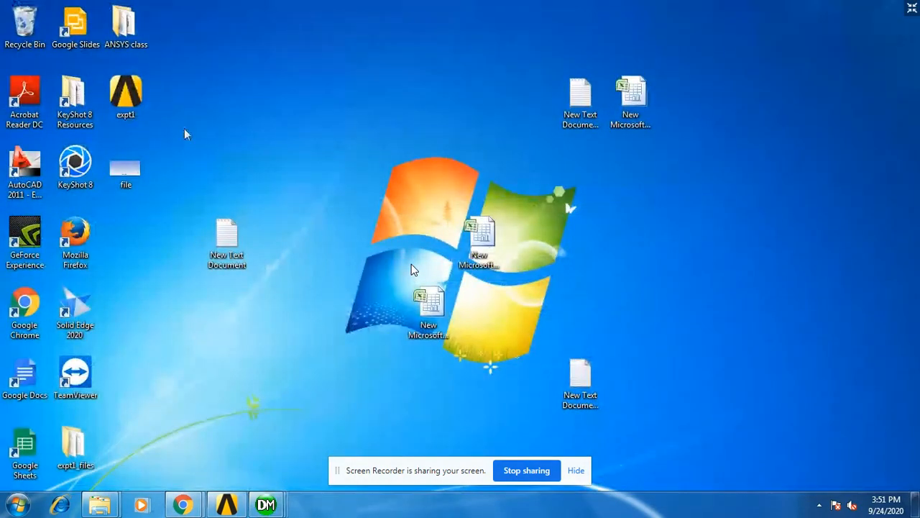
pyautogui.doubleClick(119, 171)
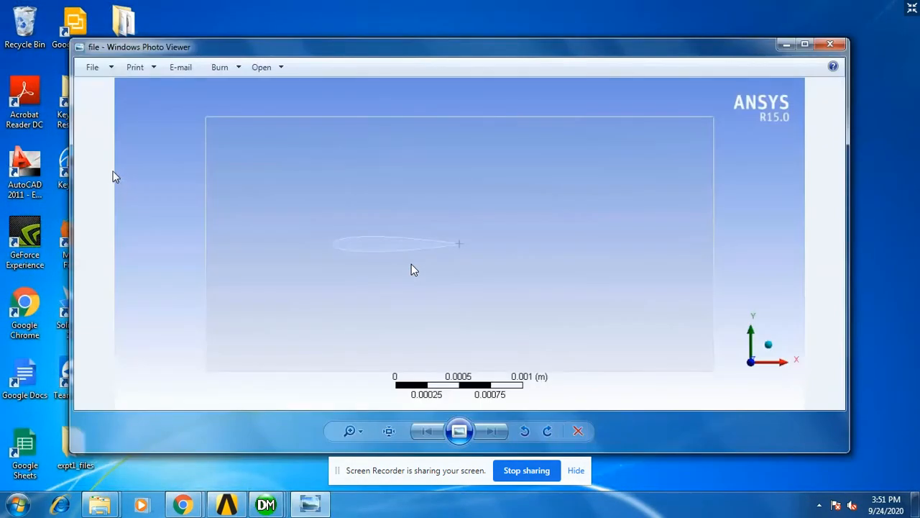
pyautogui.click(831, 44)
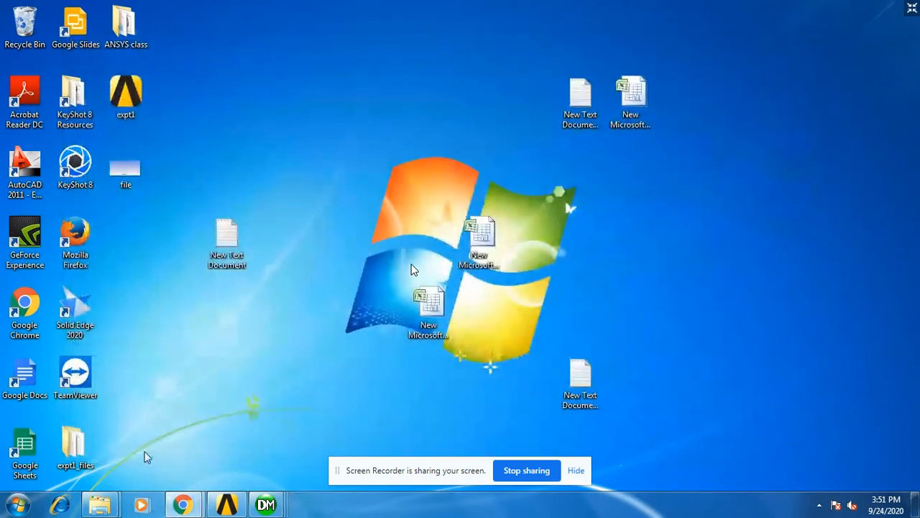
# Step: Switch back to ANSYS Meshing, delete the Image object under the Mesh branch and redisplay the mesh
pyautogui.moveTo(266, 505)
pyautogui.click(510, 433)
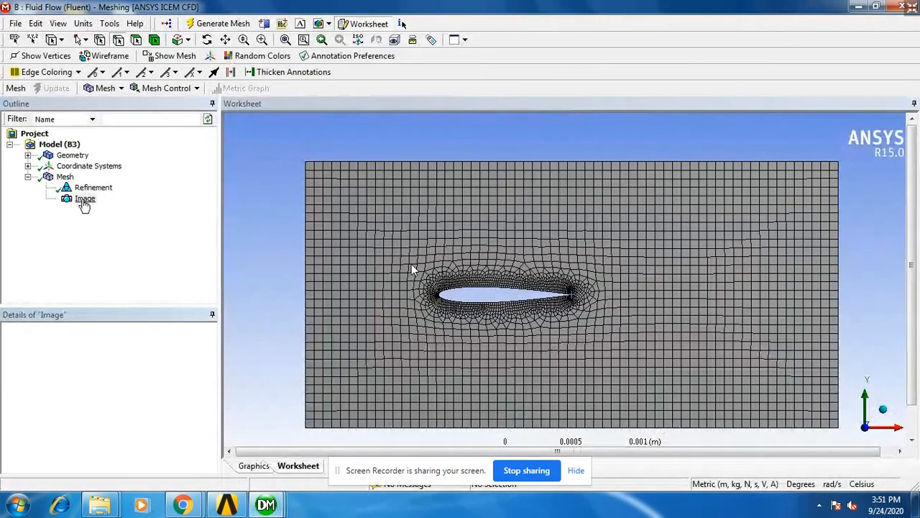
pyautogui.click(83, 201)
pyautogui.rightClick(83, 202)
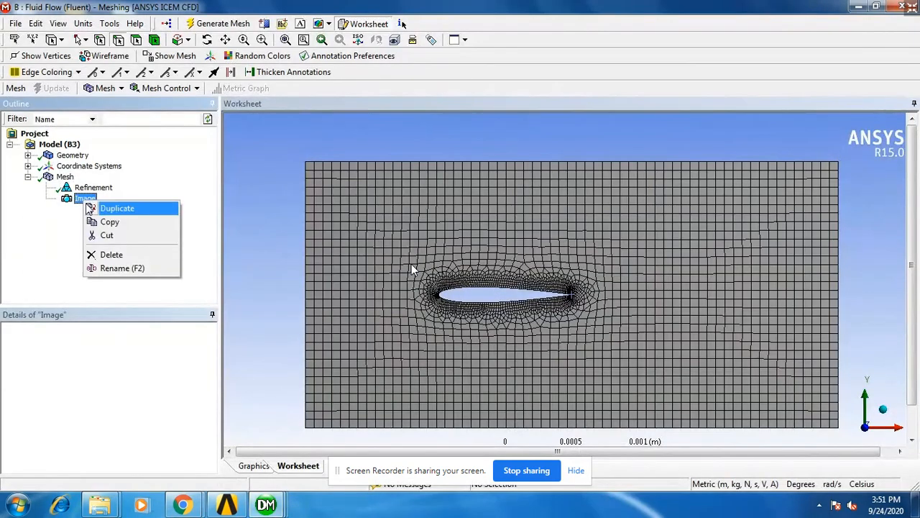
pyautogui.click(137, 256)
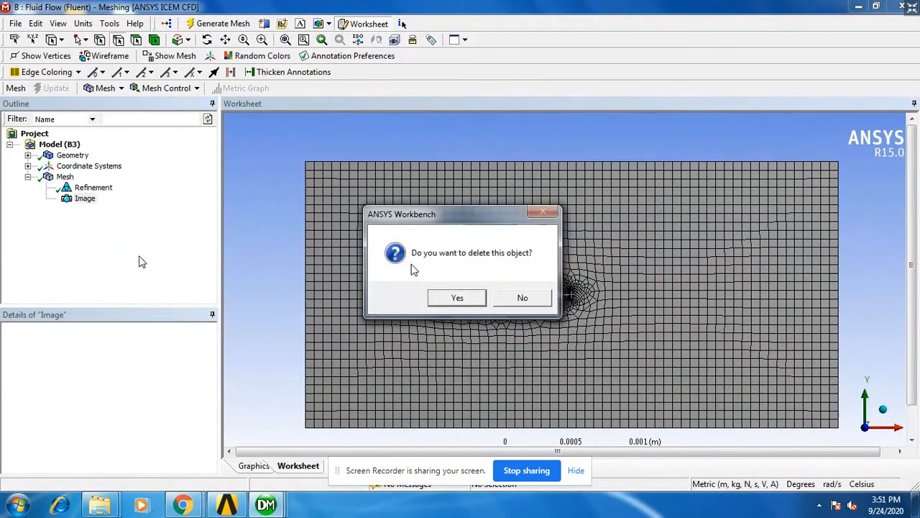
pyautogui.press('Return')
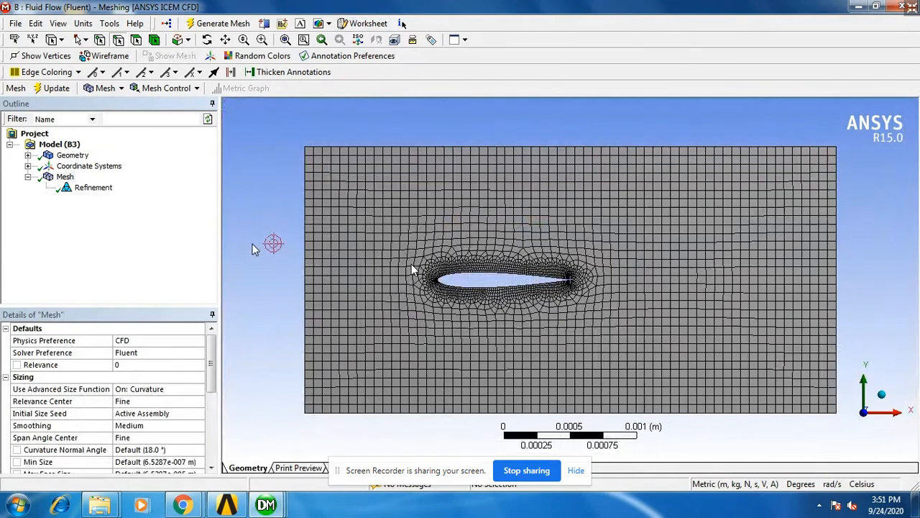
pyautogui.click(83, 189)
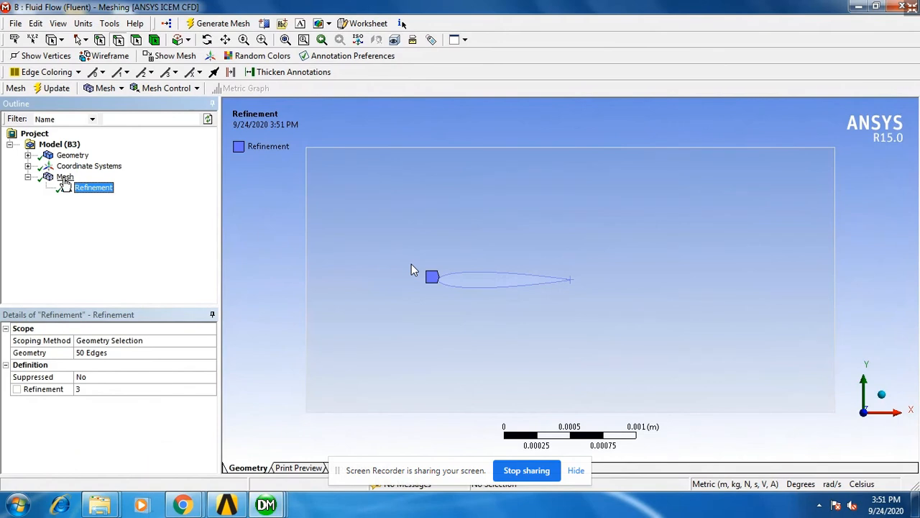
pyautogui.click(65, 178)
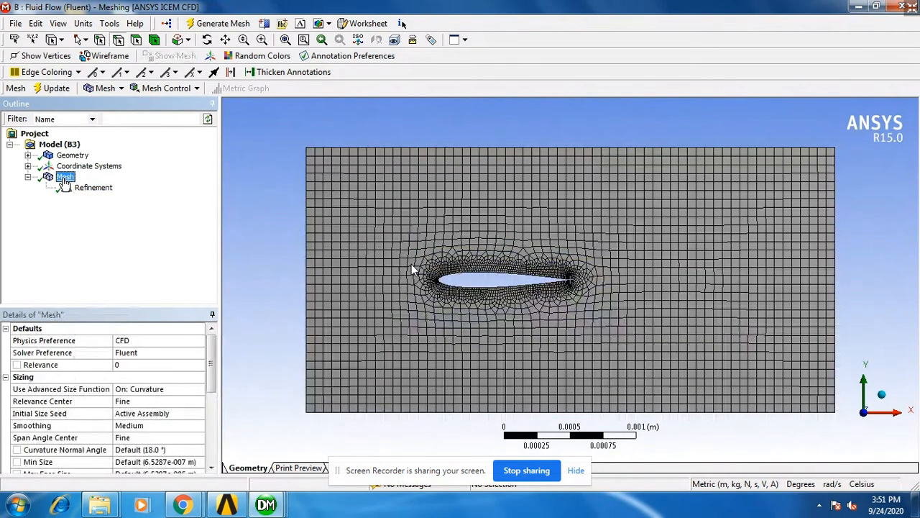